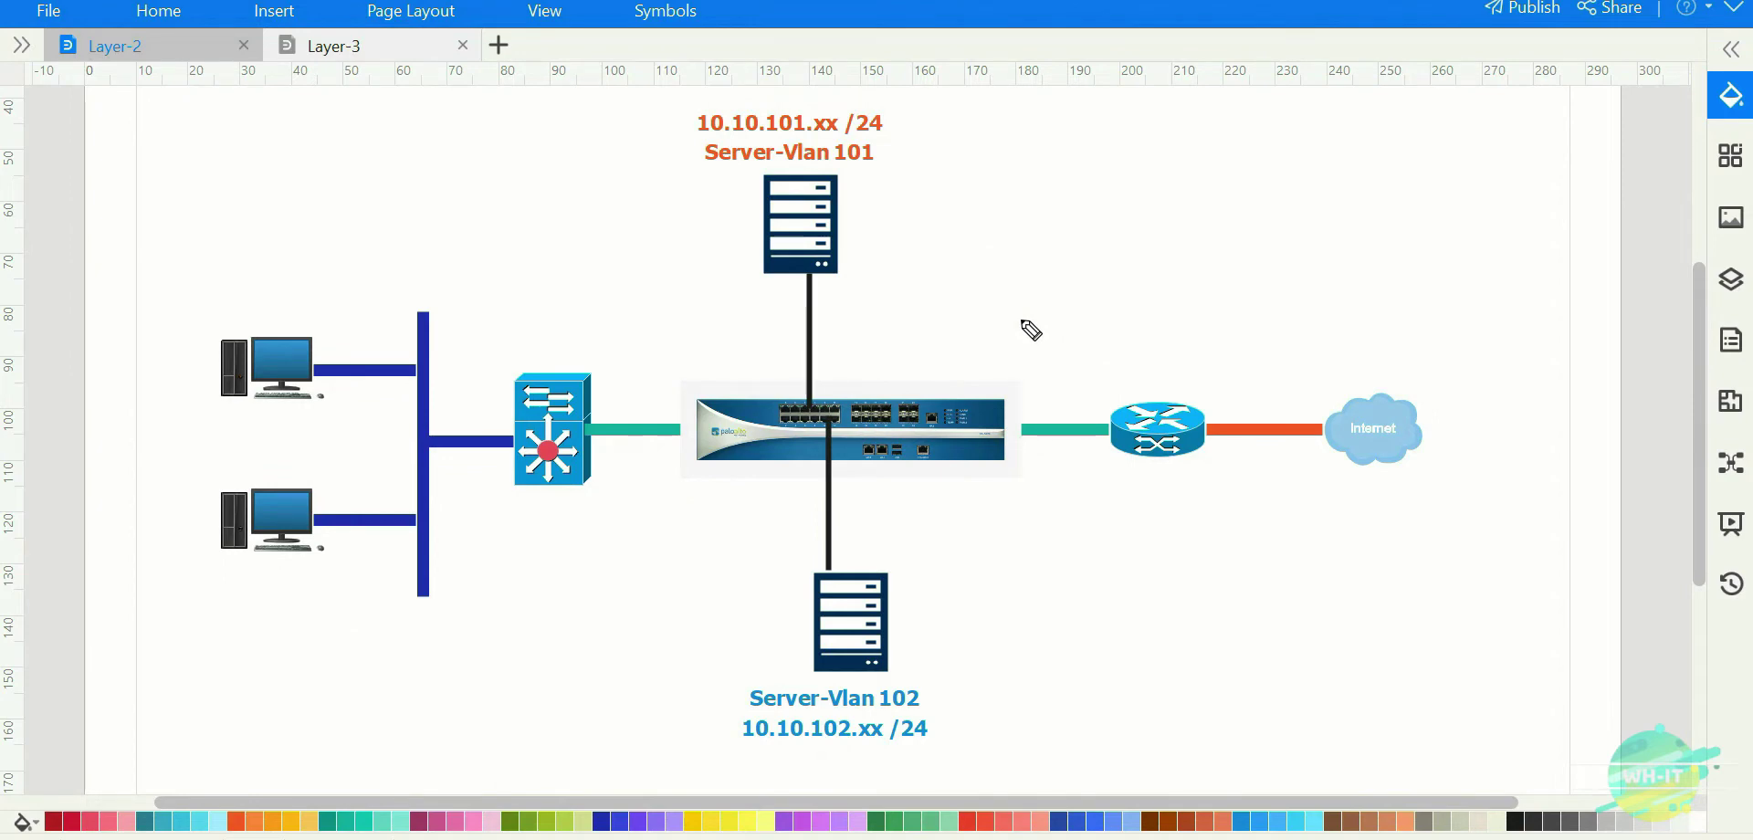
Handwrite "L2" in the empty area above the router on the Layer-2 network diagram and circle it.
{"action": "mouse_move", "coordinate": [1223, 109]}
{"action": "left_mouse_down"}
{"action": "mouse_move", "coordinate": [1267, 168]}
{"action": "mouse_move", "coordinate": [1304, 155]}
{"action": "left_mouse_up"}
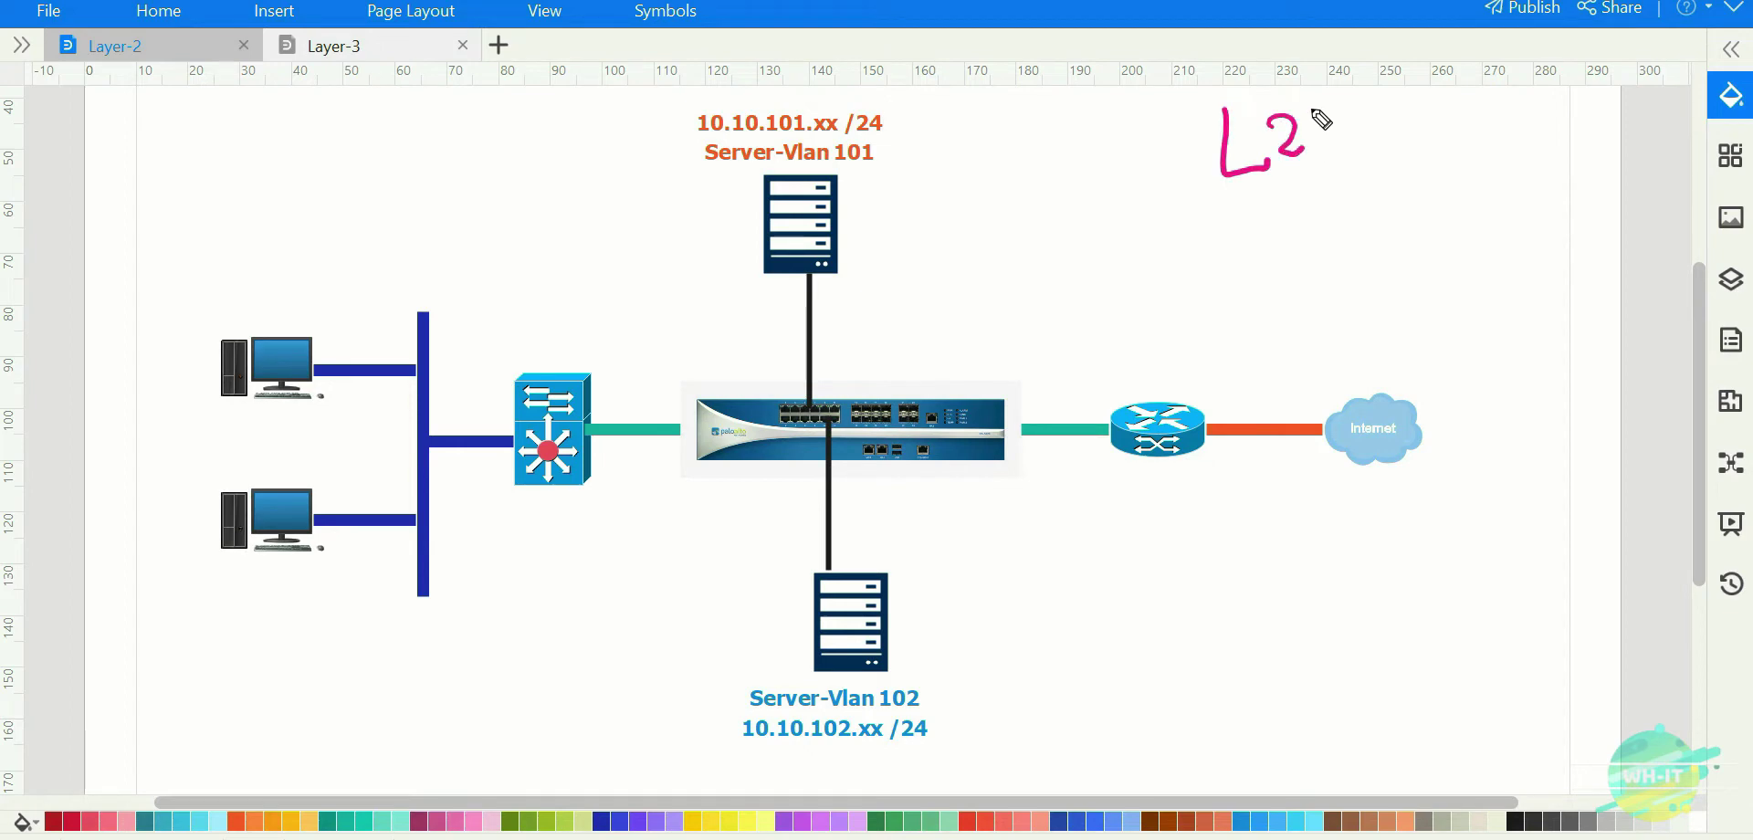
{"action": "left_click_drag", "start_coordinate": [1292, 87], "coordinate": [1260, 80]}
{"action": "left_click_drag", "start_coordinate": [1287, 151], "coordinate": [1335, 139]}
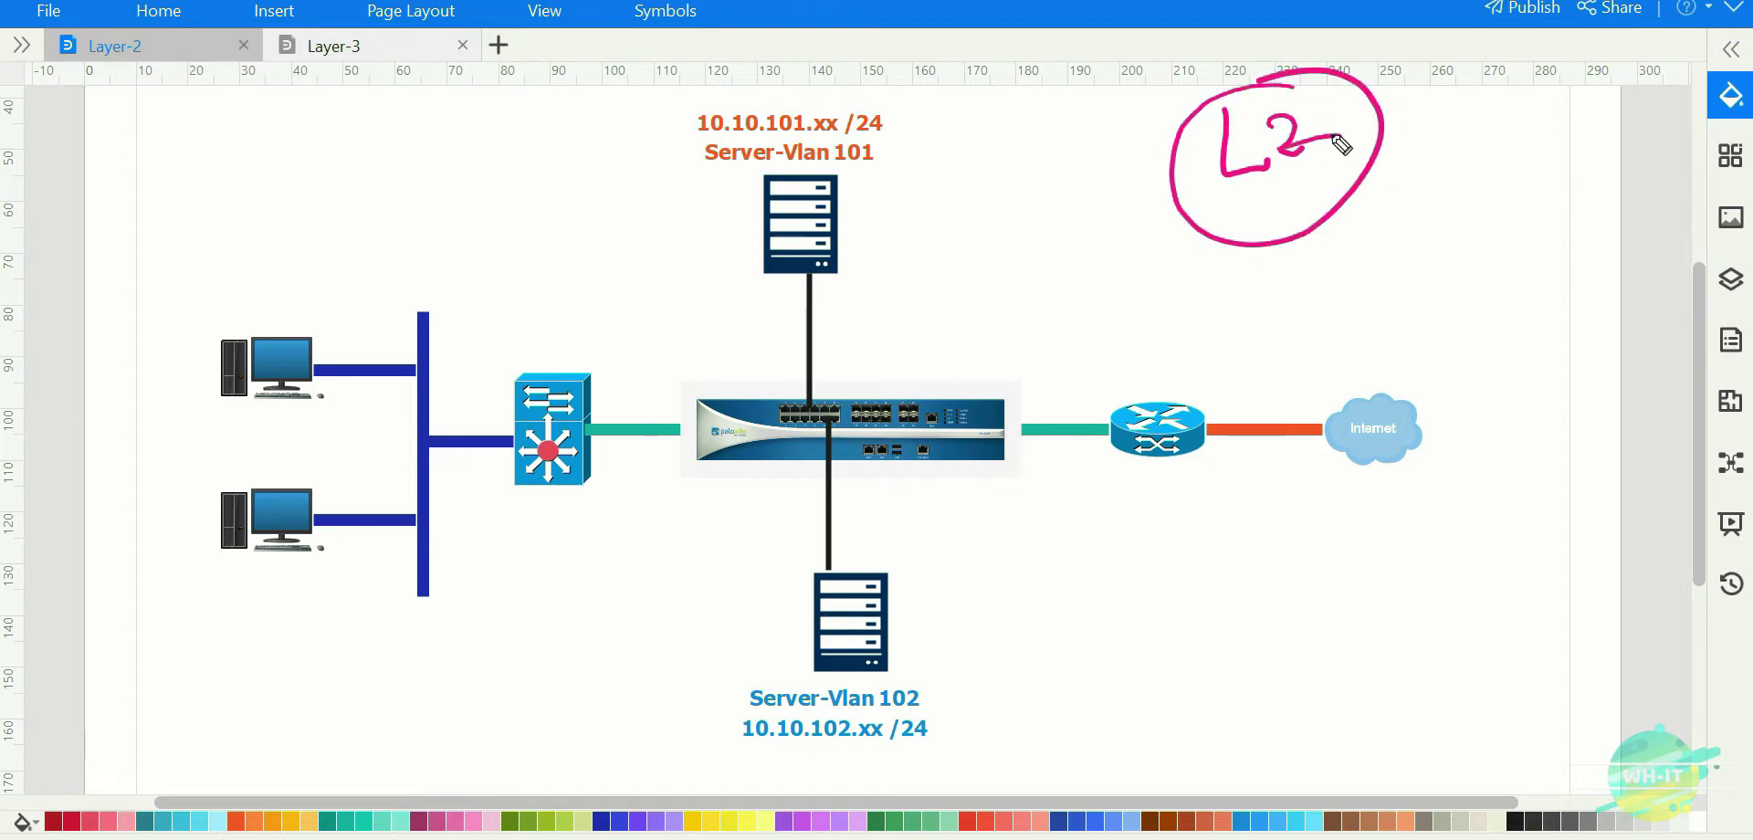
Draw an arrow pointing to the firewall and circle the Server-Vlan 101 and Server-Vlan 102 branches.
{"action": "left_click_drag", "start_coordinate": [525, 643], "coordinate": [679, 559]}
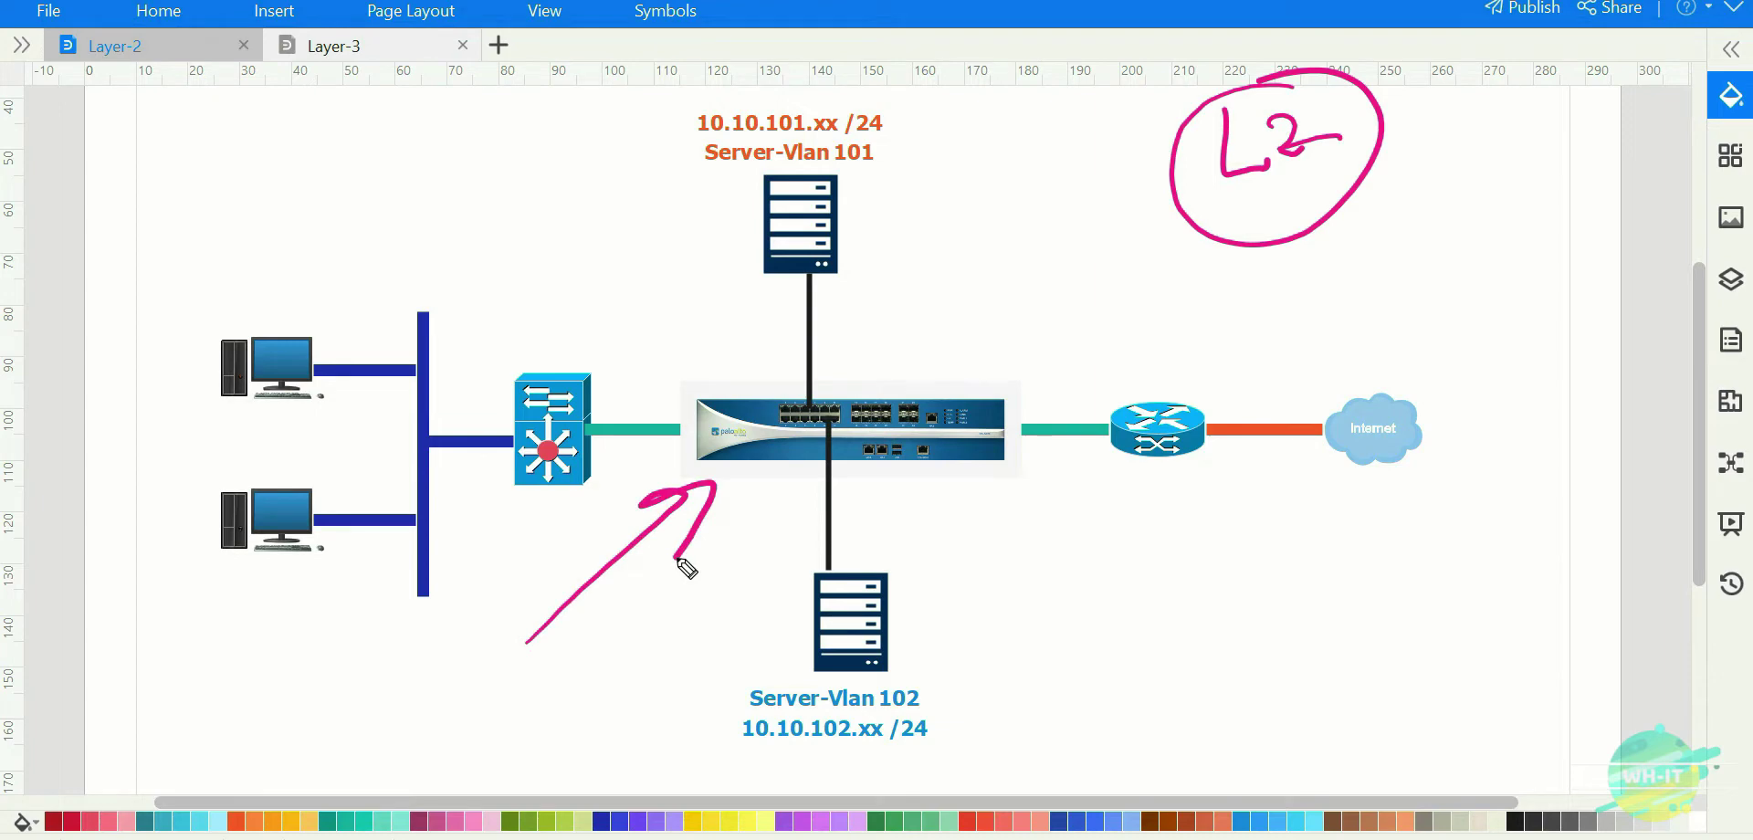
{"action": "mouse_move", "coordinate": [962, 102]}
{"action": "left_mouse_down"}
{"action": "mouse_move", "coordinate": [548, 222]}
{"action": "mouse_move", "coordinate": [1010, 173]}
{"action": "mouse_move", "coordinate": [874, 71]}
{"action": "left_mouse_up"}
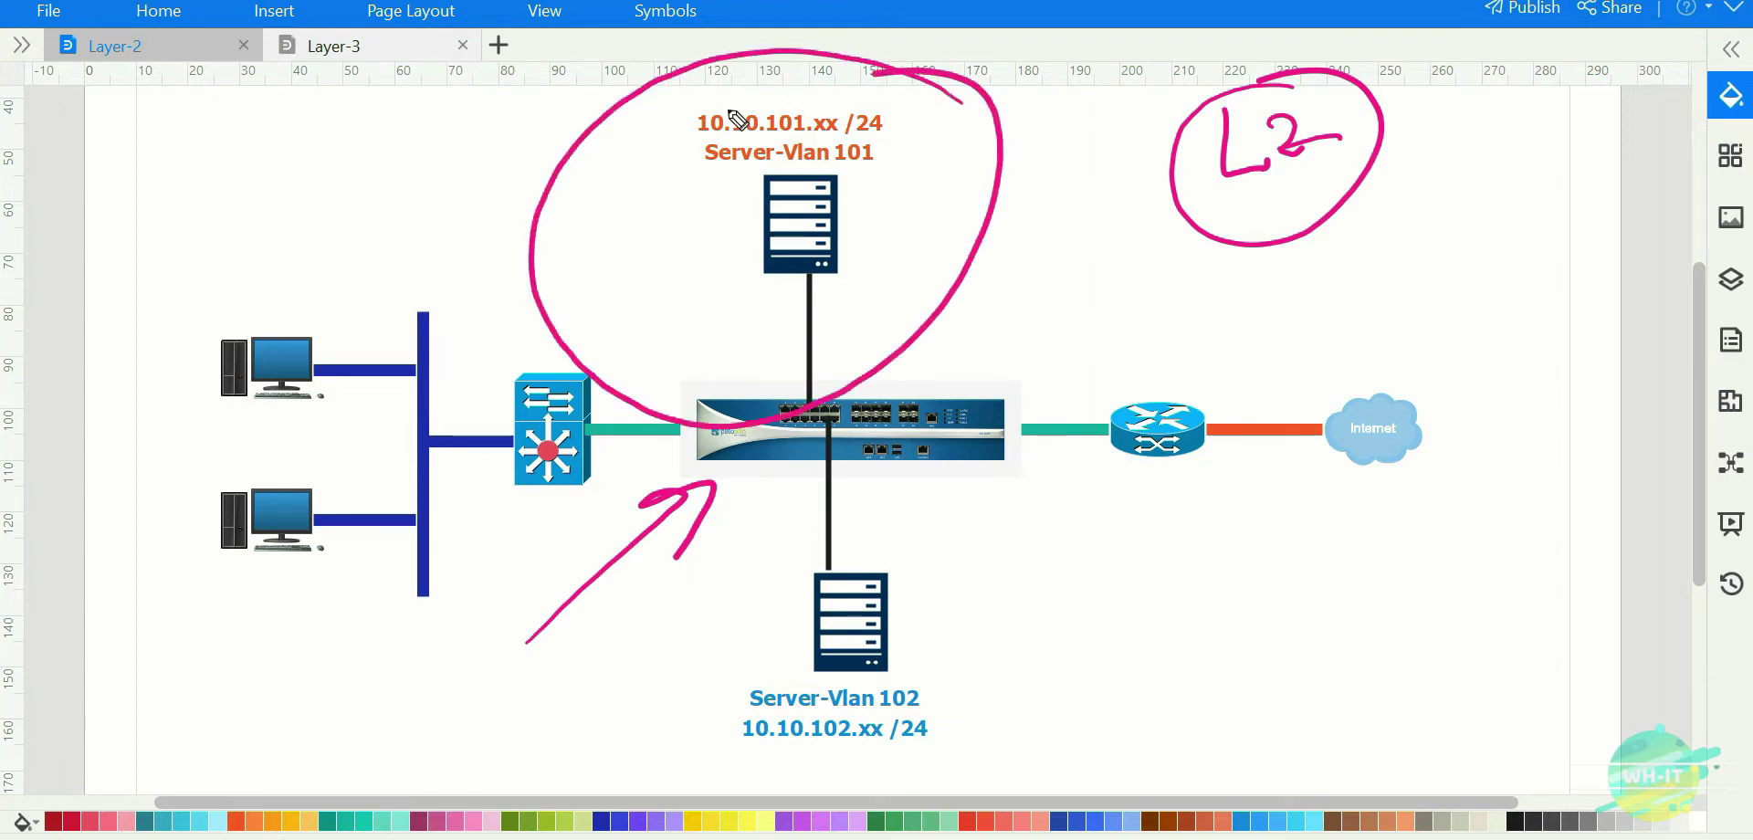
{"action": "mouse_move", "coordinate": [924, 459]}
{"action": "left_mouse_down"}
{"action": "mouse_move", "coordinate": [792, 818]}
{"action": "mouse_move", "coordinate": [765, 478]}
{"action": "left_mouse_up"}
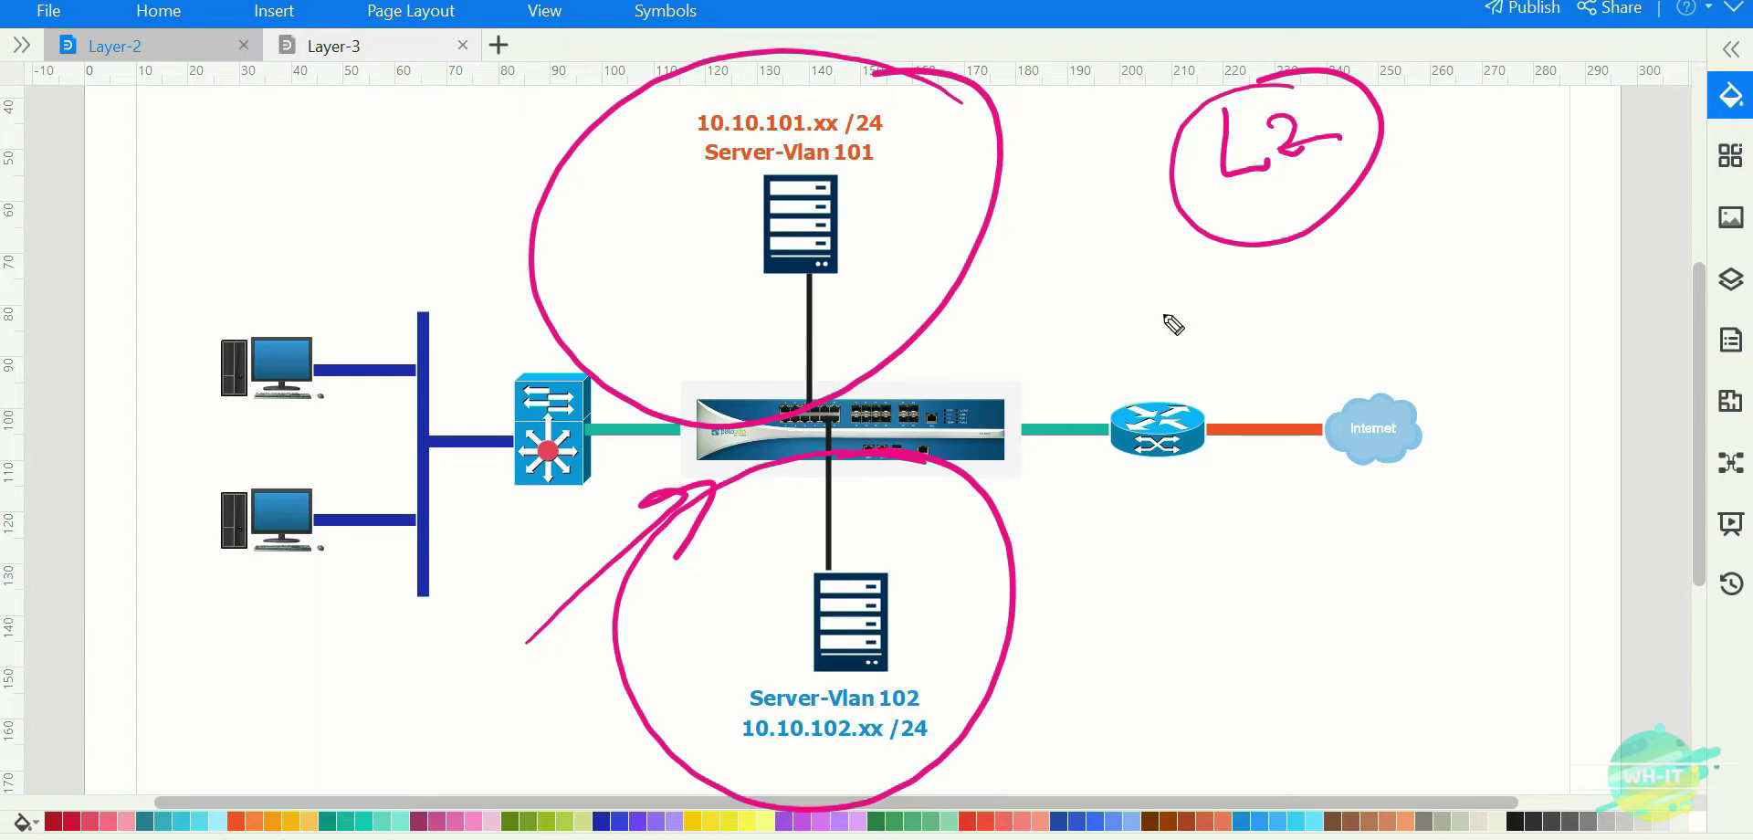
Draw an arrow to the router, handwrite "L2 + L3" above the firewall and router, and circle that area.
{"action": "mouse_move", "coordinate": [1082, 610]}
{"action": "left_mouse_down"}
{"action": "mouse_move", "coordinate": [1160, 500]}
{"action": "mouse_move", "coordinate": [1150, 559]}
{"action": "left_mouse_up"}
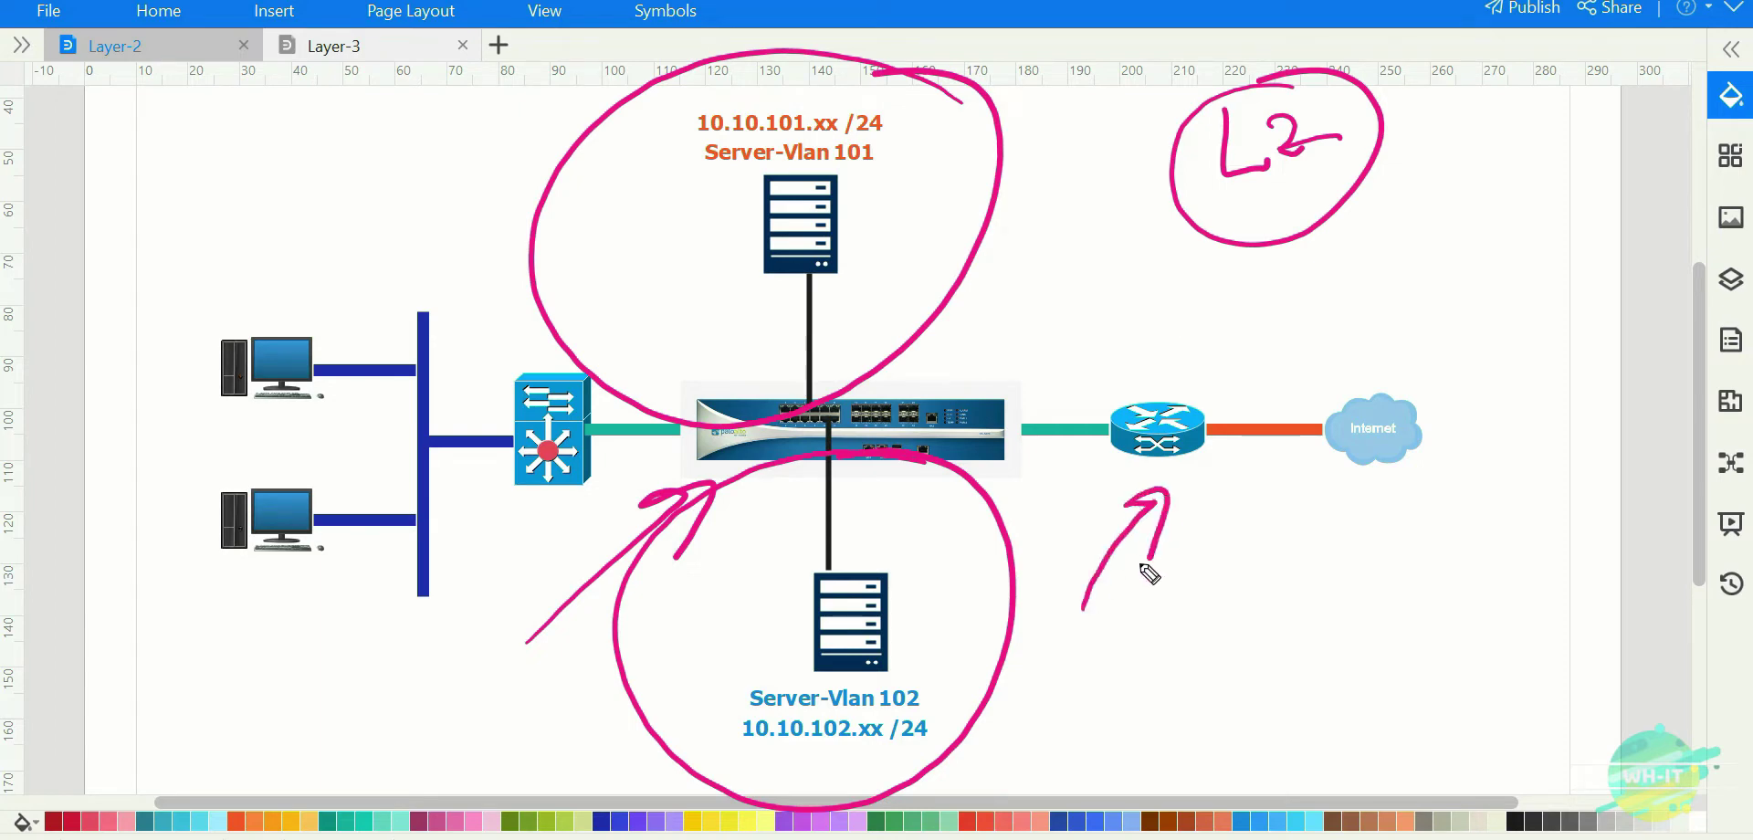
{"action": "mouse_move", "coordinate": [1111, 290]}
{"action": "left_mouse_down"}
{"action": "mouse_move", "coordinate": [1112, 347]}
{"action": "mouse_move", "coordinate": [1150, 344]}
{"action": "left_mouse_up"}
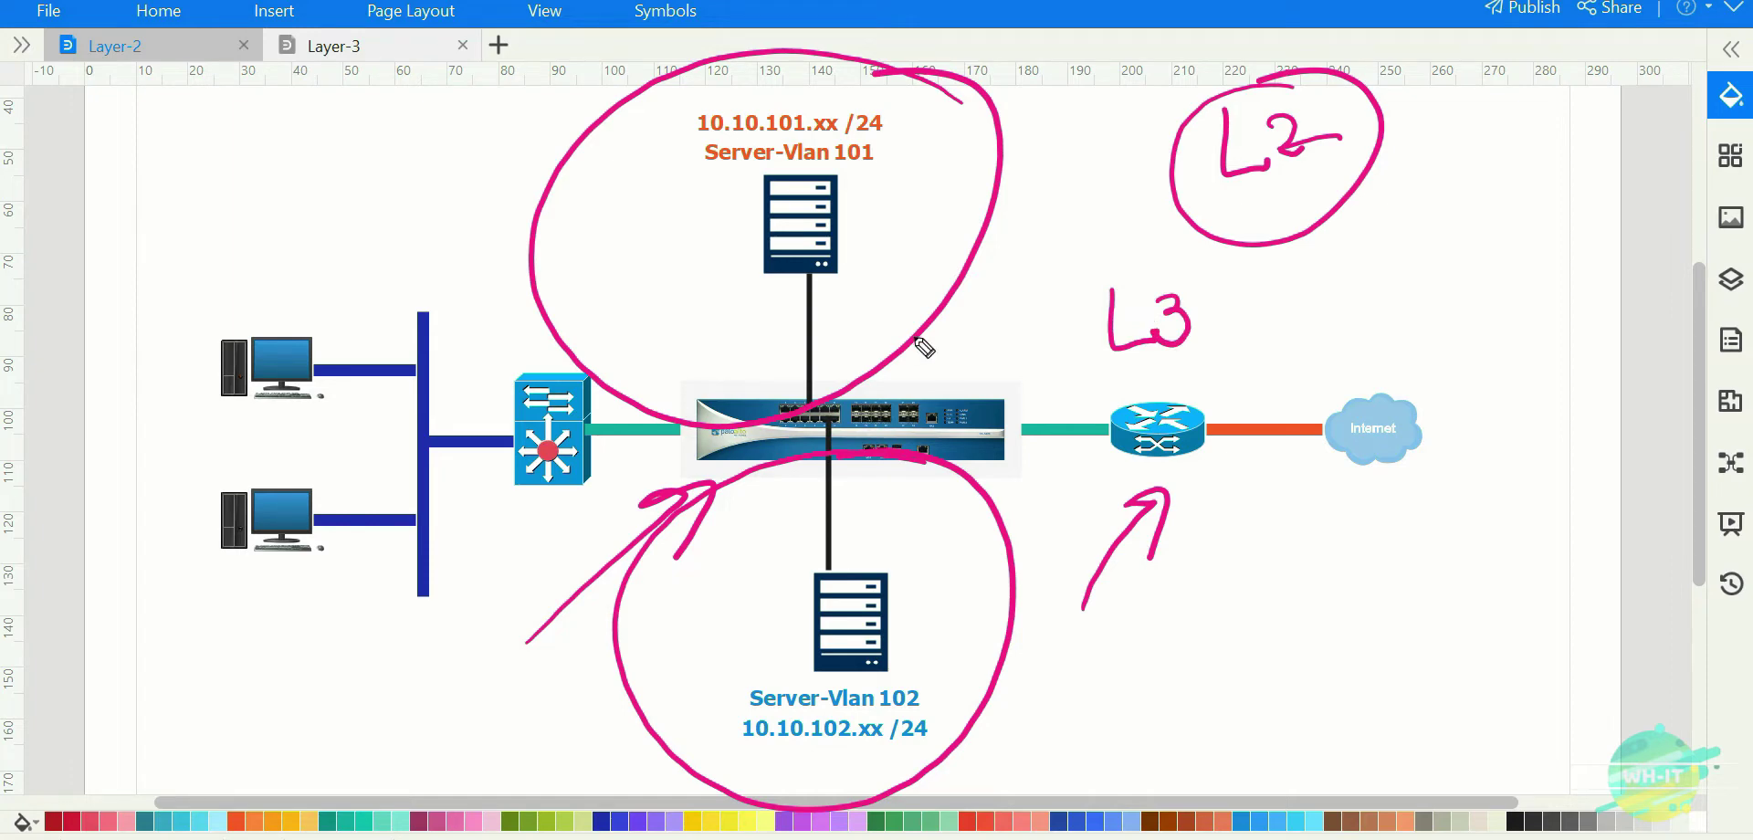
{"action": "mouse_move", "coordinate": [913, 345]}
{"action": "left_mouse_down"}
{"action": "mouse_move", "coordinate": [910, 383]}
{"action": "mouse_move", "coordinate": [970, 351]}
{"action": "left_mouse_up"}
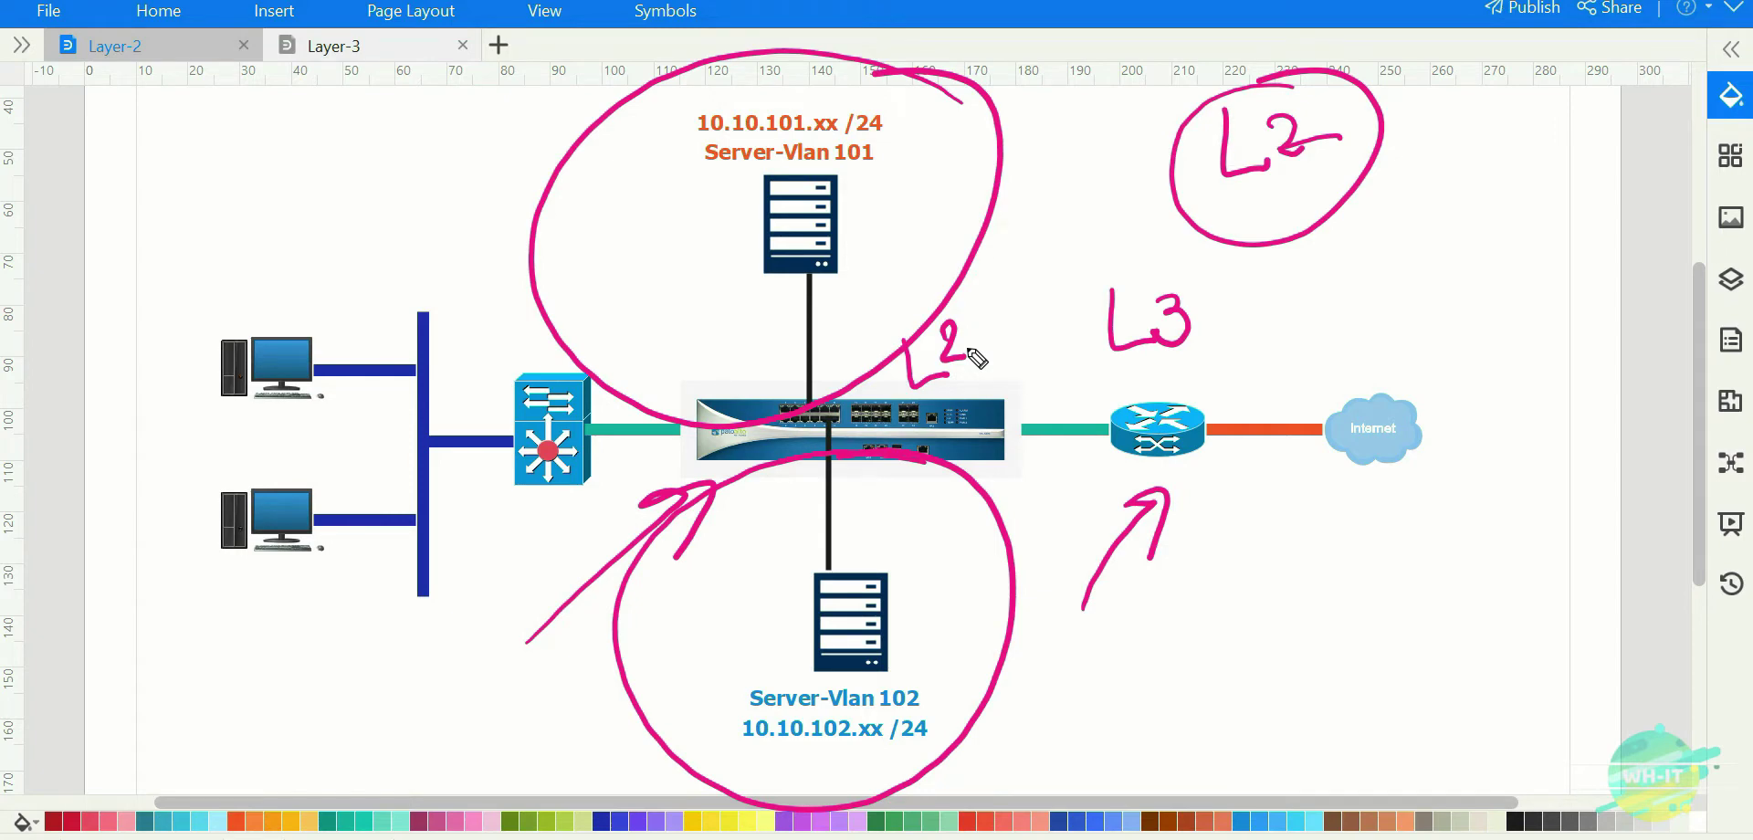
{"action": "mouse_move", "coordinate": [1013, 347]}
{"action": "left_mouse_down"}
{"action": "mouse_move", "coordinate": [1065, 345]}
{"action": "mouse_move", "coordinate": [1042, 395]}
{"action": "left_mouse_up"}
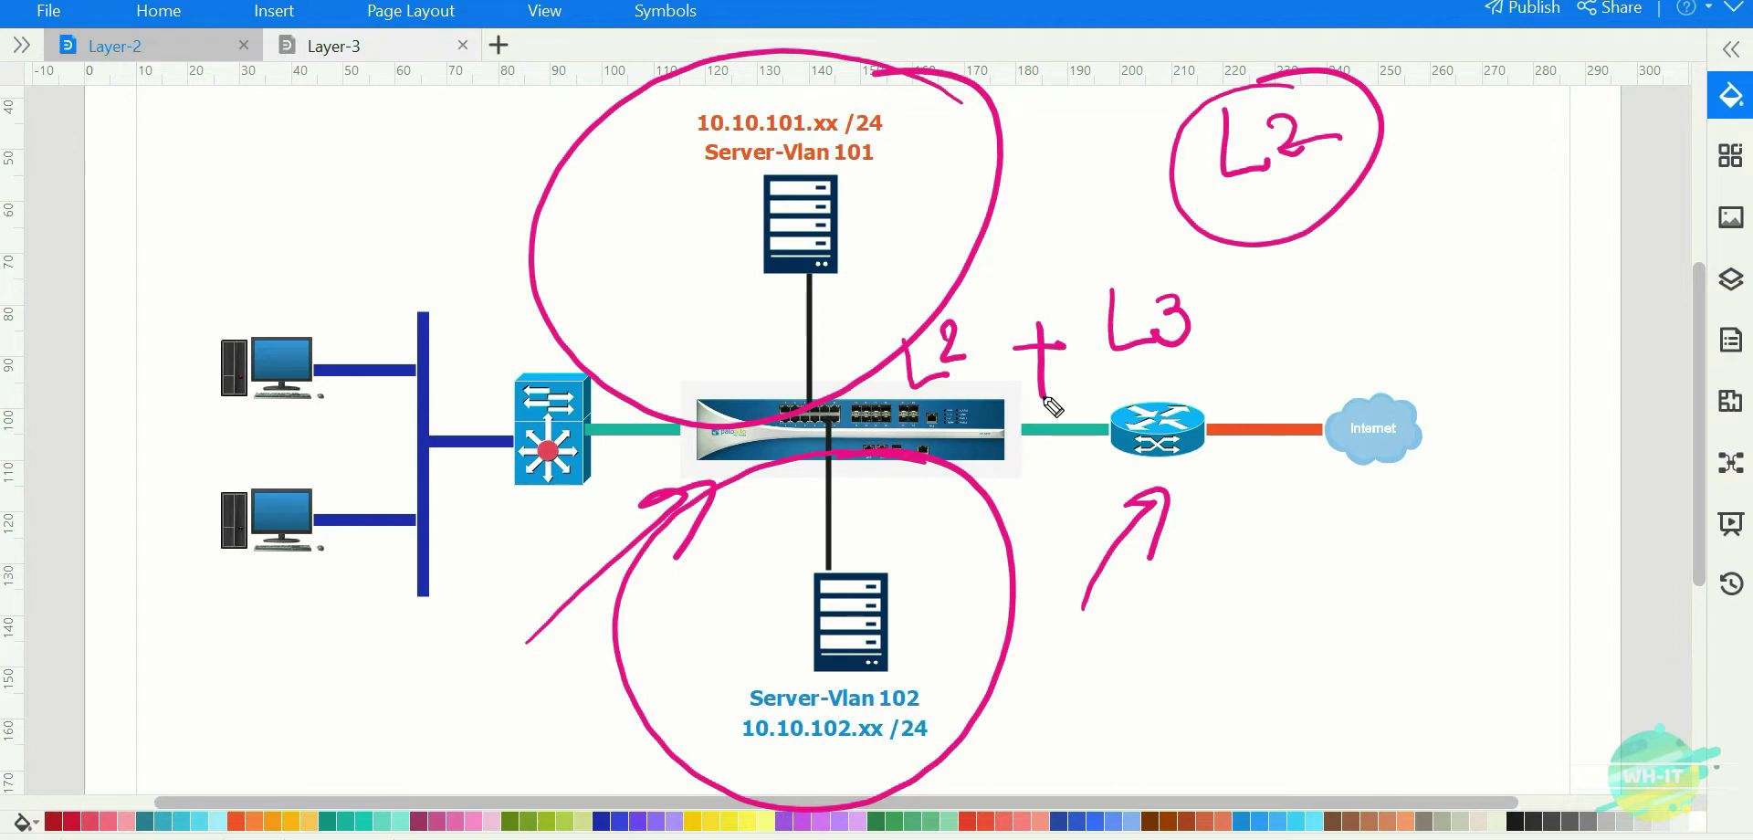
{"action": "mouse_move", "coordinate": [1272, 302]}
{"action": "left_mouse_down"}
{"action": "mouse_move", "coordinate": [1213, 255]}
{"action": "mouse_move", "coordinate": [1041, 556]}
{"action": "mouse_move", "coordinate": [1132, 251]}
{"action": "left_mouse_up"}
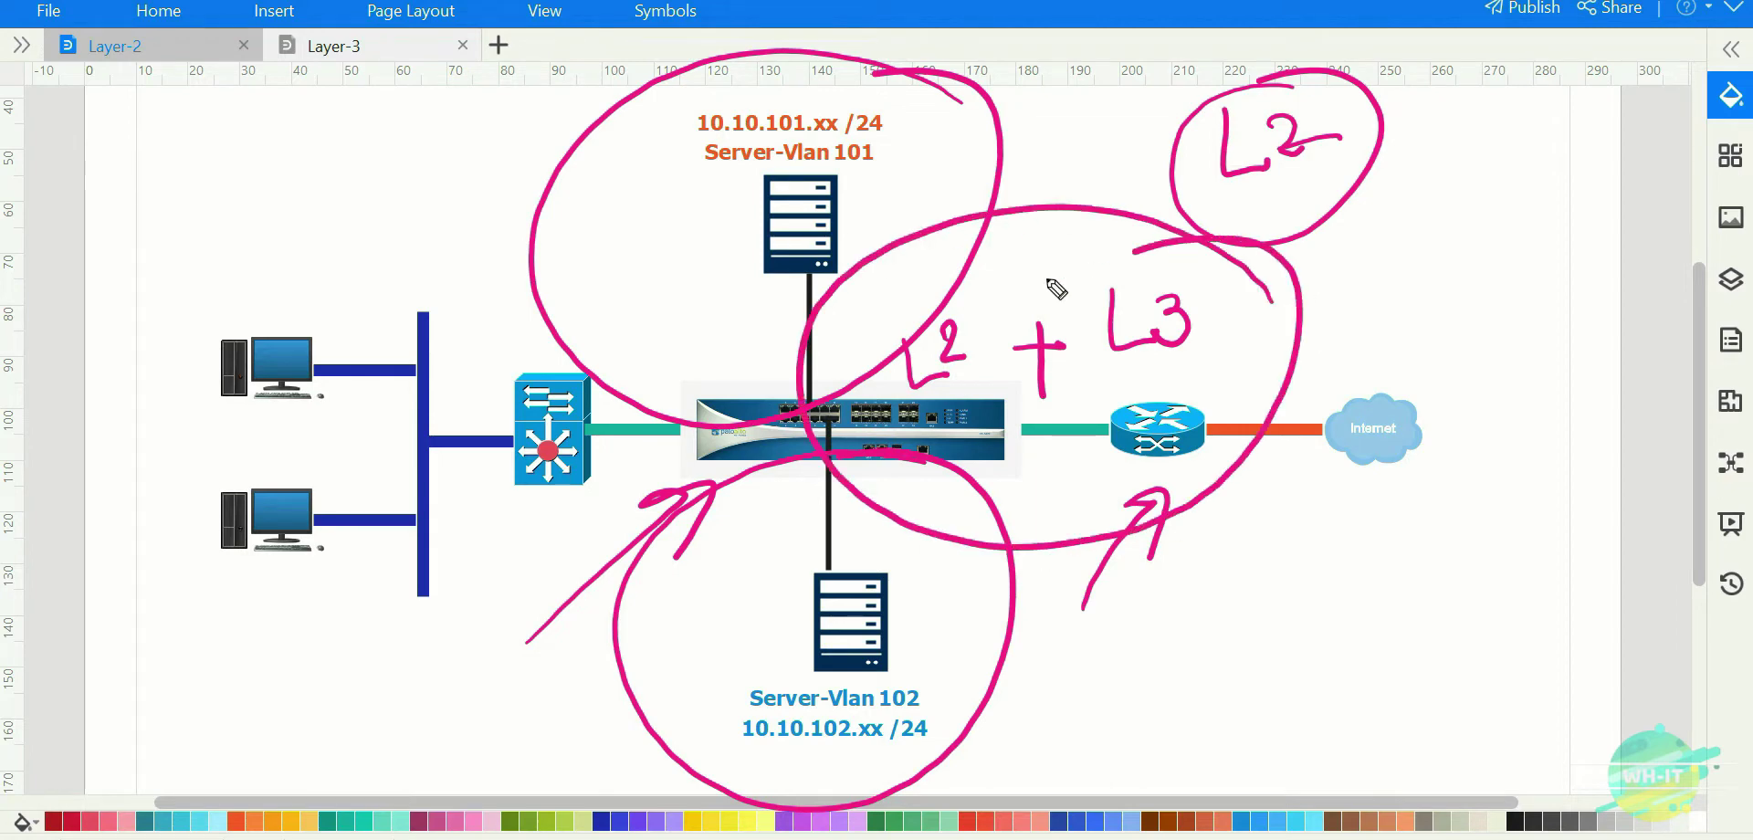
Handwrite a large circled "L3" above the Internet cloud and draw an arrow pointing to it.
{"action": "left_click_drag", "start_coordinate": [1356, 212], "coordinate": [1447, 299]}
{"action": "mouse_move", "coordinate": [1411, 238]}
{"action": "left_mouse_down"}
{"action": "mouse_move", "coordinate": [1455, 258]}
{"action": "mouse_move", "coordinate": [1417, 297]}
{"action": "left_mouse_up"}
{"action": "mouse_move", "coordinate": [1520, 206]}
{"action": "left_mouse_down"}
{"action": "mouse_move", "coordinate": [1396, 172]}
{"action": "mouse_move", "coordinate": [1435, 181]}
{"action": "left_mouse_up"}
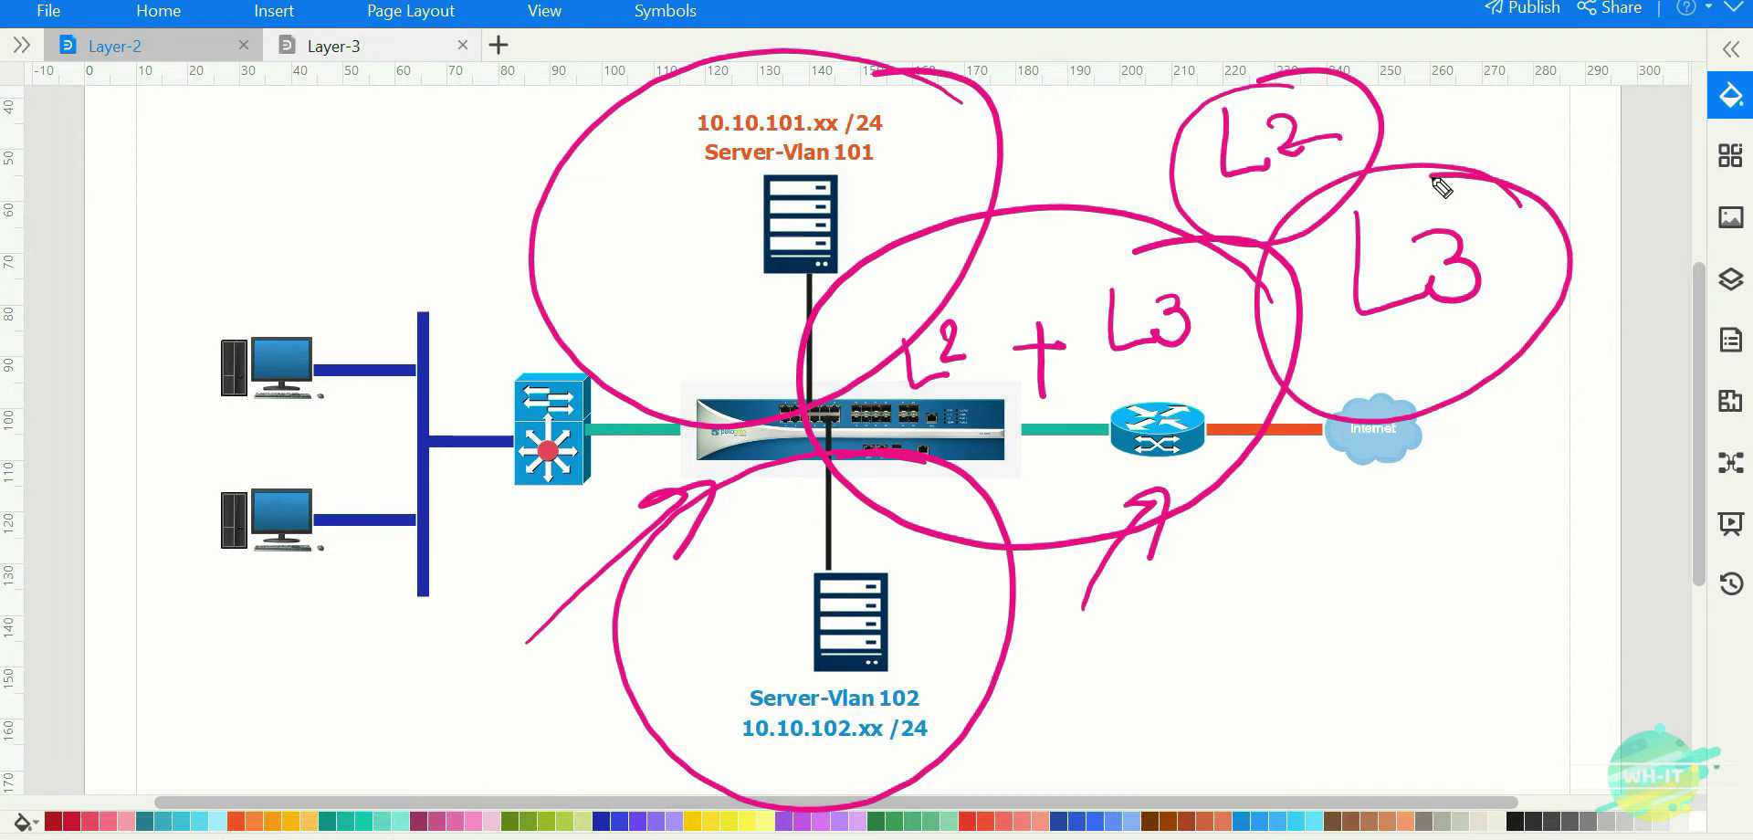
{"action": "left_click_drag", "start_coordinate": [1286, 715], "coordinate": [1429, 311]}
{"action": "mouse_move", "coordinate": [1356, 360]}
{"action": "left_mouse_down"}
{"action": "mouse_move", "coordinate": [1411, 320]}
{"action": "mouse_move", "coordinate": [1422, 367]}
{"action": "left_mouse_up"}
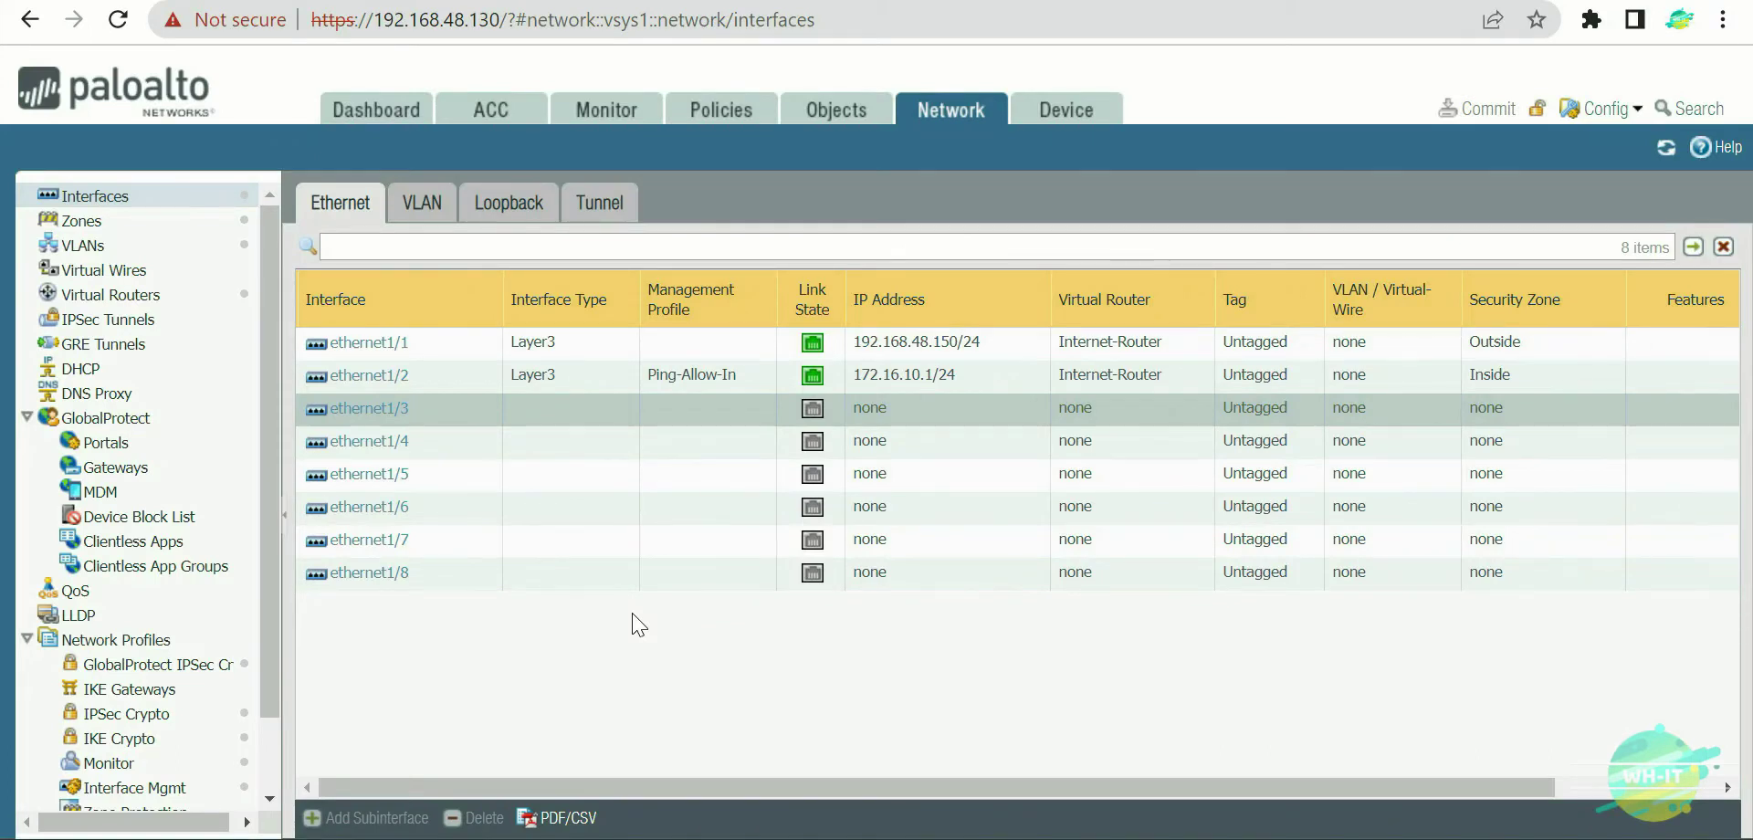
Mark ethernet1/1 and ethernet1/2 in the Palo Alto interface list with pen strokes and circle their Layer3 interface type.
{"action": "left_click_drag", "start_coordinate": [413, 333], "coordinate": [507, 240]}
{"action": "mouse_move", "coordinate": [416, 370]}
{"action": "left_mouse_down"}
{"action": "mouse_move", "coordinate": [507, 308]}
{"action": "mouse_move", "coordinate": [493, 324]}
{"action": "left_mouse_up"}
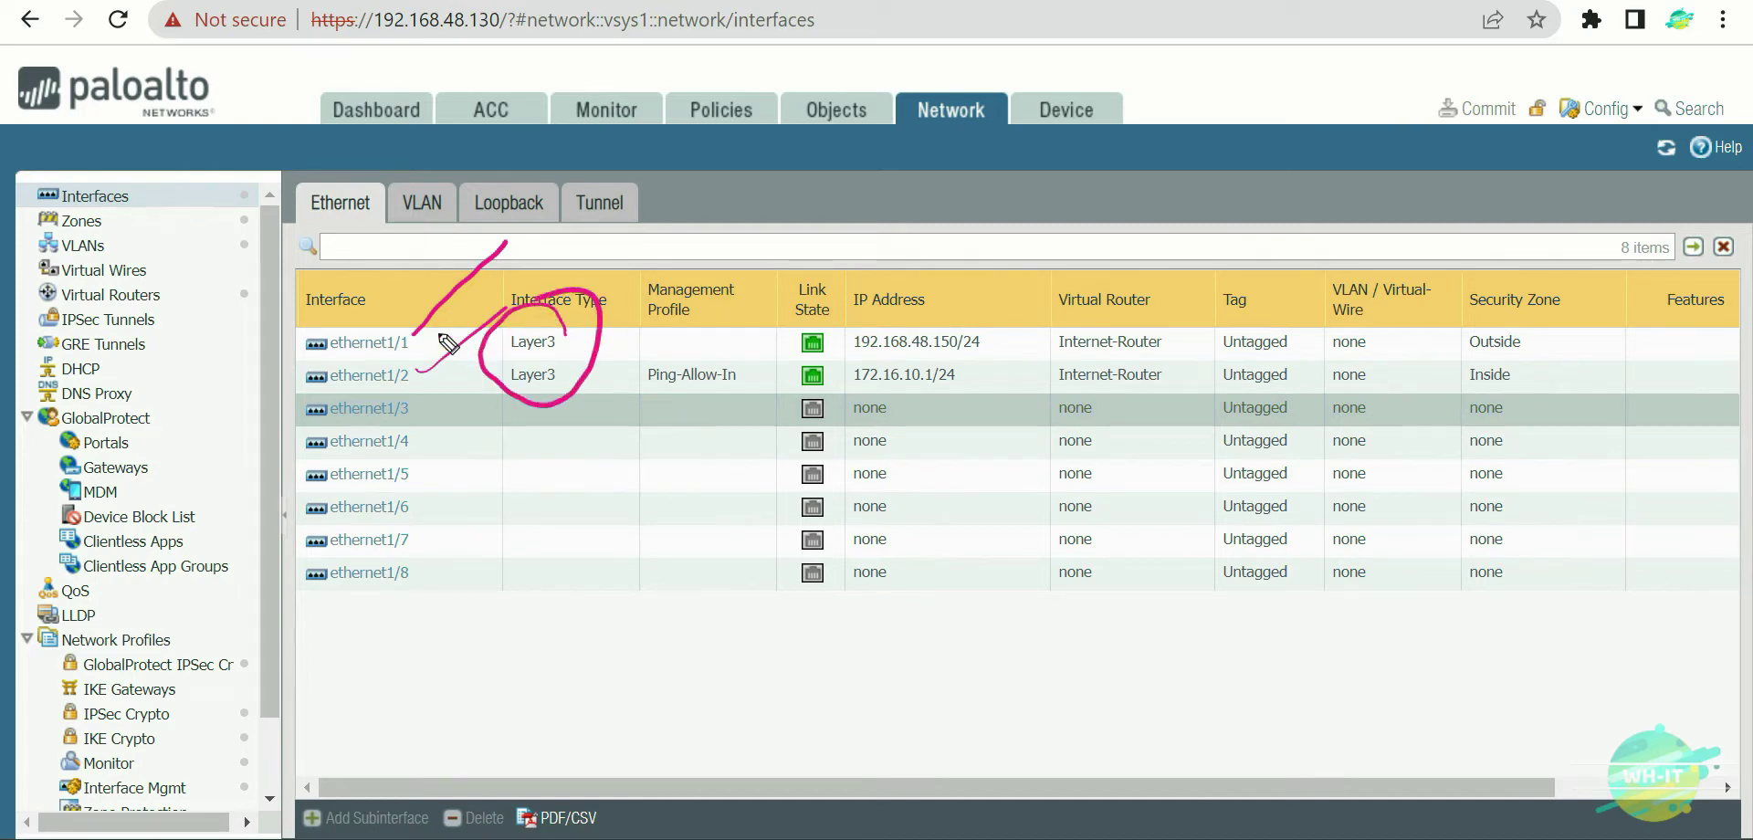
{"action": "mouse_move", "coordinate": [354, 325]}
{"action": "left_mouse_down"}
{"action": "mouse_move", "coordinate": [391, 322]}
{"action": "mouse_move", "coordinate": [369, 380]}
{"action": "left_mouse_up"}
{"action": "mouse_move", "coordinate": [355, 376]}
{"action": "left_mouse_down"}
{"action": "mouse_move", "coordinate": [388, 370]}
{"action": "mouse_move", "coordinate": [379, 421]}
{"action": "left_mouse_up"}
{"action": "mouse_move", "coordinate": [385, 345]}
{"action": "left_mouse_down"}
{"action": "mouse_move", "coordinate": [389, 375]}
{"action": "mouse_move", "coordinate": [449, 418]}
{"action": "mouse_move", "coordinate": [434, 604]}
{"action": "mouse_move", "coordinate": [461, 621]}
{"action": "left_mouse_up"}
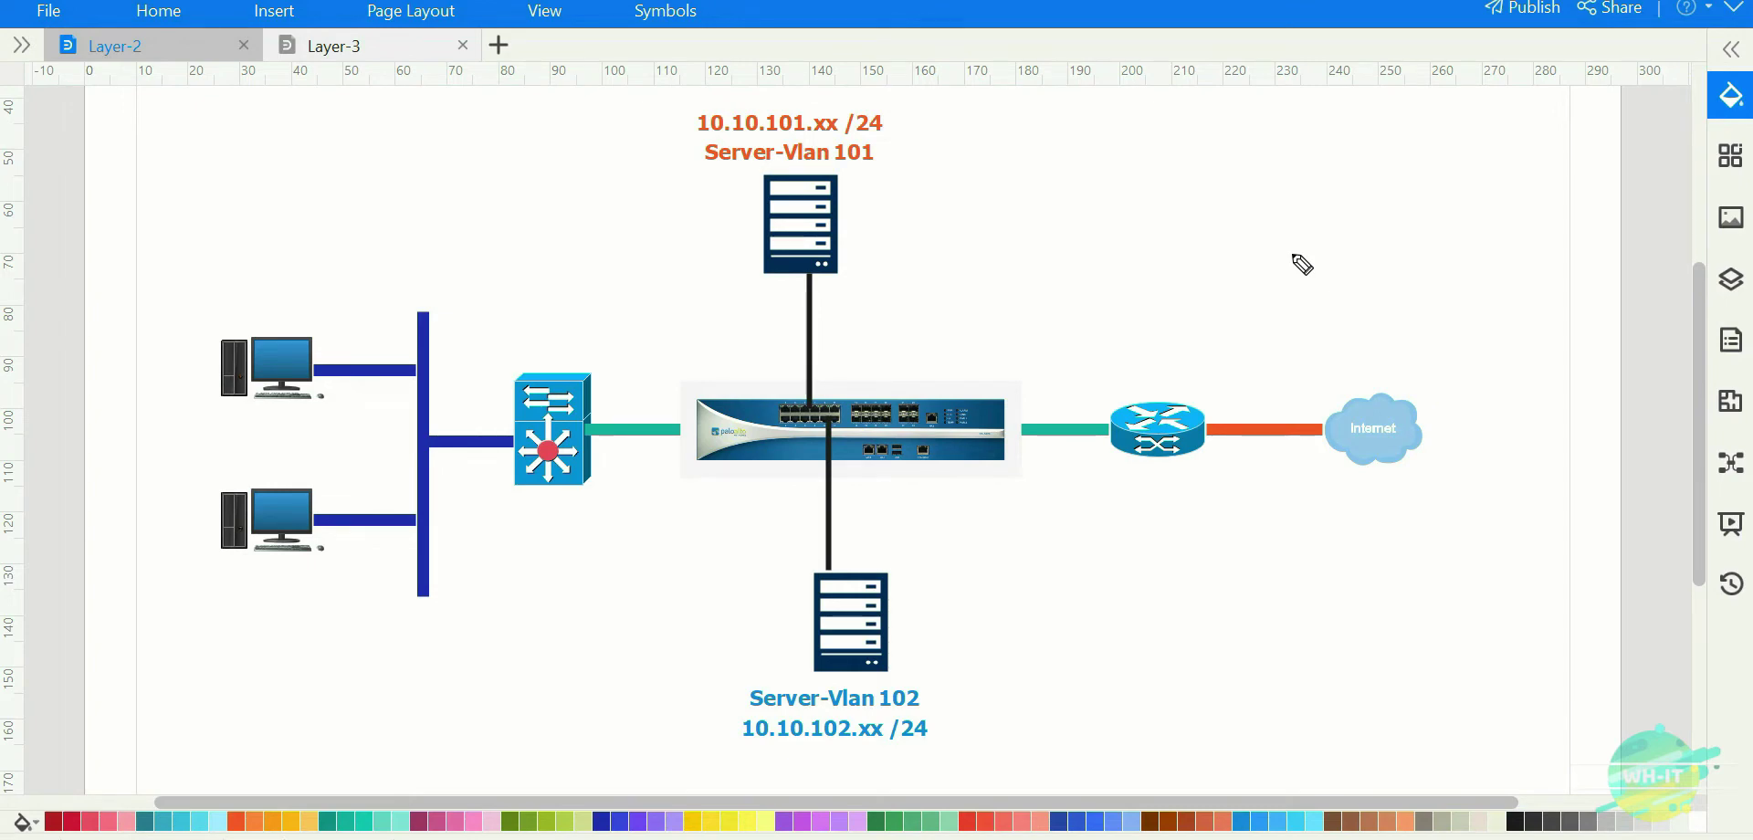
On the Layer-2 diagram, circle the firewall port facing the switch, label it "1/3", and write "INSIDE" above the client network.
{"action": "mouse_move", "coordinate": [696, 415]}
{"action": "left_mouse_down"}
{"action": "mouse_move", "coordinate": [675, 429]}
{"action": "mouse_move", "coordinate": [692, 415]}
{"action": "left_mouse_up"}
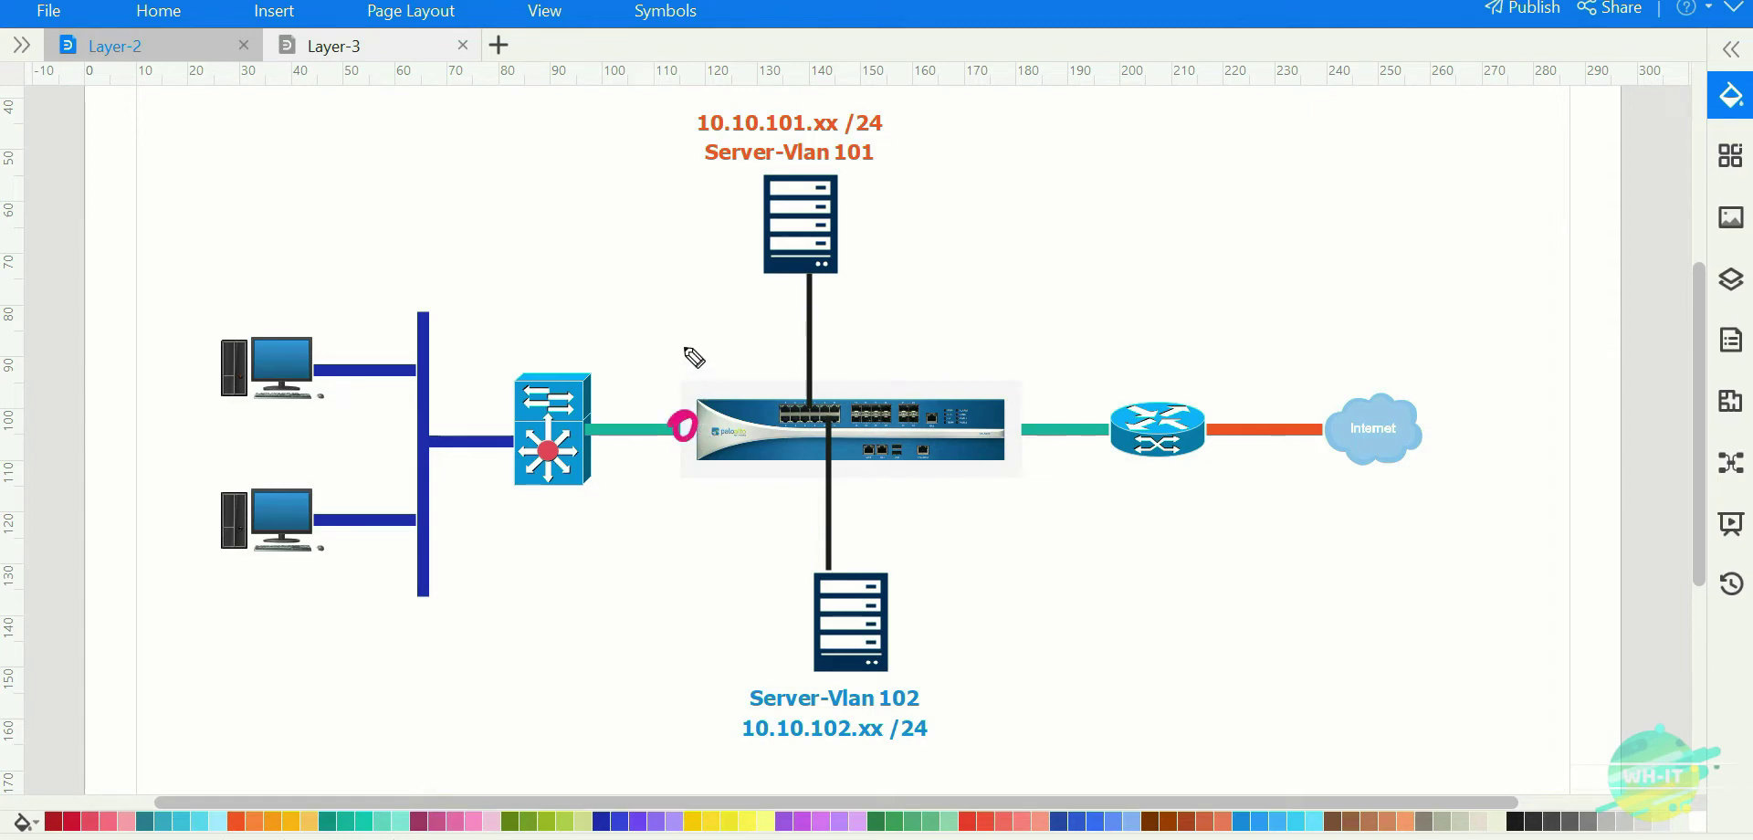
{"action": "mouse_move", "coordinate": [662, 363]}
{"action": "left_mouse_down"}
{"action": "mouse_move", "coordinate": [678, 387]}
{"action": "mouse_move", "coordinate": [677, 347]}
{"action": "mouse_move", "coordinate": [712, 362]}
{"action": "mouse_move", "coordinate": [692, 383]}
{"action": "left_mouse_up"}
{"action": "mouse_move", "coordinate": [431, 265]}
{"action": "left_mouse_down"}
{"action": "mouse_move", "coordinate": [448, 292]}
{"action": "mouse_move", "coordinate": [528, 202]}
{"action": "mouse_move", "coordinate": [539, 232]}
{"action": "mouse_move", "coordinate": [552, 189]}
{"action": "mouse_move", "coordinate": [590, 183]}
{"action": "left_mouse_up"}
Label the firewall port to the Server-Vlan 101 server "1/4" and write "DMZ Web" beside that server.
{"action": "mouse_move", "coordinate": [831, 356]}
{"action": "left_mouse_down"}
{"action": "mouse_move", "coordinate": [893, 376]}
{"action": "mouse_move", "coordinate": [898, 343]}
{"action": "left_mouse_up"}
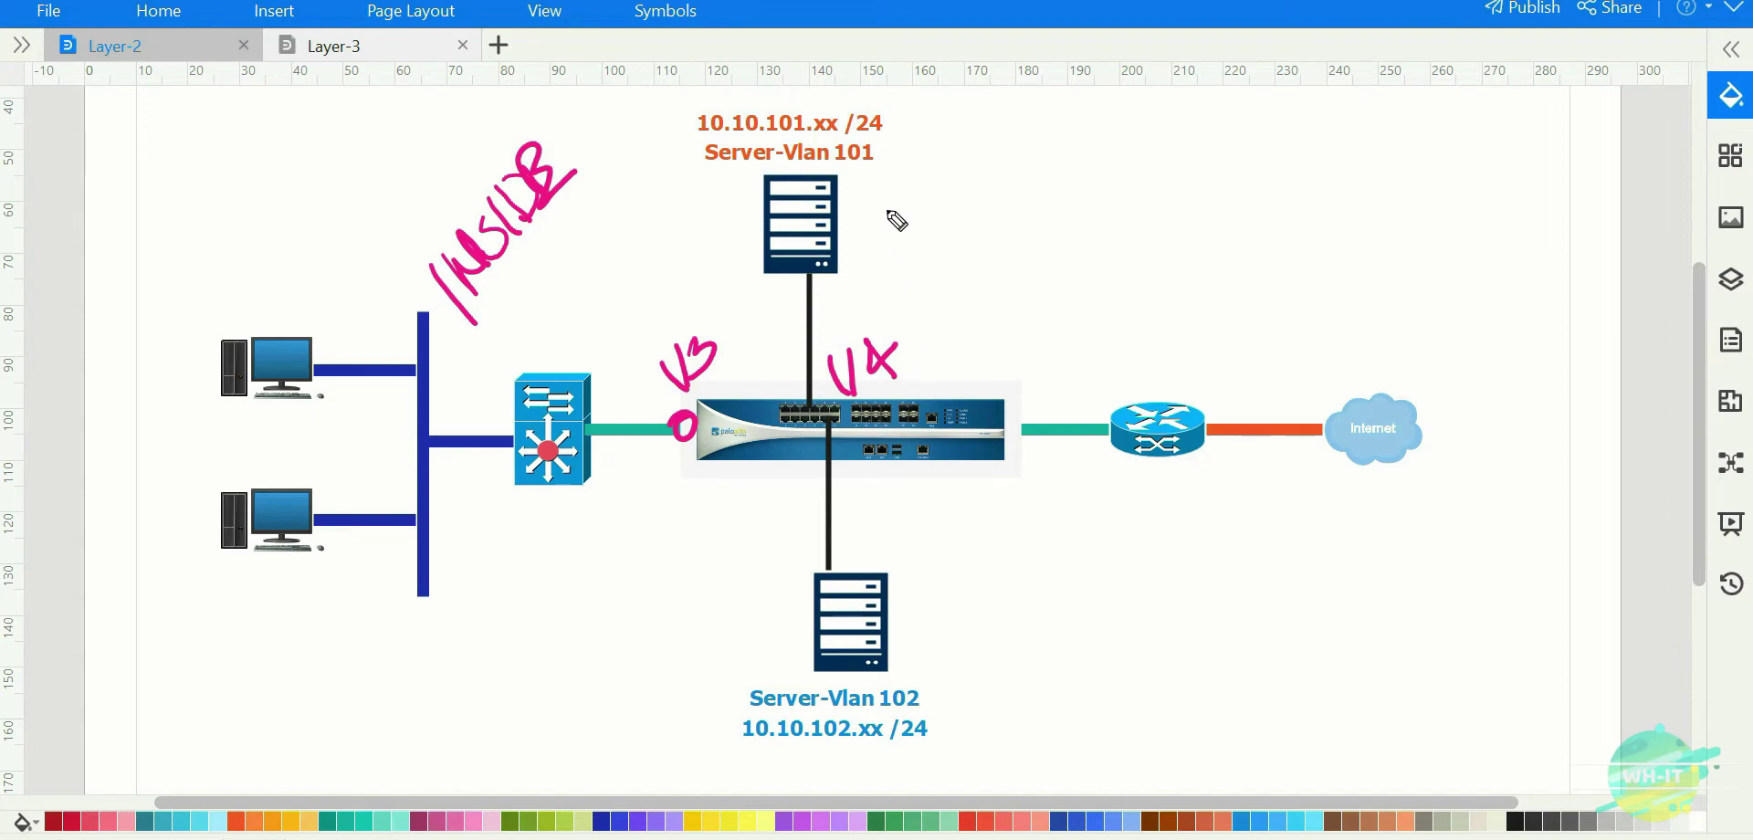
{"action": "mouse_move", "coordinate": [863, 219]}
{"action": "left_mouse_down"}
{"action": "mouse_move", "coordinate": [871, 267]}
{"action": "mouse_move", "coordinate": [974, 170]}
{"action": "left_mouse_up"}
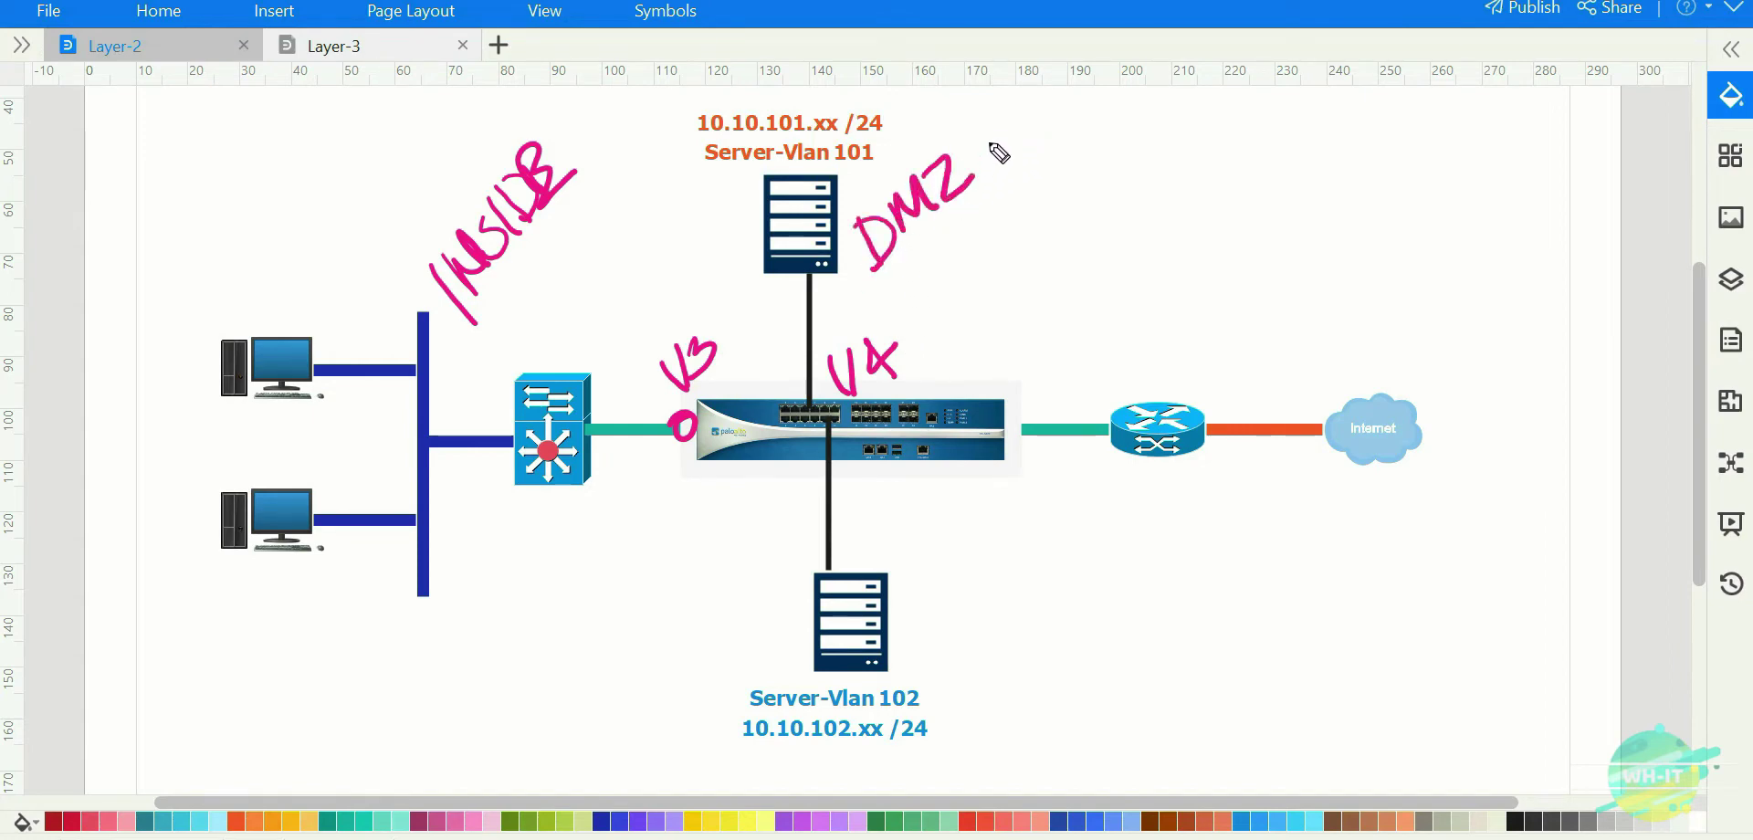
{"action": "mouse_move", "coordinate": [970, 114]}
{"action": "left_mouse_down"}
{"action": "mouse_move", "coordinate": [1005, 156]}
{"action": "mouse_move", "coordinate": [1036, 141]}
{"action": "mouse_move", "coordinate": [1059, 91]}
{"action": "left_mouse_up"}
Write "DMZ SQL" beside the Server-Vlan 102 server and label its firewall port "1/5".
{"action": "mouse_move", "coordinate": [886, 552]}
{"action": "left_mouse_down"}
{"action": "mouse_move", "coordinate": [913, 575]}
{"action": "mouse_move", "coordinate": [929, 544]}
{"action": "mouse_move", "coordinate": [1010, 541]}
{"action": "left_mouse_up"}
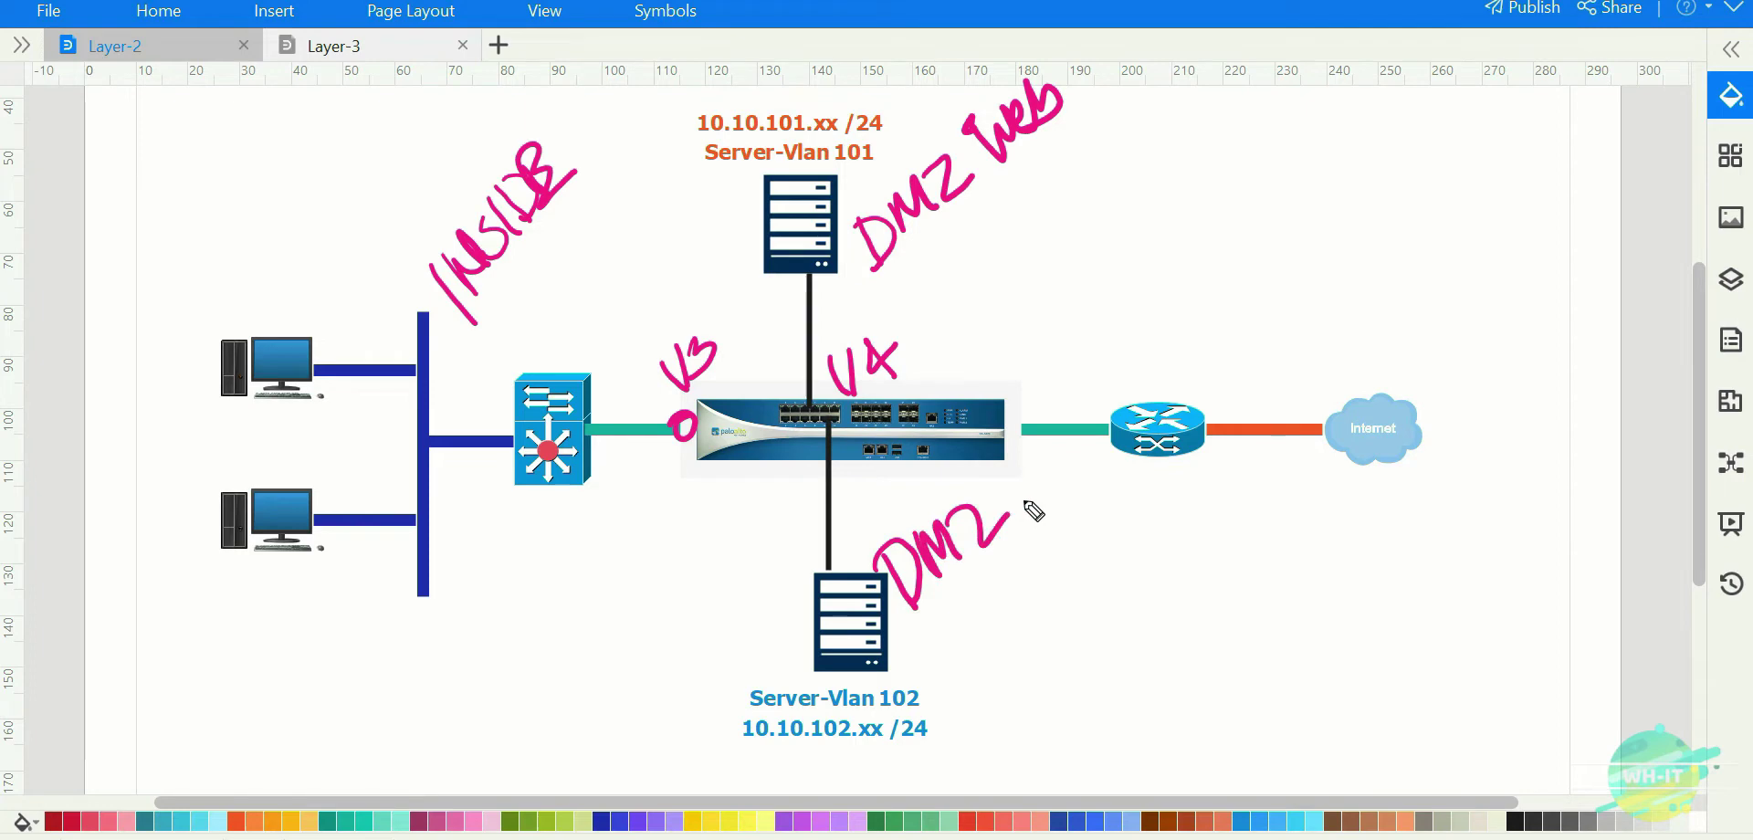
{"action": "left_click_drag", "start_coordinate": [1037, 481], "coordinate": [1106, 500]}
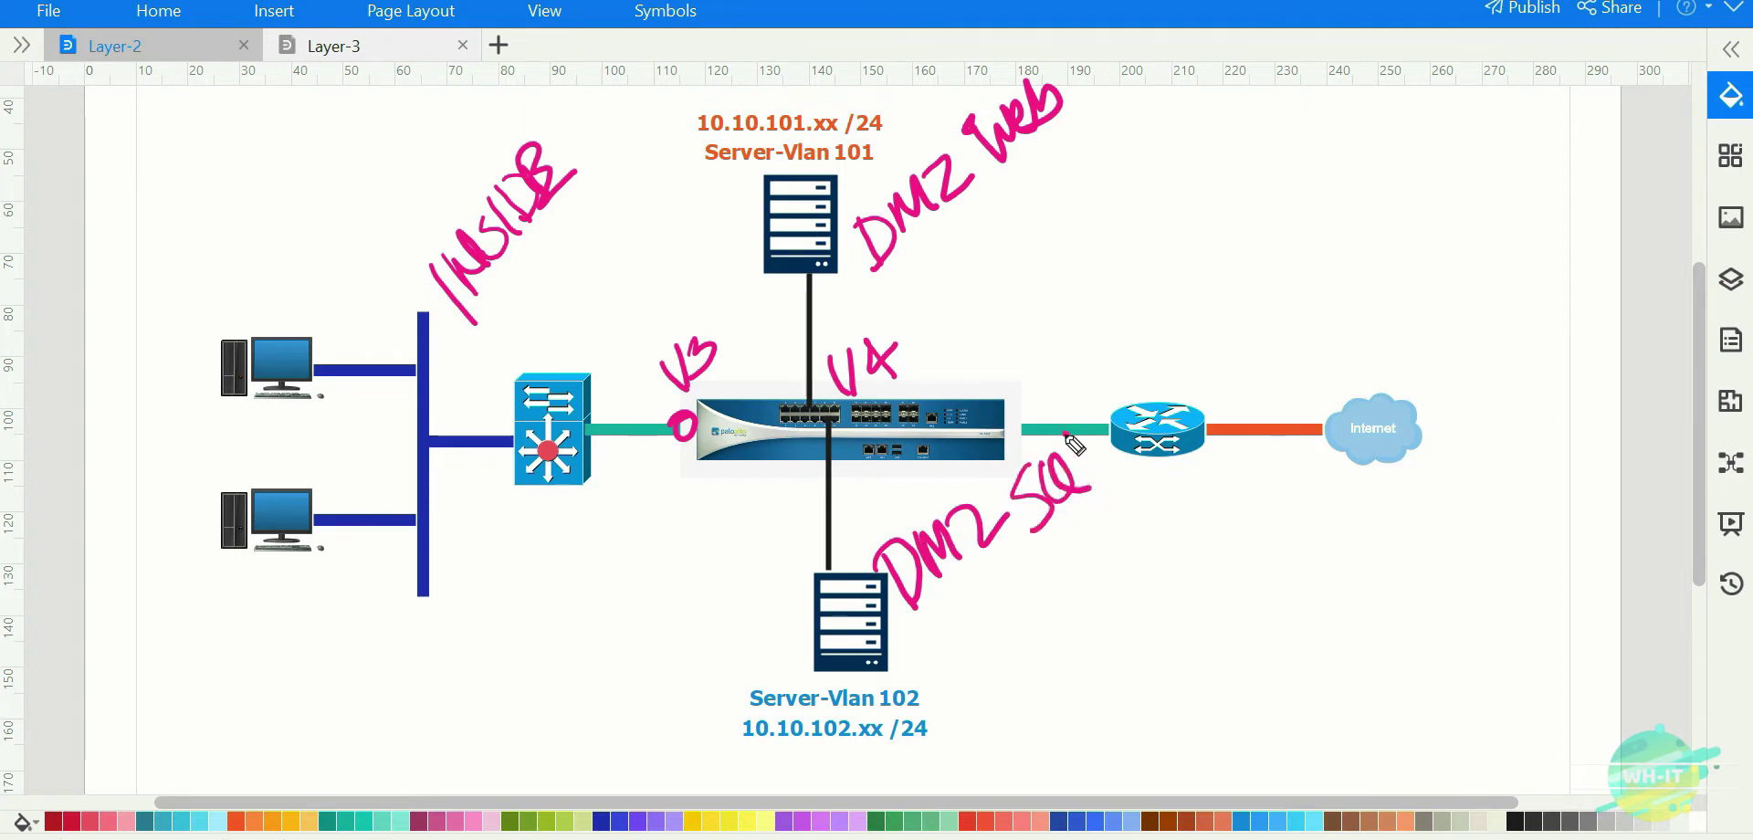
{"action": "left_click_drag", "start_coordinate": [1092, 436], "coordinate": [1114, 467]}
{"action": "mouse_move", "coordinate": [853, 481]}
{"action": "left_mouse_down"}
{"action": "mouse_move", "coordinate": [846, 523]}
{"action": "mouse_move", "coordinate": [904, 467]}
{"action": "left_mouse_up"}
Label the firewall port facing the router "1/6" and write "OUTSIDE" above the Internet side.
{"action": "left_click_drag", "start_coordinate": [1021, 413], "coordinate": [1056, 378]}
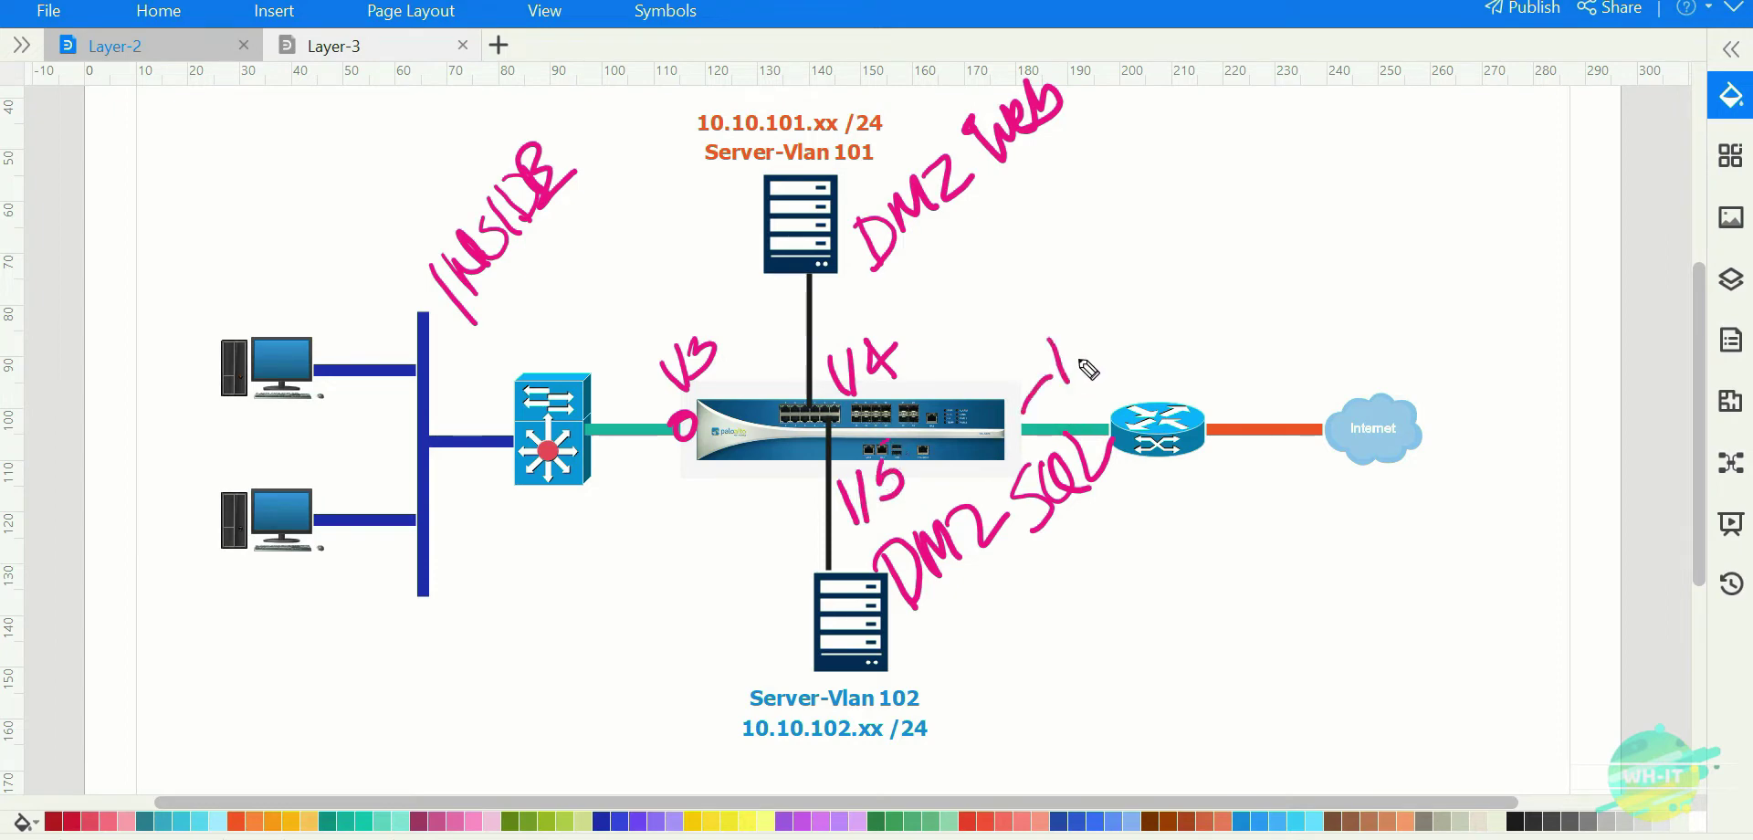
{"action": "mouse_move", "coordinate": [1075, 325]}
{"action": "left_mouse_down"}
{"action": "mouse_move", "coordinate": [1083, 379]}
{"action": "mouse_move", "coordinate": [1115, 351]}
{"action": "left_mouse_up"}
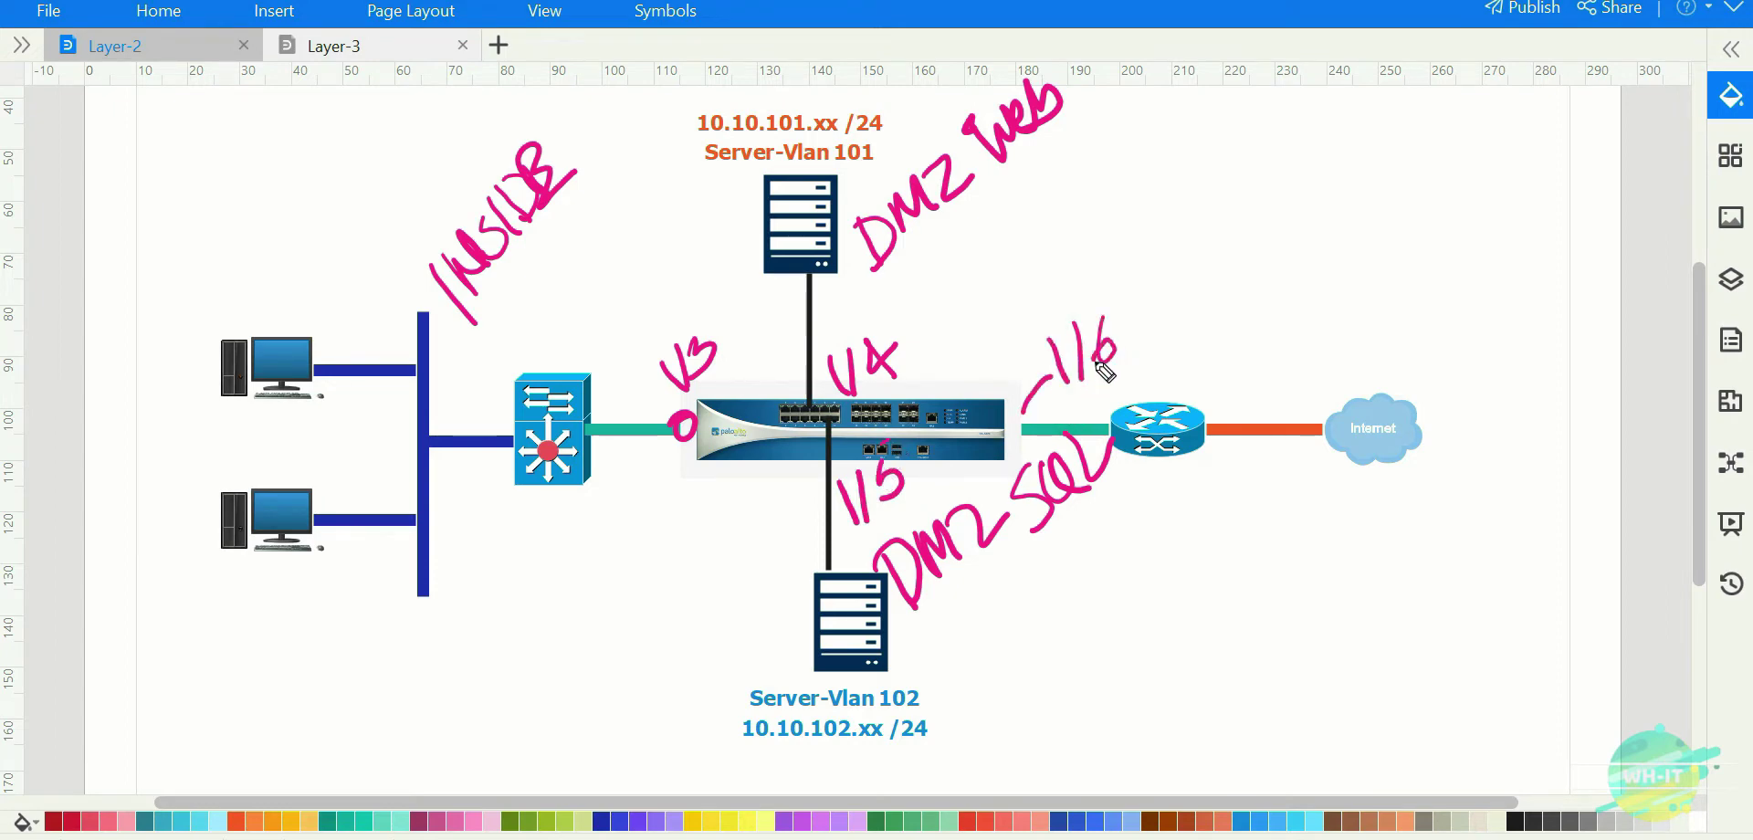
{"action": "mouse_move", "coordinate": [1149, 230]}
{"action": "left_mouse_down"}
{"action": "mouse_move", "coordinate": [1169, 272]}
{"action": "mouse_move", "coordinate": [1236, 168]}
{"action": "mouse_move", "coordinate": [1307, 201]}
{"action": "mouse_move", "coordinate": [1338, 150]}
{"action": "mouse_move", "coordinate": [1405, 135]}
{"action": "left_mouse_up"}
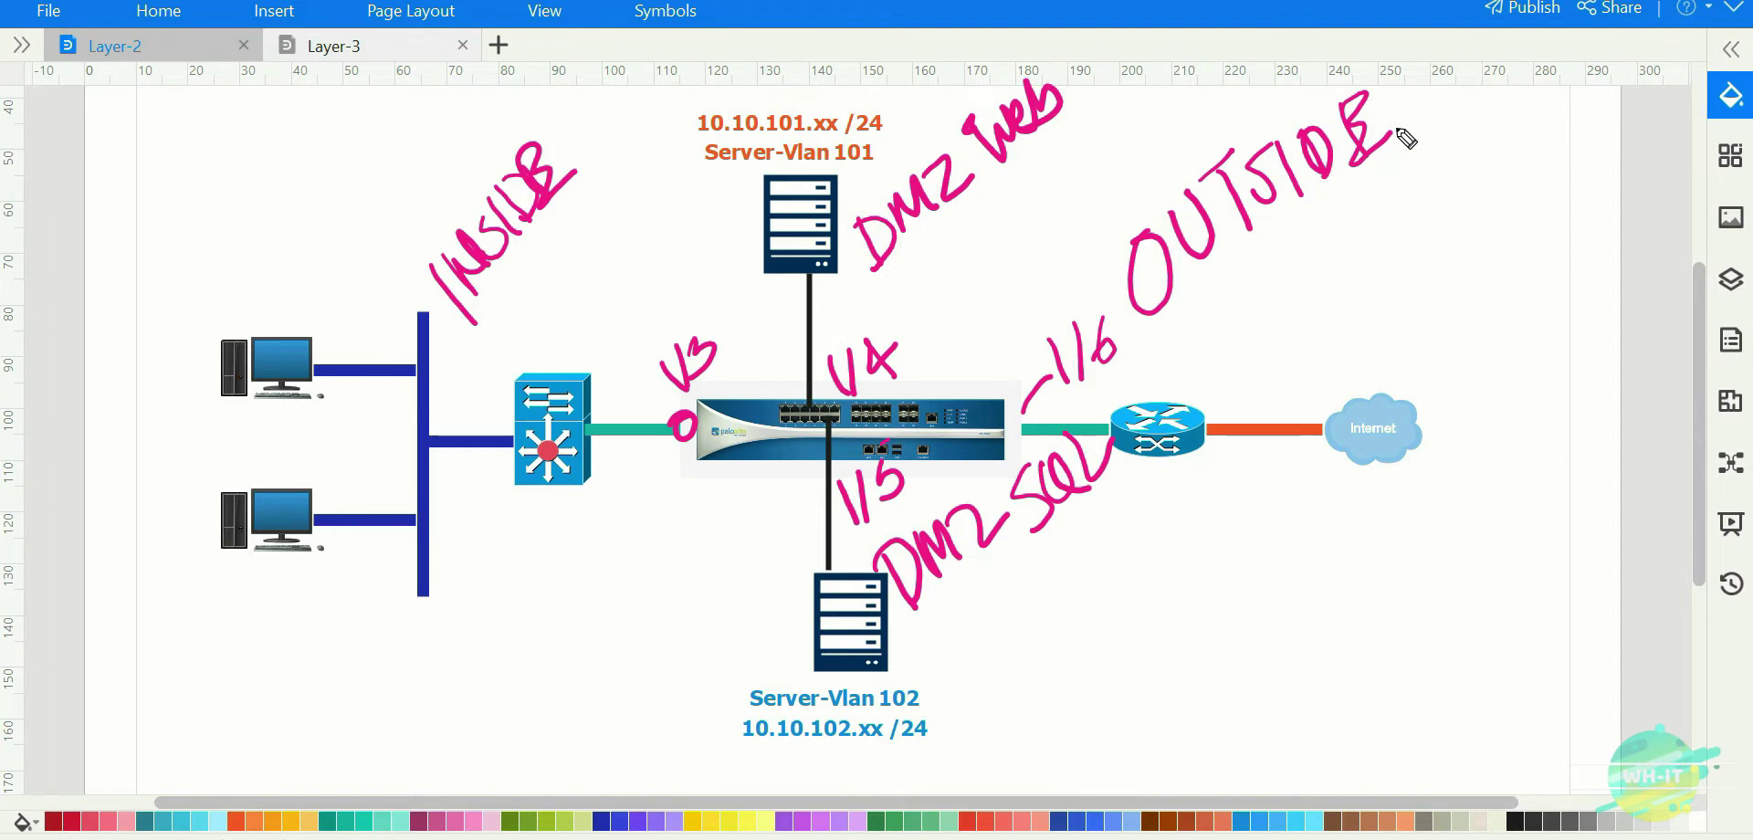
Circle the 1/3 and 1/6 port labels and mark the firewall's link to the Server-Vlan 101 server.
{"action": "mouse_move", "coordinate": [701, 303]}
{"action": "left_mouse_down"}
{"action": "mouse_move", "coordinate": [644, 345]}
{"action": "mouse_move", "coordinate": [713, 298]}
{"action": "mouse_move", "coordinate": [613, 326]}
{"action": "left_mouse_up"}
{"action": "mouse_move", "coordinate": [1133, 321]}
{"action": "left_mouse_down"}
{"action": "mouse_move", "coordinate": [996, 356]}
{"action": "mouse_move", "coordinate": [1137, 315]}
{"action": "left_mouse_up"}
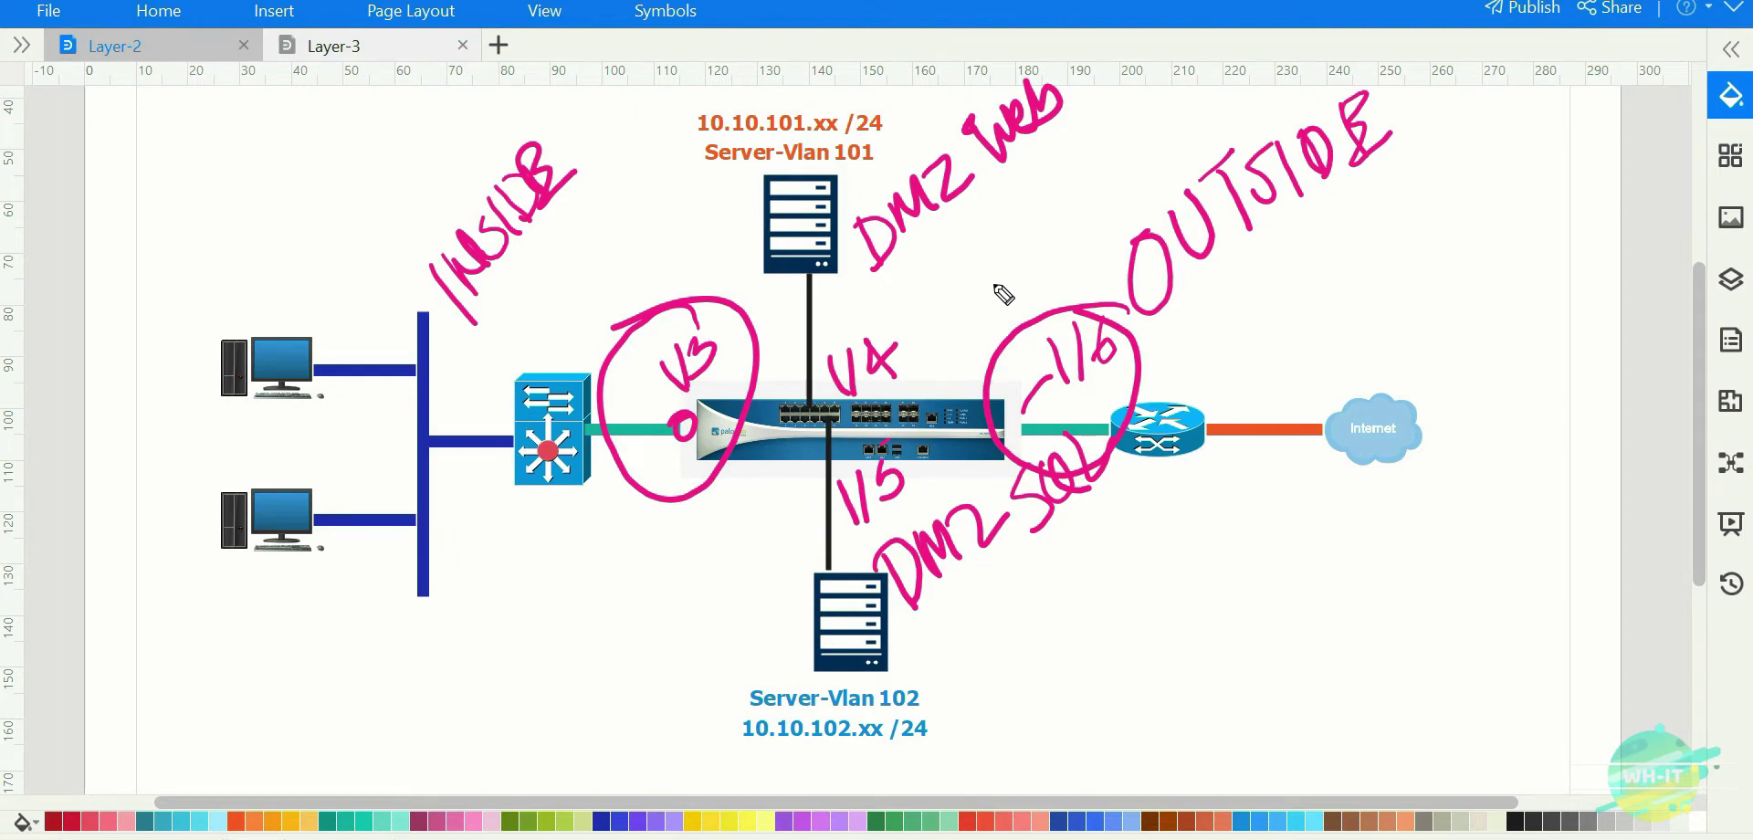
{"action": "mouse_move", "coordinate": [813, 370]}
{"action": "left_mouse_down"}
{"action": "mouse_move", "coordinate": [791, 402]}
{"action": "mouse_move", "coordinate": [800, 382]}
{"action": "left_mouse_up"}
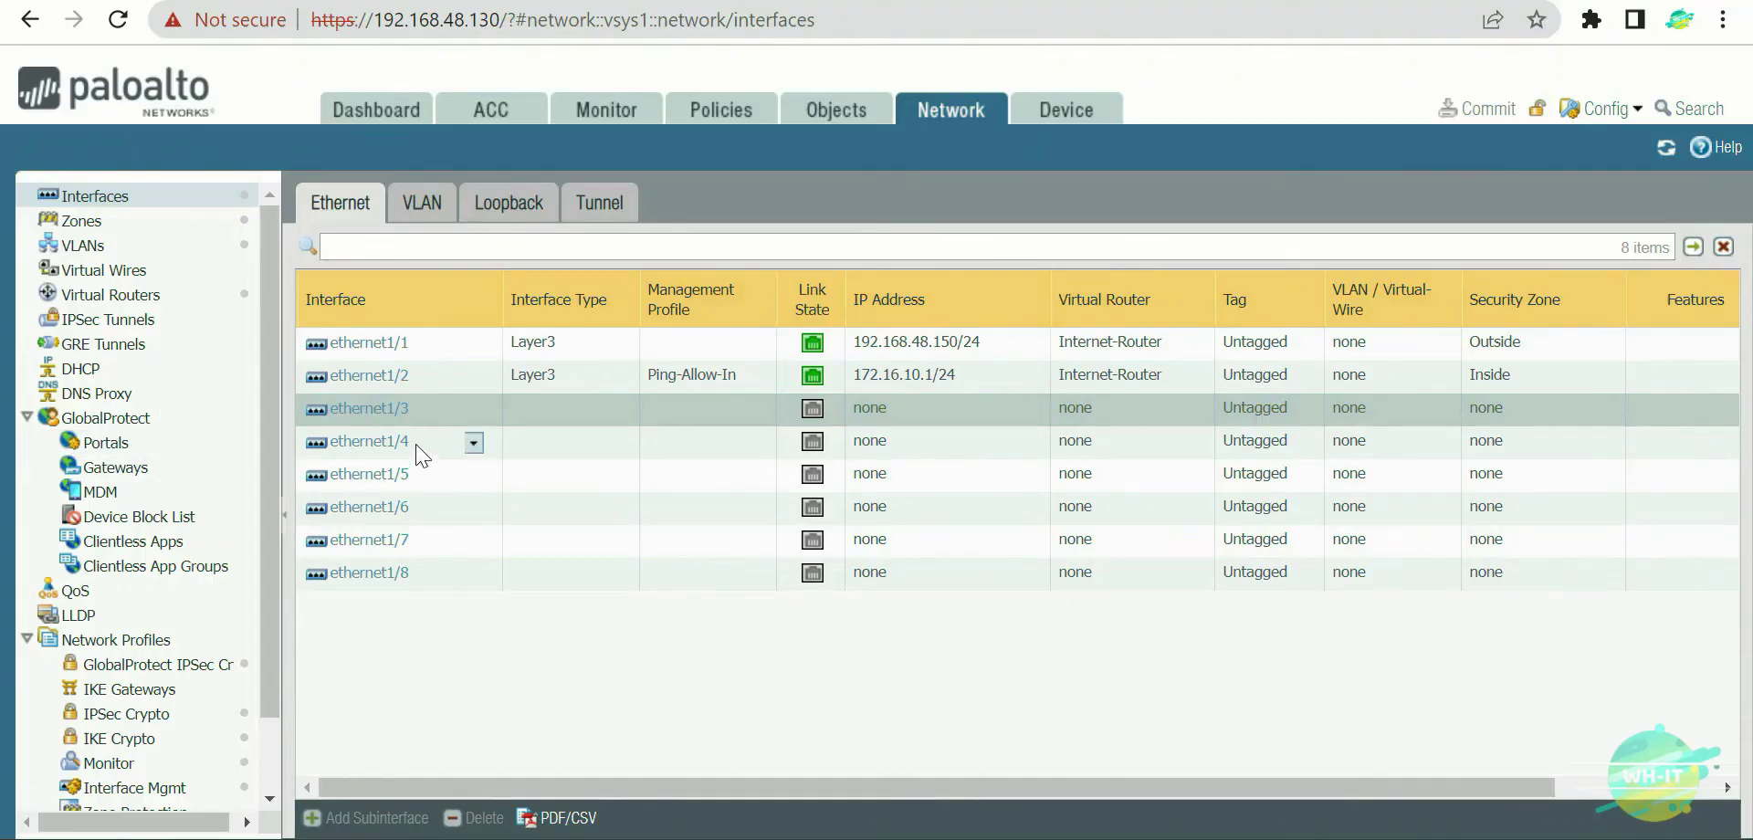
Open ethernet1/3 in the Palo Alto interface list and set its comment to "INSIDE ZONE" and its interface type to Layer3.
{"action": "left_click", "coordinate": [376, 410]}
{"action": "left_click", "coordinate": [658, 304]}
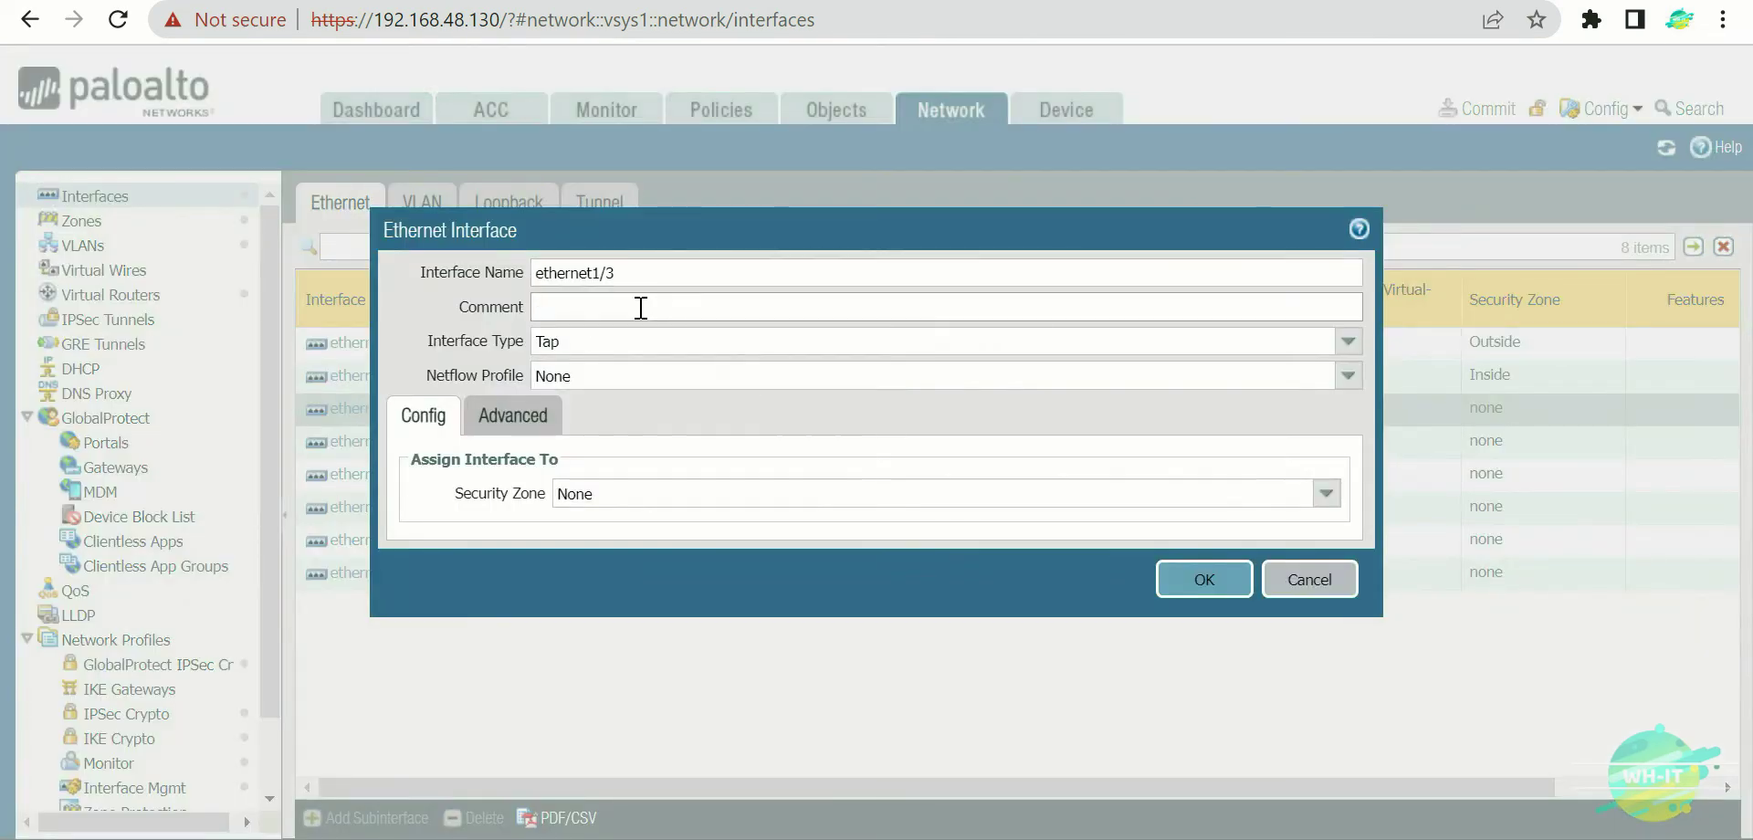
{"action": "type", "text": "INSIDE ZONE"}
{"action": "left_click", "coordinate": [1348, 342]}
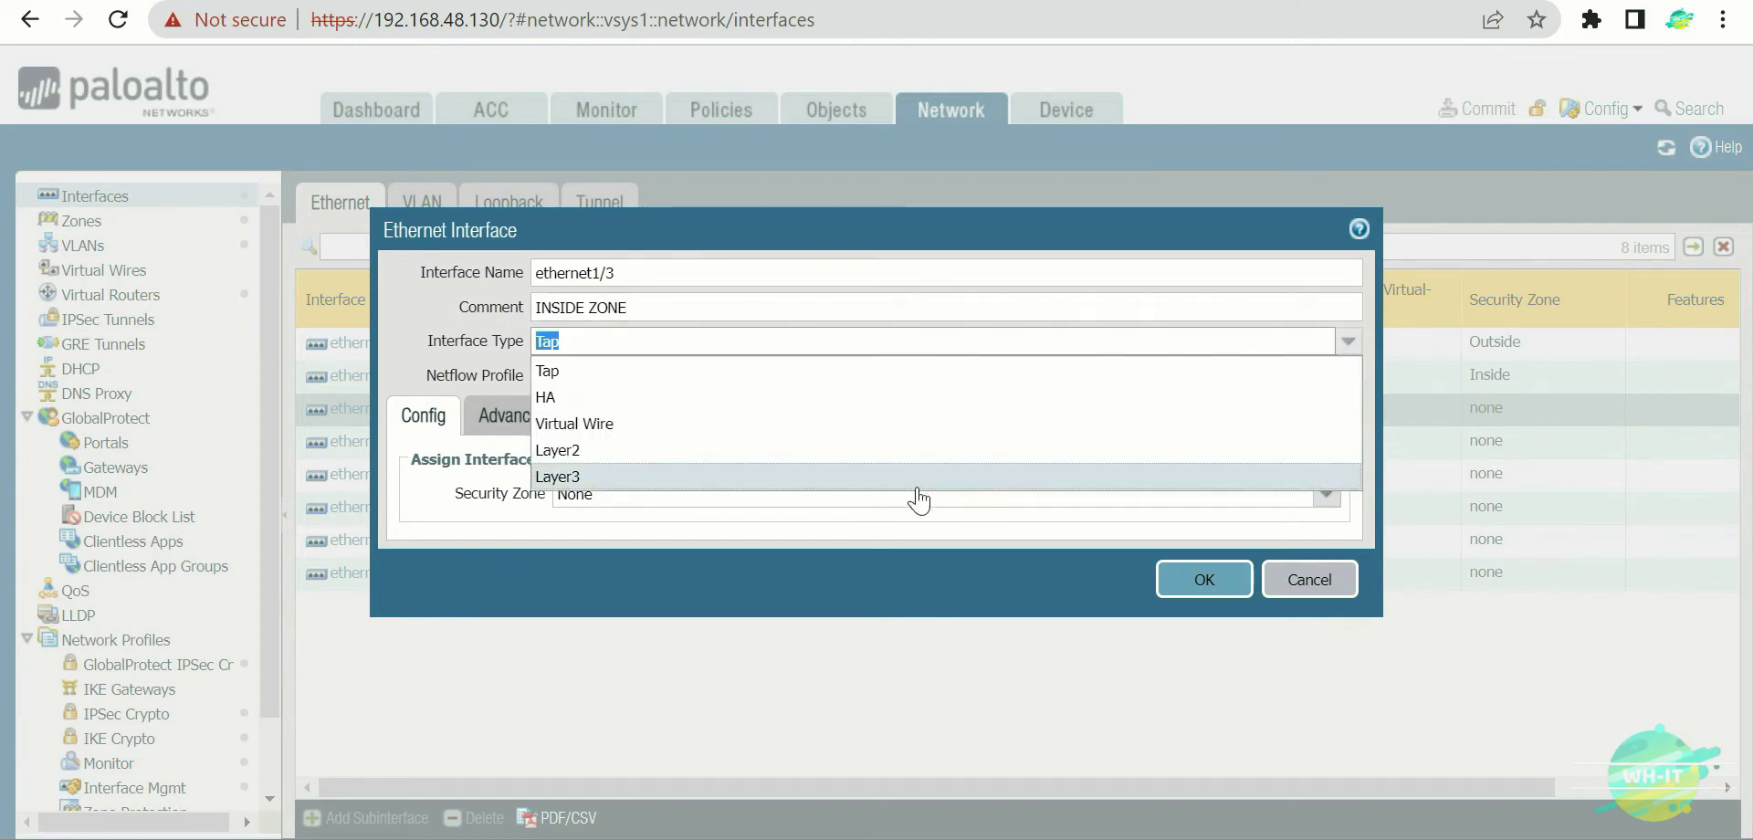
{"action": "left_click", "coordinate": [584, 478]}
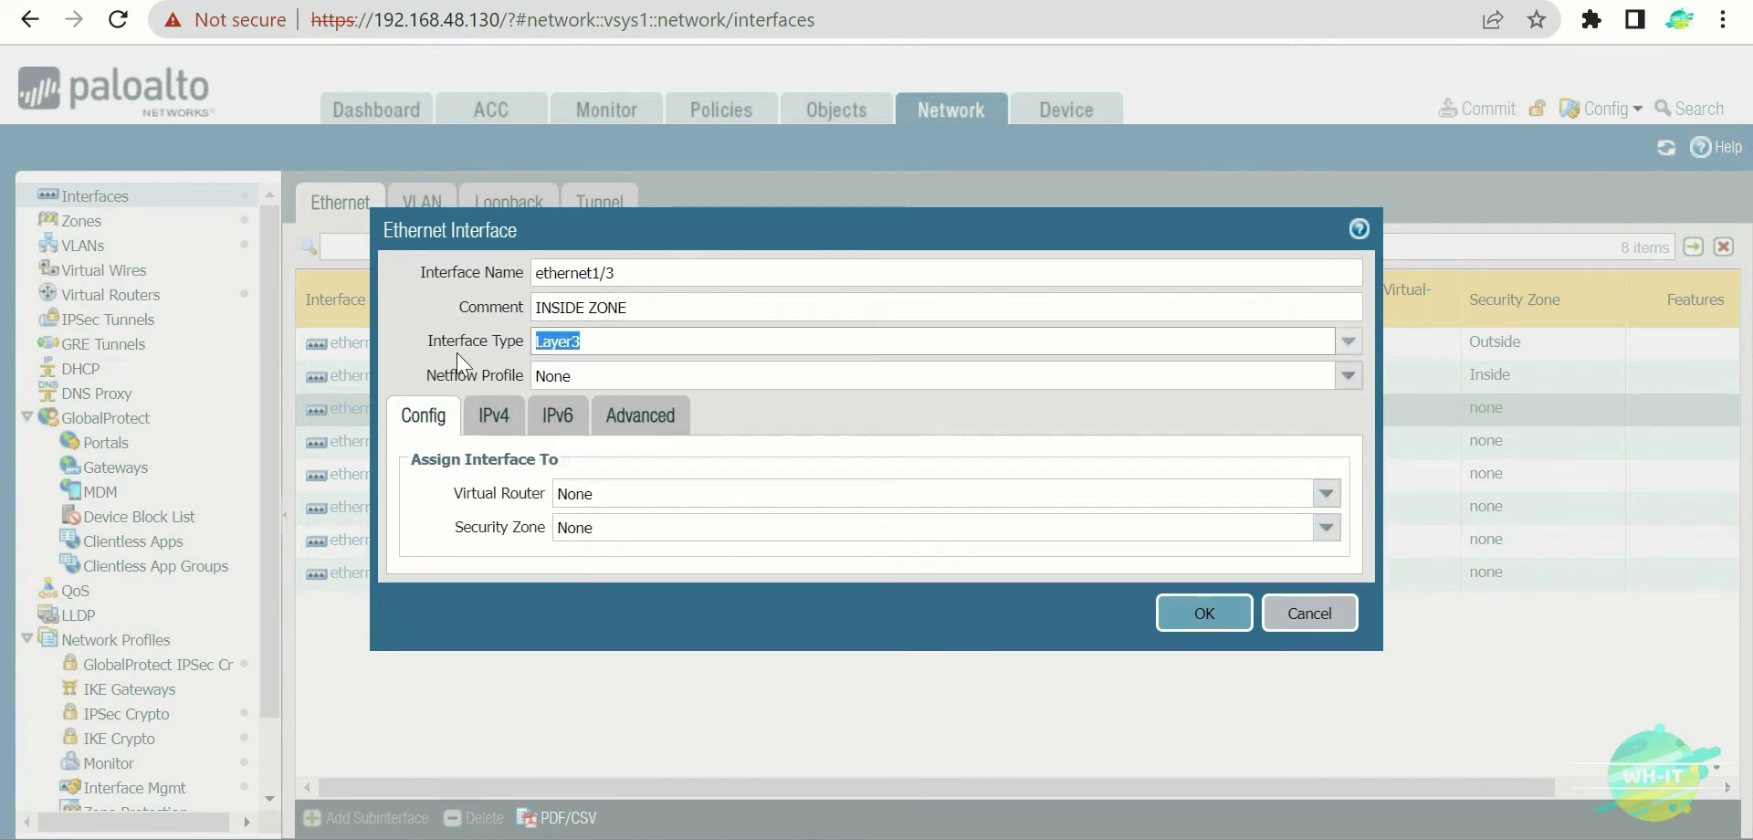
{"action": "left_click", "coordinate": [414, 310]}
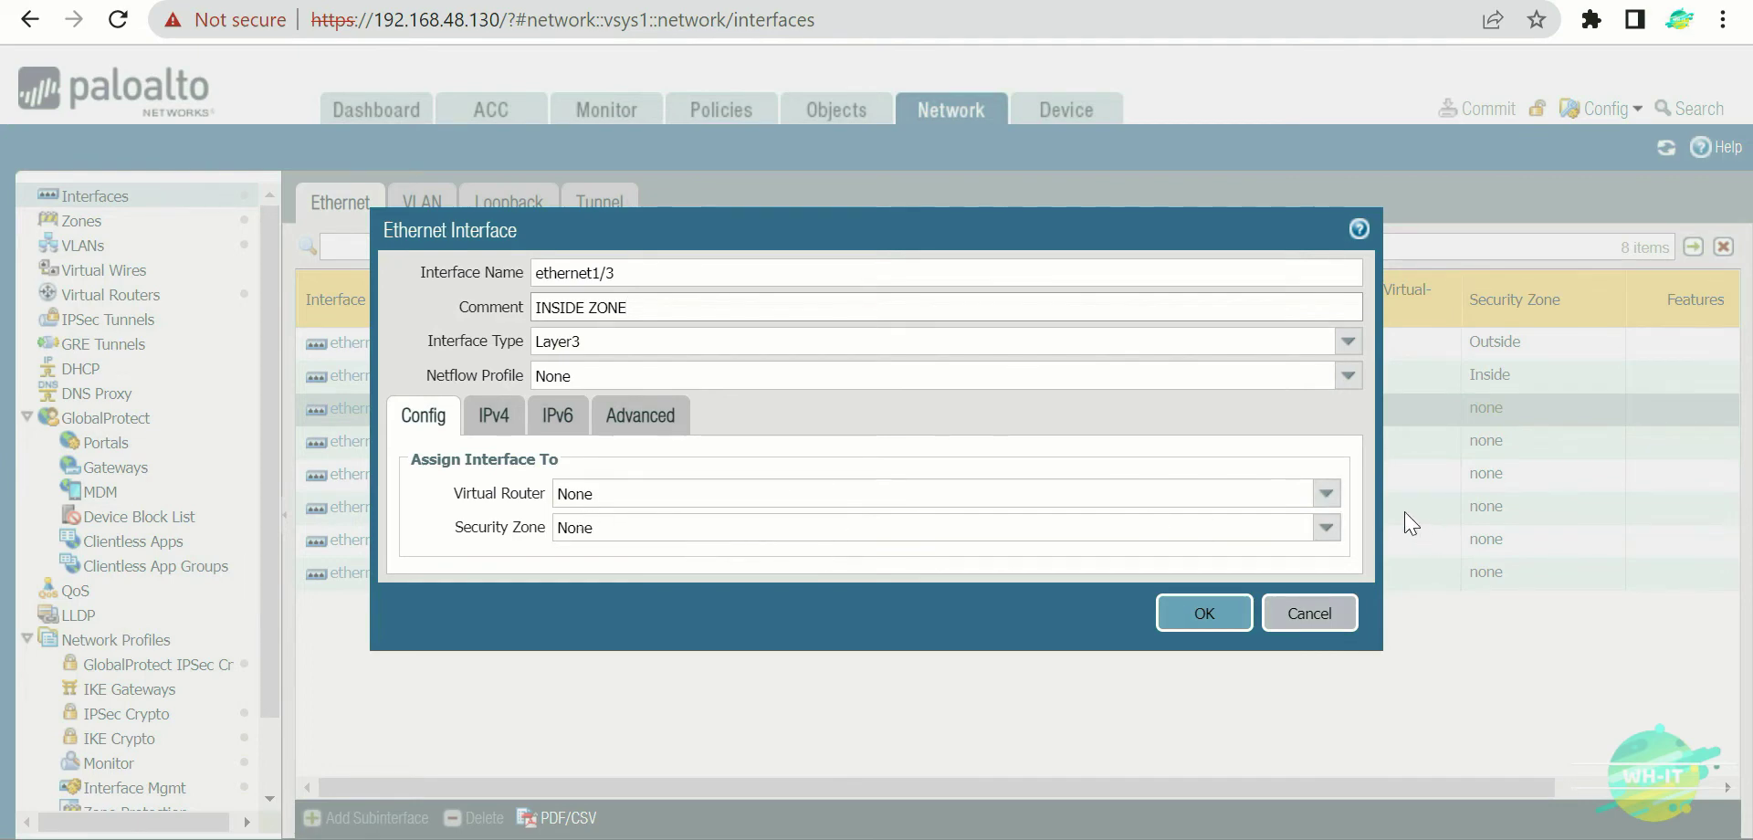
Assign ethernet1/3 to the Internet-Router virtual router.
{"action": "left_click", "coordinate": [1323, 496]}
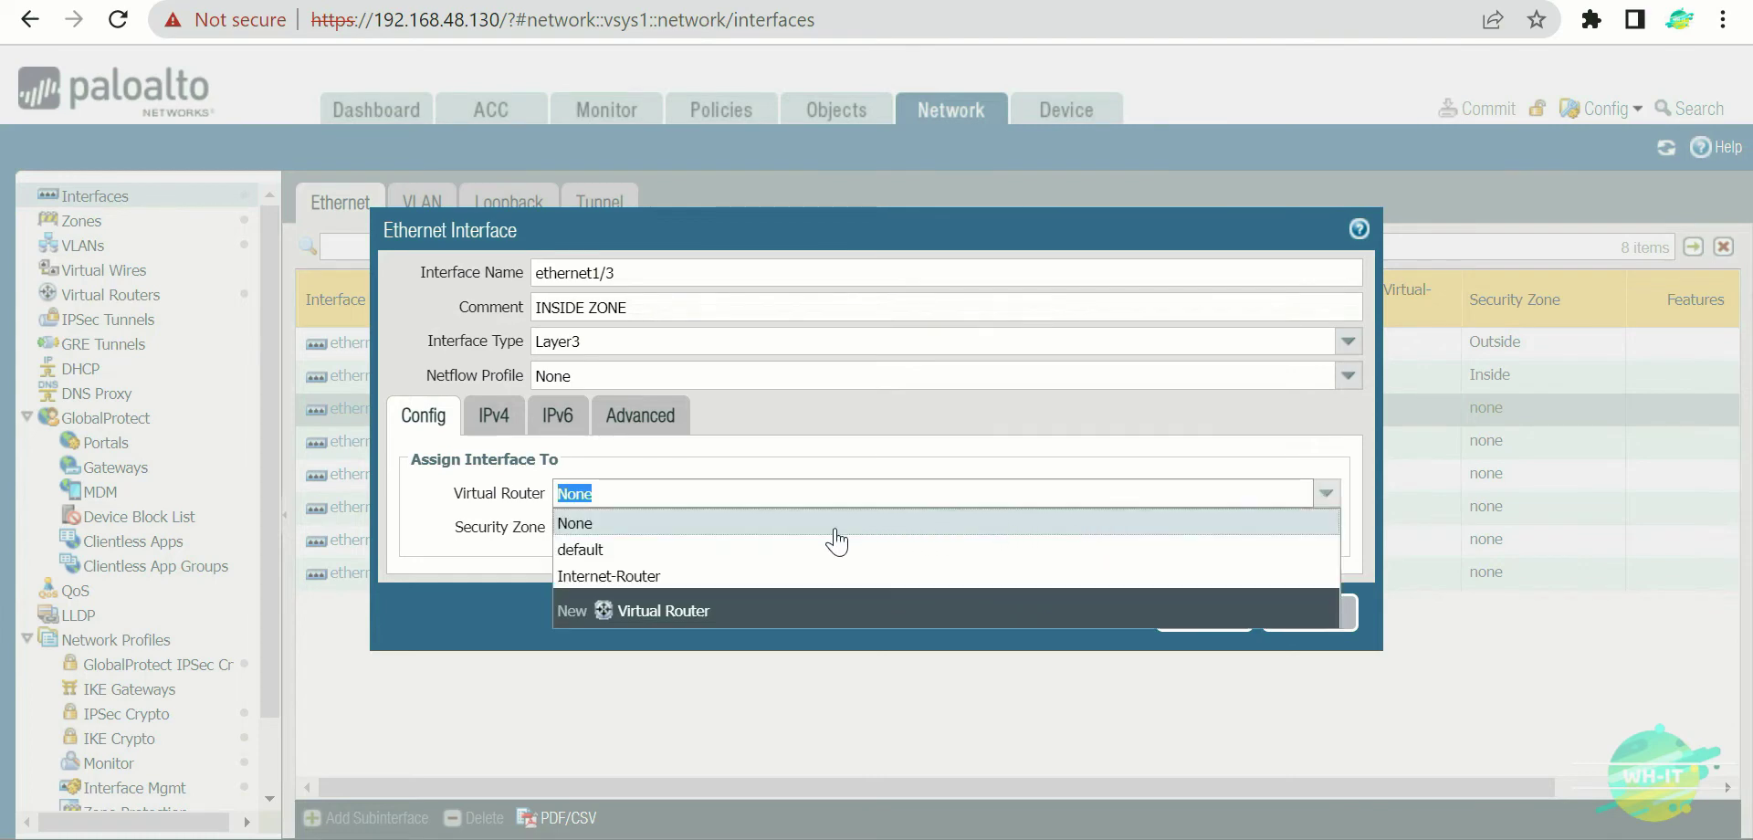
{"action": "left_click", "coordinate": [639, 523]}
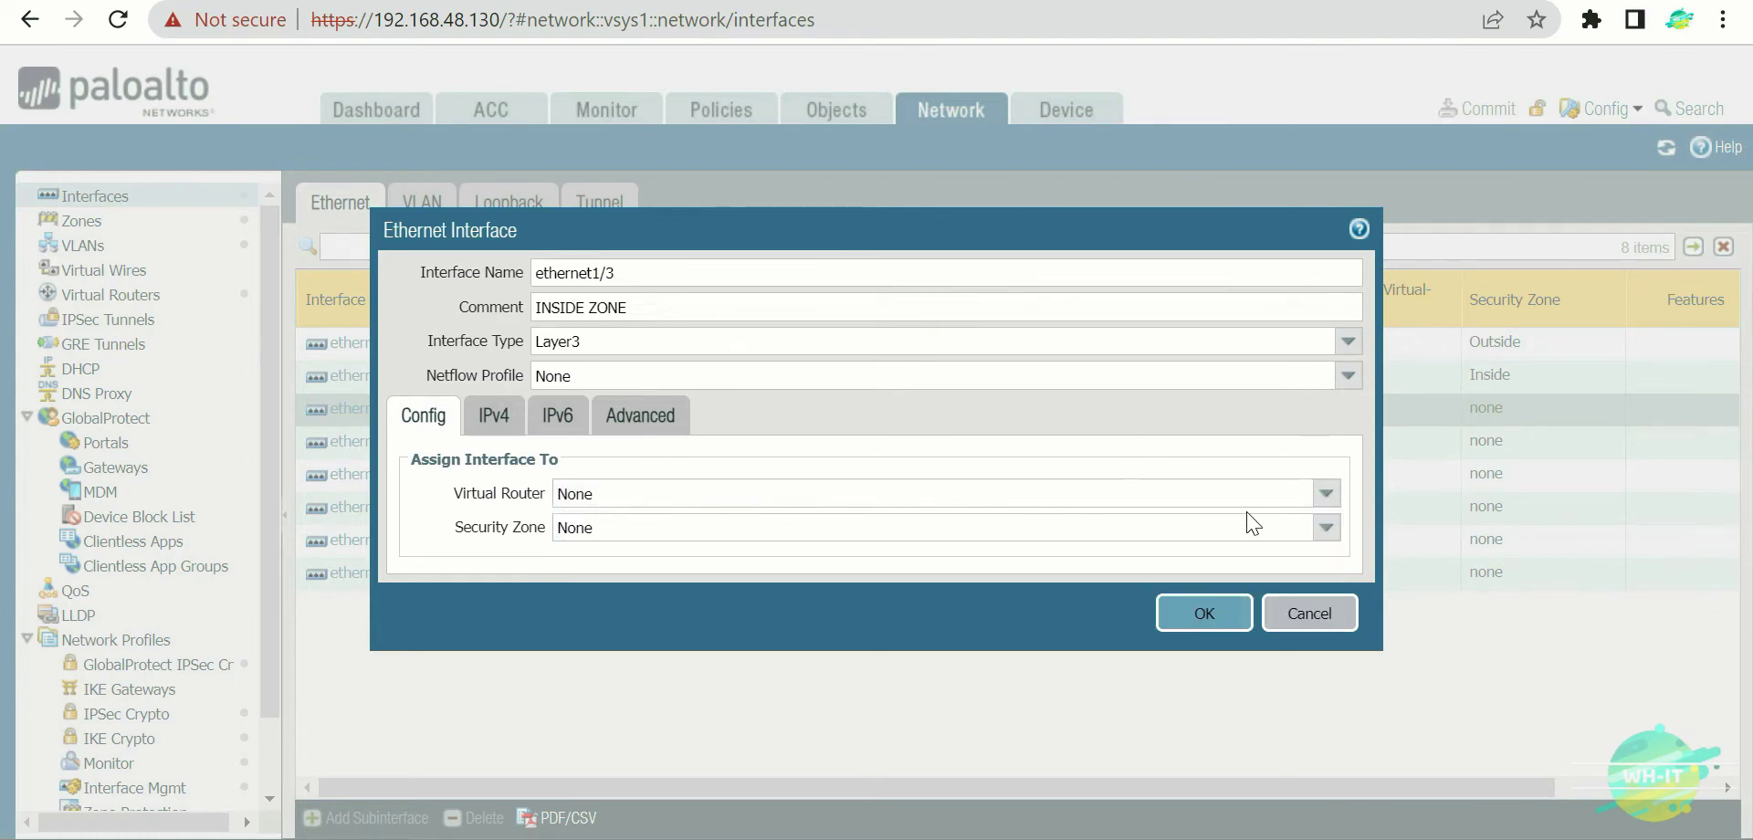
{"action": "left_click", "coordinate": [1325, 496]}
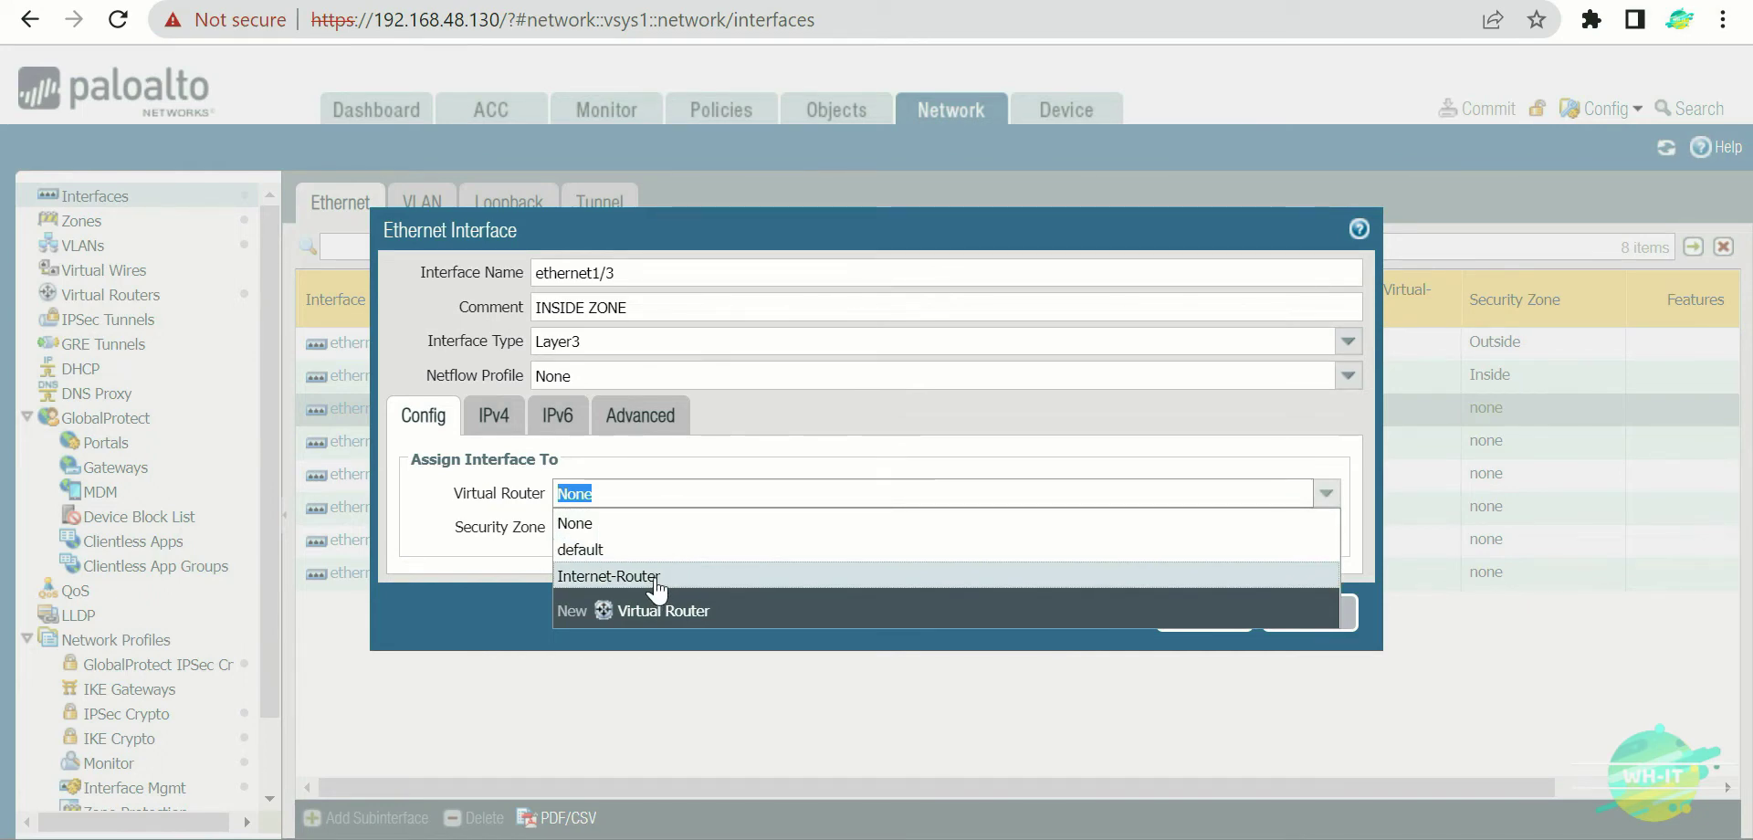
{"action": "left_click", "coordinate": [735, 493]}
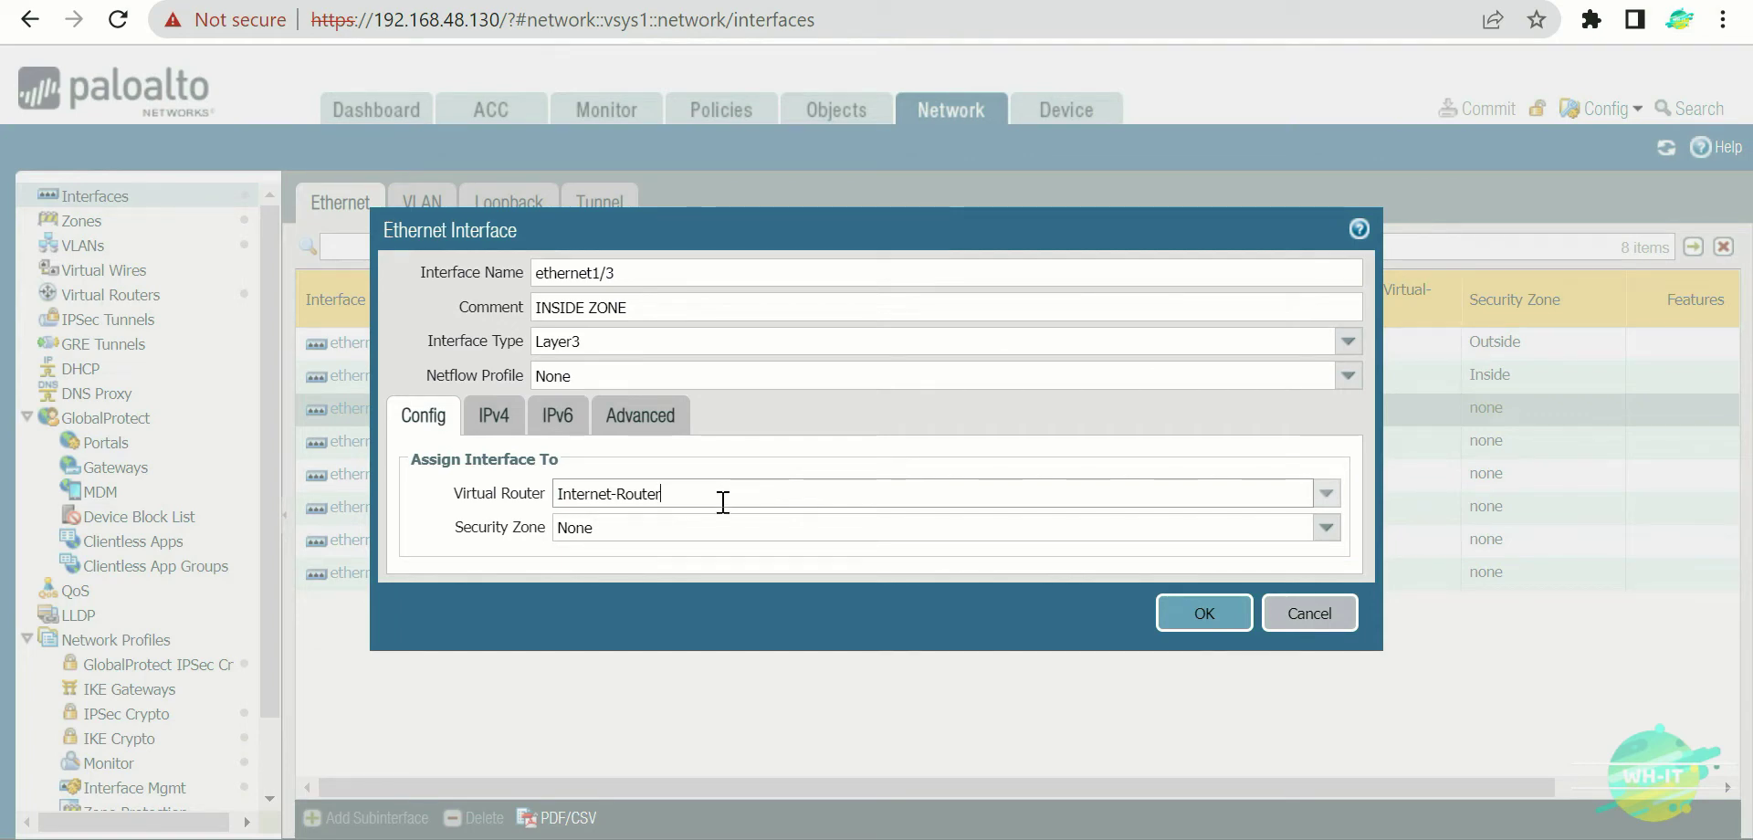
{"action": "left_click", "coordinate": [728, 495]}
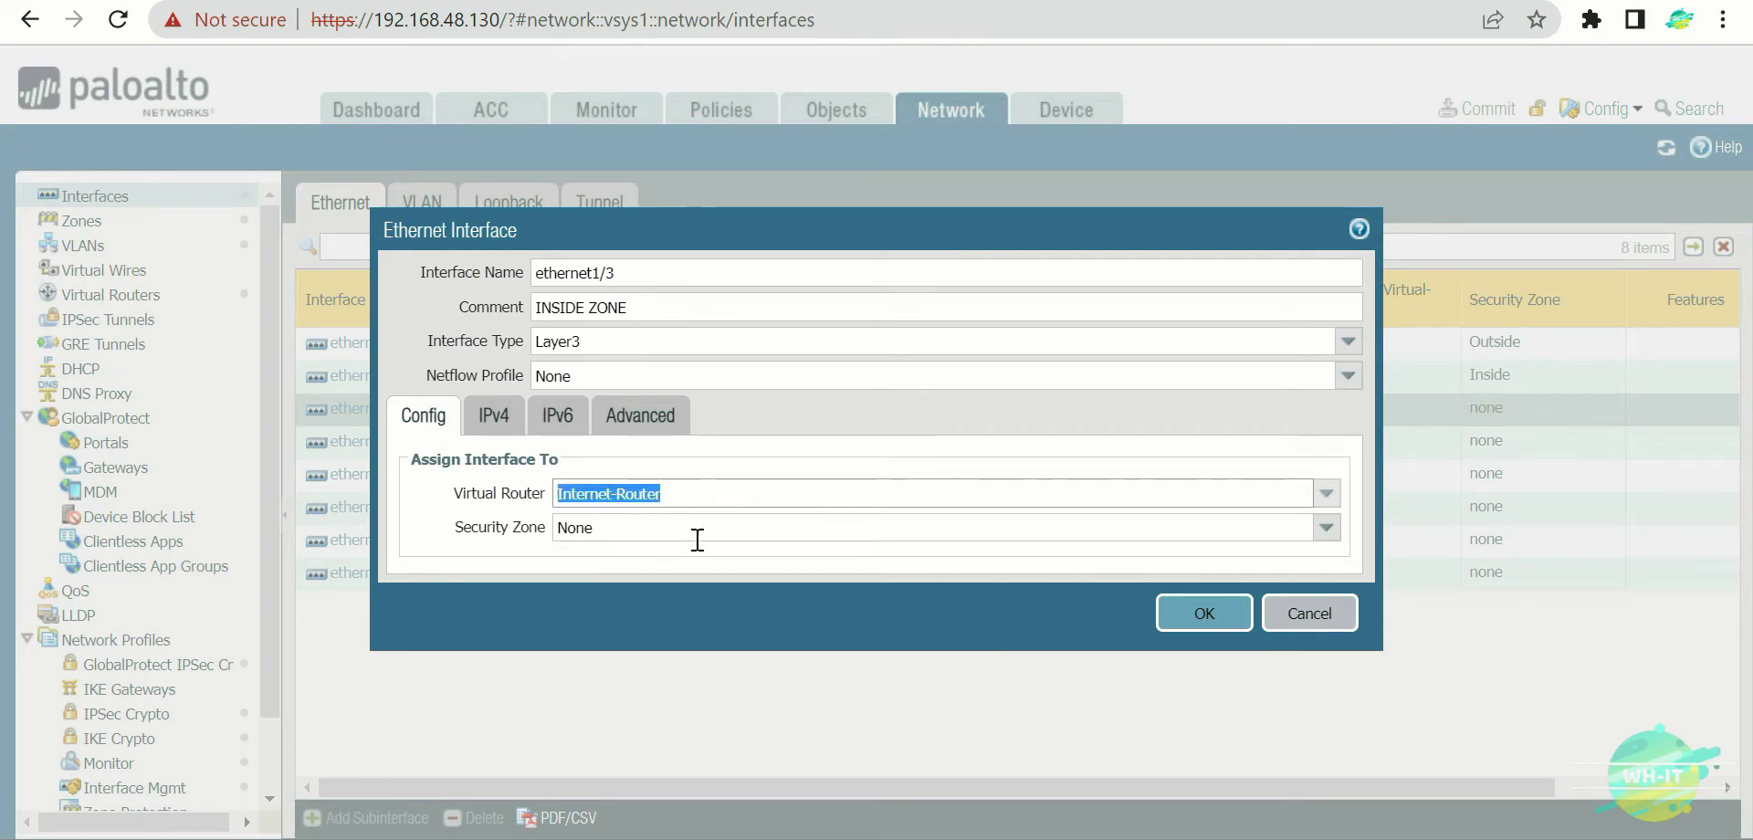
{"action": "left_click", "coordinate": [701, 577]}
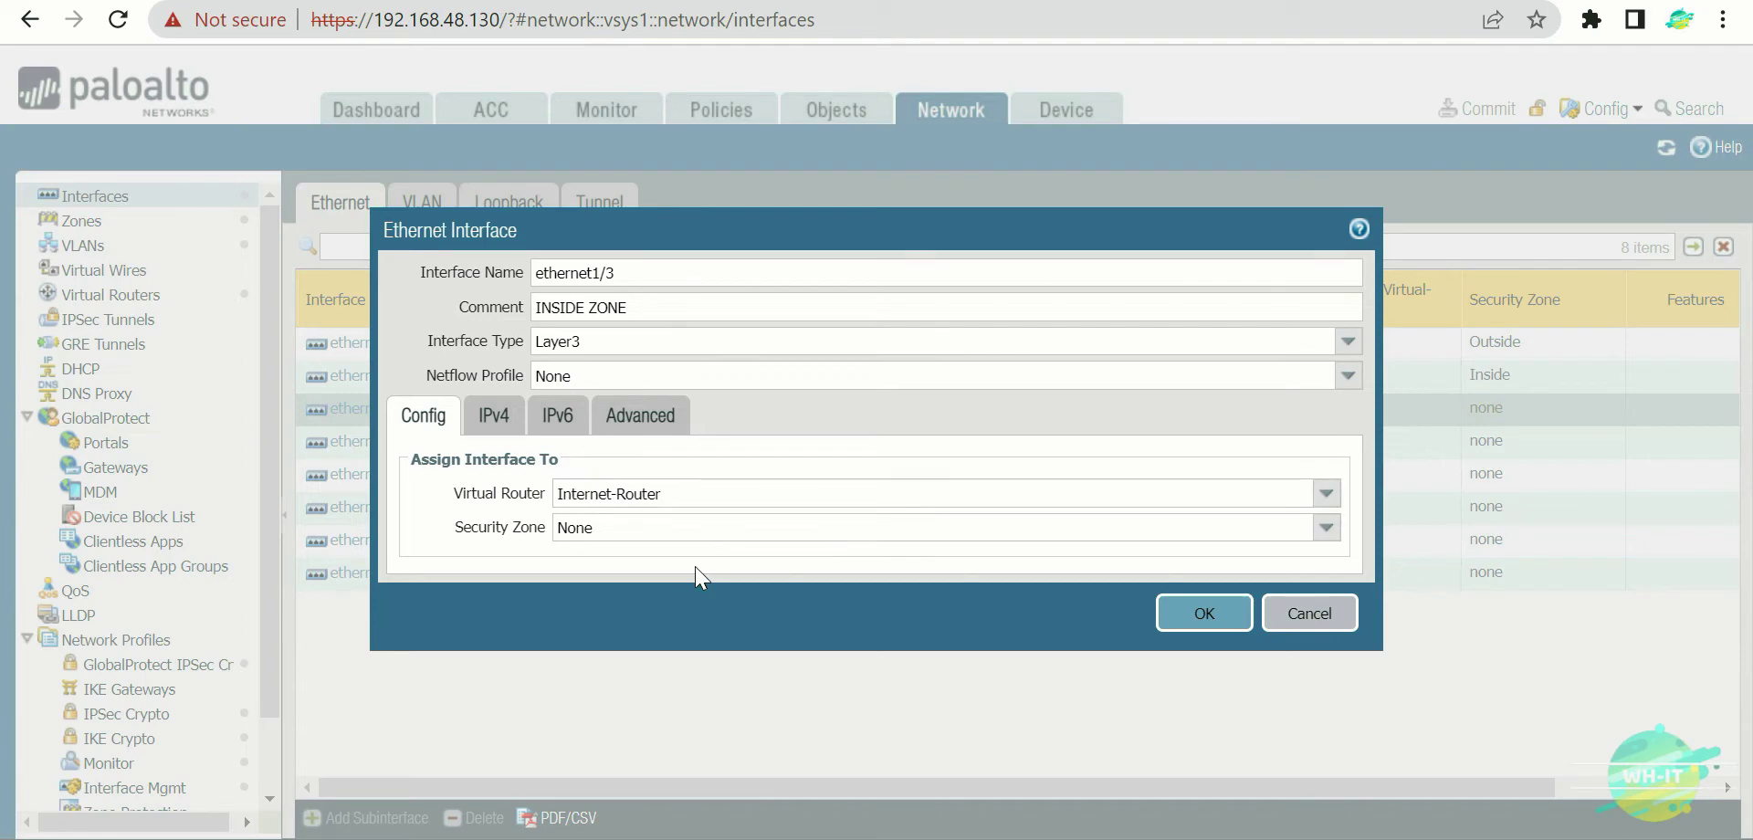
Put ethernet1/3 in the Inside security zone and add the static IPv4 address 192.168.58.1/24.
{"action": "left_click", "coordinate": [1327, 530]}
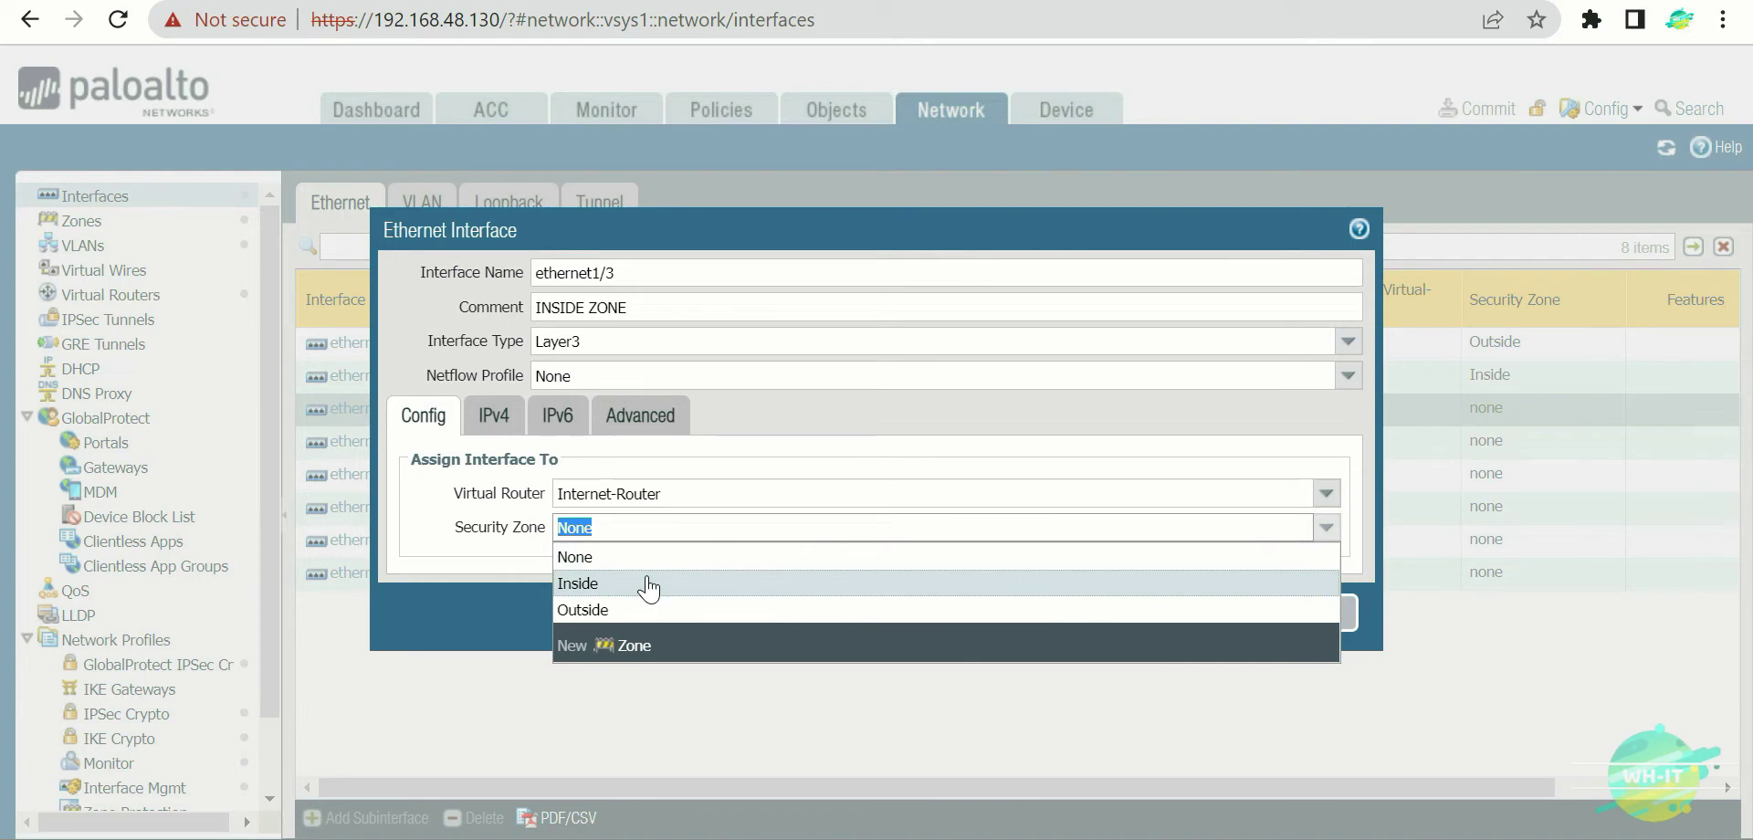
{"action": "left_click", "coordinate": [608, 582]}
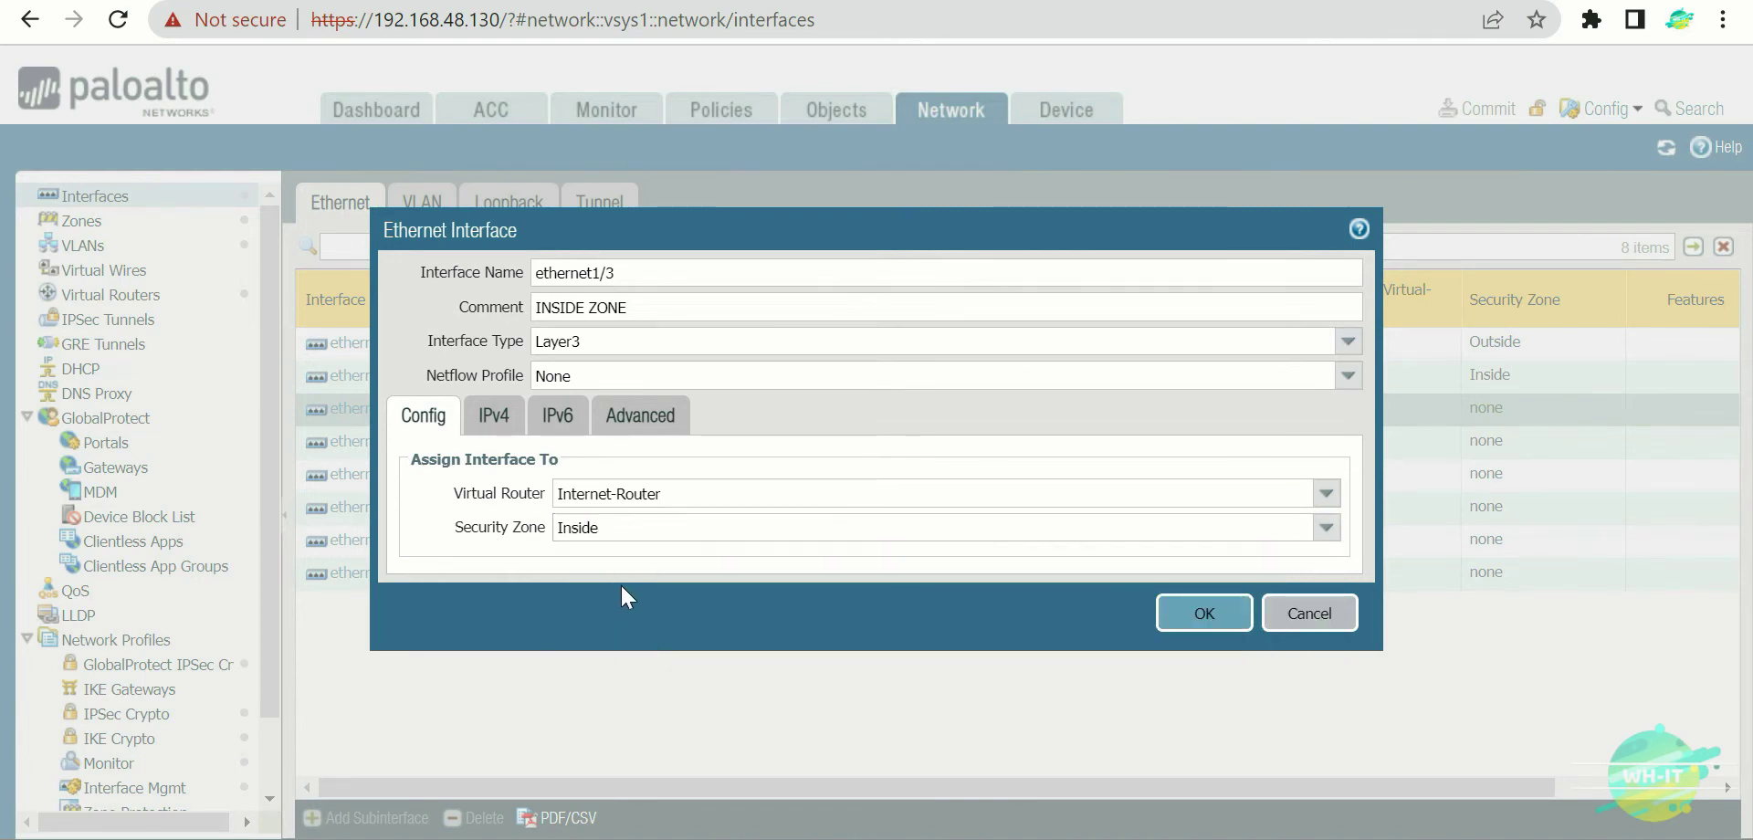
{"action": "left_click", "coordinate": [491, 422]}
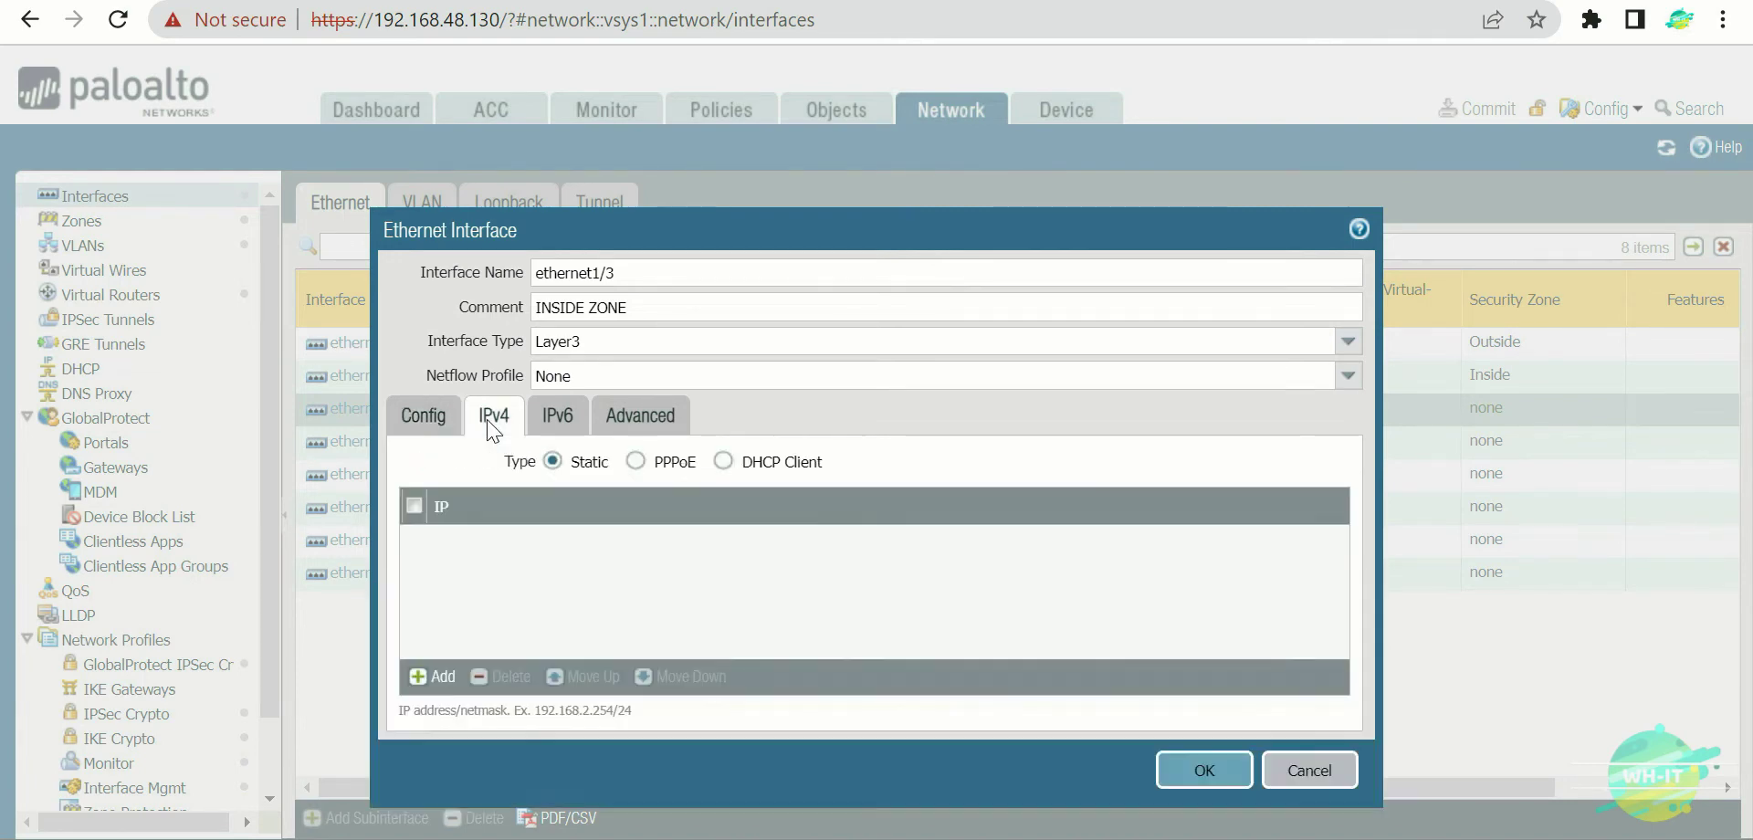
{"action": "left_click", "coordinate": [443, 681]}
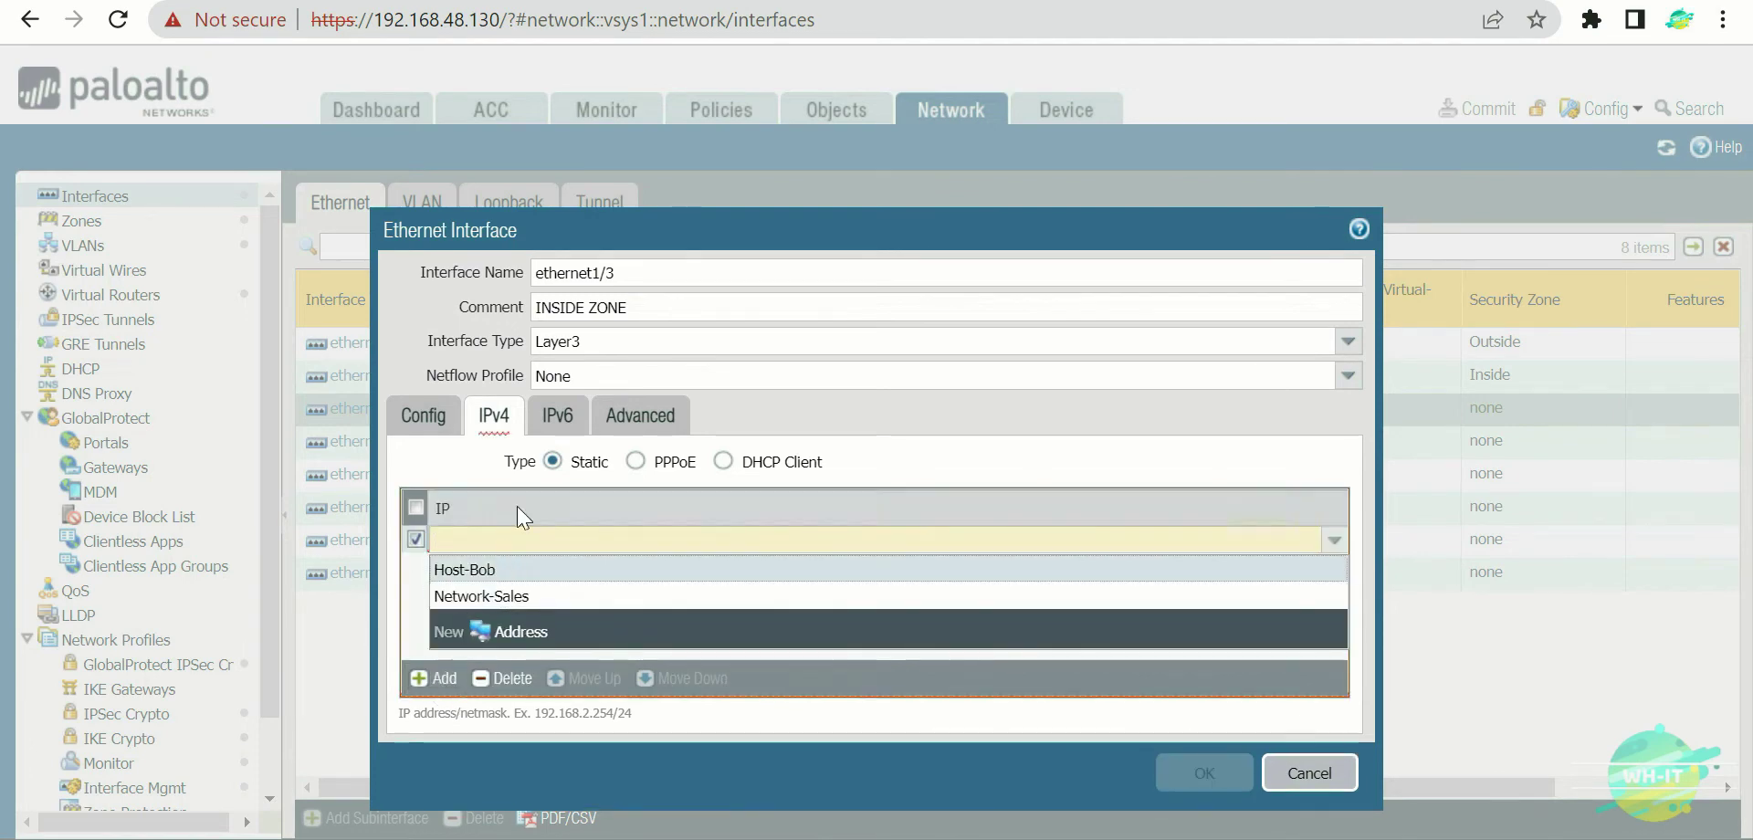
{"action": "type", "text": "19"}
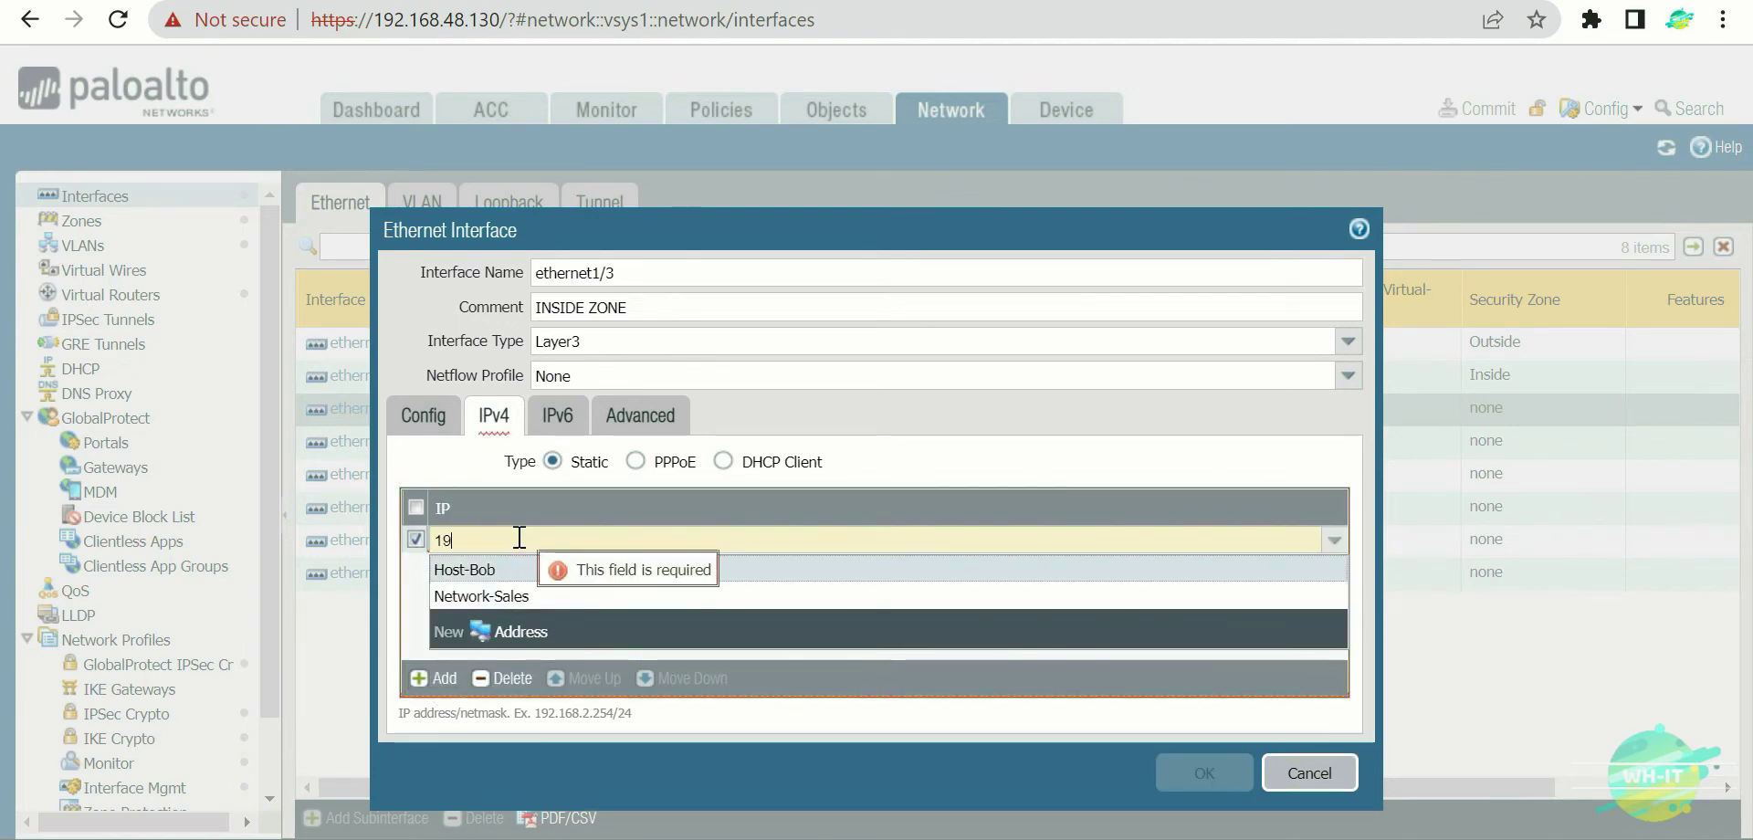
{"action": "type", "text": "2.16"}
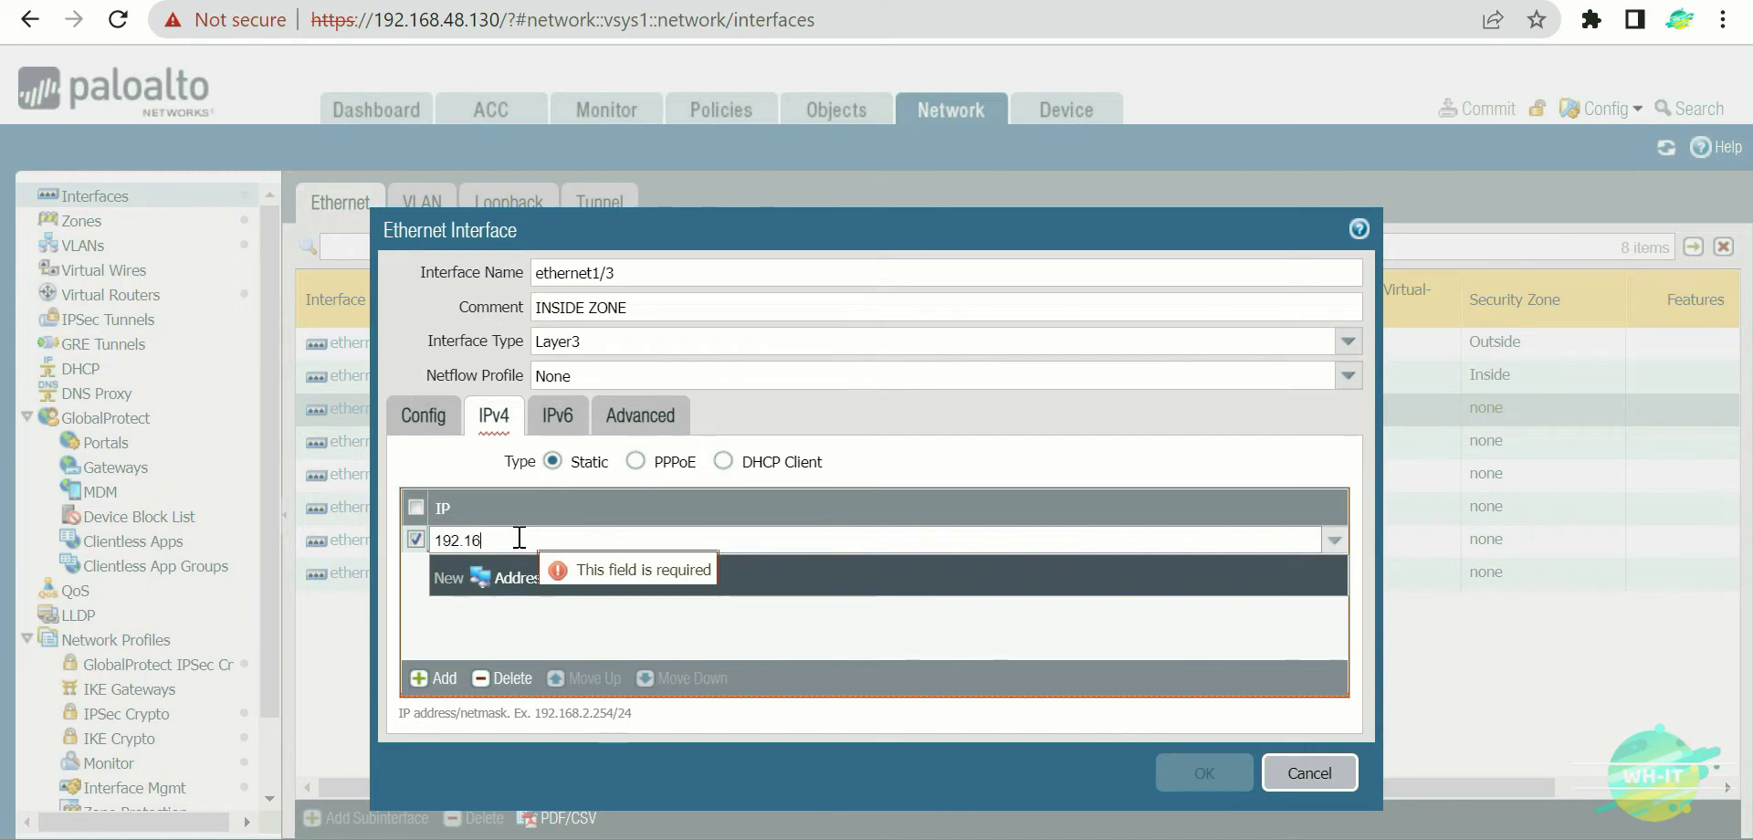
{"action": "type", "text": "8."}
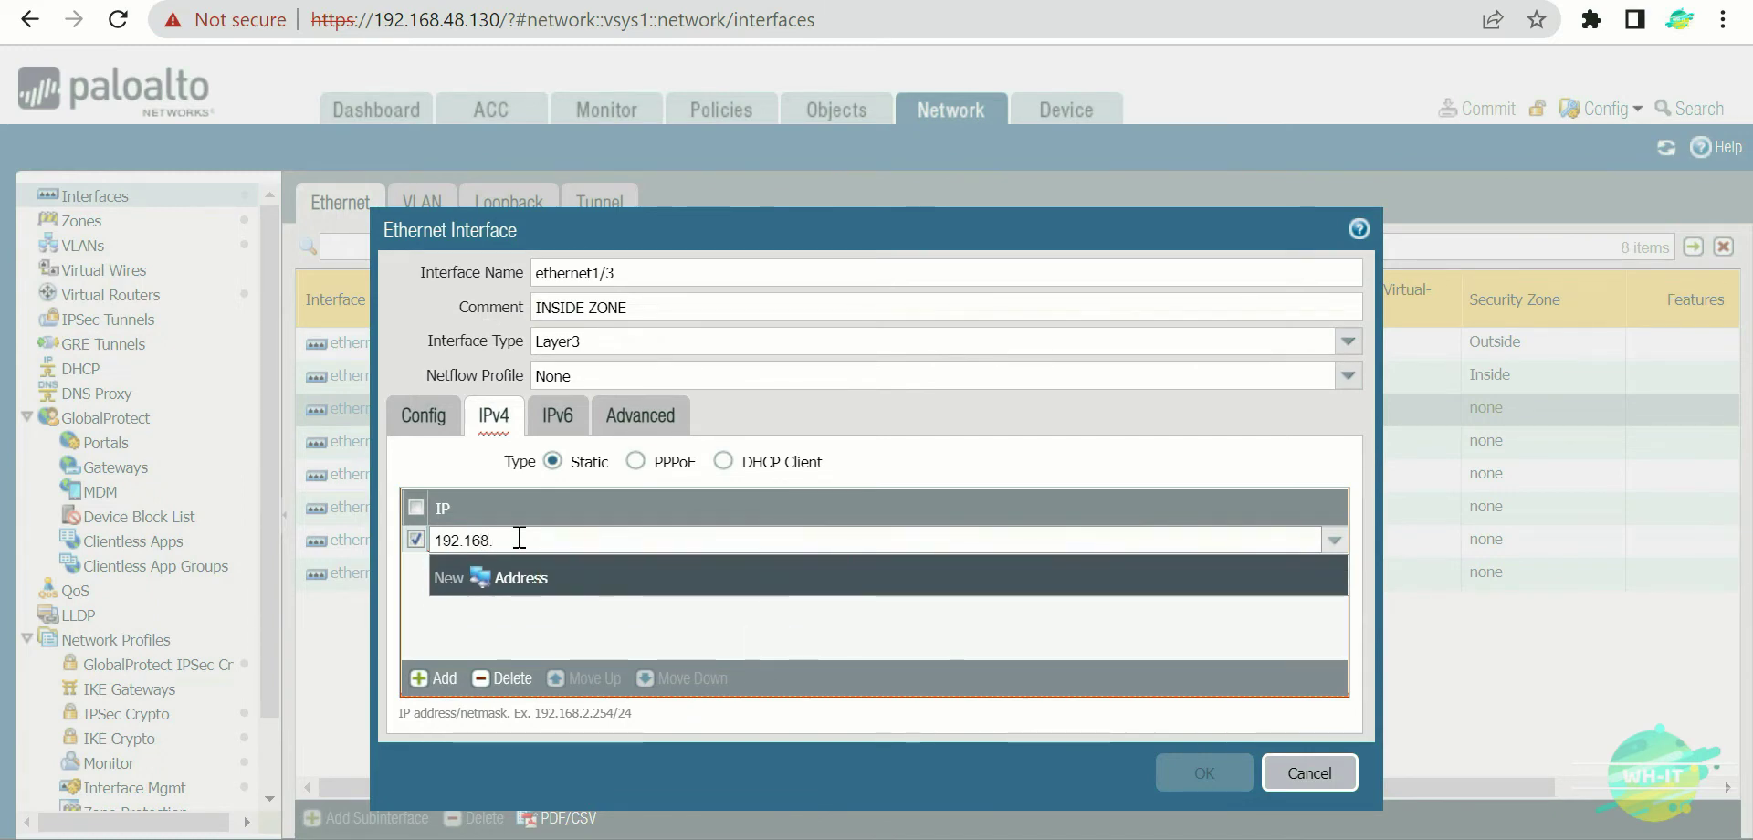
{"action": "type", "text": "58."}
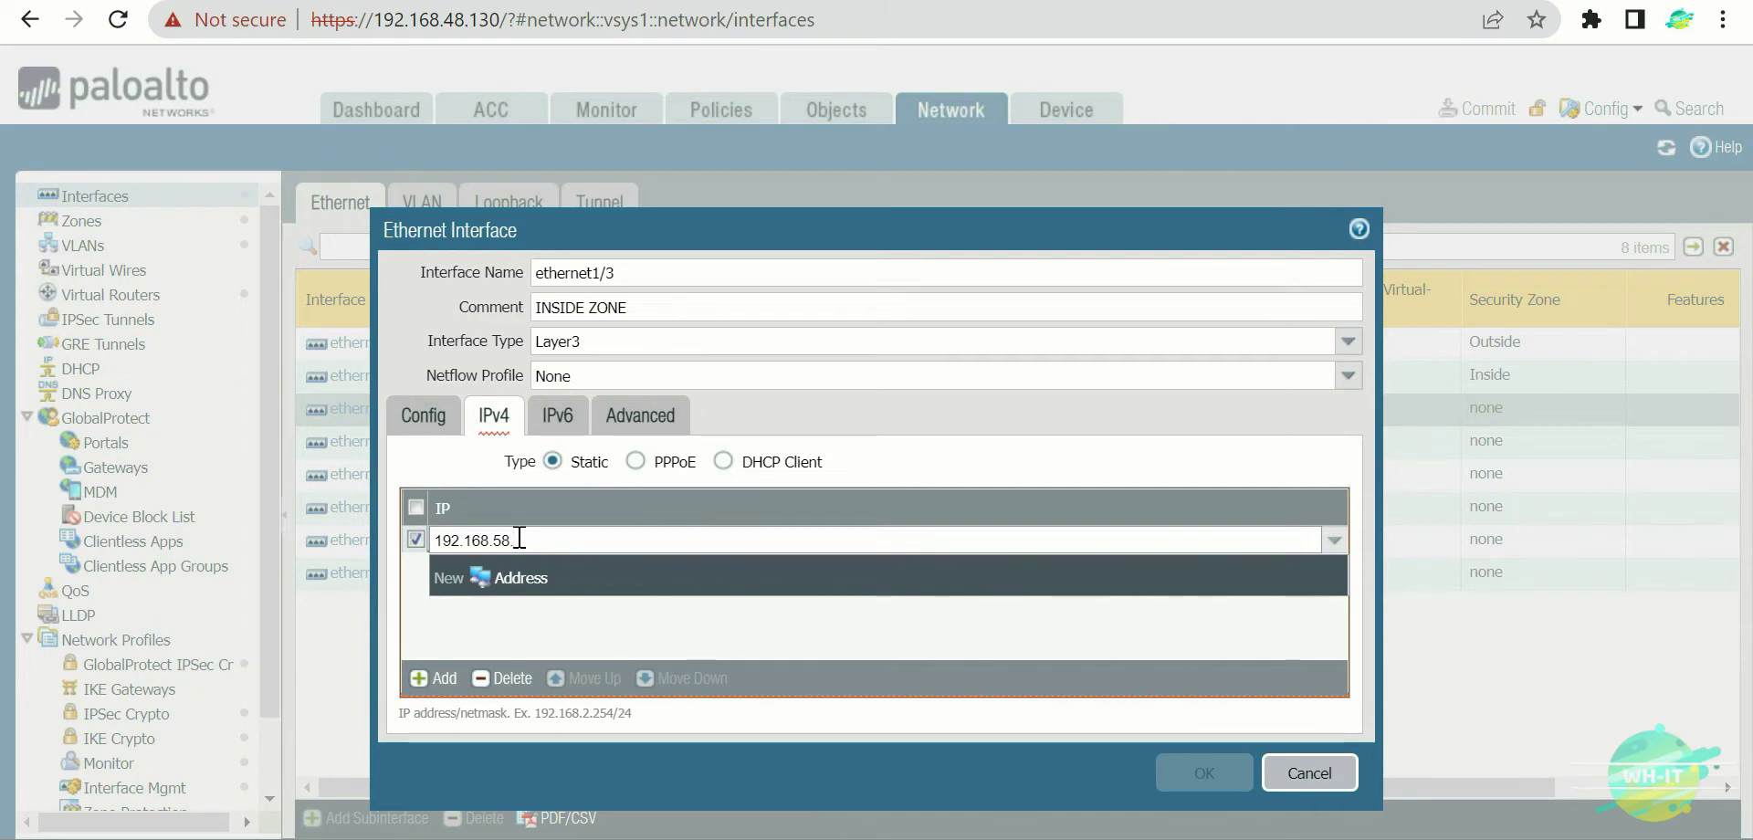
{"action": "type", "text": "1/24"}
{"action": "left_click", "coordinate": [602, 613]}
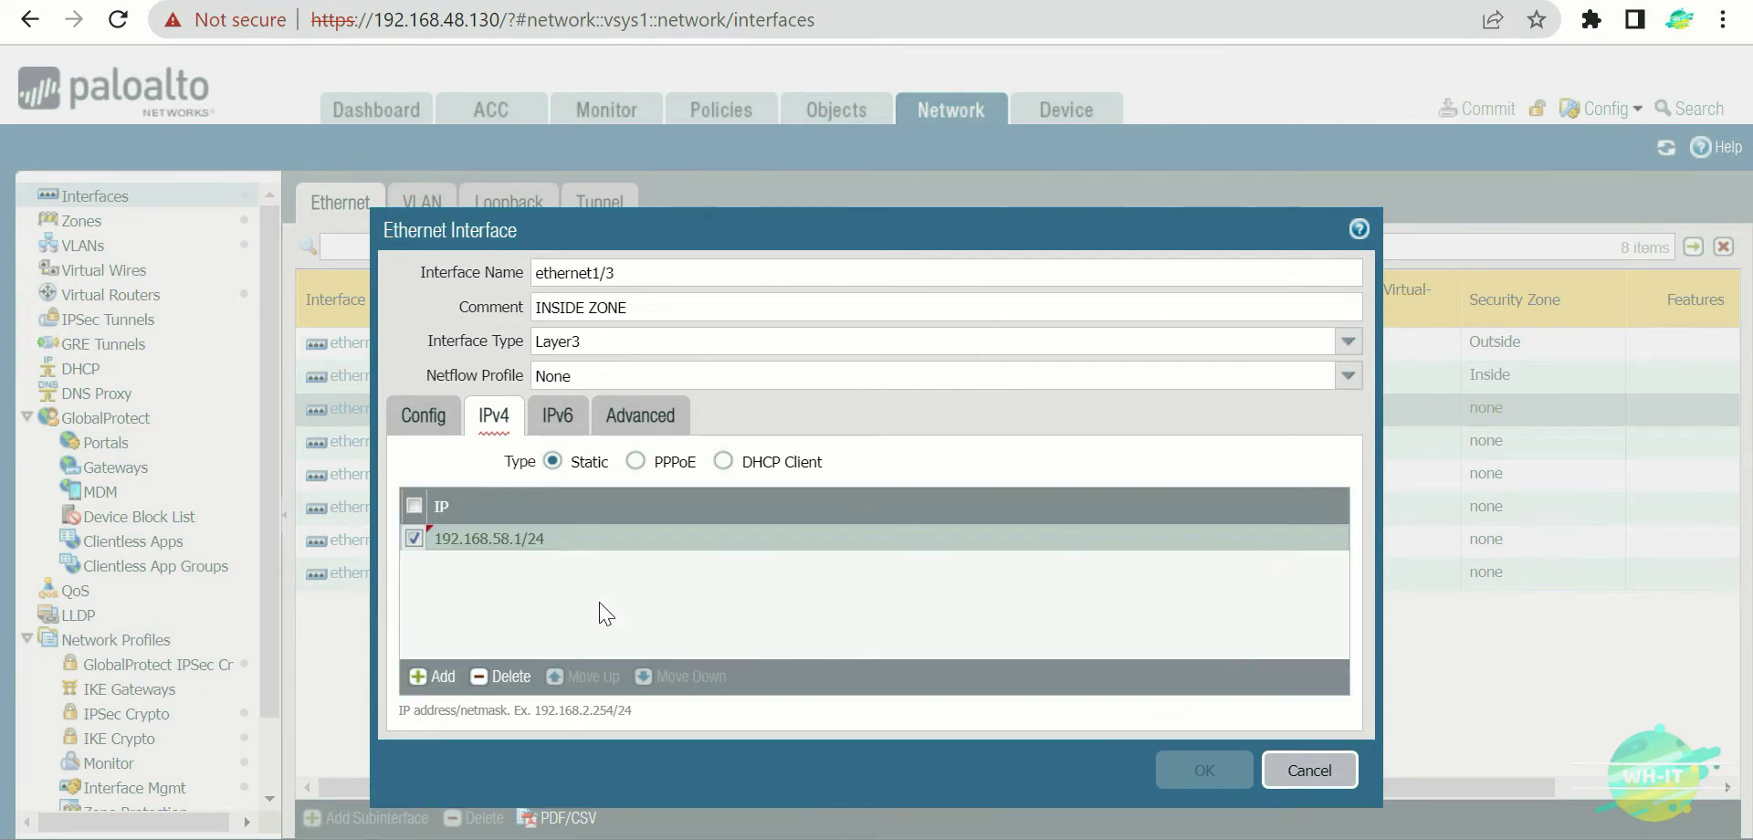
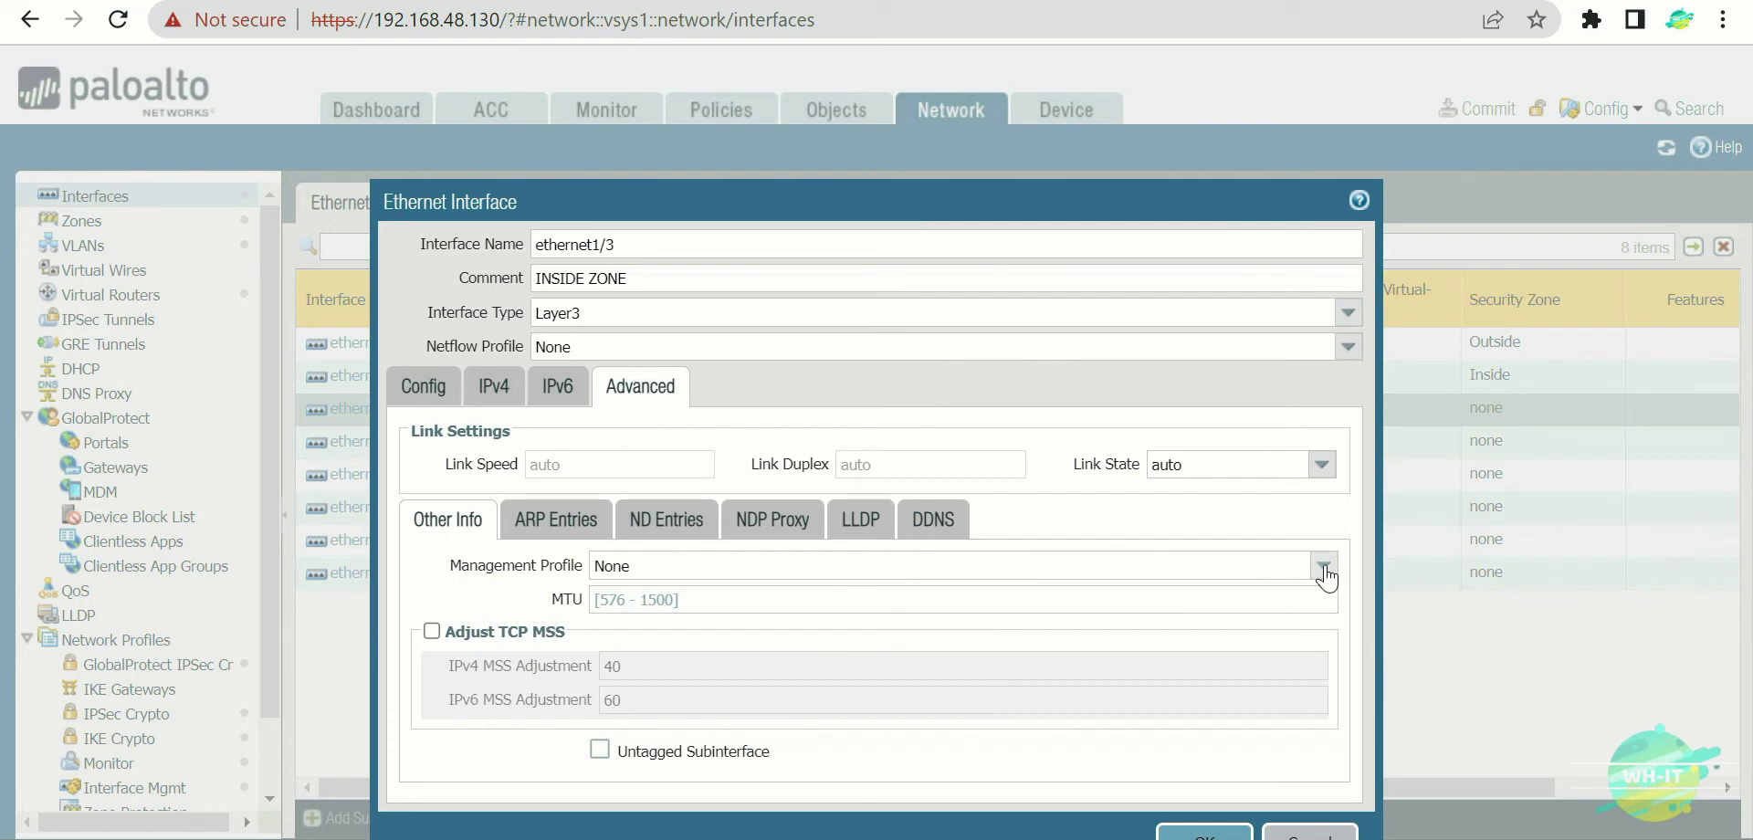
Open a new management profile for ethernet1/3, mark its administrative and network service options with the pen, and clear the marks.
{"action": "left_click", "coordinate": [1324, 566]}
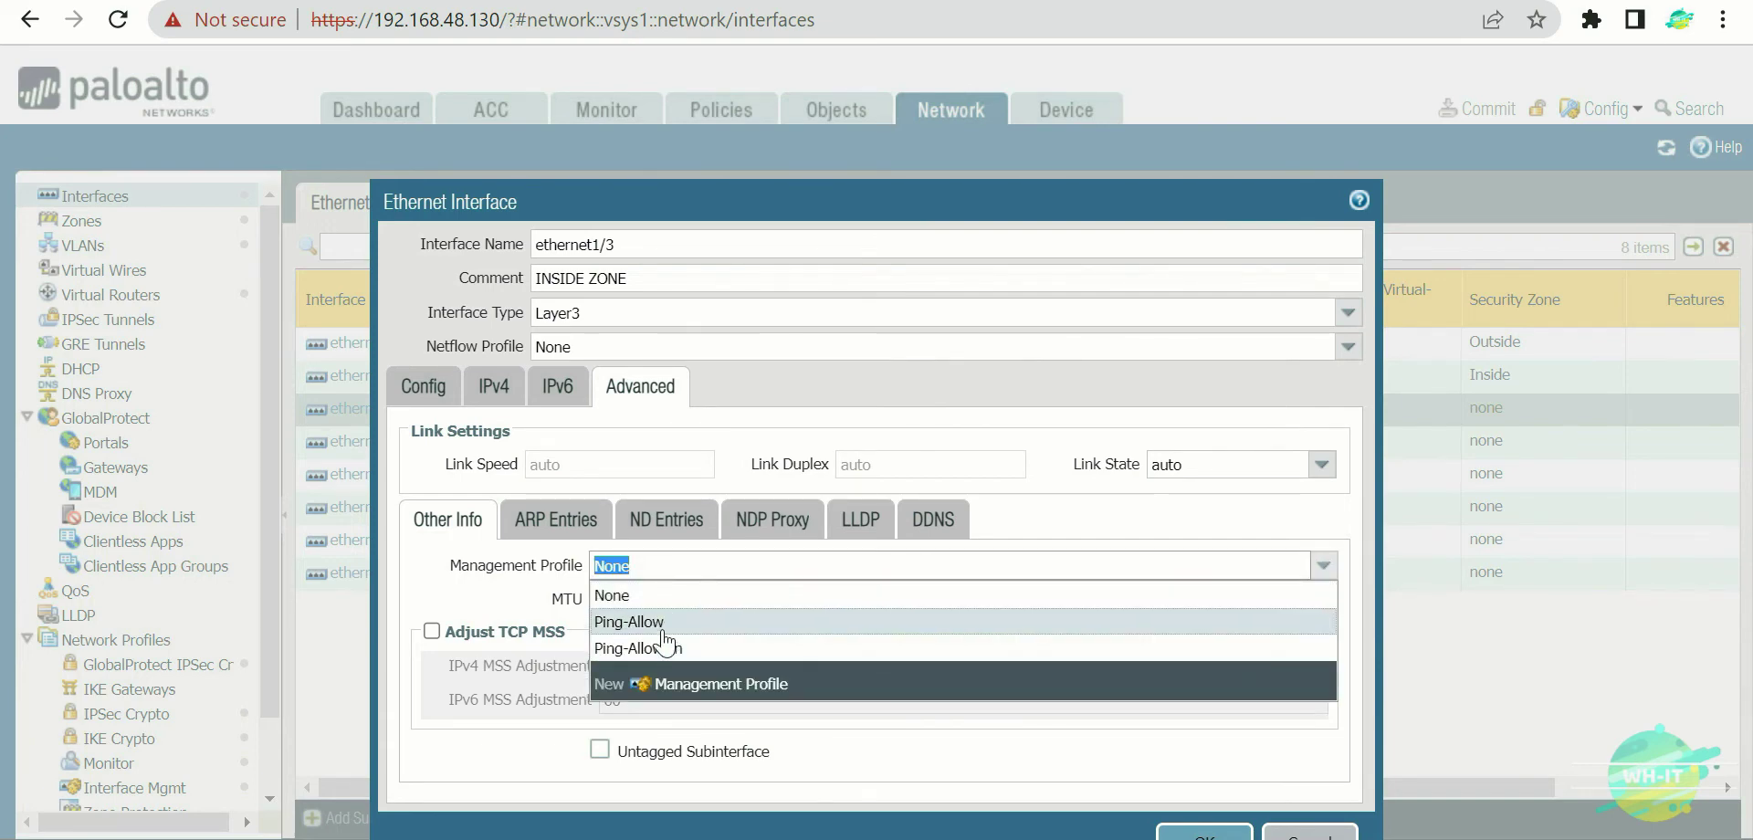
{"action": "left_click", "coordinate": [691, 685]}
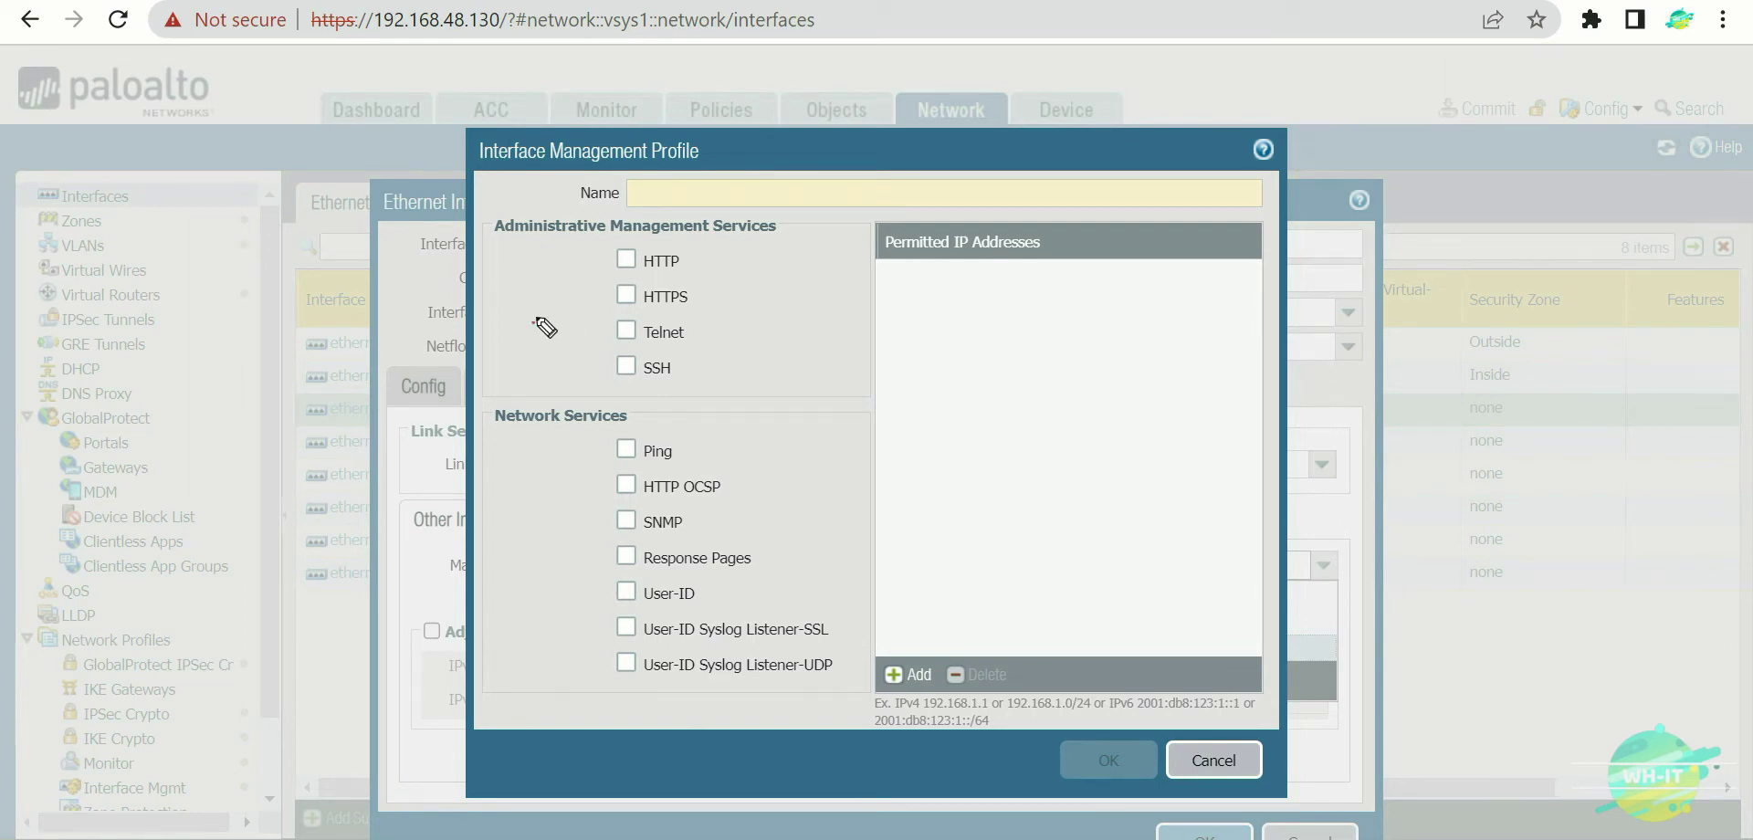
{"action": "left_click_drag", "start_coordinate": [533, 321], "coordinate": [595, 315]}
{"action": "left_click_drag", "start_coordinate": [698, 292], "coordinate": [796, 221]}
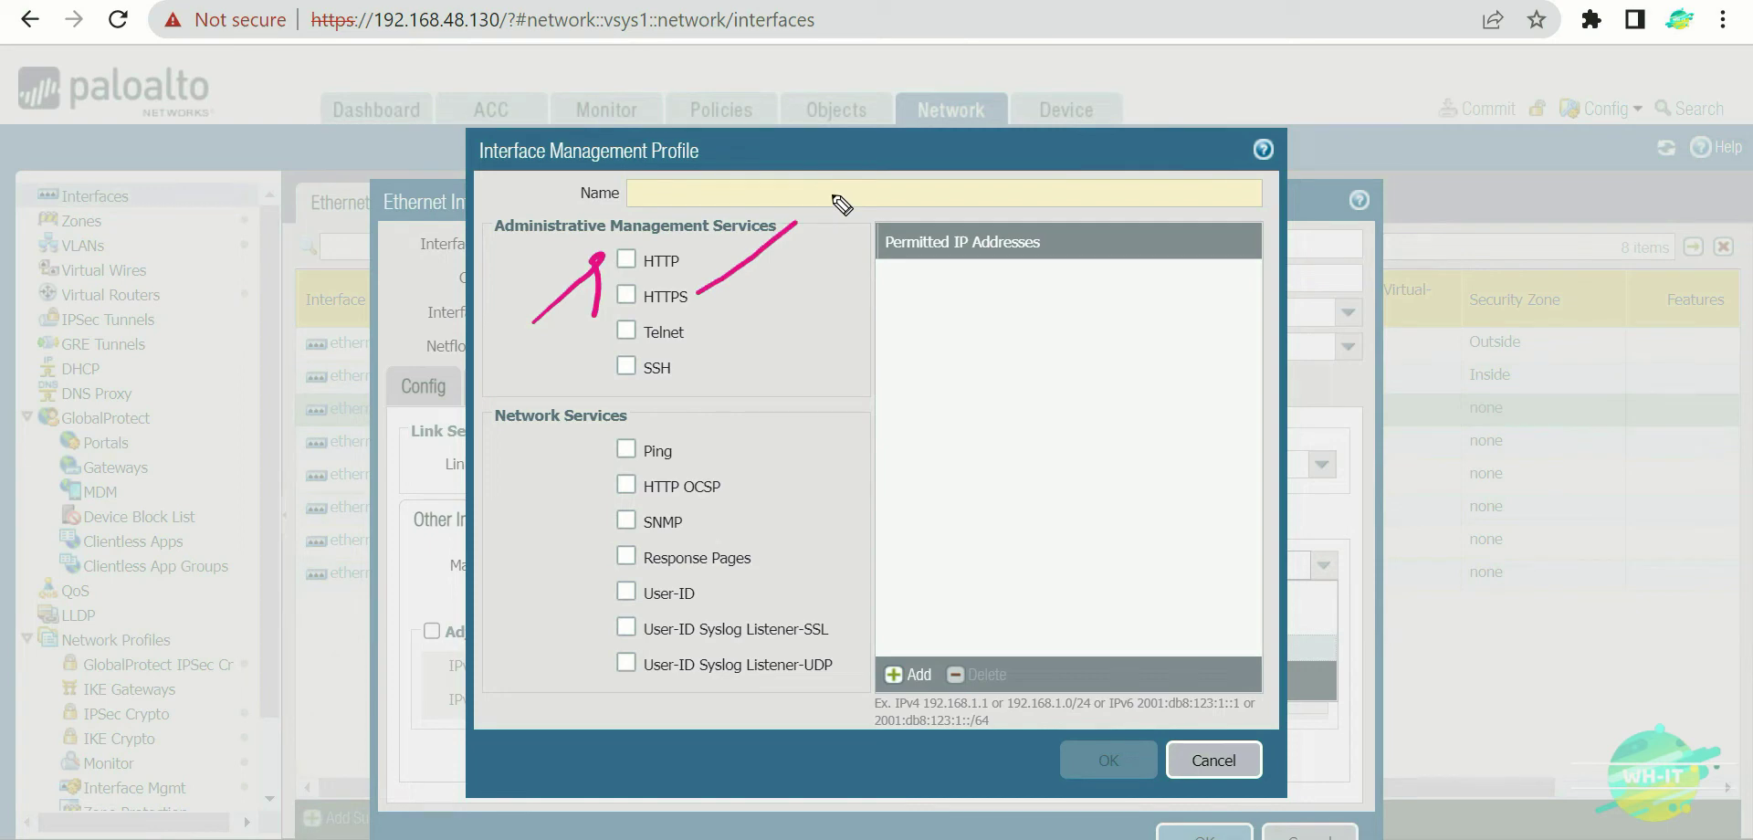
{"action": "left_click_drag", "start_coordinate": [691, 344], "coordinate": [736, 304]}
{"action": "left_click_drag", "start_coordinate": [679, 387], "coordinate": [762, 314]}
{"action": "left_click_drag", "start_coordinate": [580, 426], "coordinate": [568, 727]}
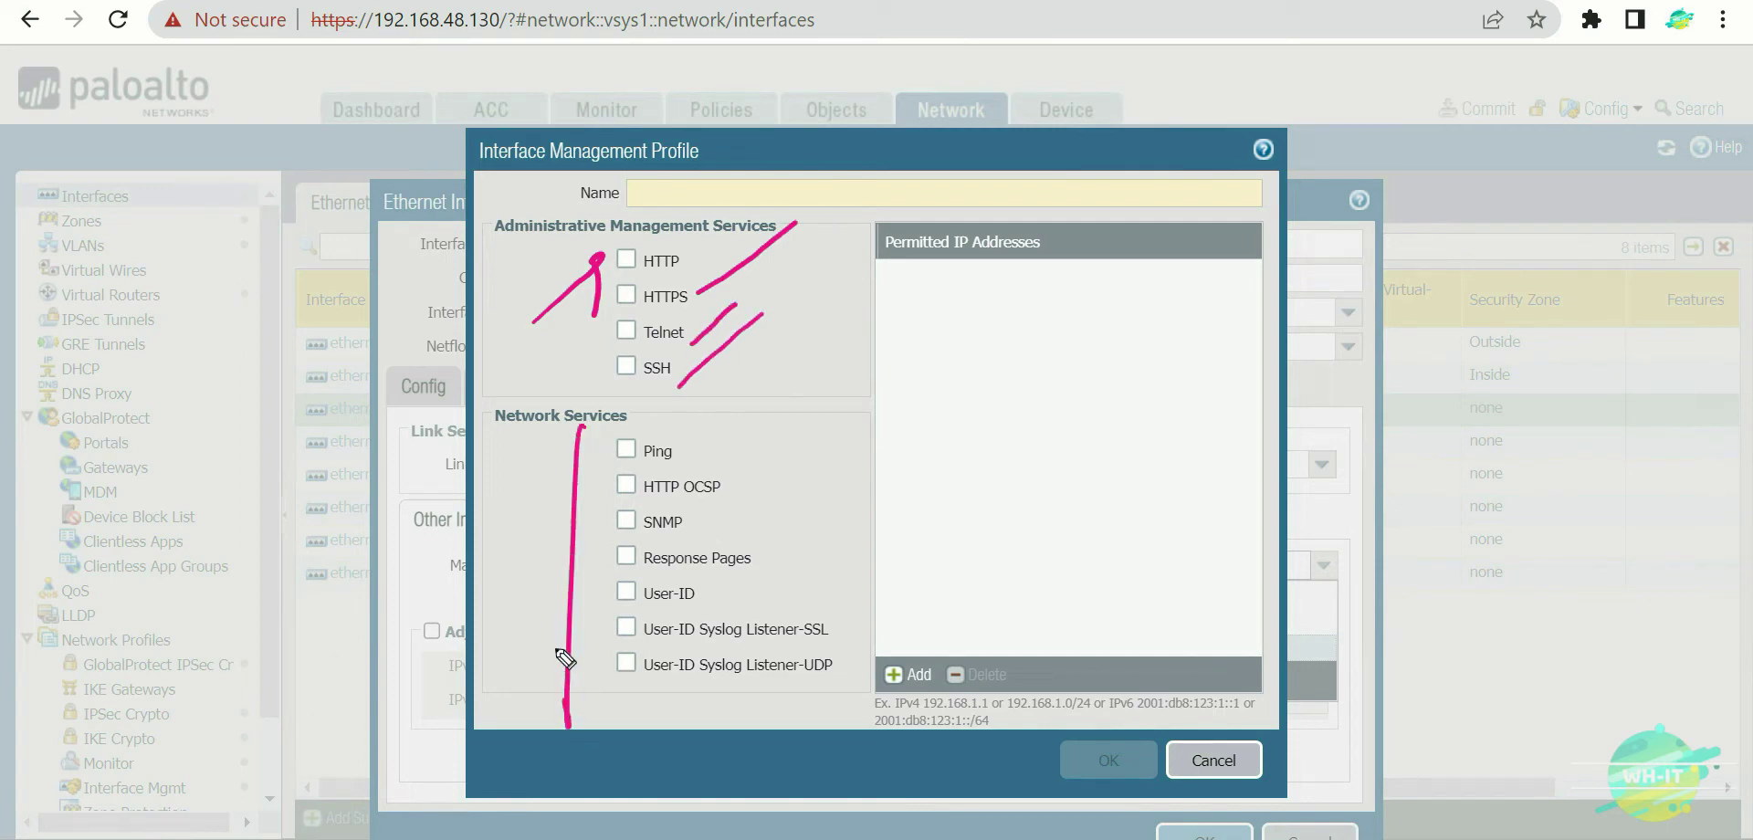
{"action": "left_click_drag", "start_coordinate": [553, 623], "coordinate": [614, 686]}
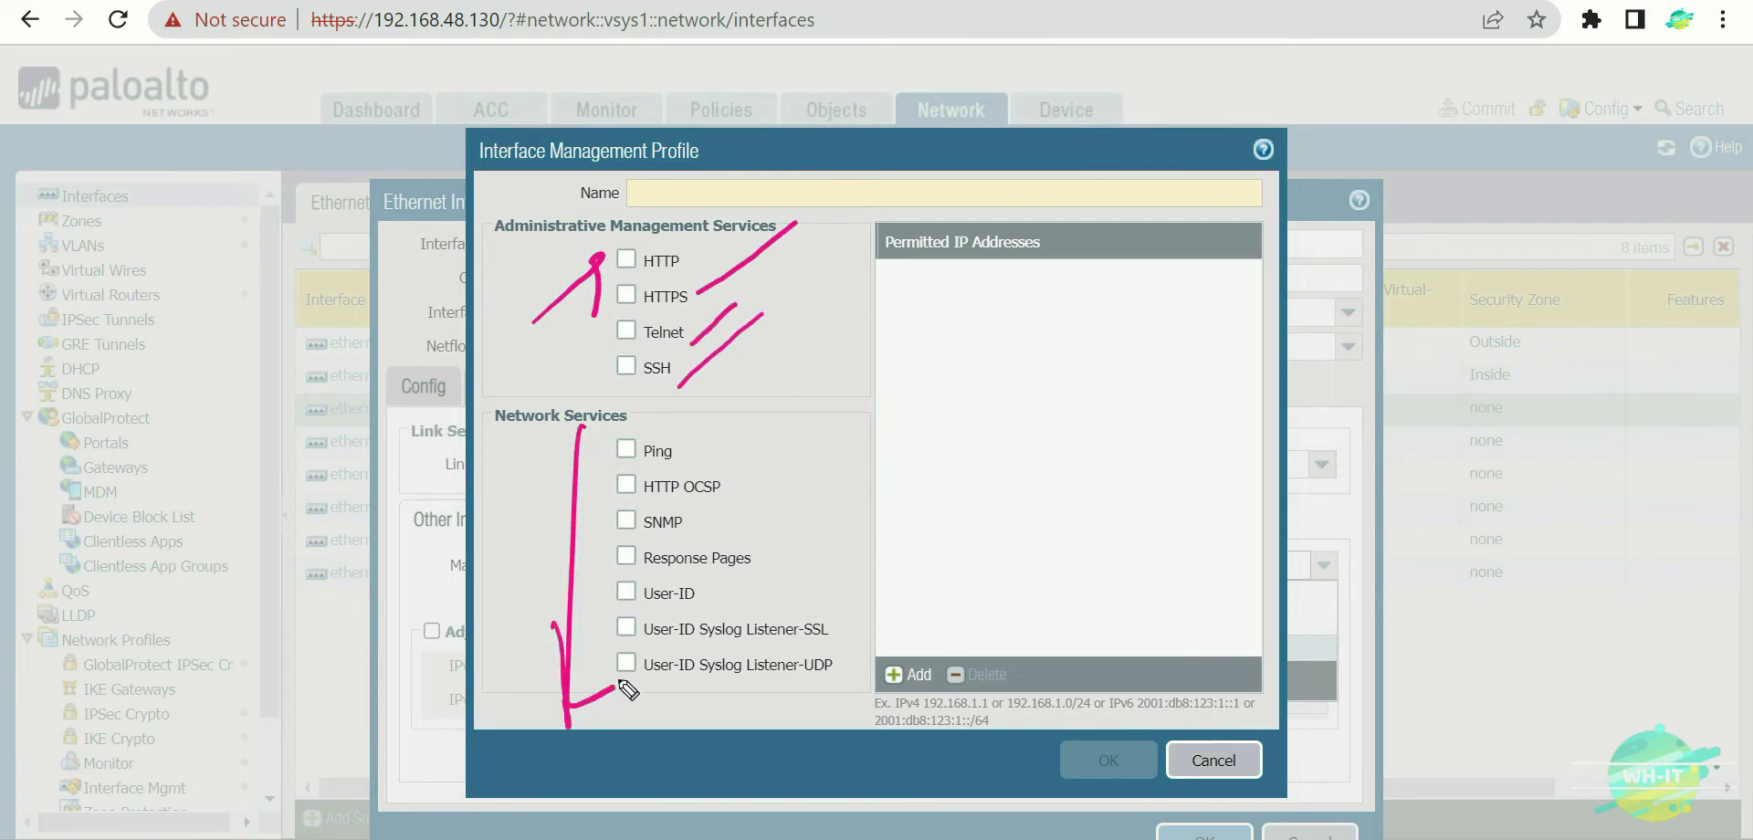
{"action": "key", "text": "e"}
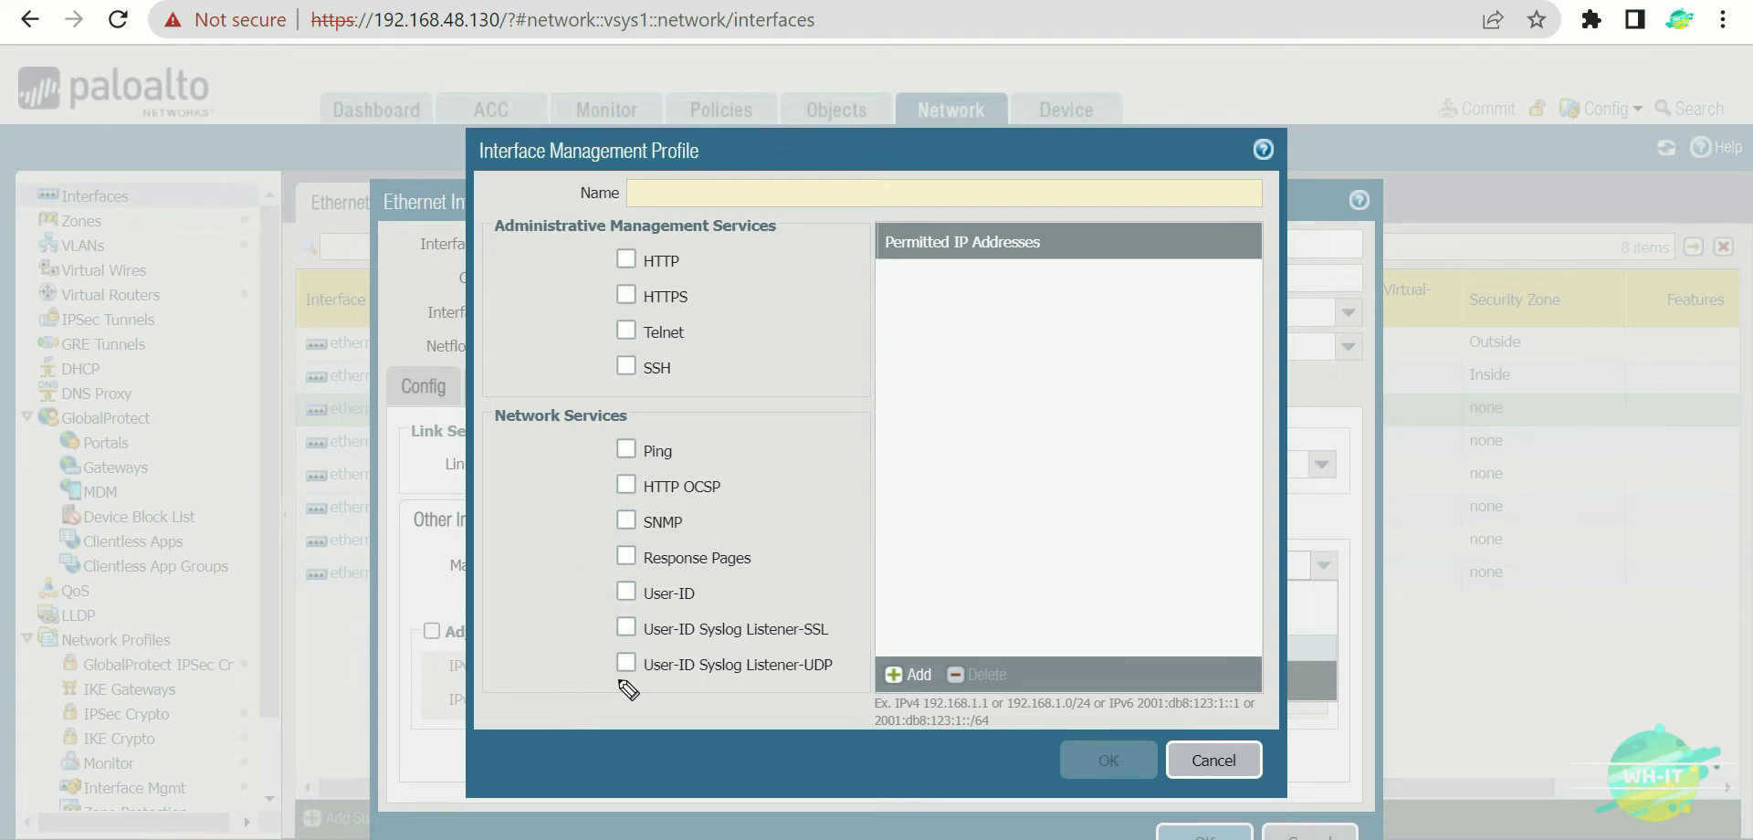
Draw an arrow to the Ping option and strokes across HTTPS and SSH, clearing each set of marks.
{"action": "mouse_move", "coordinate": [486, 512]}
{"action": "left_mouse_down"}
{"action": "mouse_move", "coordinate": [598, 475]}
{"action": "mouse_move", "coordinate": [559, 544]}
{"action": "left_mouse_up"}
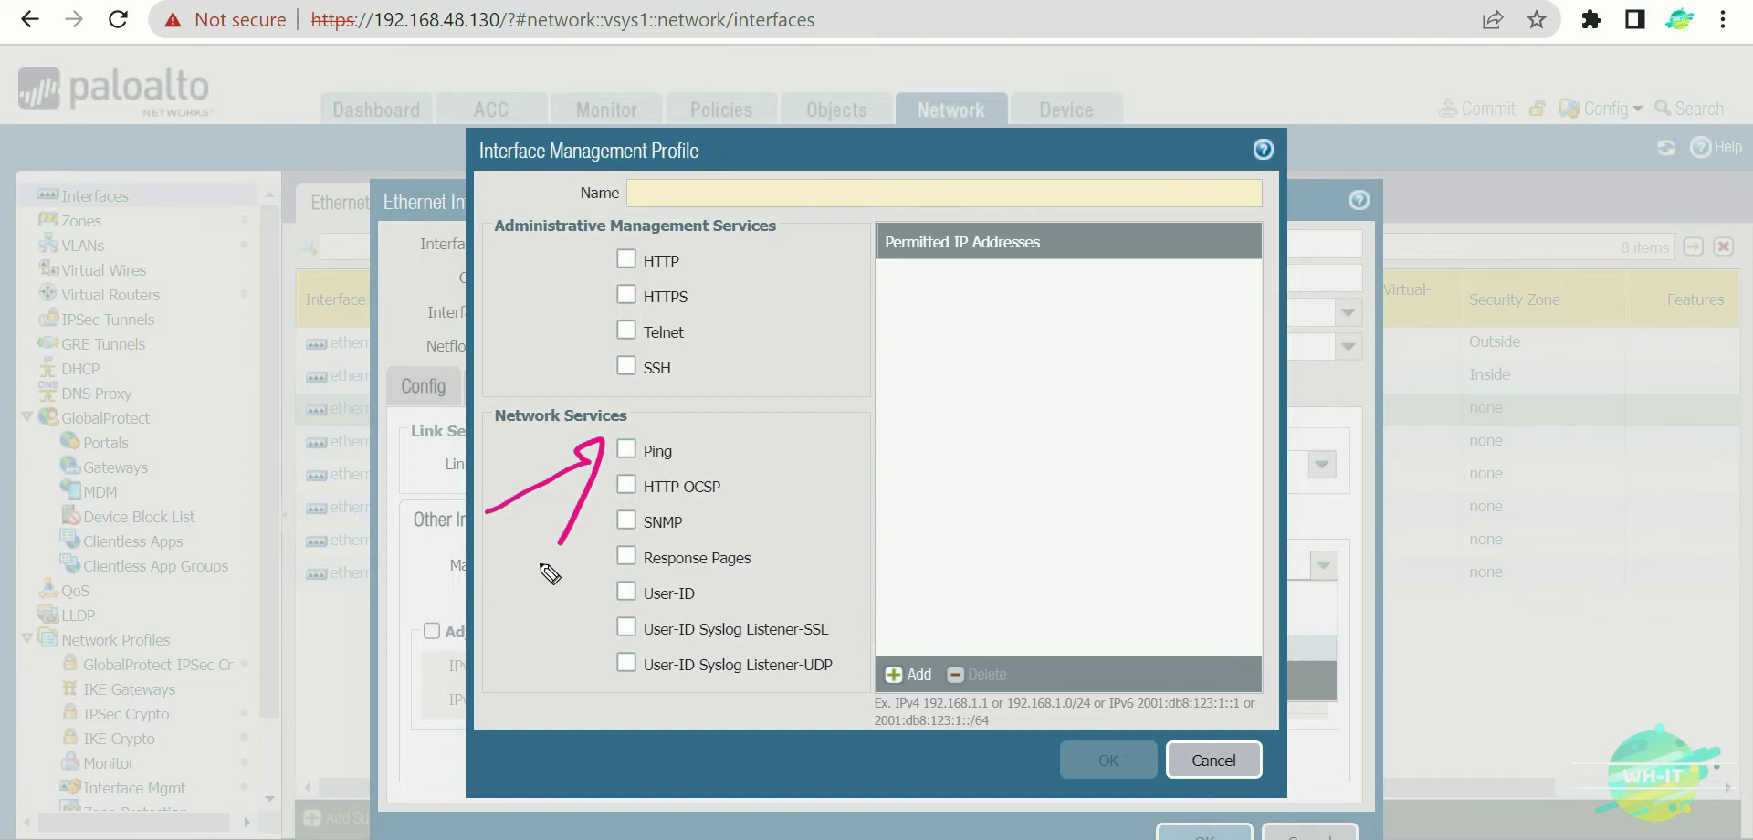
{"action": "key", "text": "e"}
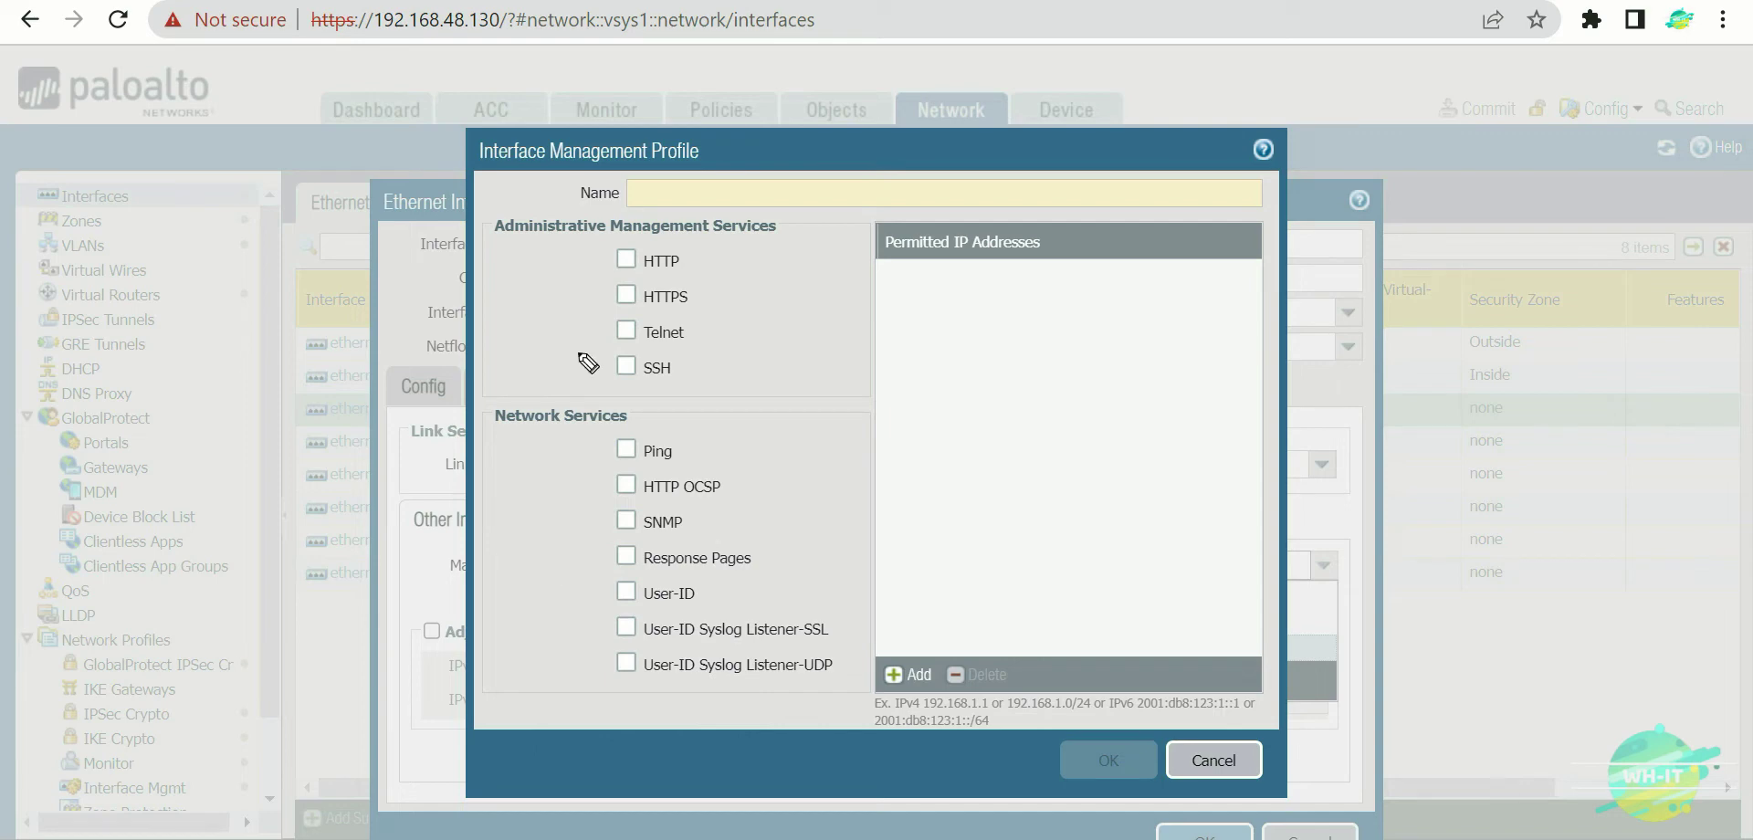
{"action": "left_click_drag", "start_coordinate": [497, 331], "coordinate": [643, 284]}
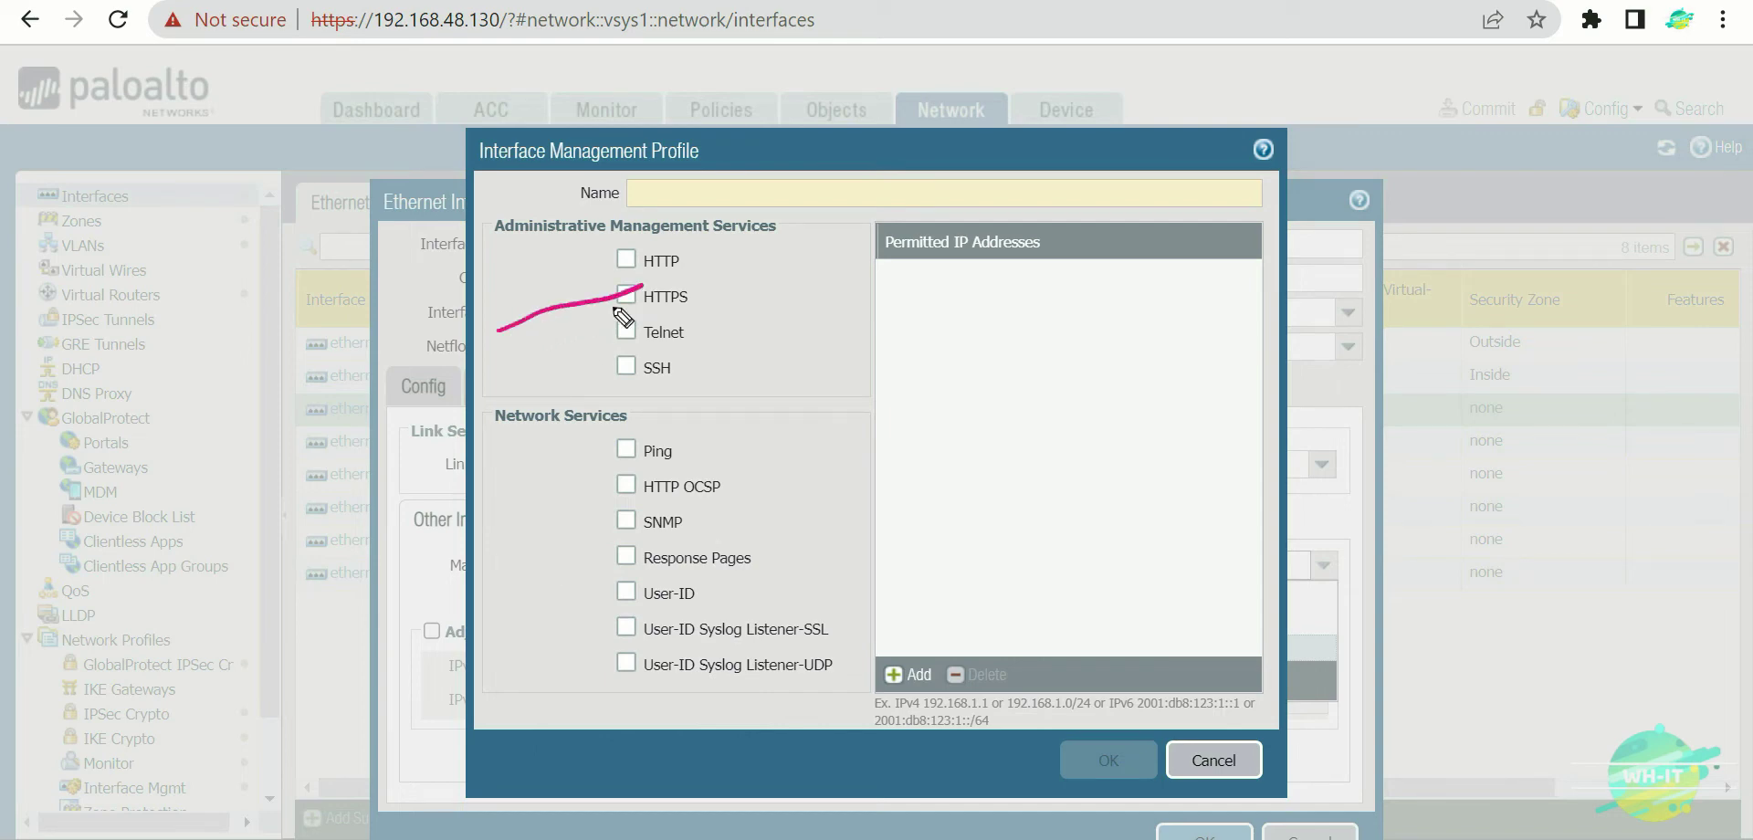
{"action": "left_click_drag", "start_coordinate": [530, 401], "coordinate": [675, 356]}
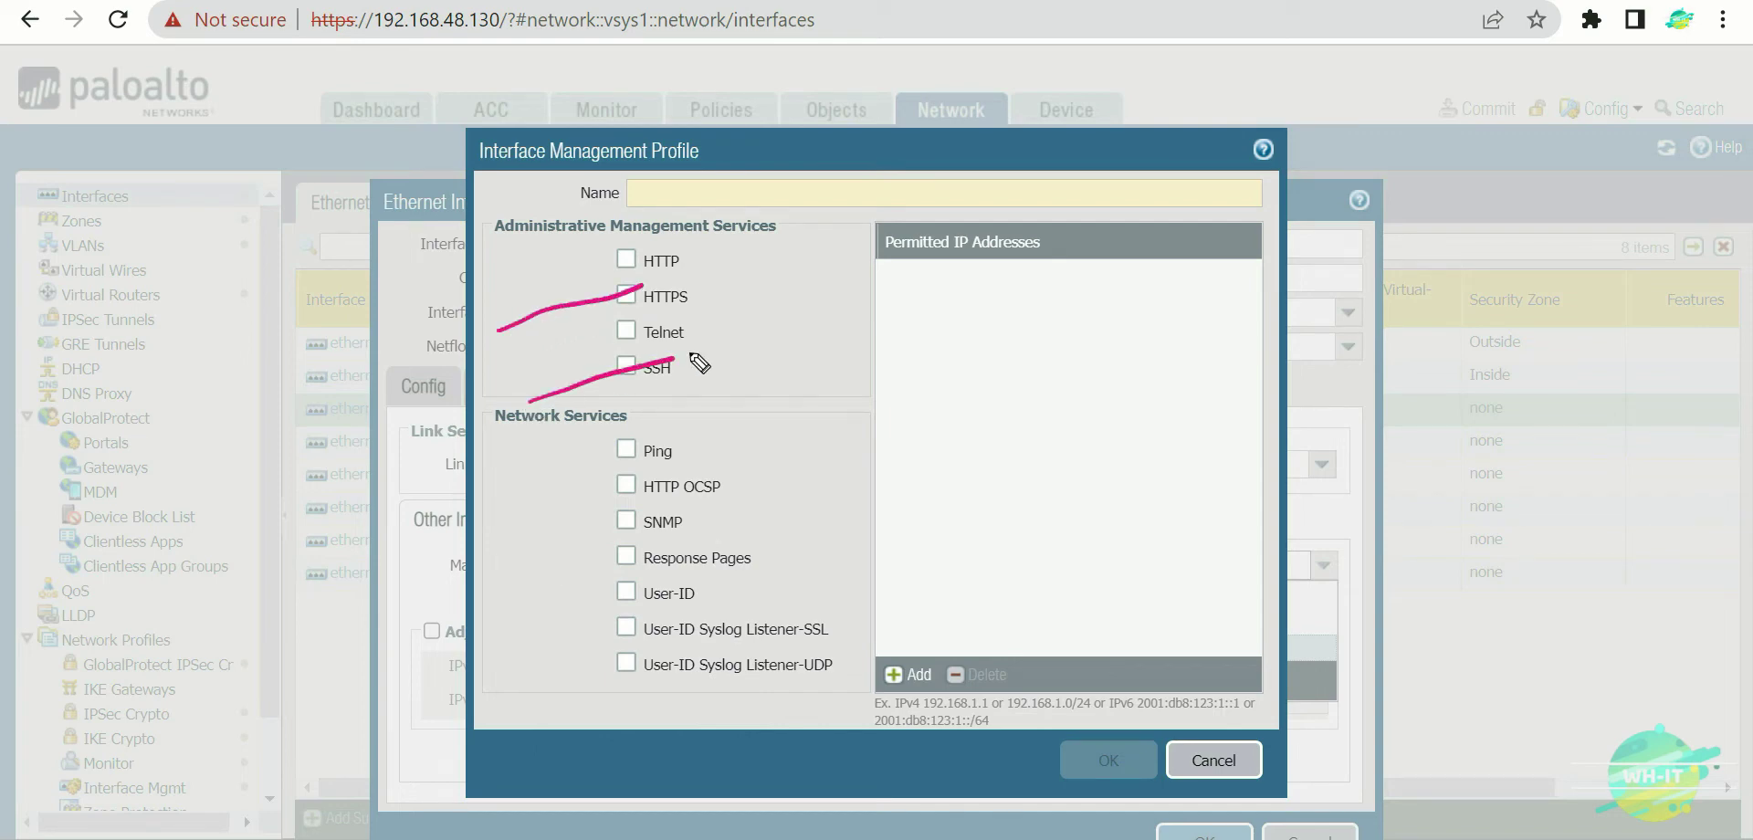
{"action": "key", "text": "e"}
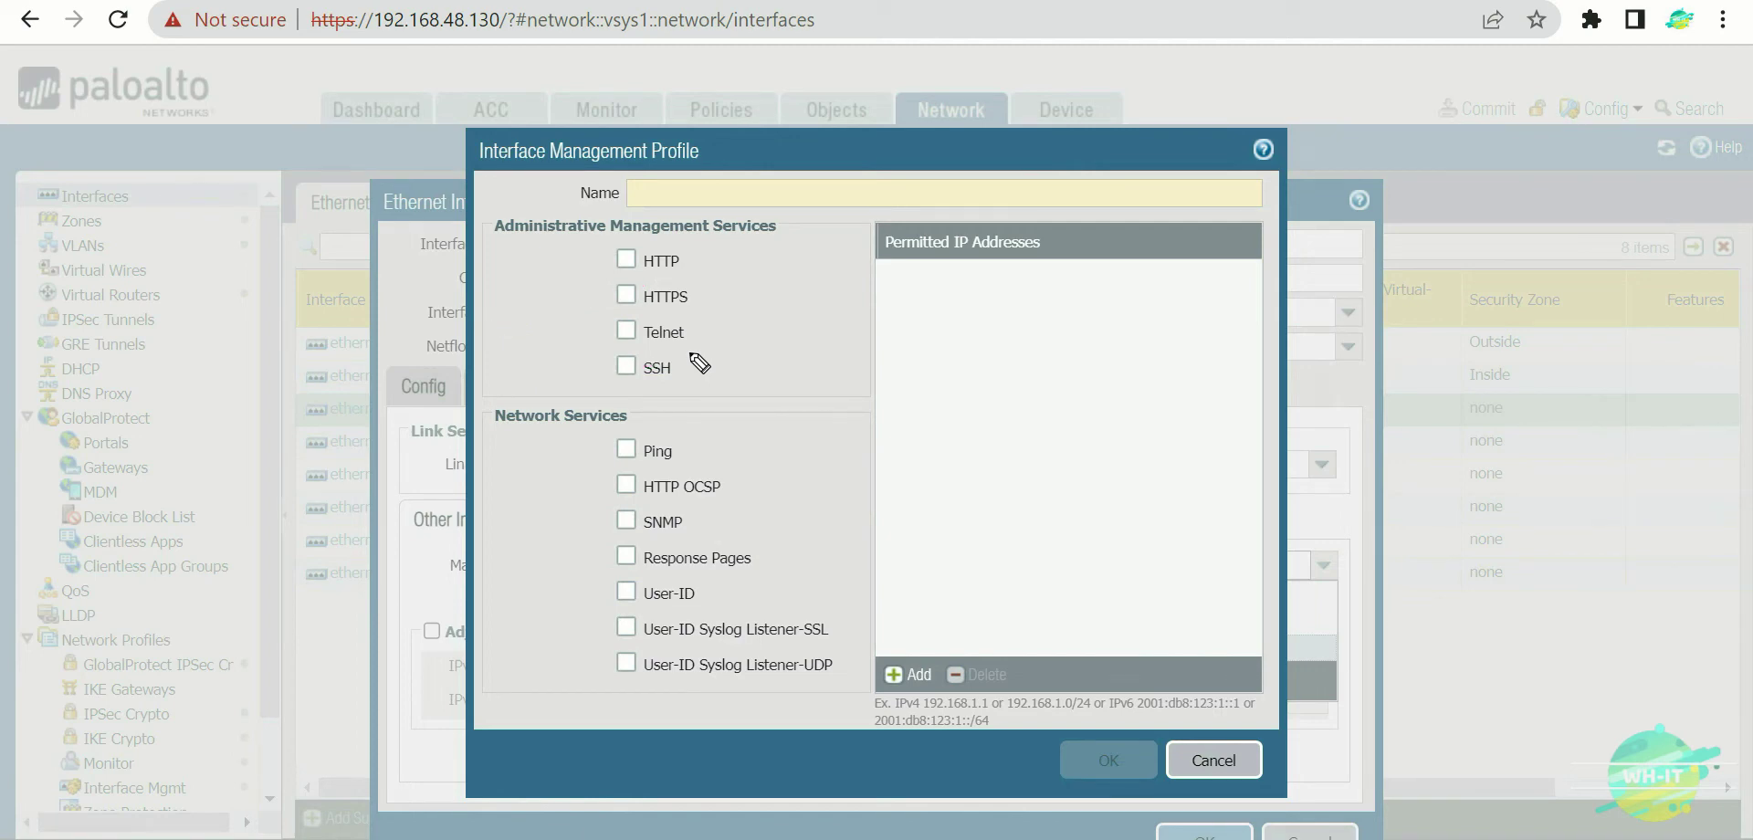
Circle Ping and draw an arrow to User-ID, clear the marks, and cancel the new management profile.
{"action": "mouse_move", "coordinate": [680, 415]}
{"action": "left_mouse_down"}
{"action": "mouse_move", "coordinate": [573, 461]}
{"action": "mouse_move", "coordinate": [621, 408]}
{"action": "left_mouse_up"}
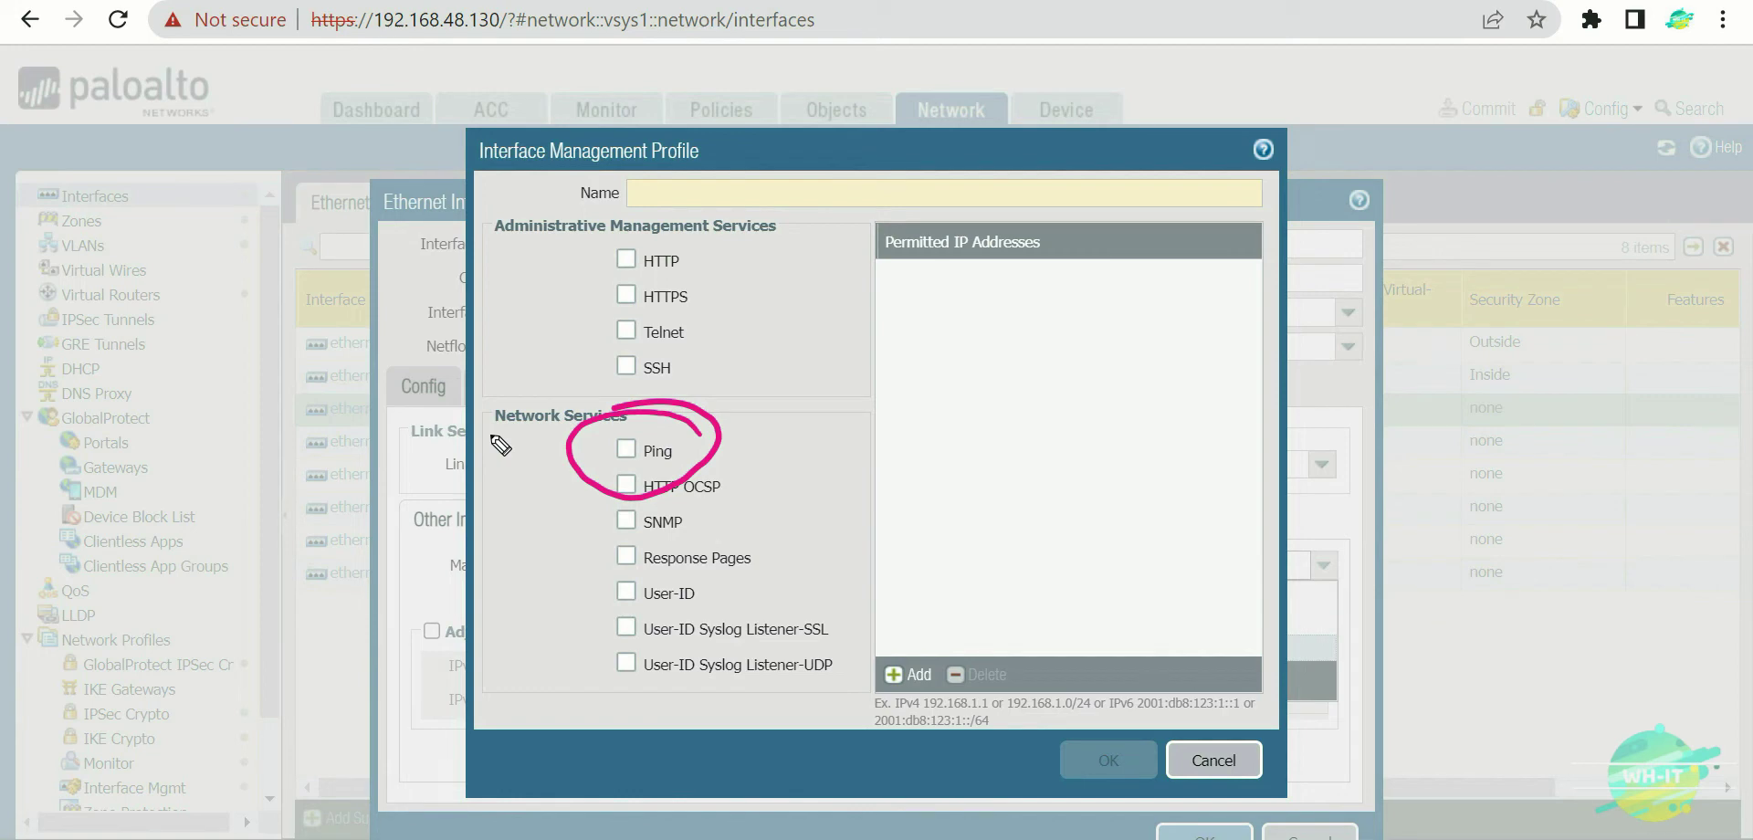
{"action": "left_click_drag", "start_coordinate": [616, 591], "coordinate": [493, 687]}
{"action": "mouse_move", "coordinate": [534, 600]}
{"action": "left_mouse_down"}
{"action": "mouse_move", "coordinate": [616, 592]}
{"action": "mouse_move", "coordinate": [589, 643]}
{"action": "left_mouse_up"}
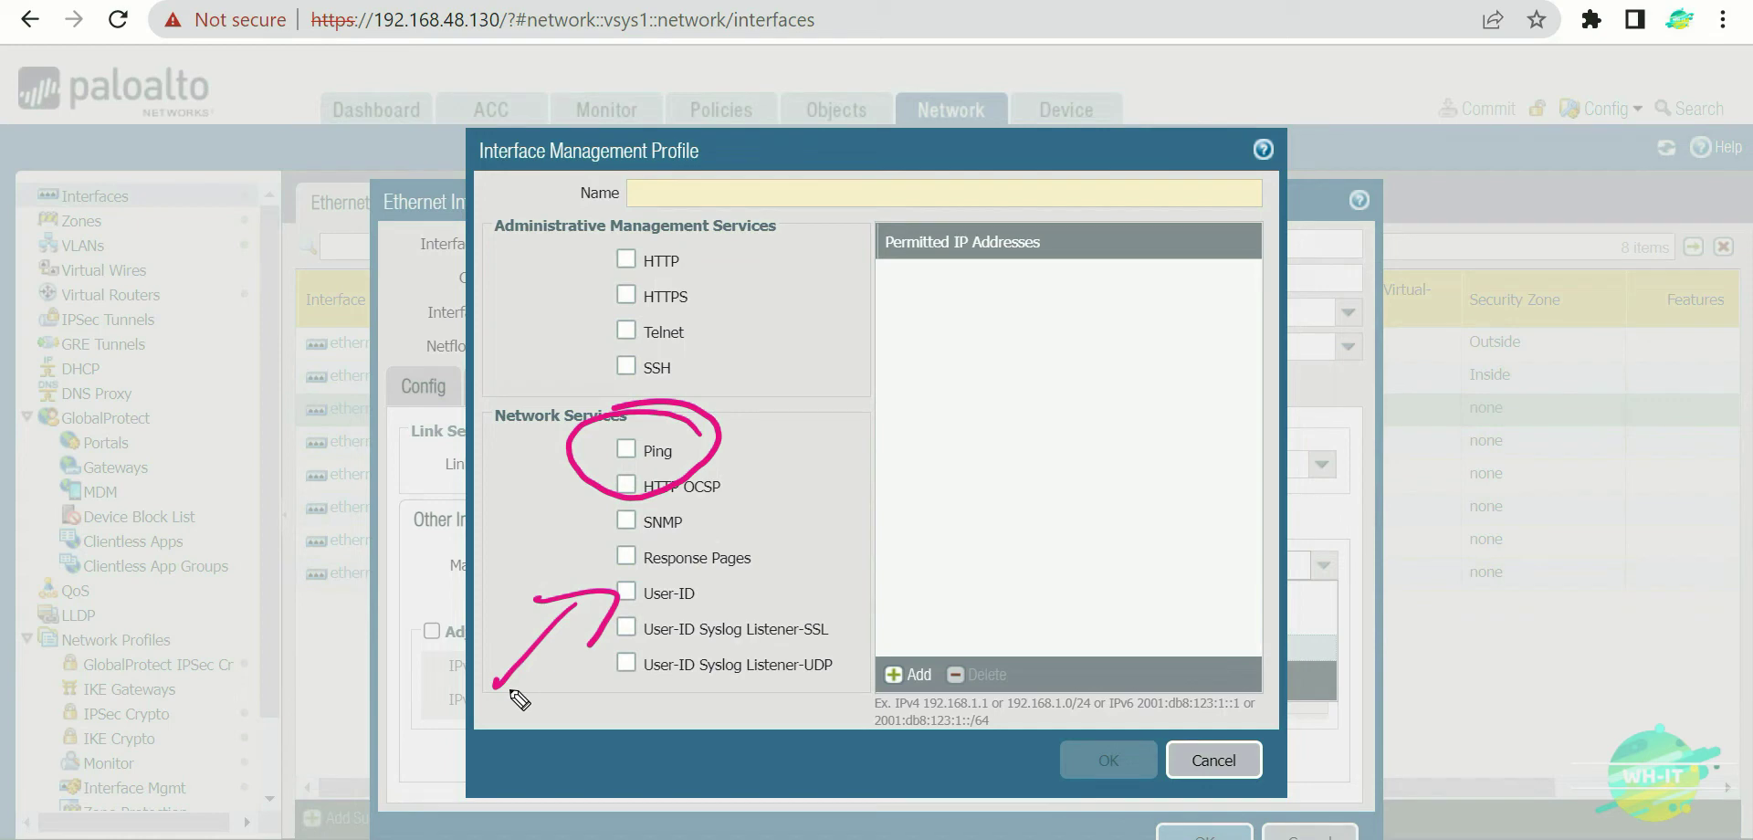
{"action": "key", "text": "e"}
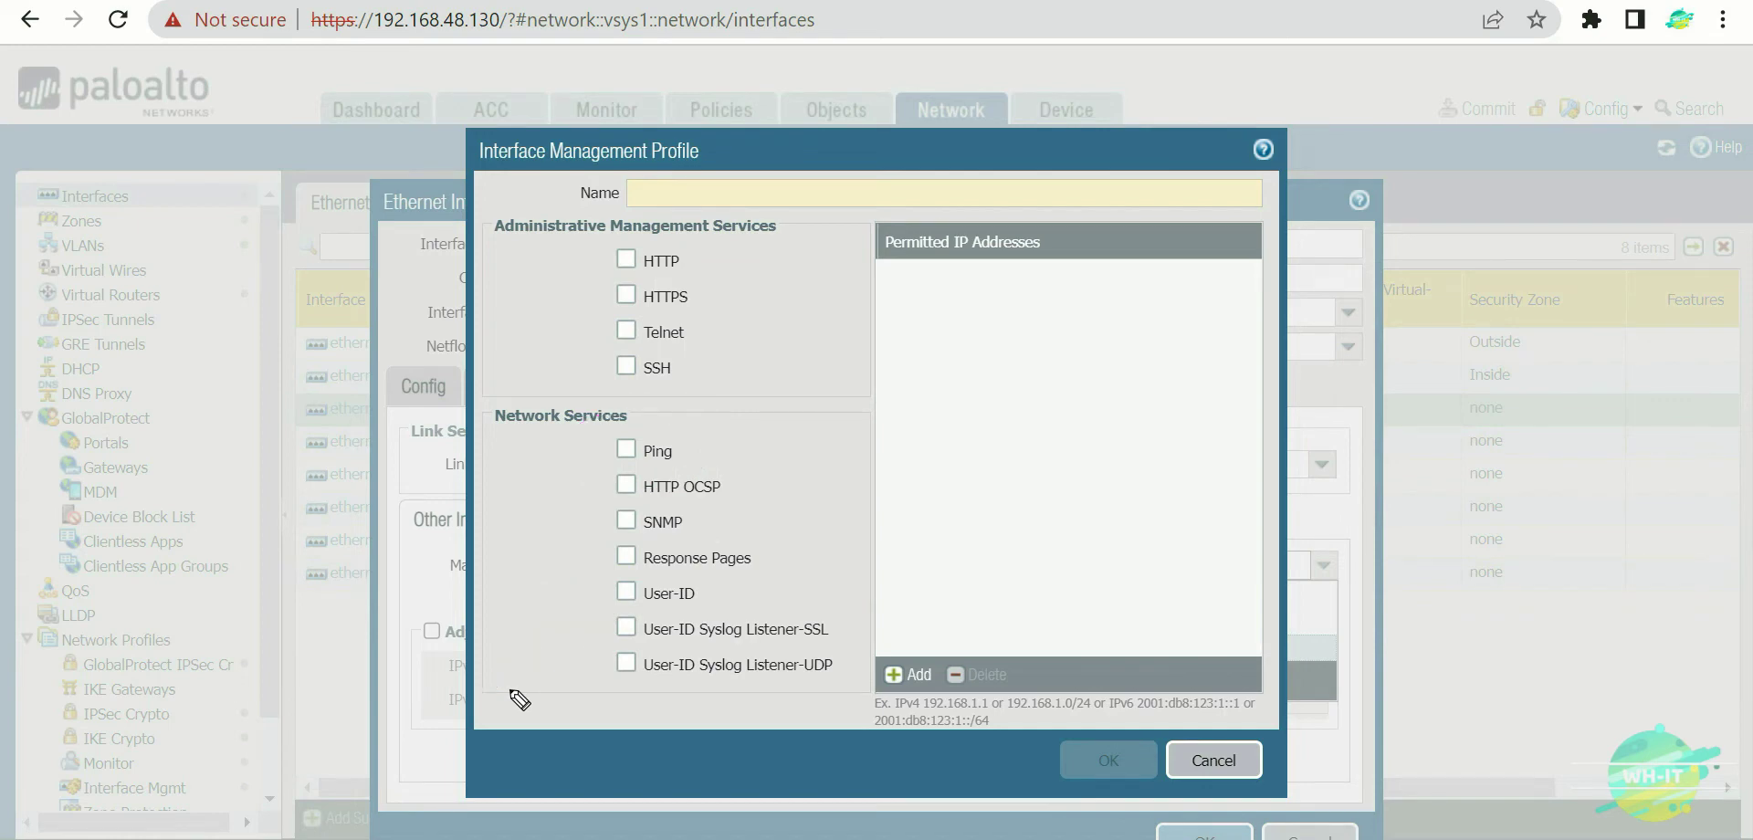
{"action": "left_click", "coordinate": [1225, 768]}
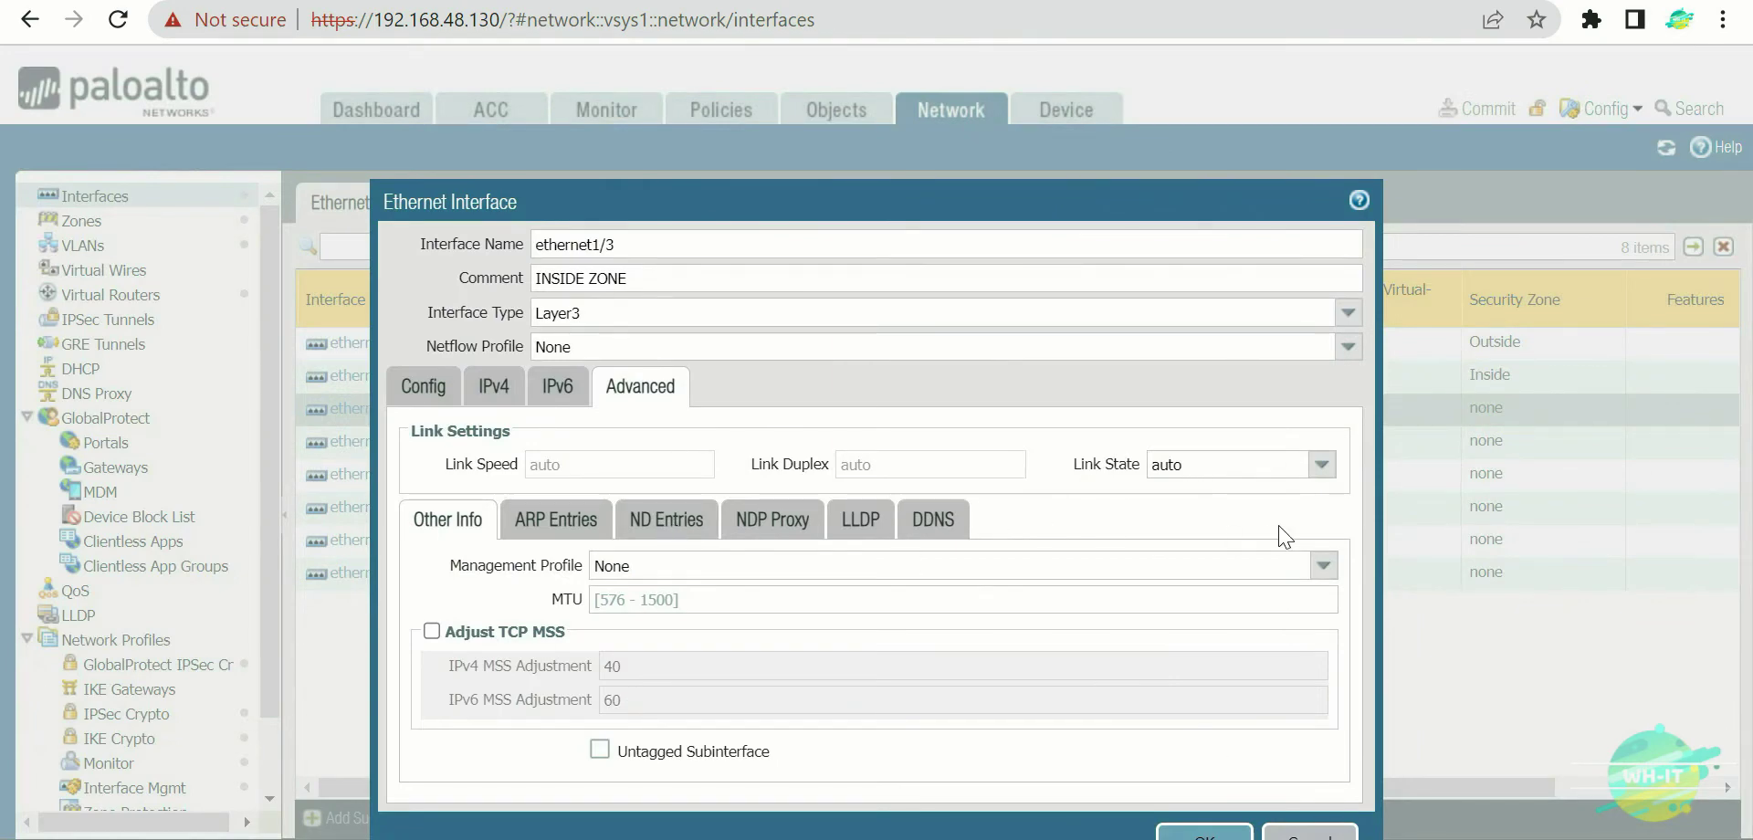
Assign the existing Ping-Allow management profile to ethernet1/3 and save the interface settings.
{"action": "left_click", "coordinate": [1323, 567]}
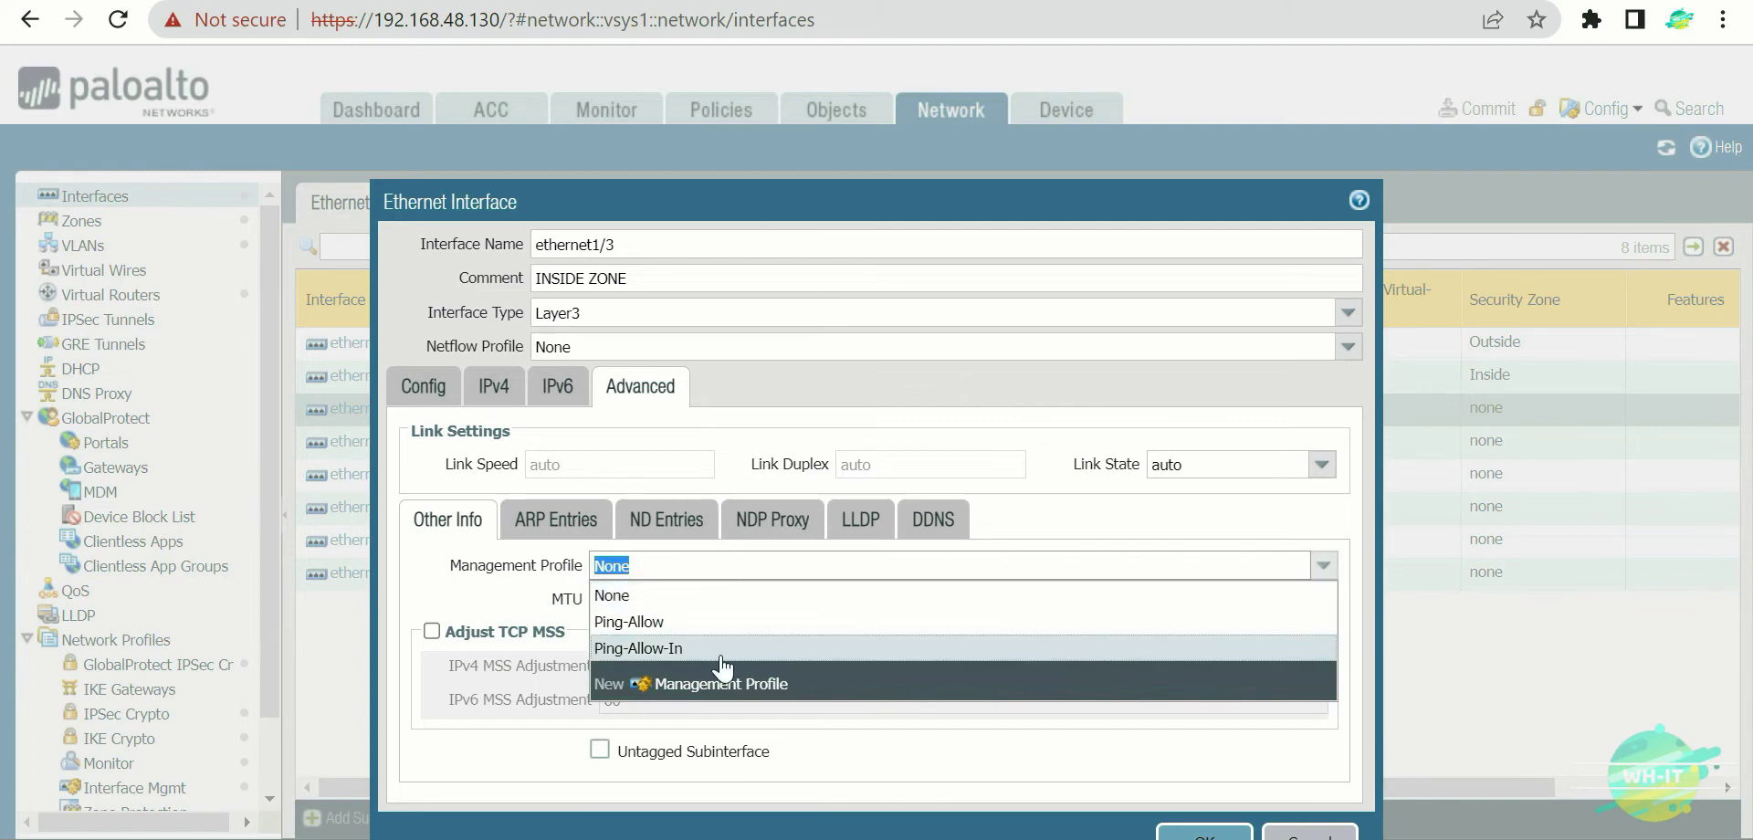
{"action": "left_click", "coordinate": [667, 626]}
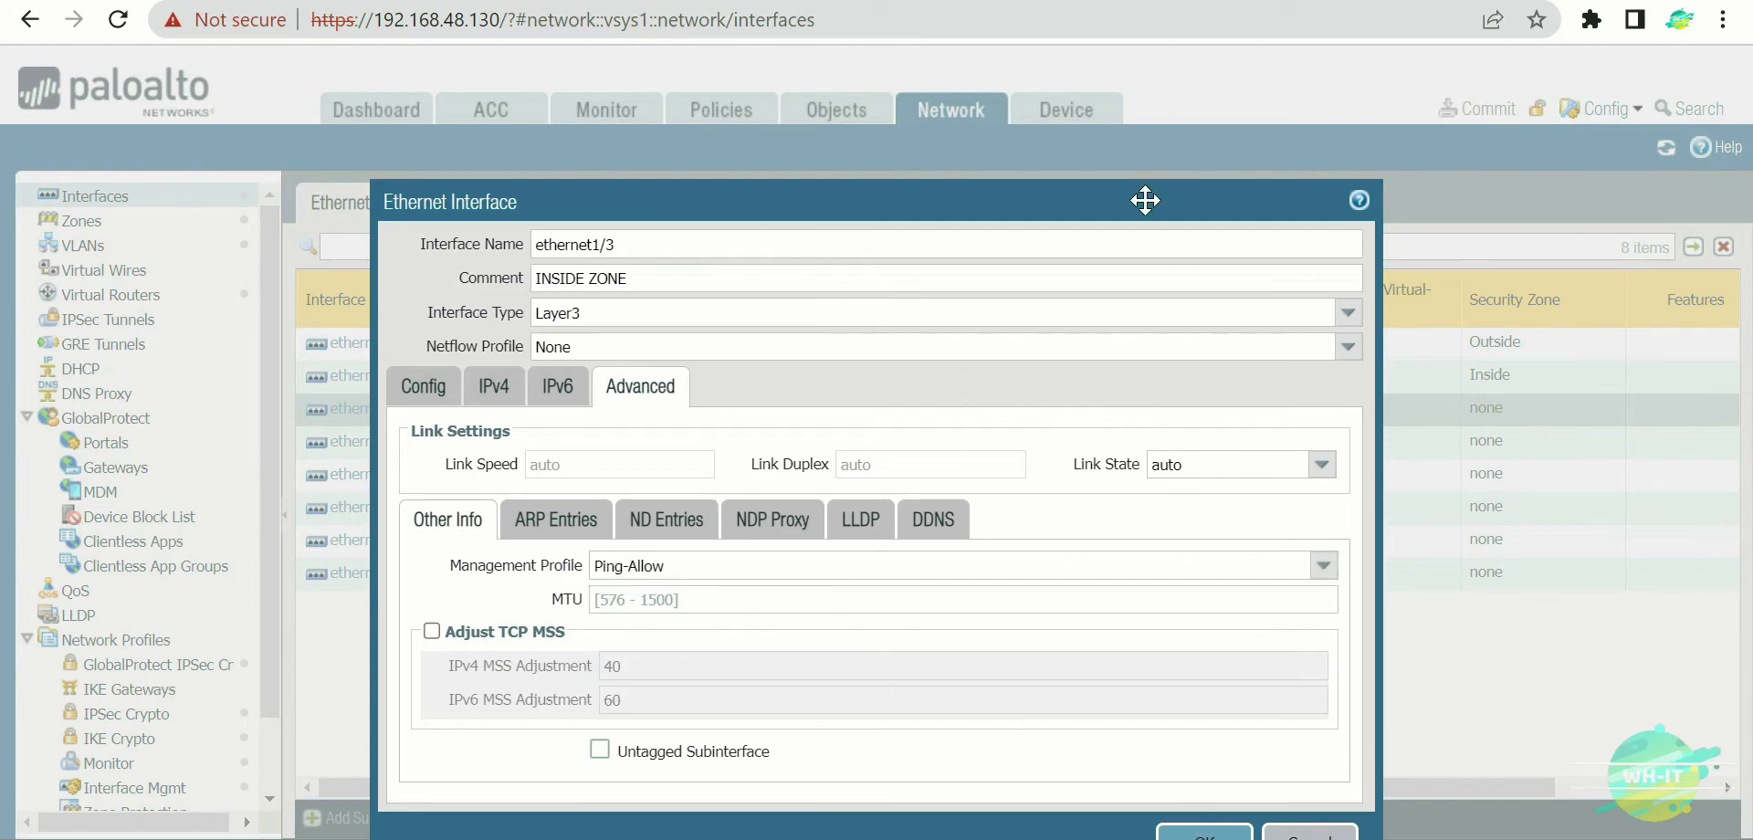
{"action": "left_click_drag", "start_coordinate": [1123, 203], "coordinate": [1130, 97]}
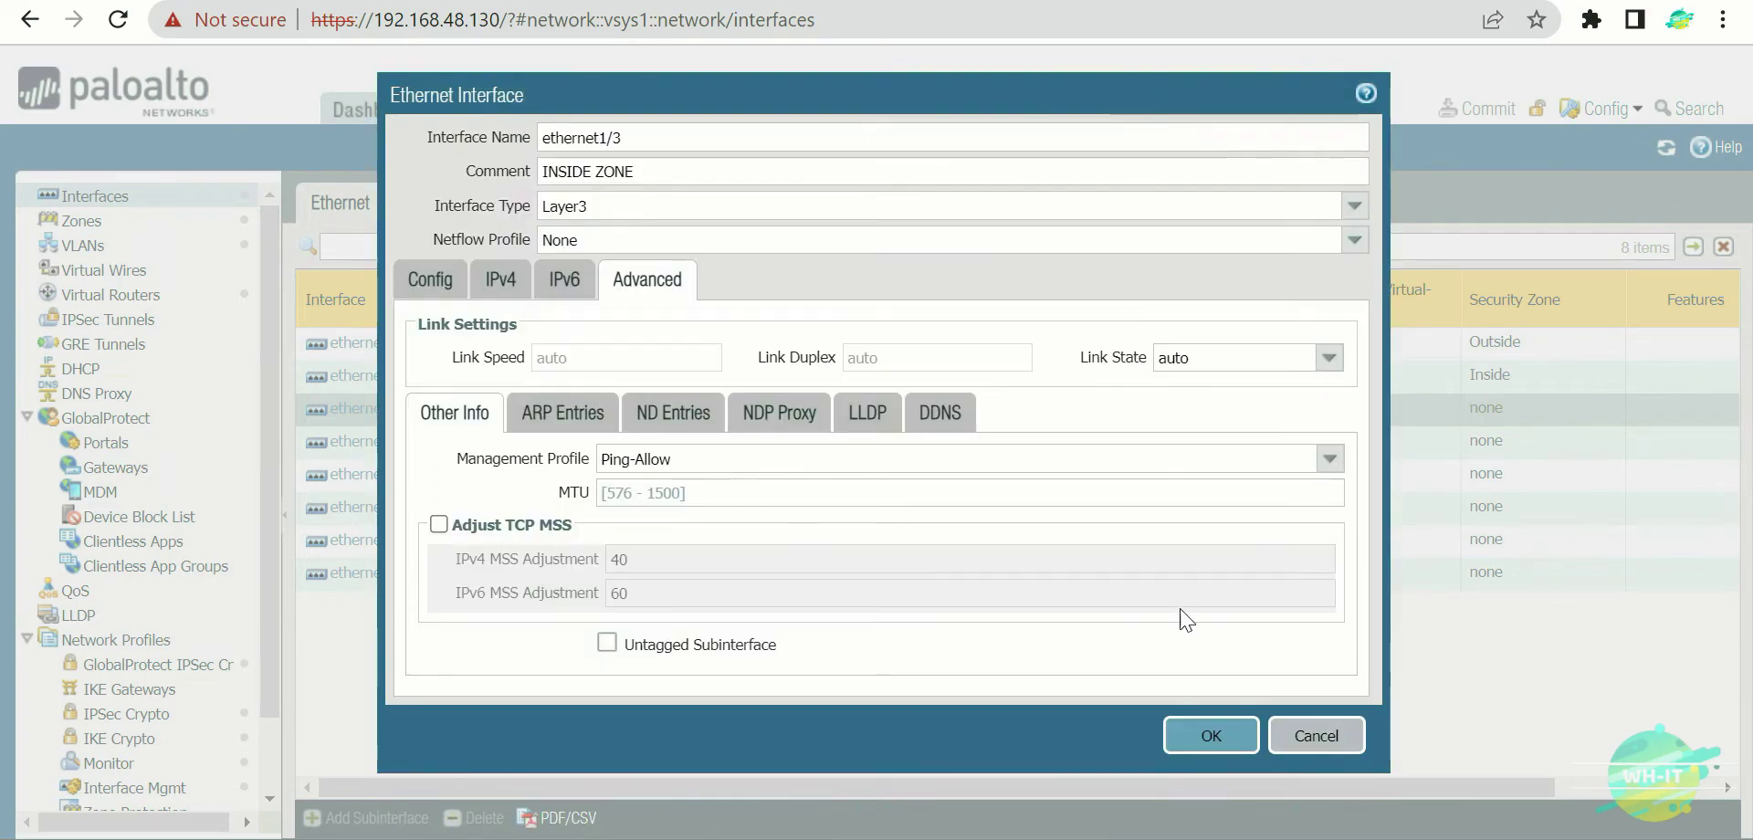
{"action": "left_click", "coordinate": [1216, 745]}
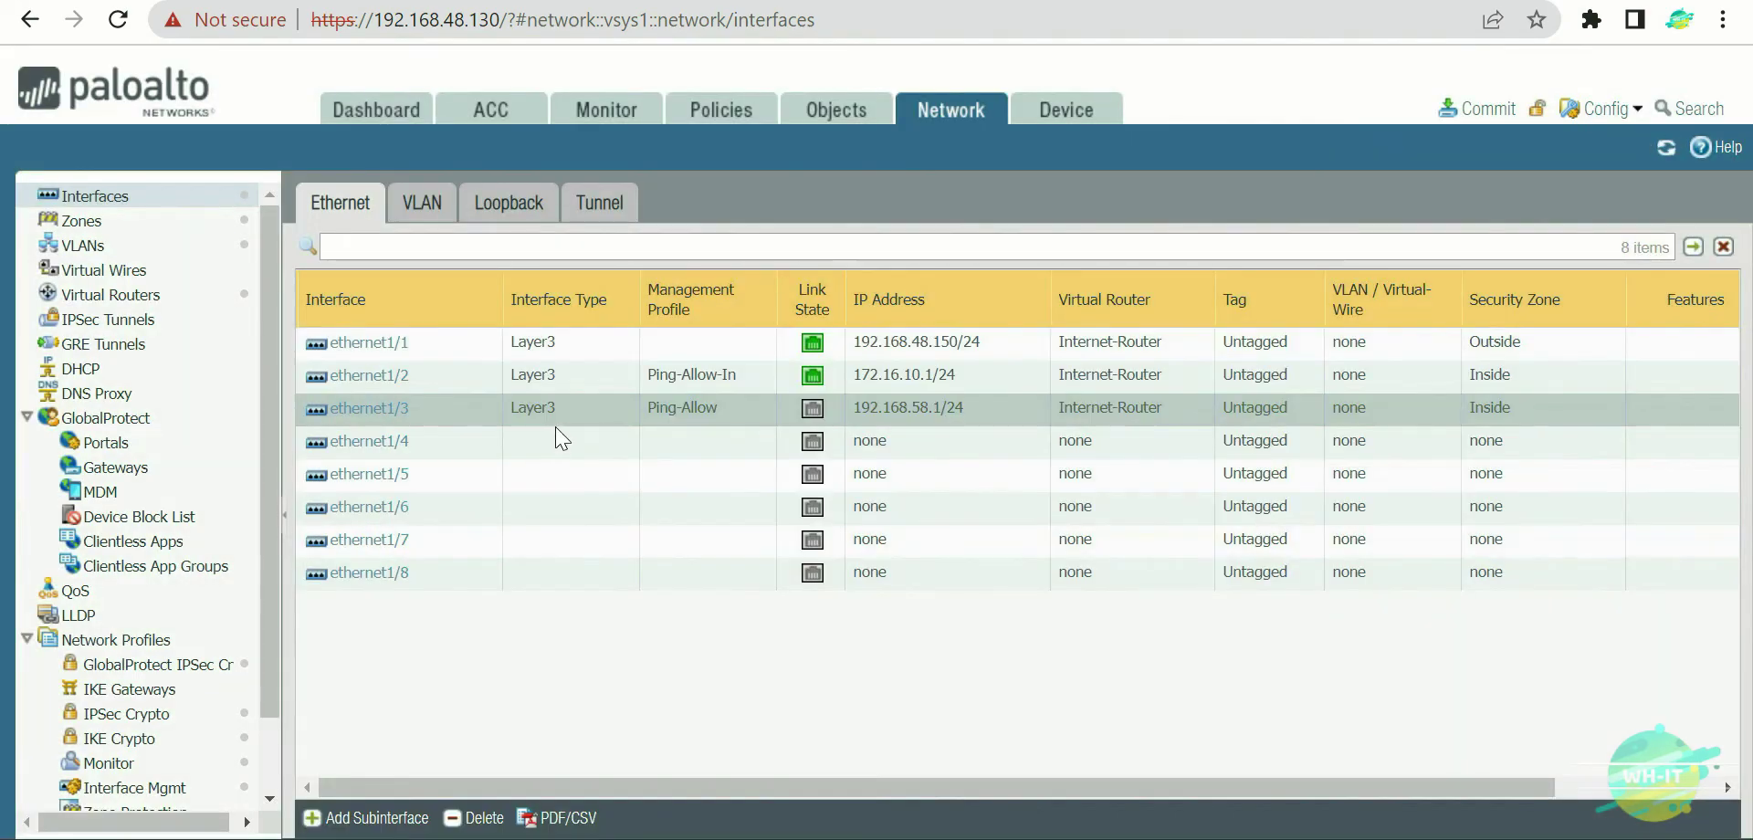
Open ethernet1/4 and set its comment to "Web-Server-Zone" and its interface type to Layer3.
{"action": "left_click", "coordinate": [377, 445]}
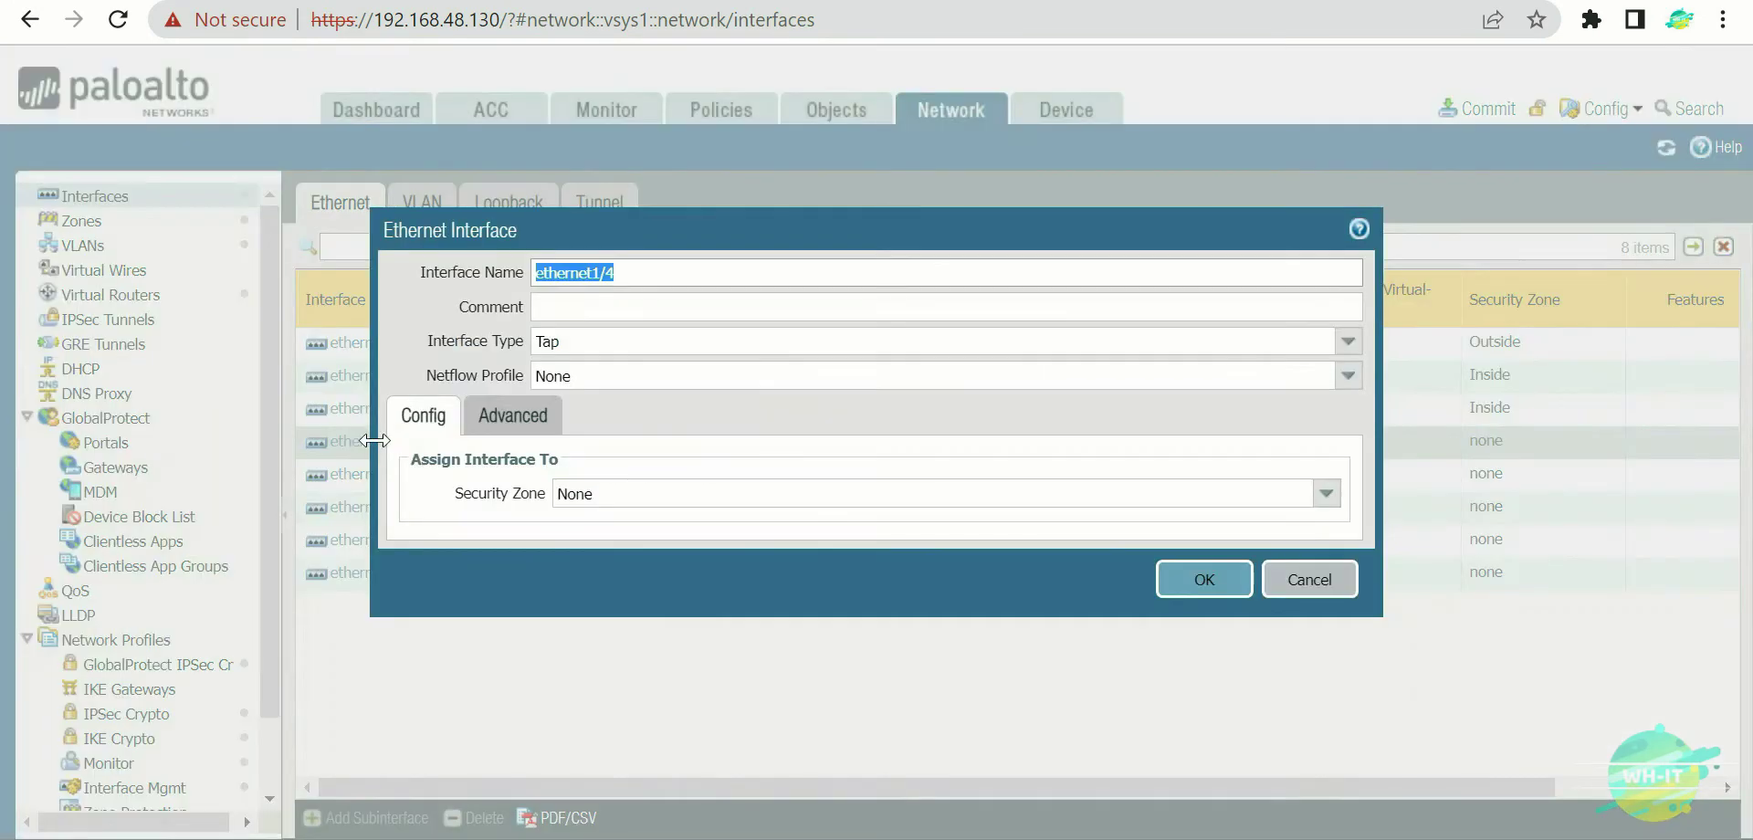
{"action": "left_click", "coordinate": [635, 316]}
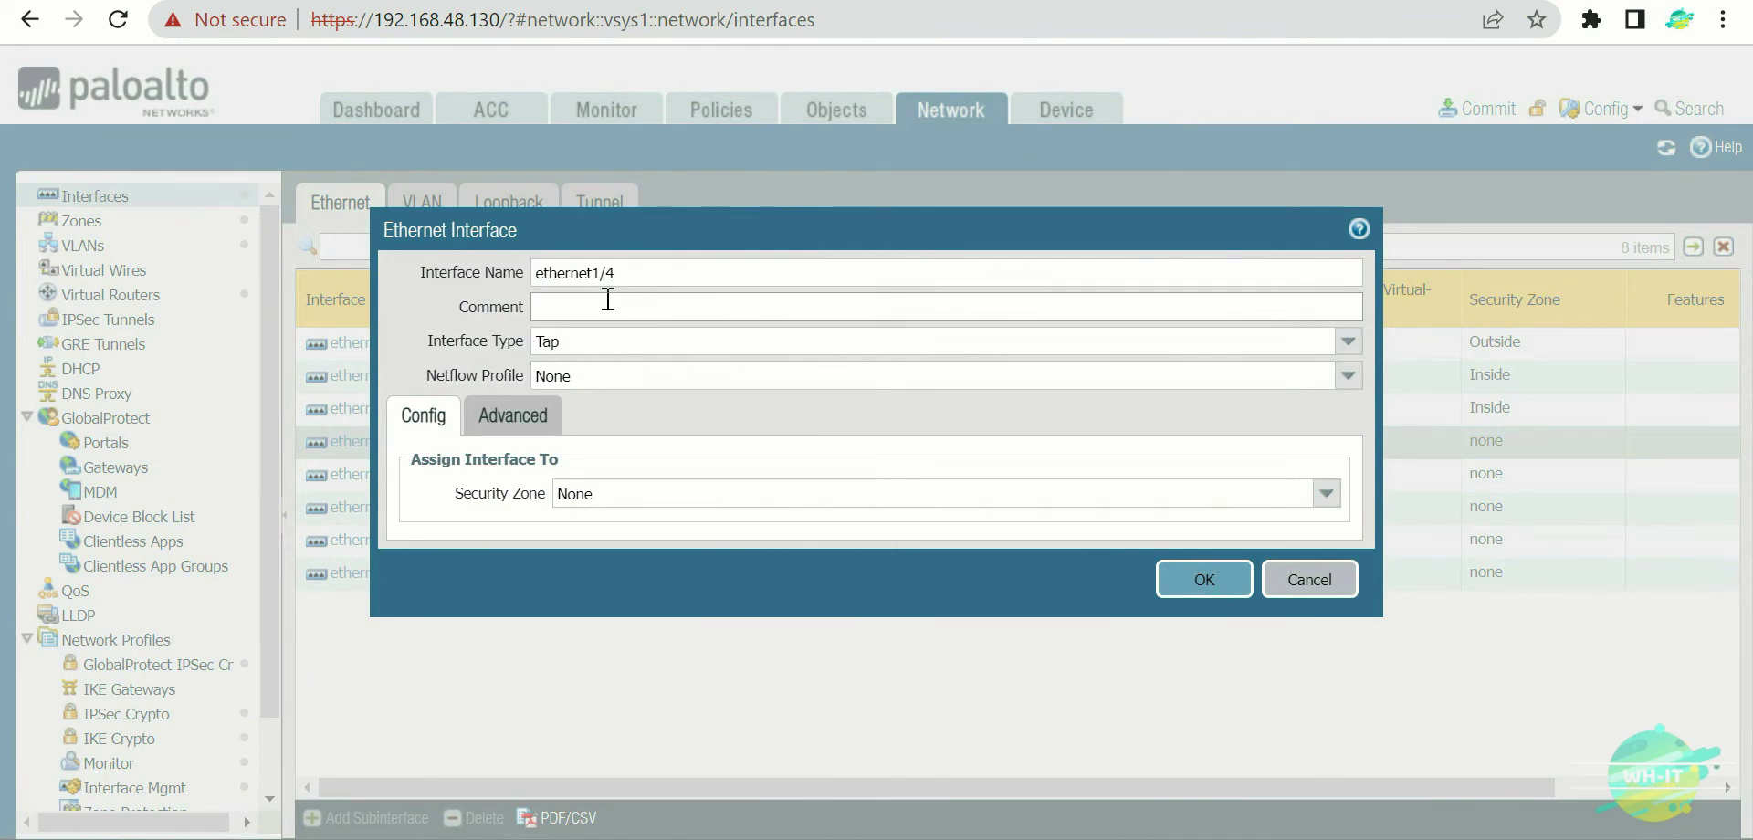
{"action": "type", "text": "Web-Server-Zone"}
{"action": "left_click", "coordinate": [1348, 347]}
{"action": "left_click", "coordinate": [614, 475]}
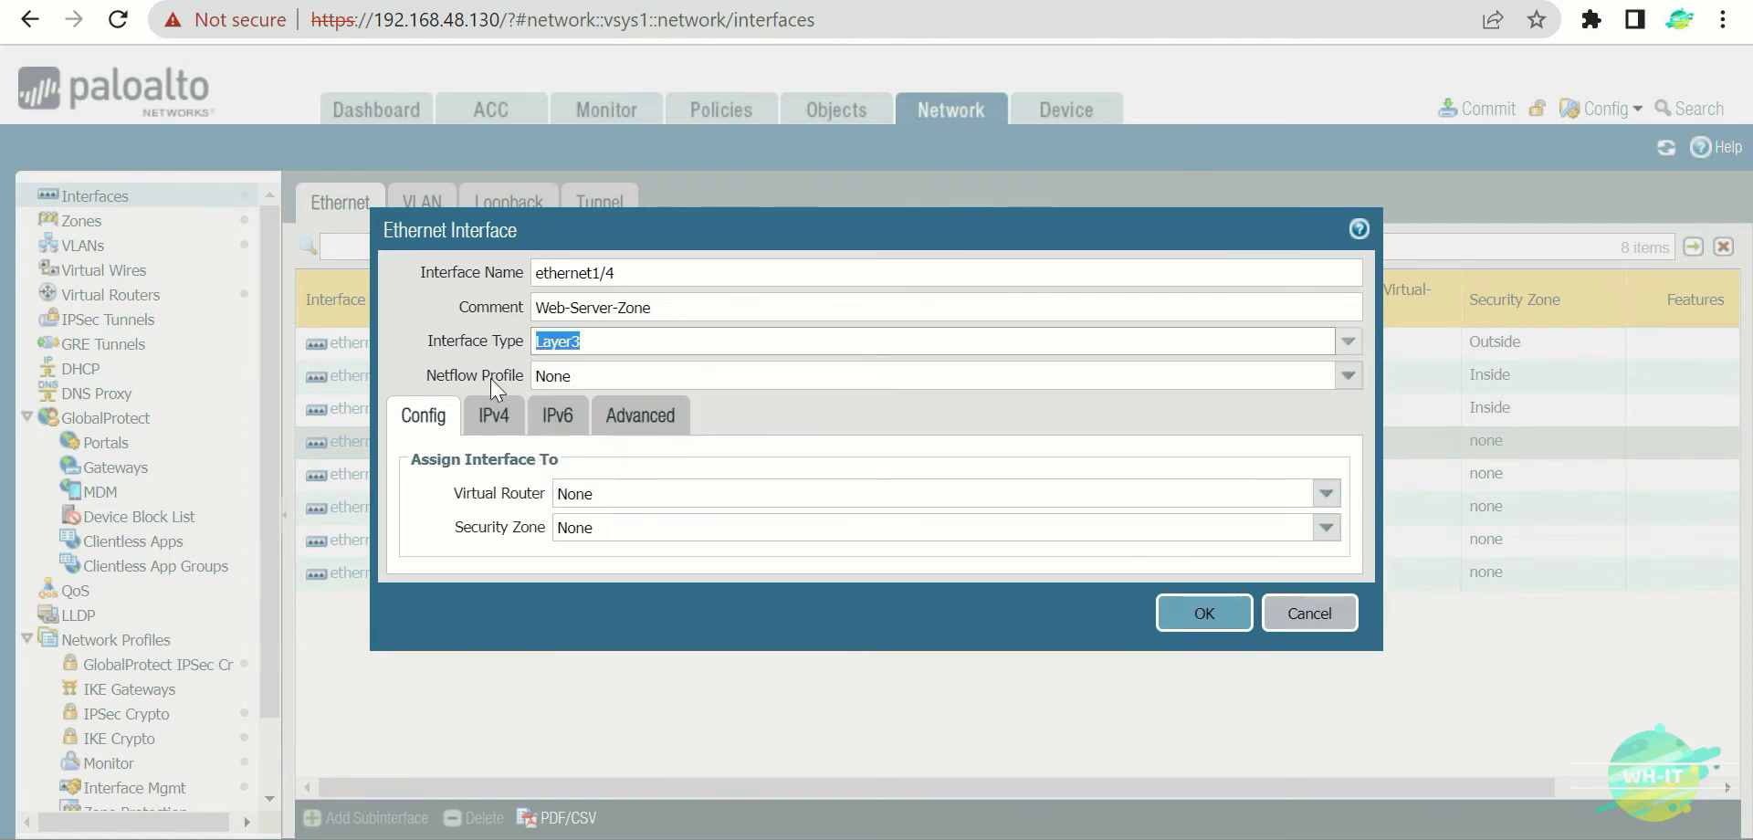
Assign ethernet1/4 to the Internet-Router virtual router and to a new security zone named "Web-Server-Zone".
{"action": "left_click", "coordinate": [1327, 494]}
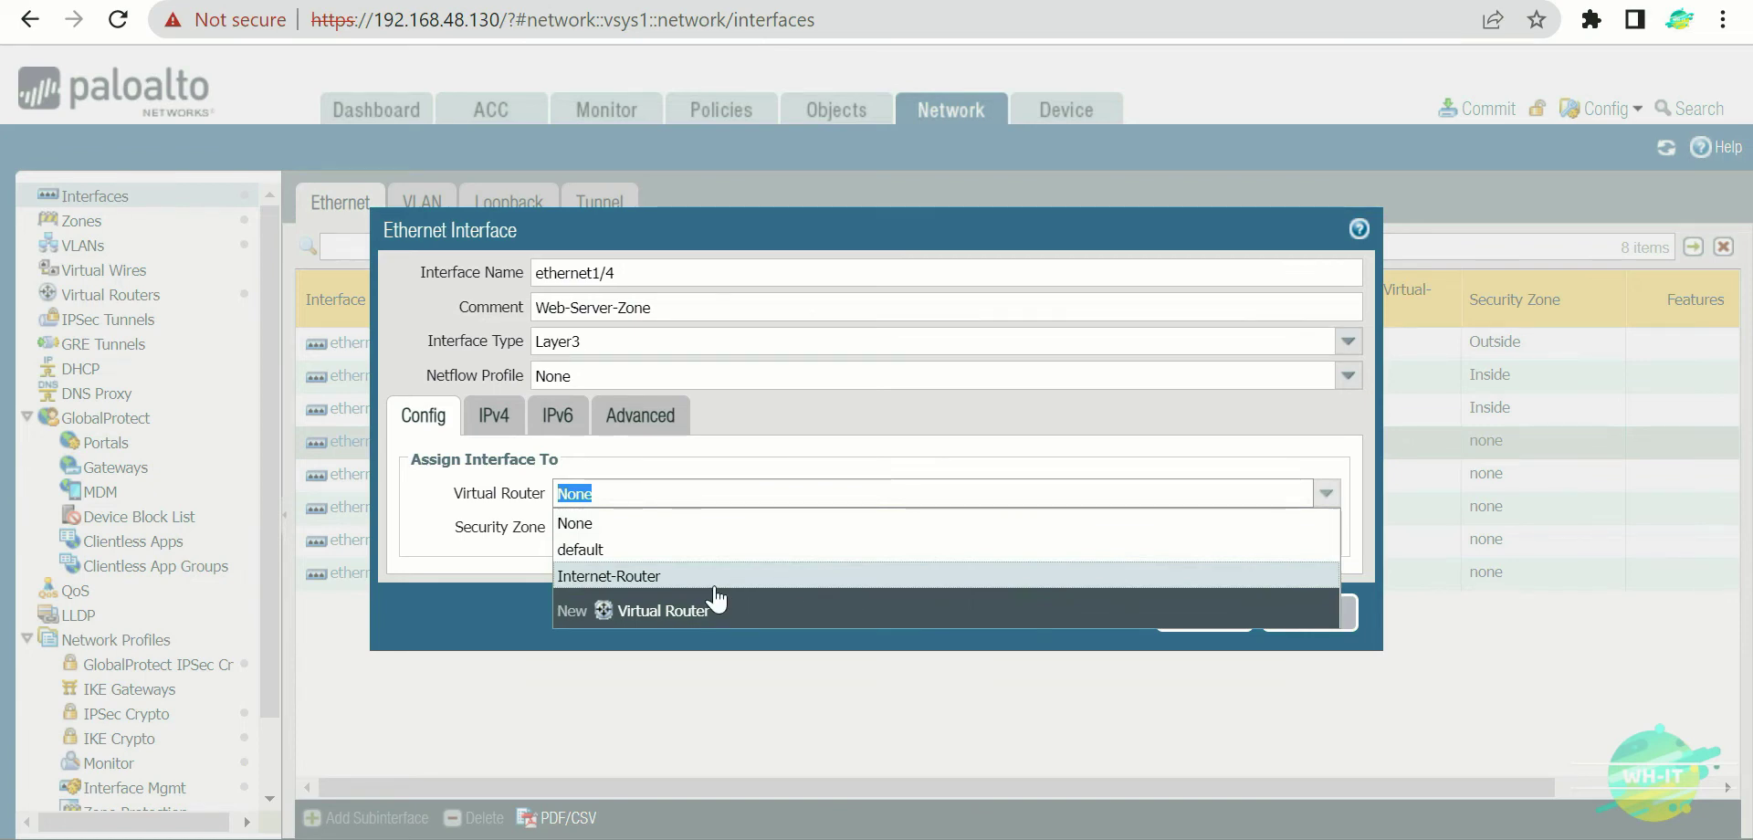
{"action": "left_click", "coordinate": [633, 577]}
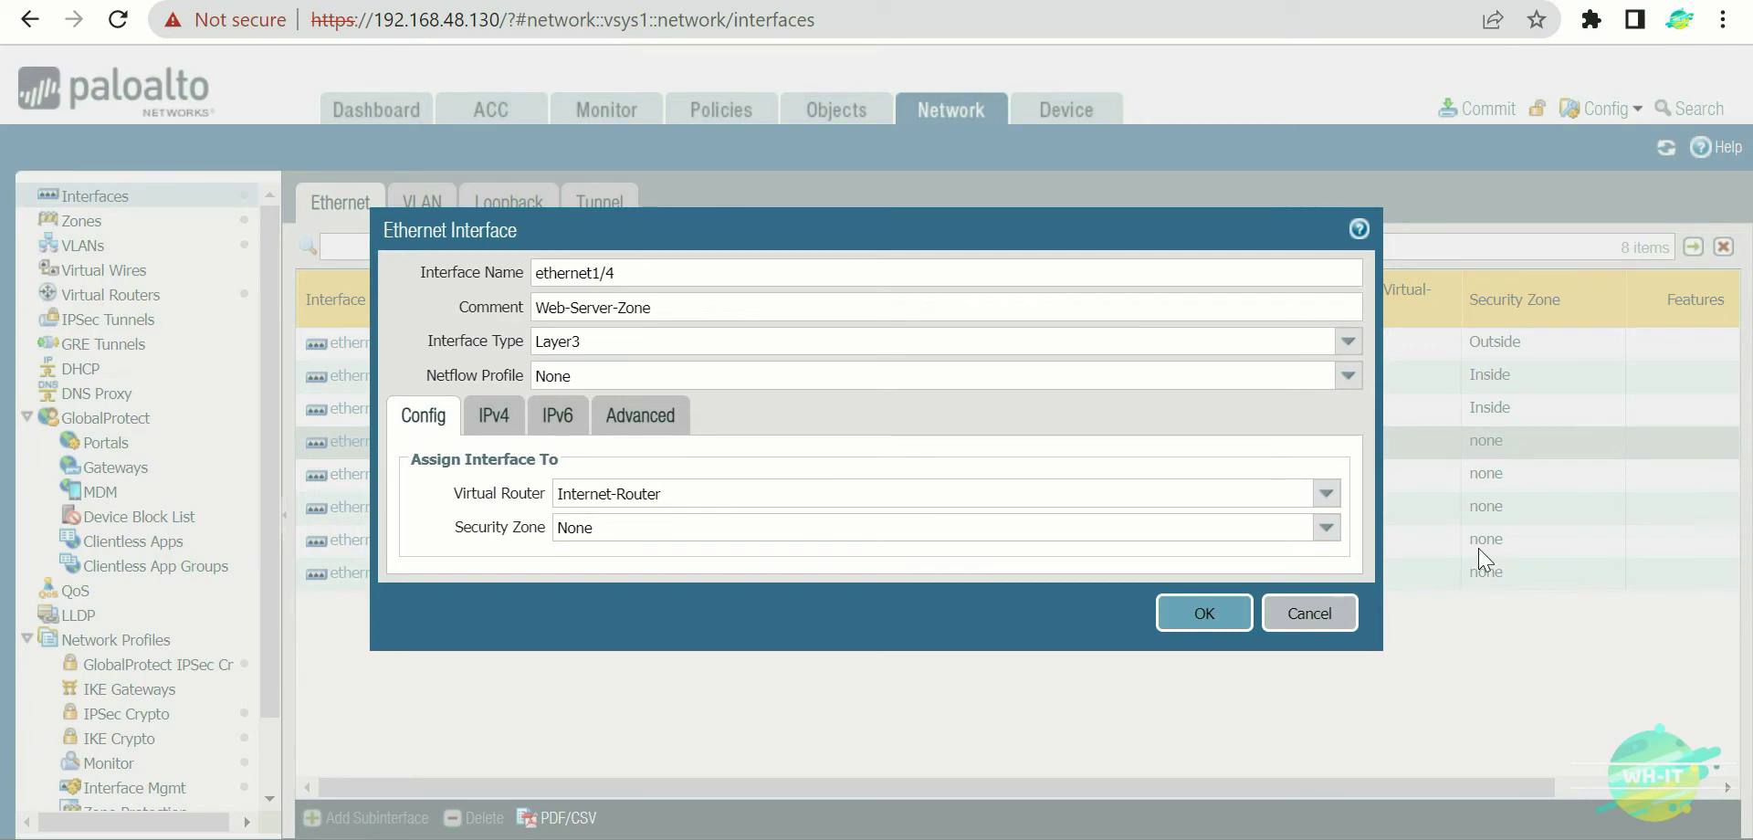
{"action": "left_click", "coordinate": [1320, 535]}
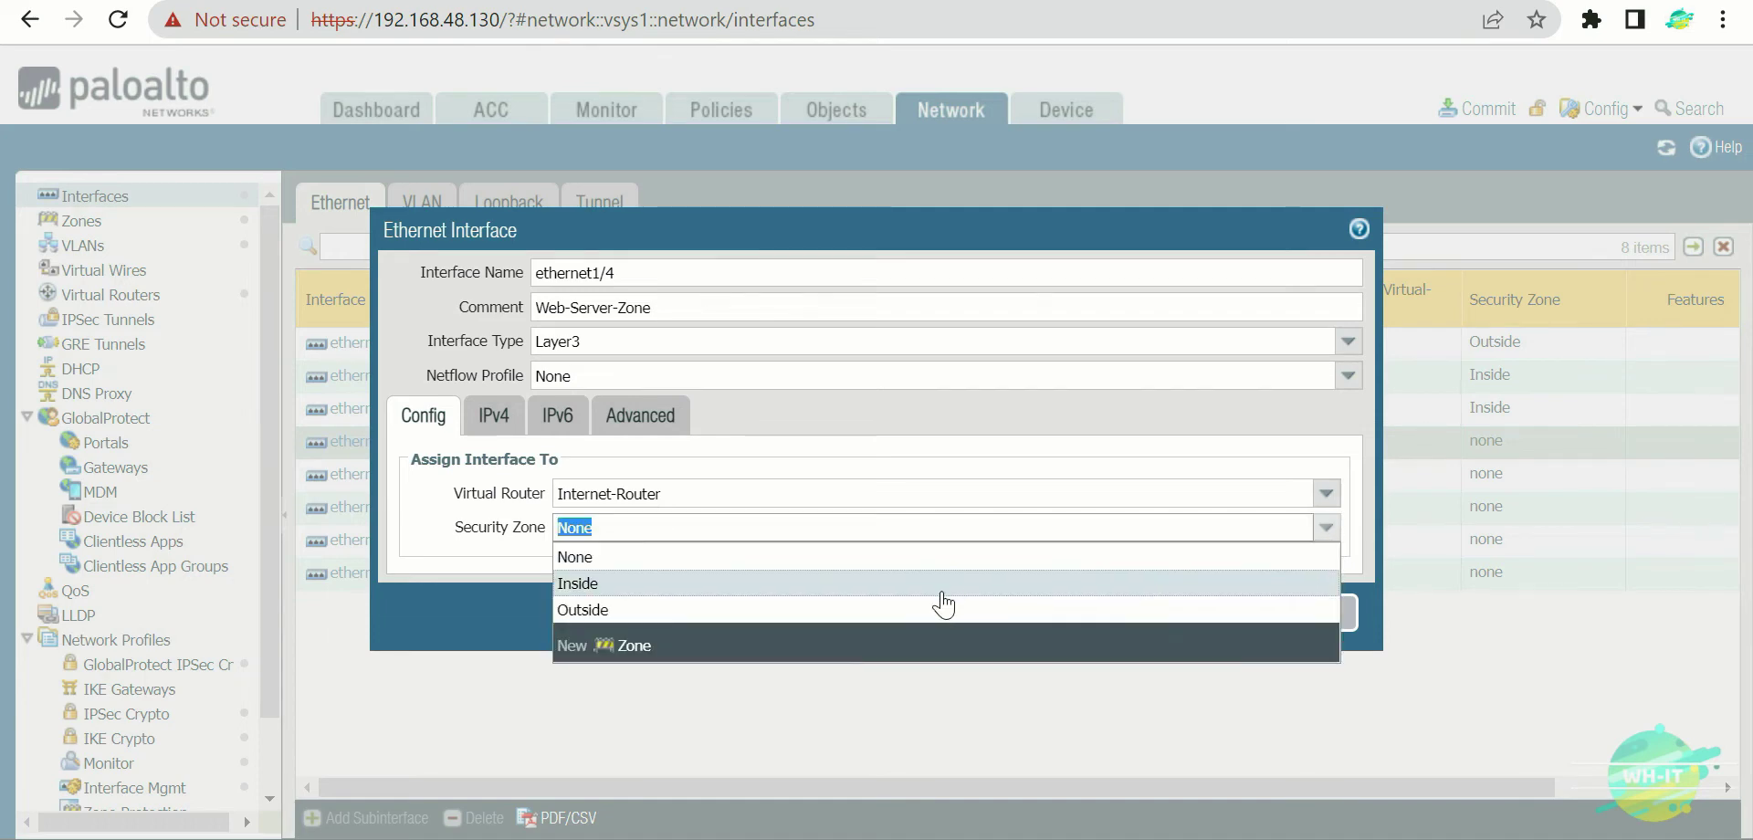
{"action": "left_click", "coordinate": [633, 646]}
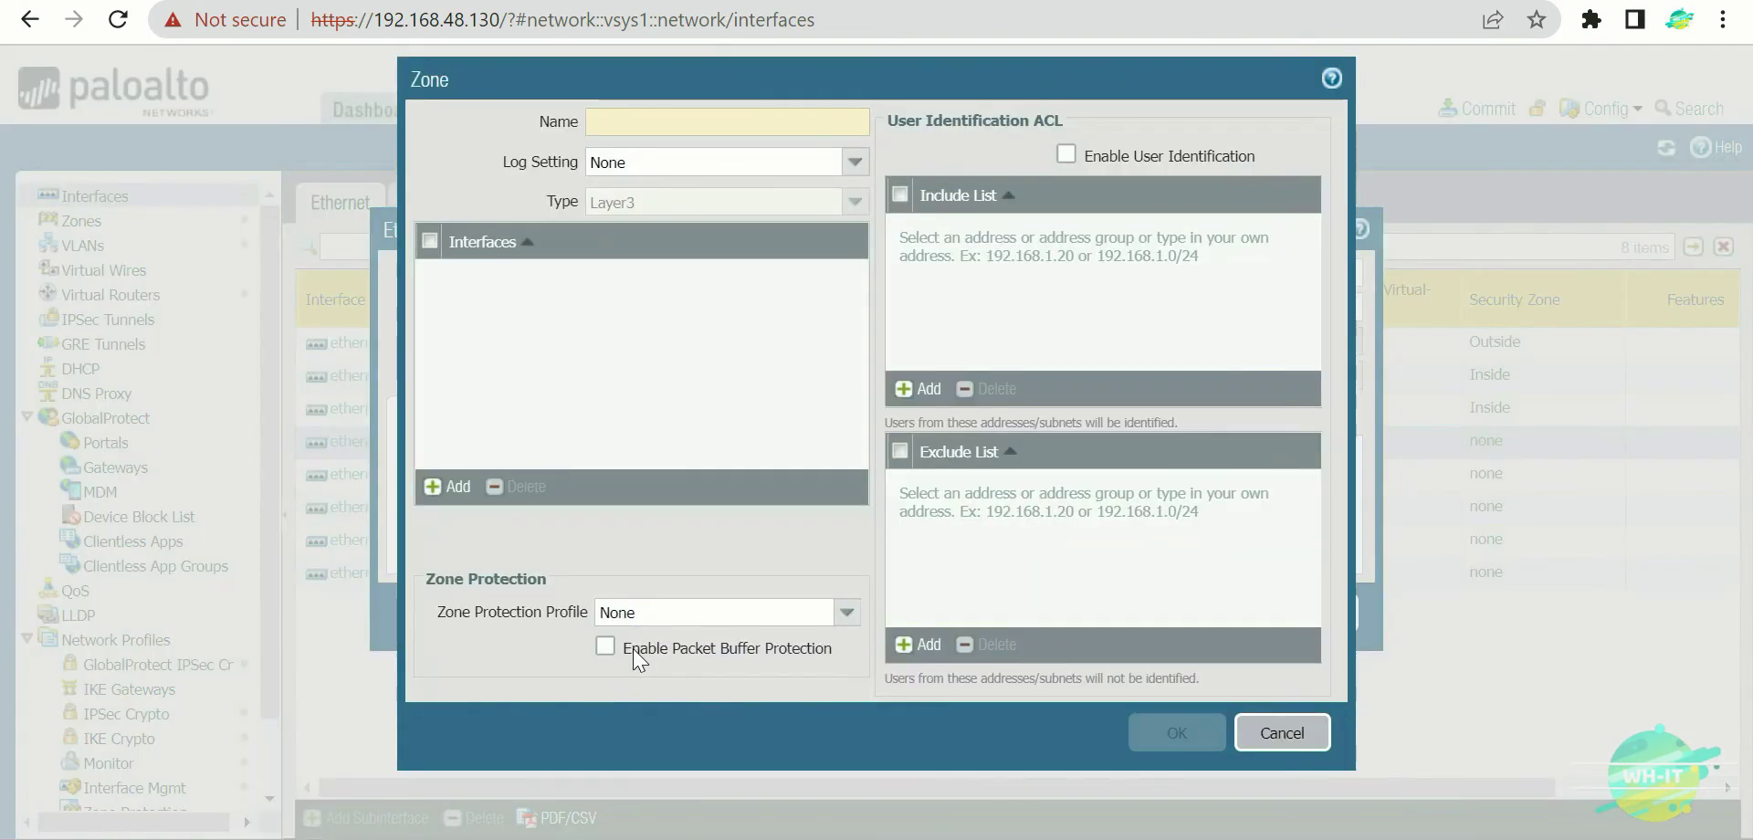
{"action": "type", "text": "We"}
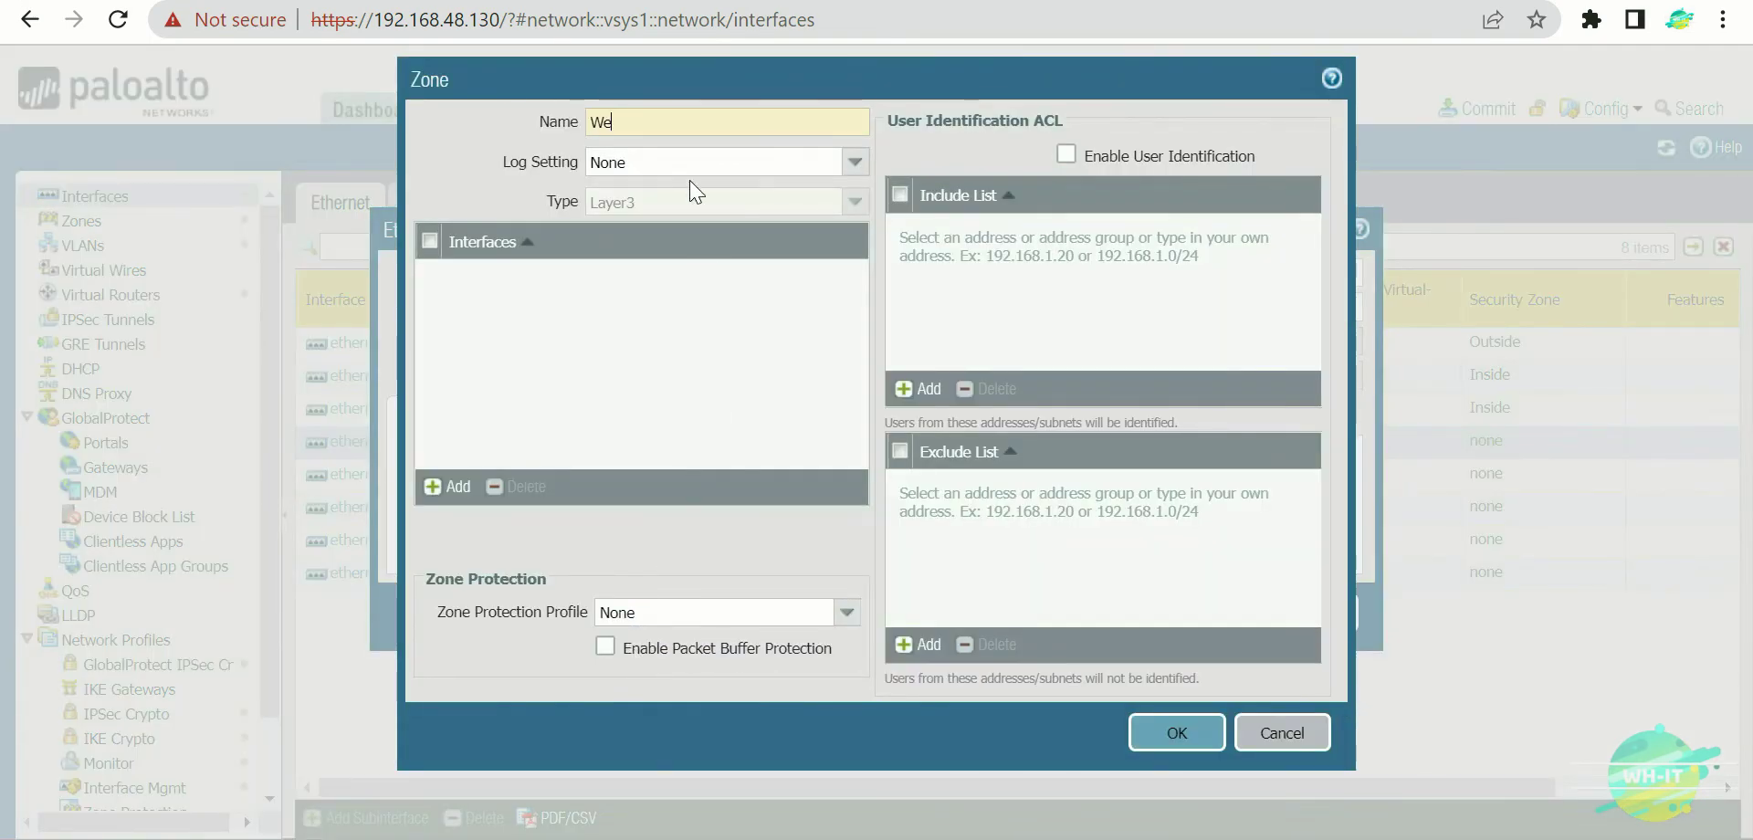
{"action": "type", "text": "b-Server-"}
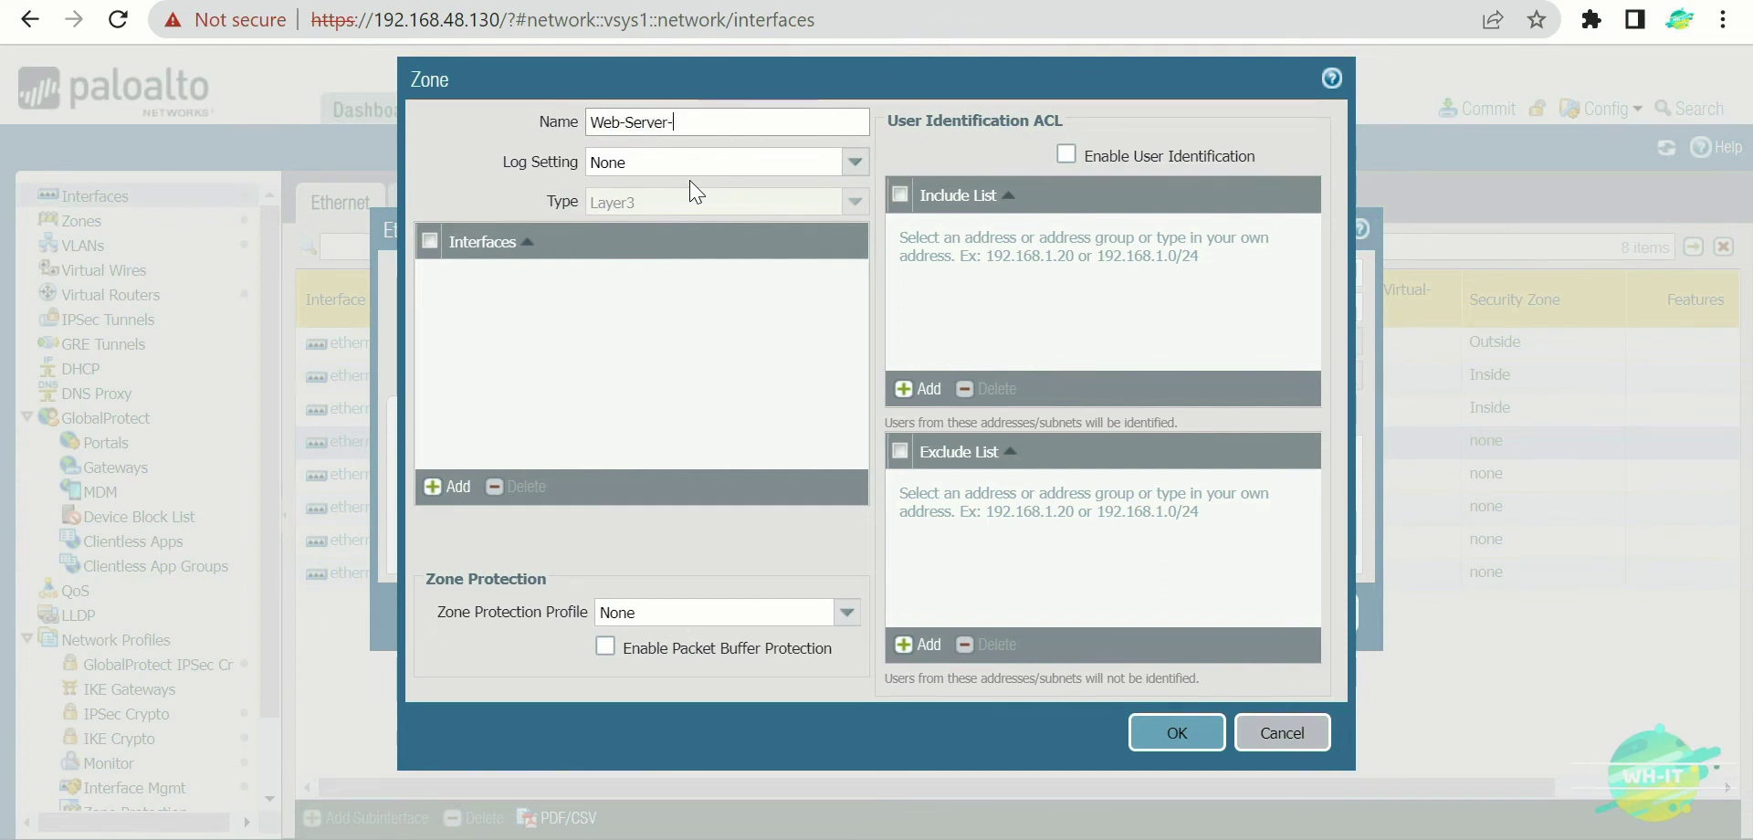
{"action": "type", "text": "Zone"}
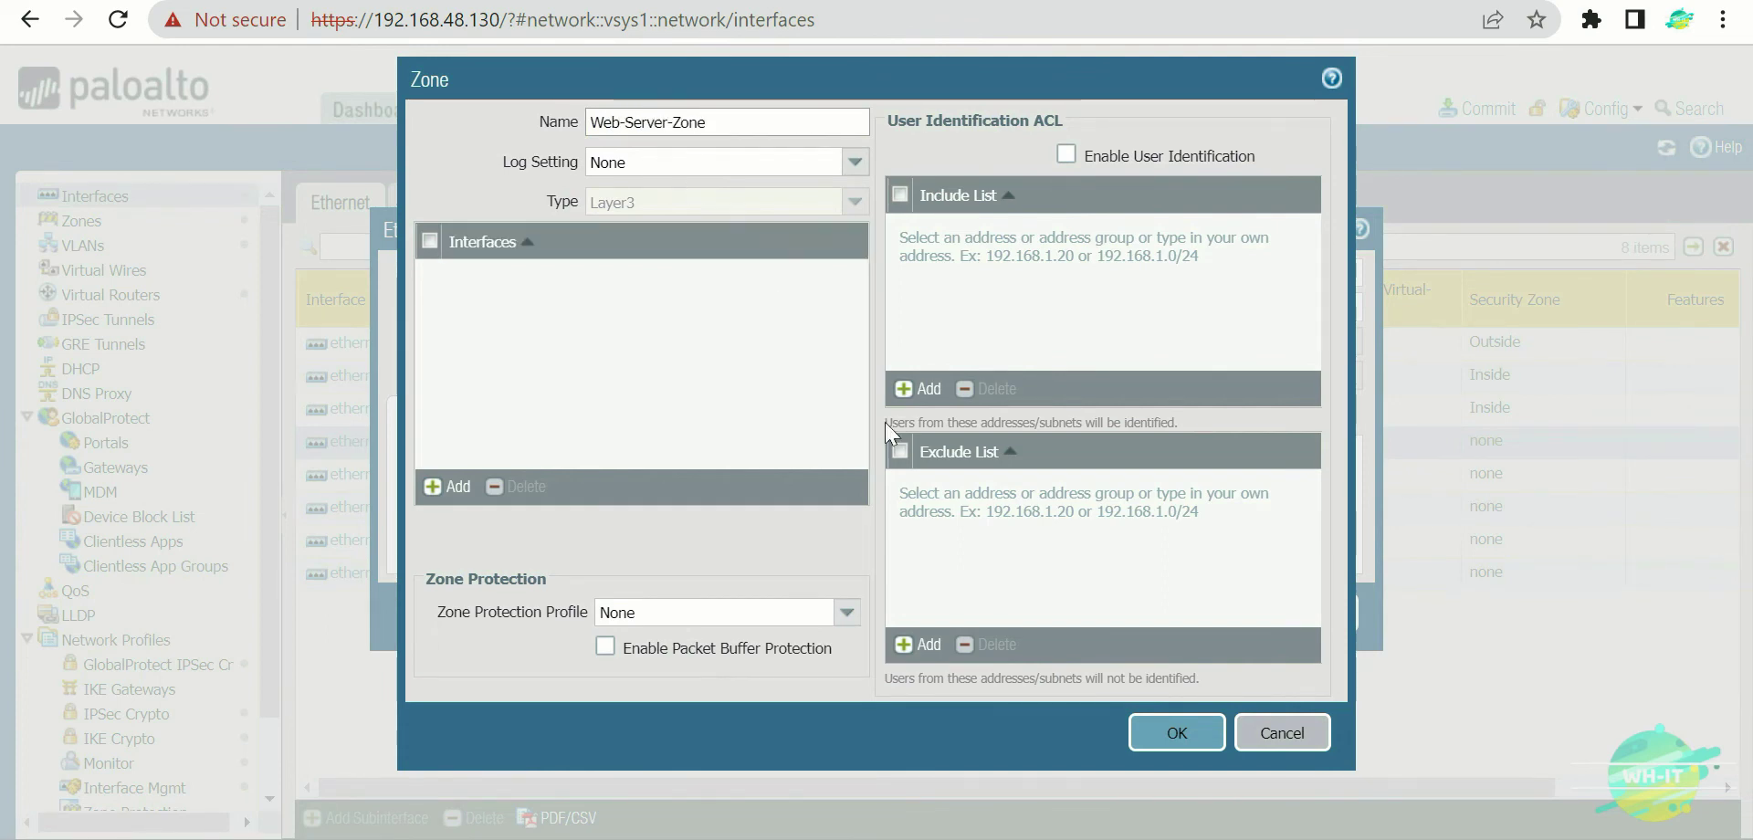
{"action": "left_click", "coordinate": [1179, 732]}
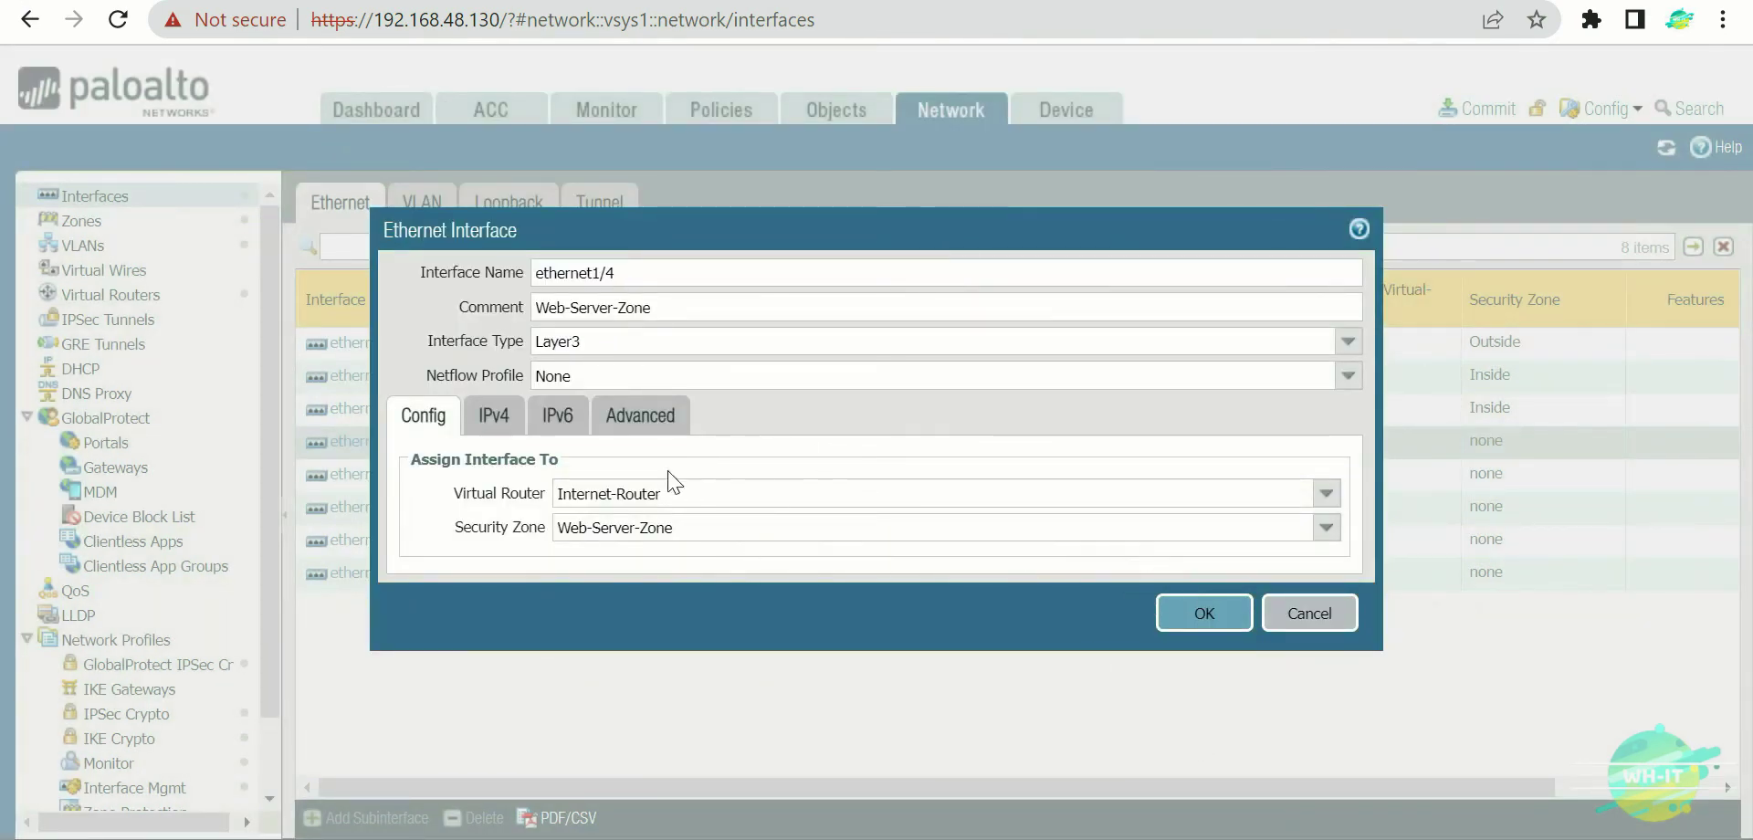
Add the static IPv4 address 192.168.101.1/24 to ethernet1/4.
{"action": "left_click", "coordinate": [496, 420]}
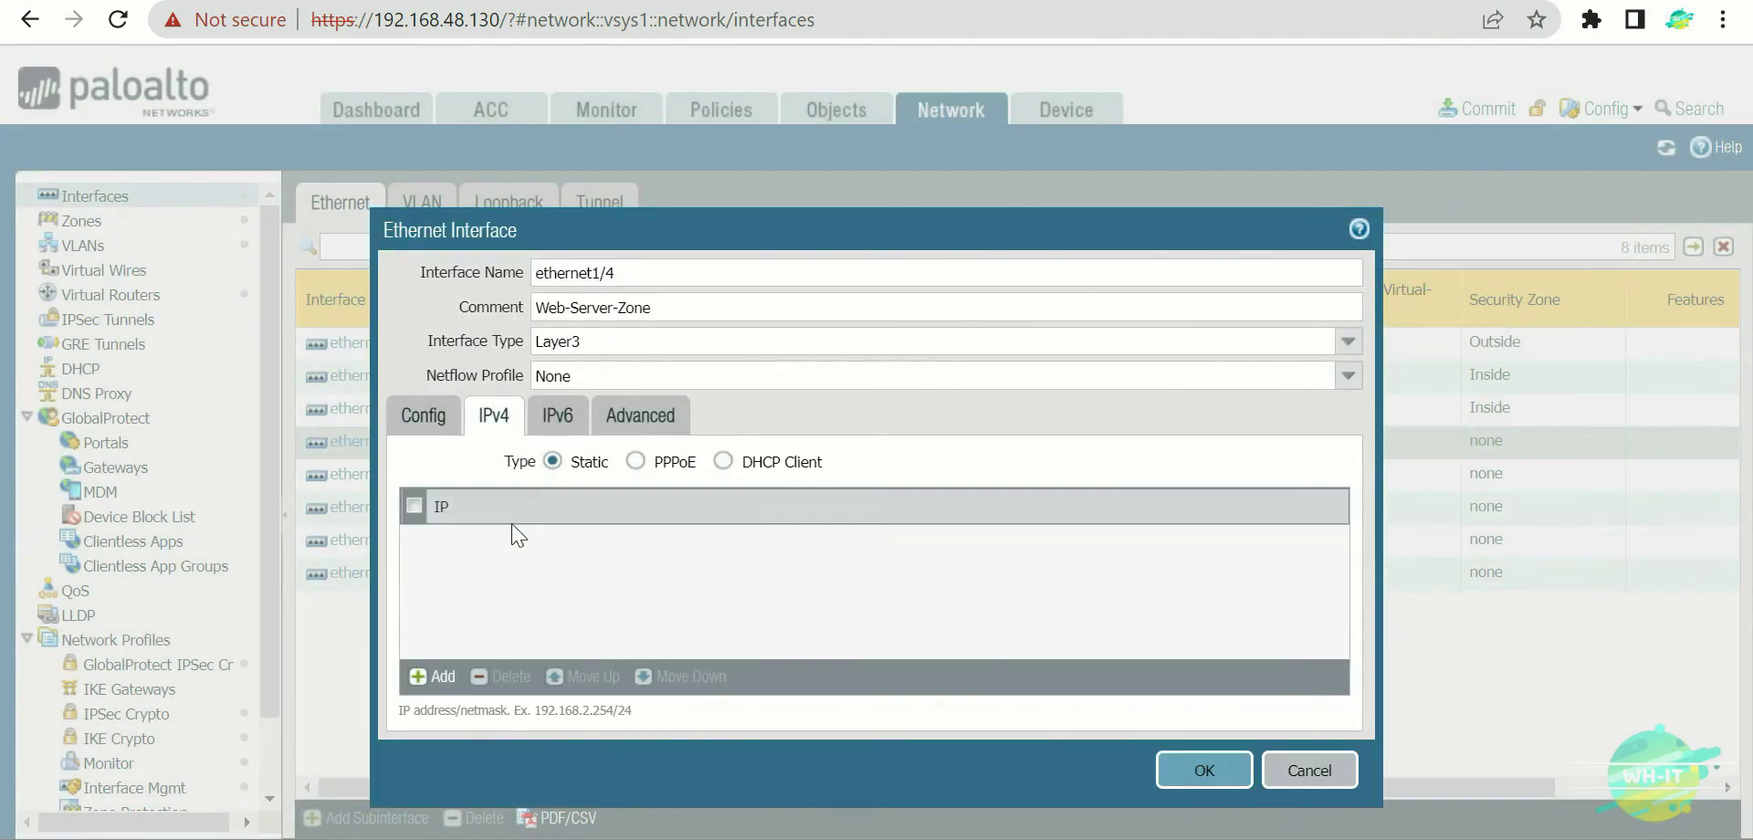
{"action": "left_click", "coordinate": [437, 673]}
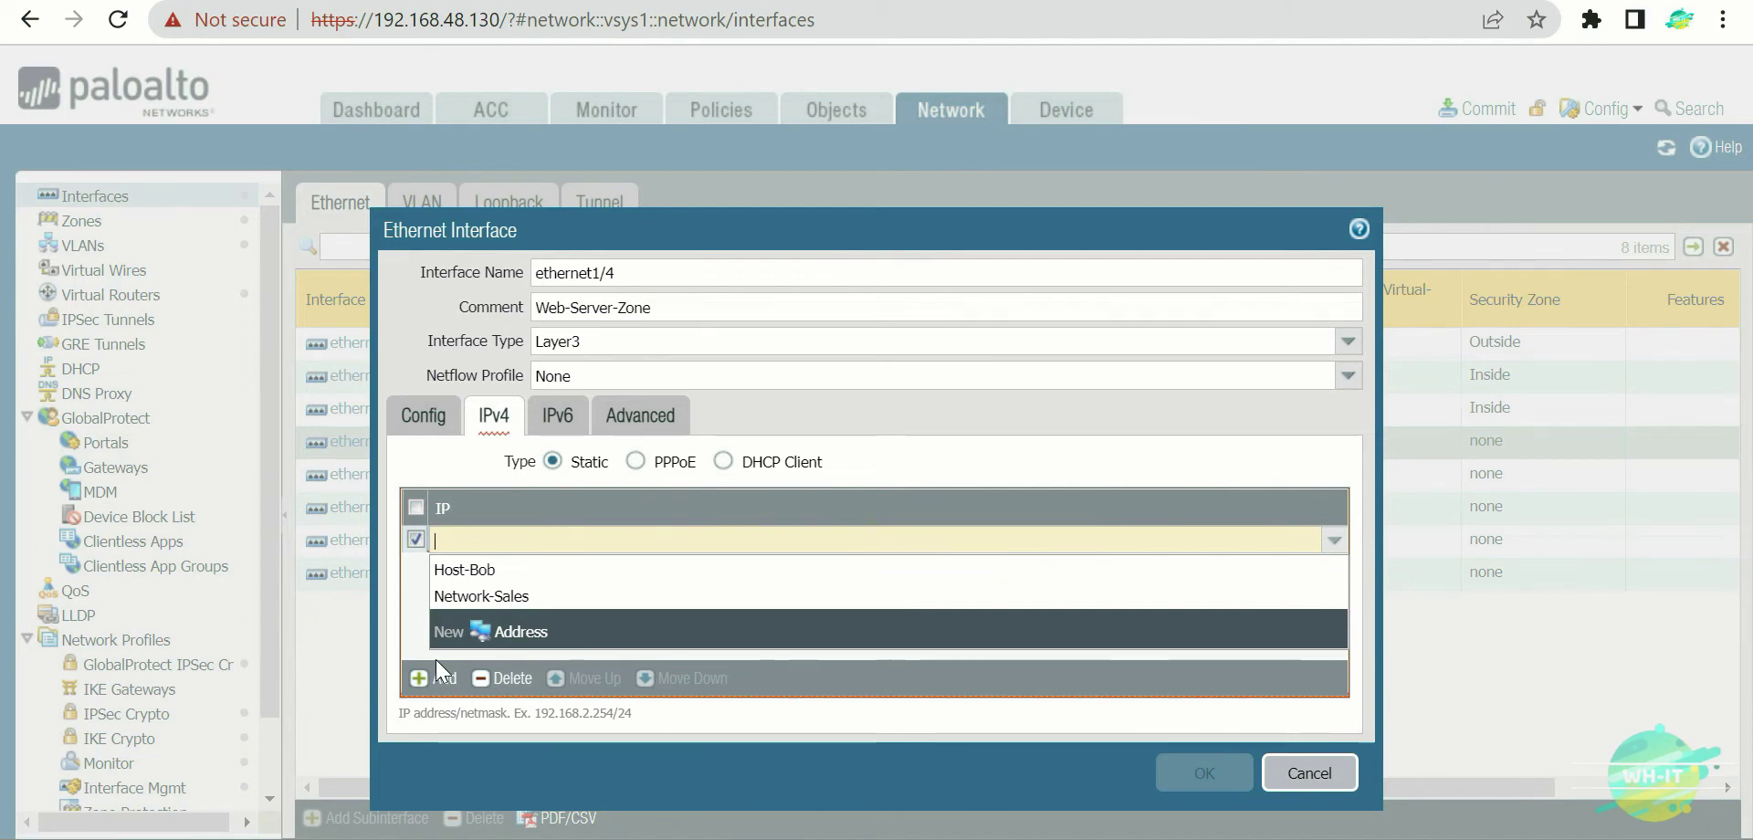
{"action": "type", "text": "192."}
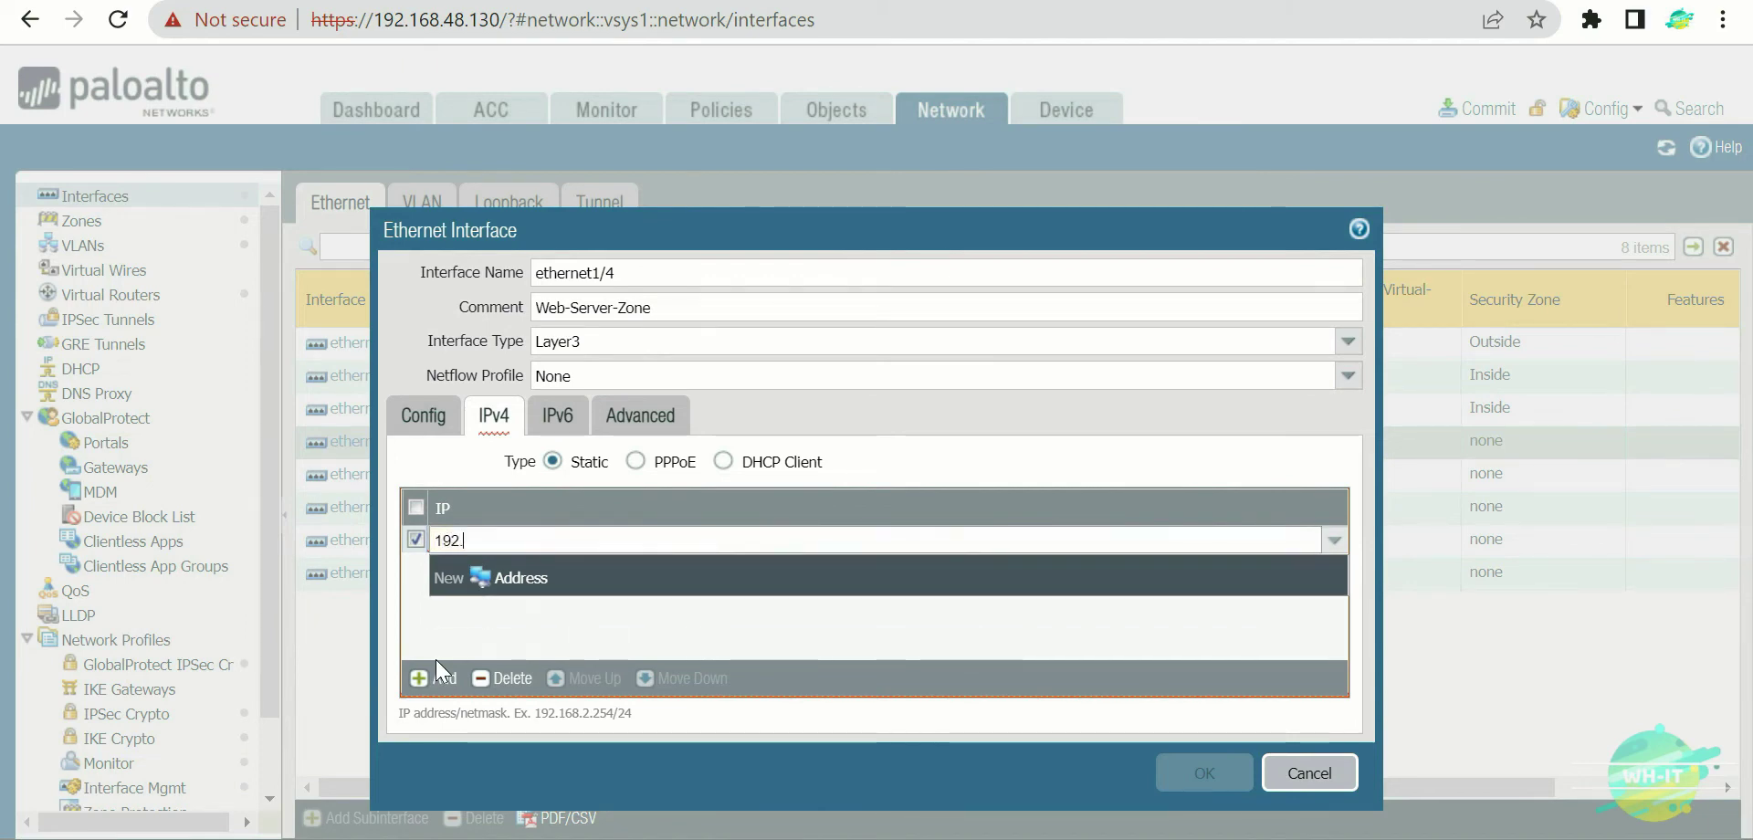
{"action": "type", "text": "168.101.1/24"}
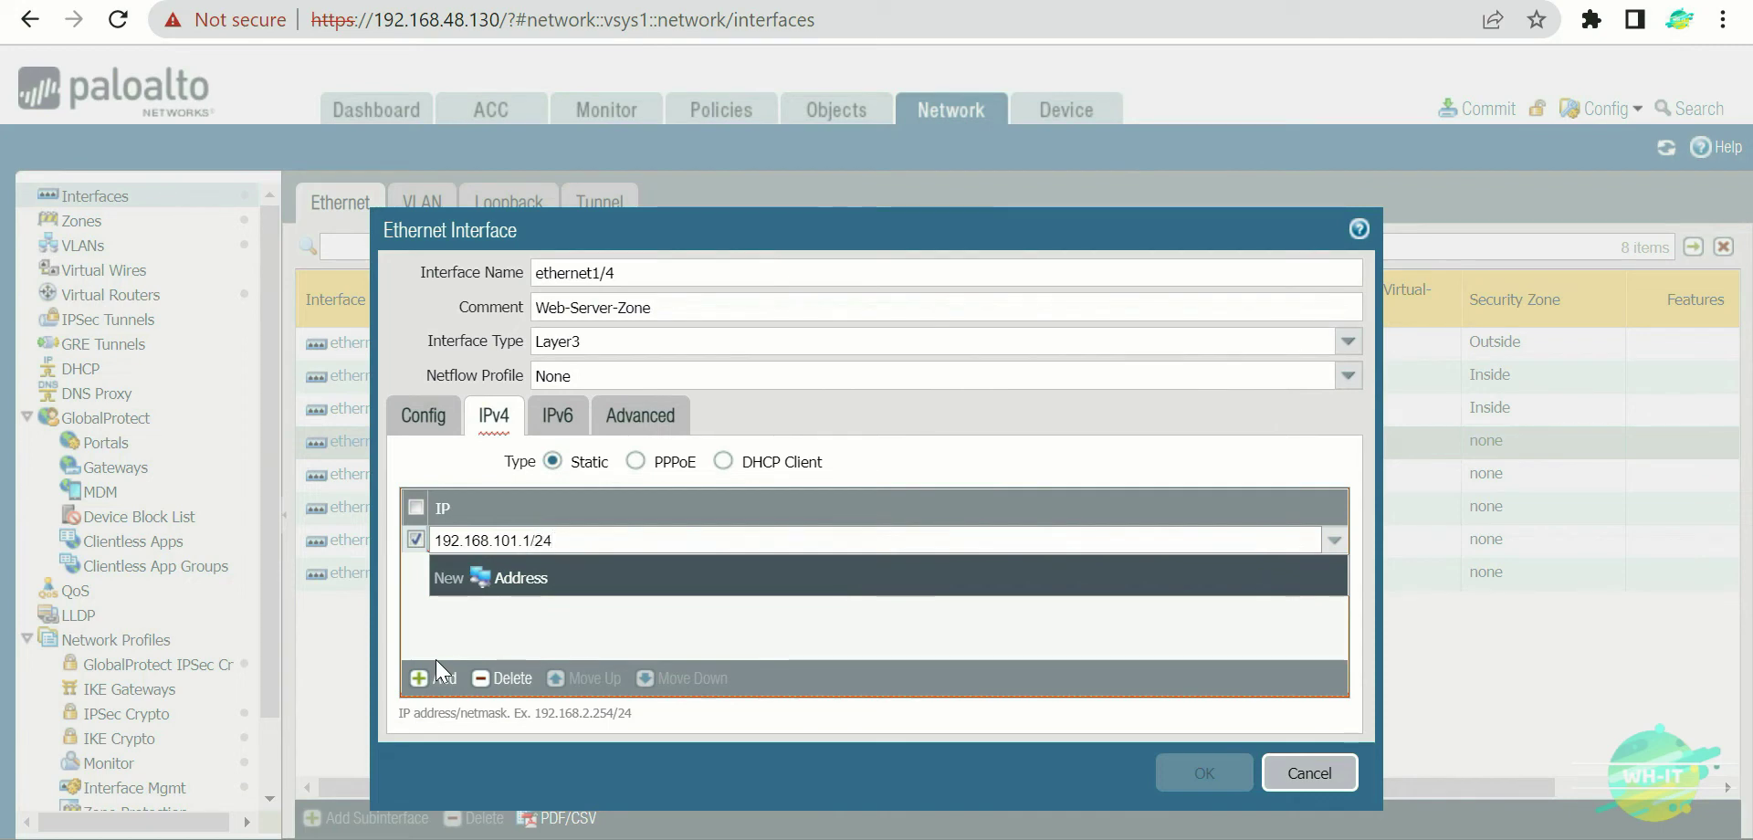
{"action": "key", "text": "Return"}
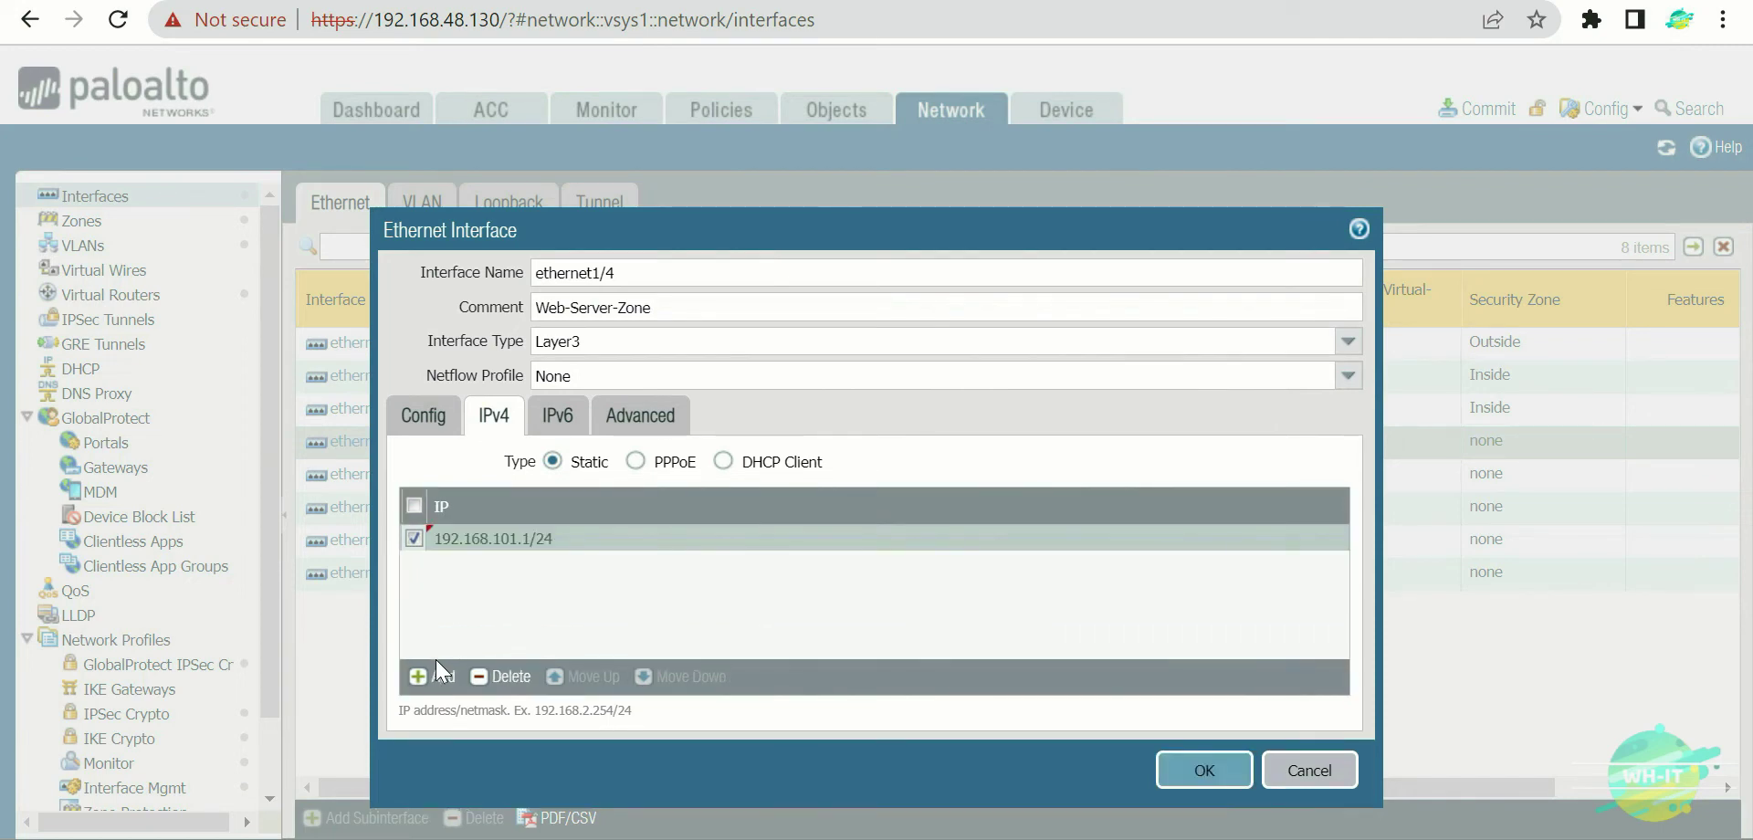
Assign the Ping-Allow management profile to ethernet1/4 and save the interface settings.
{"action": "left_click", "coordinate": [558, 422]}
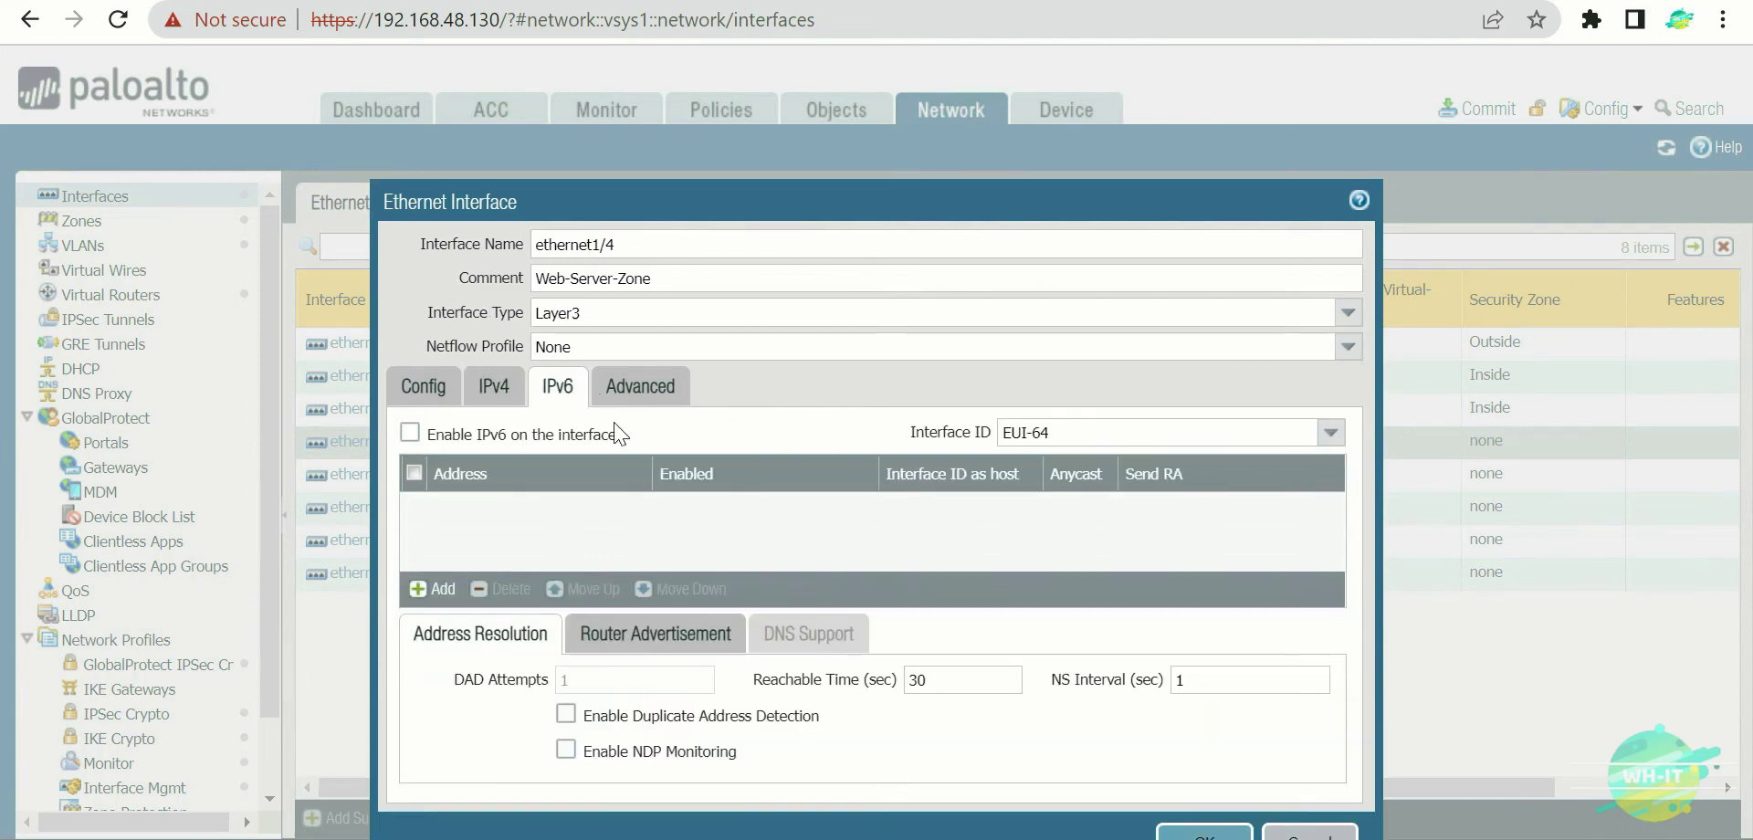
{"action": "left_click", "coordinate": [634, 389]}
{"action": "left_click_drag", "start_coordinate": [743, 211], "coordinate": [743, 167]}
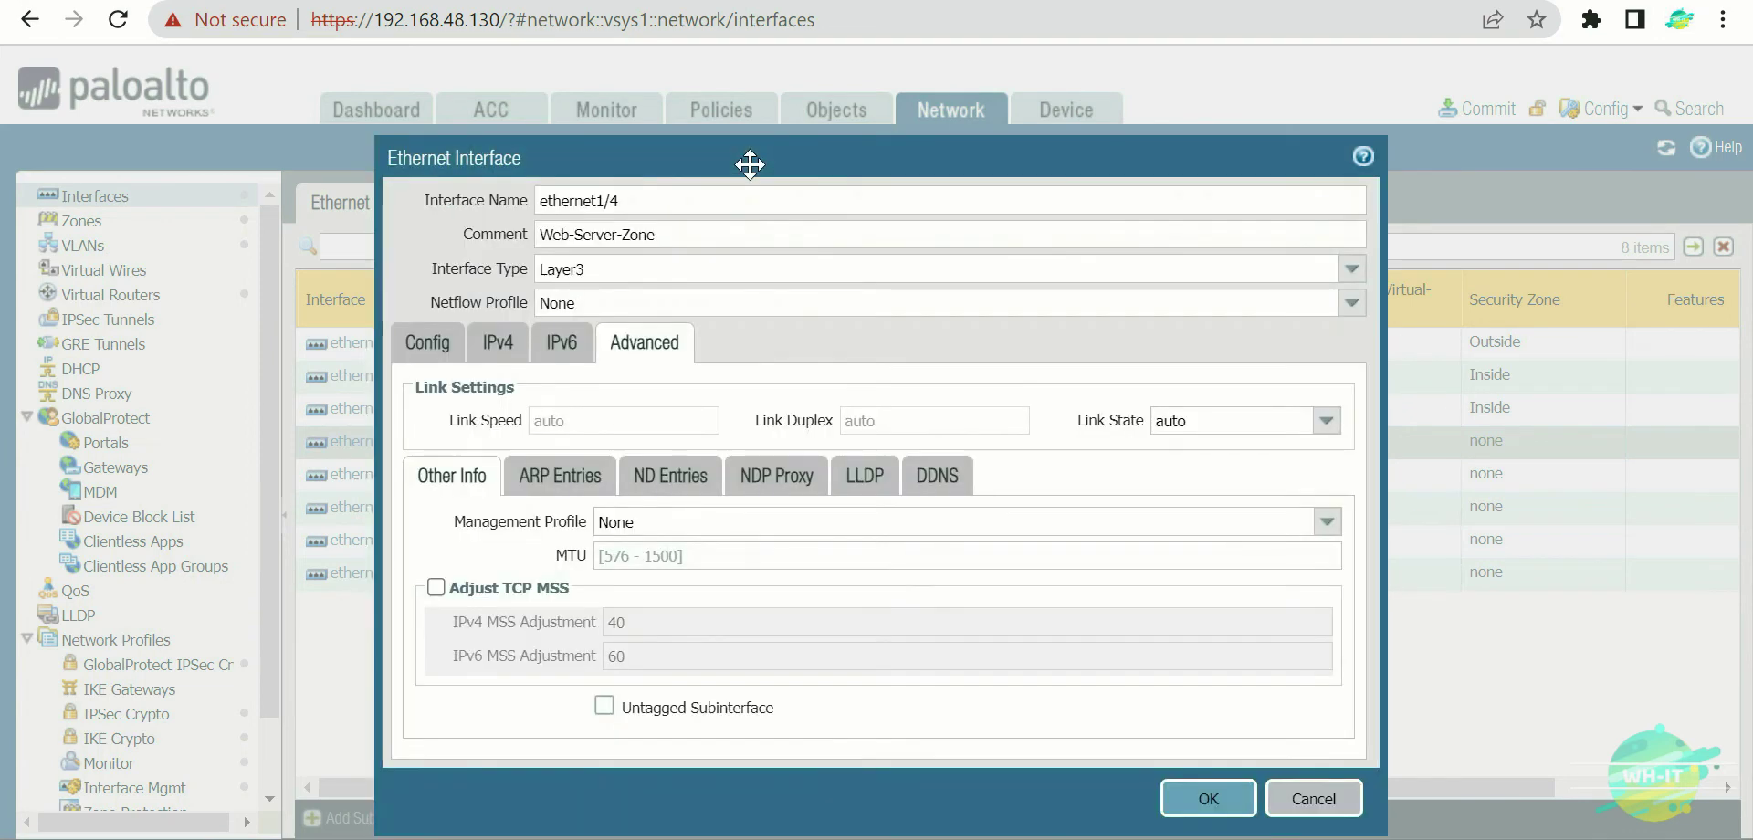
{"action": "left_click", "coordinate": [1327, 521]}
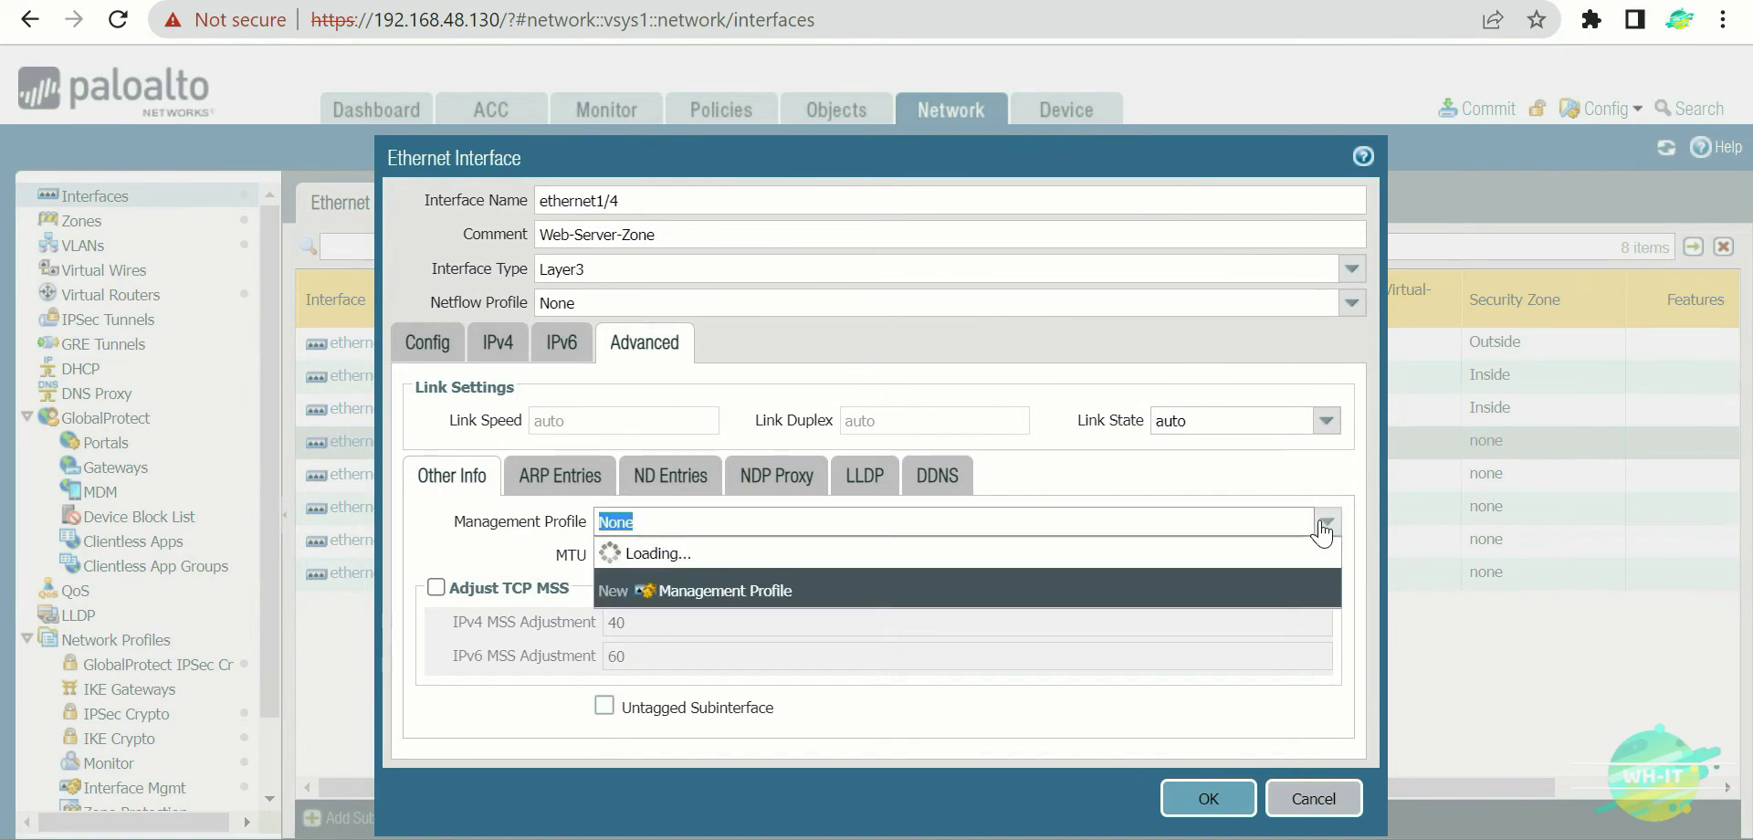
{"action": "left_click", "coordinate": [644, 578]}
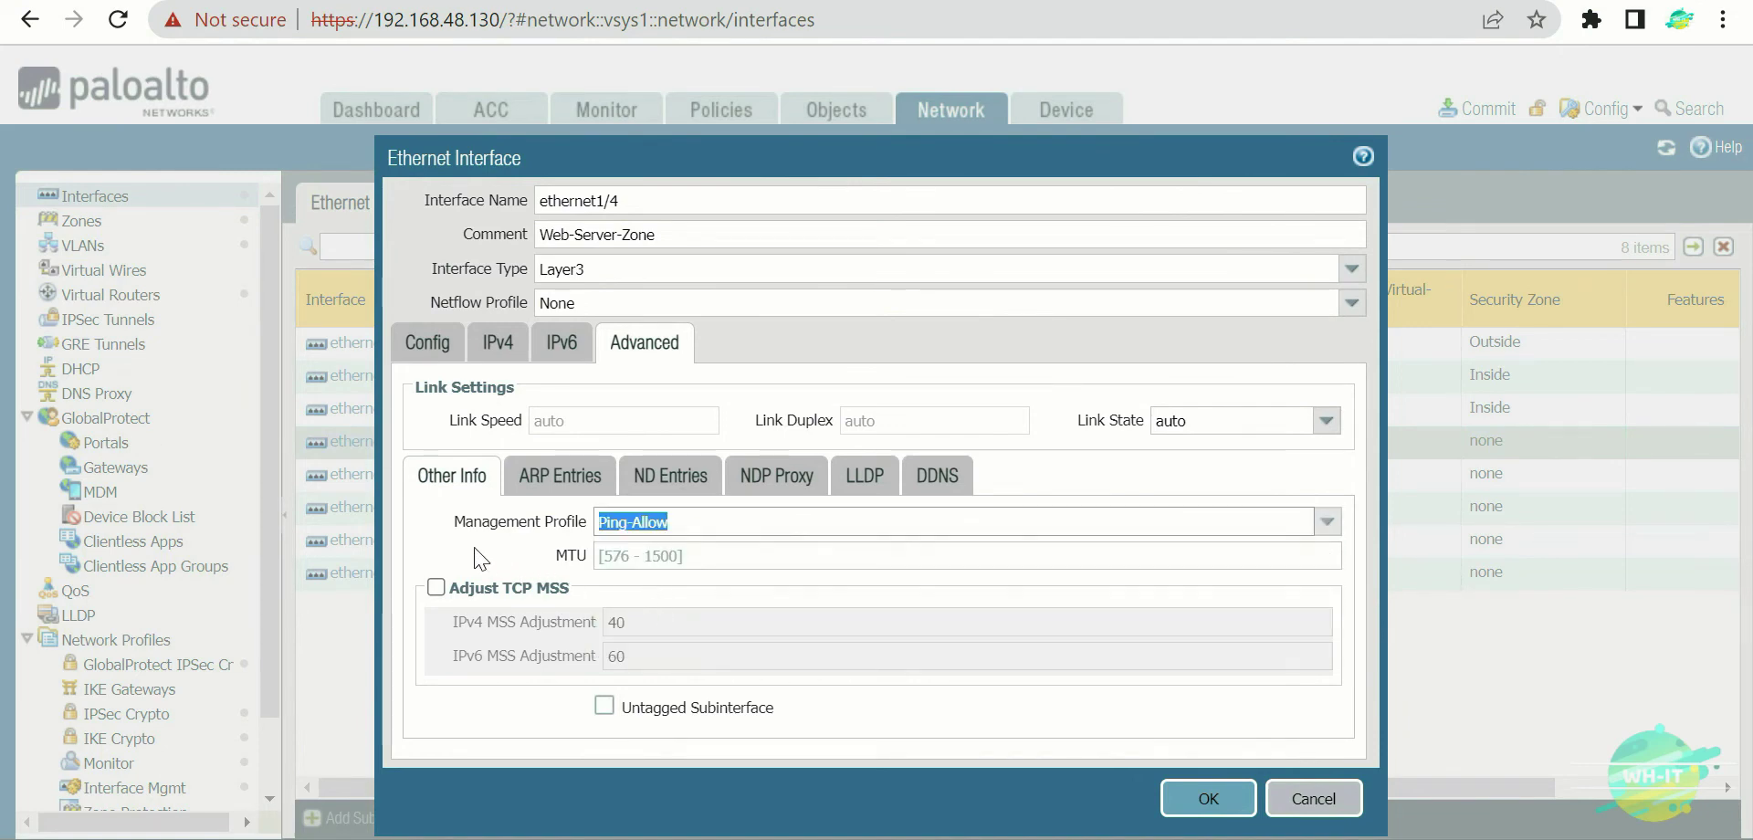
{"action": "key", "text": "Tab"}
{"action": "left_click", "coordinate": [1194, 798]}
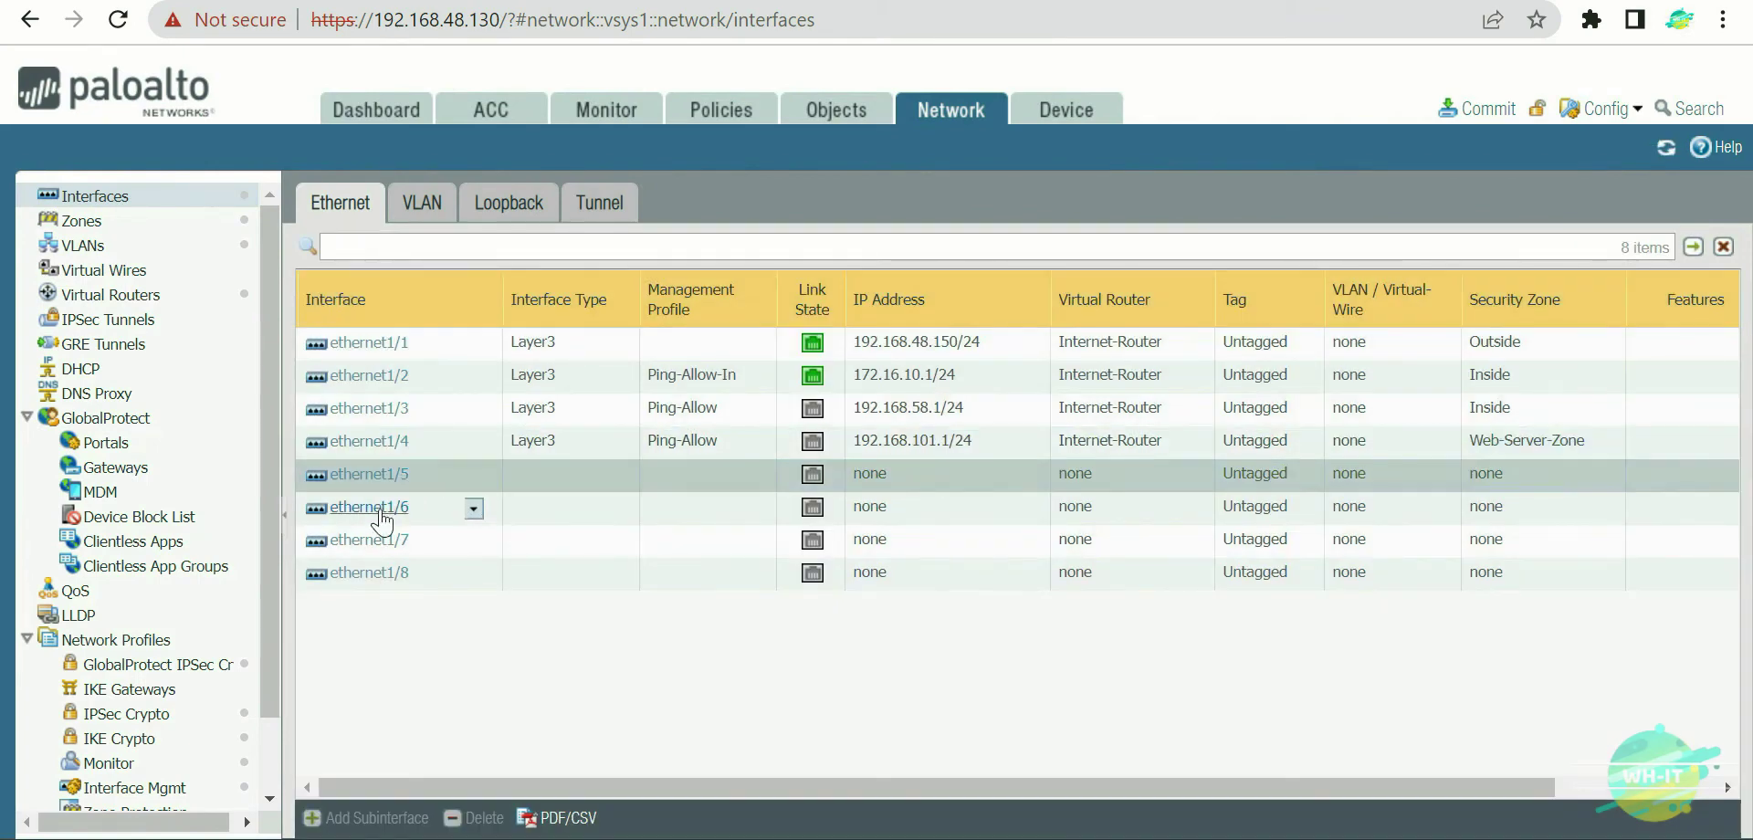
{"action": "left_click", "coordinate": [382, 521]}
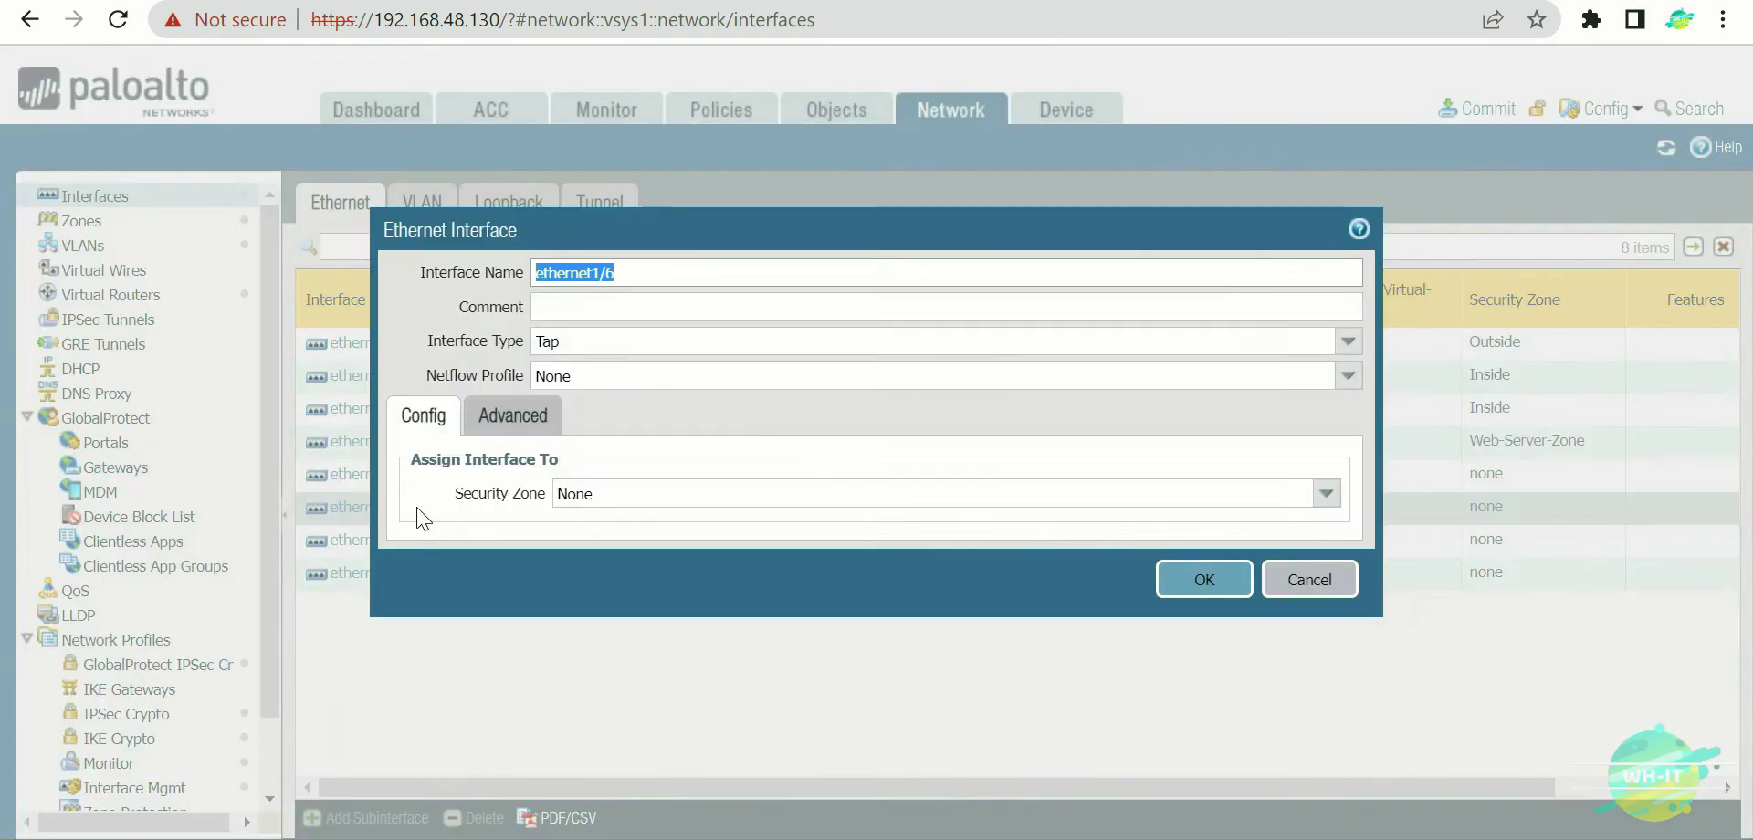
{"action": "left_click", "coordinate": [567, 313]}
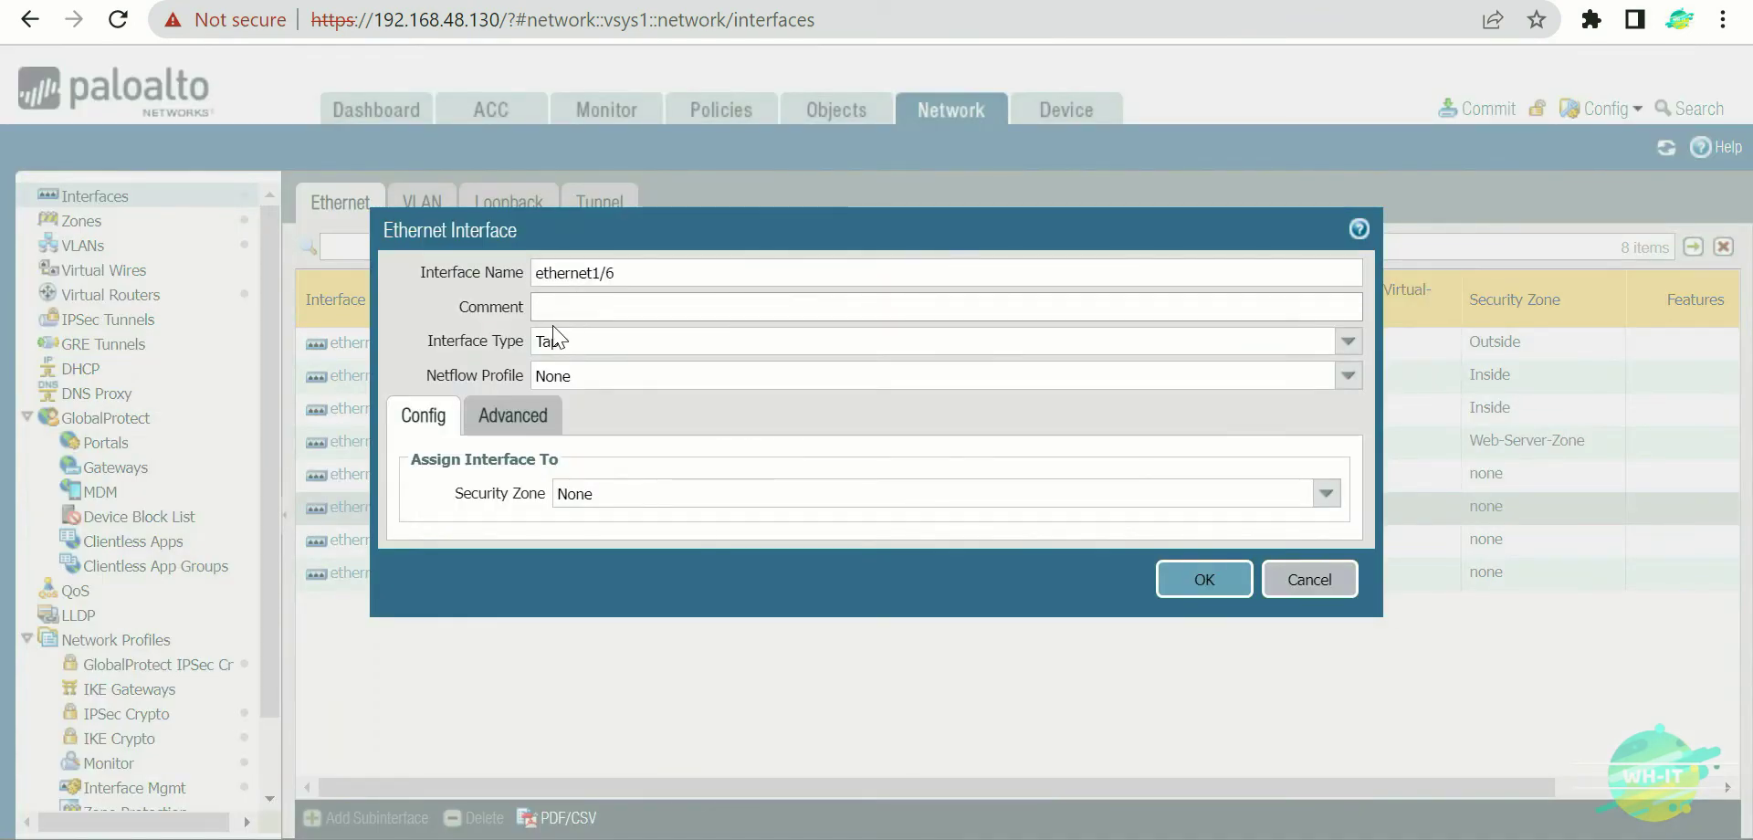
{"action": "left_click", "coordinate": [1311, 579]}
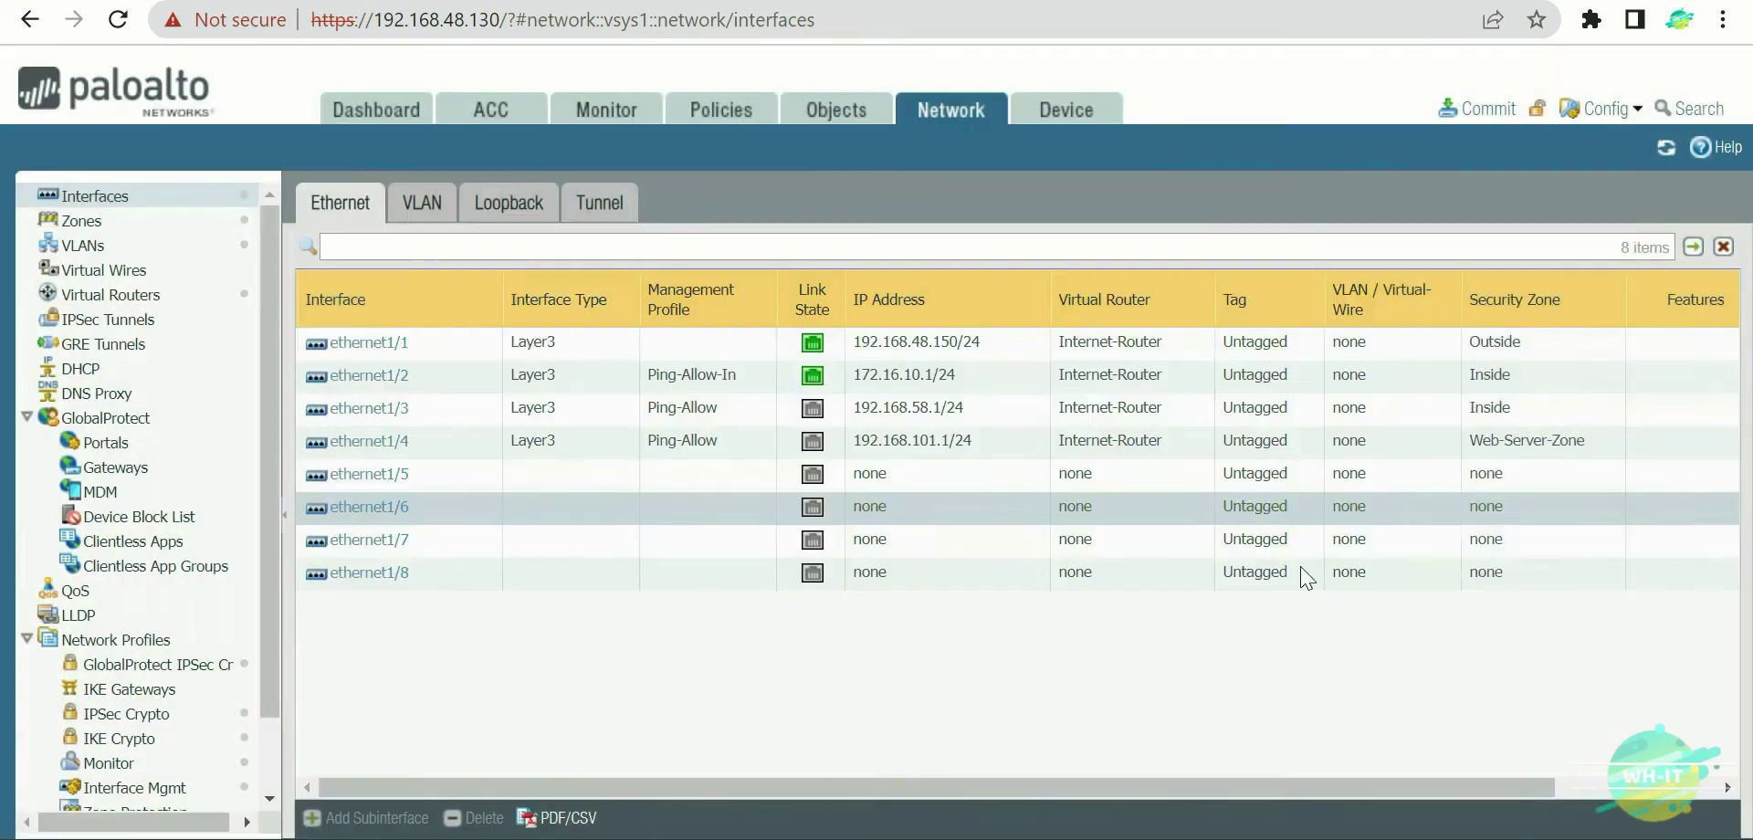
{"action": "left_click", "coordinate": [1539, 343]}
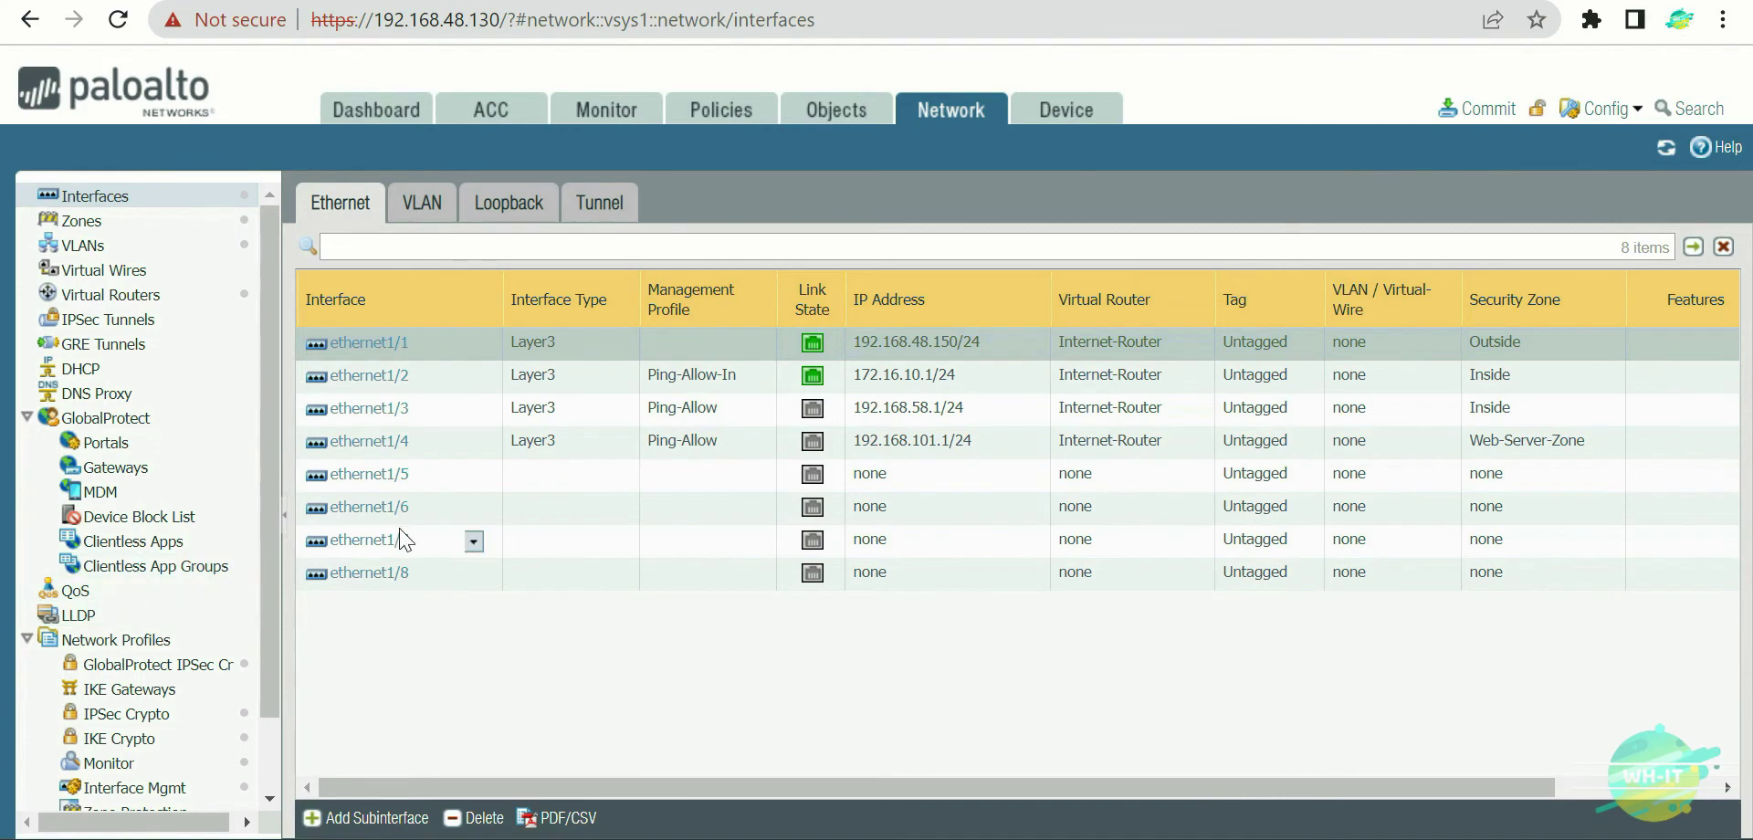
Open ethernet1/6 and set its comment to "INTERNET" and its interface type to Layer3.
{"action": "left_click", "coordinate": [369, 510]}
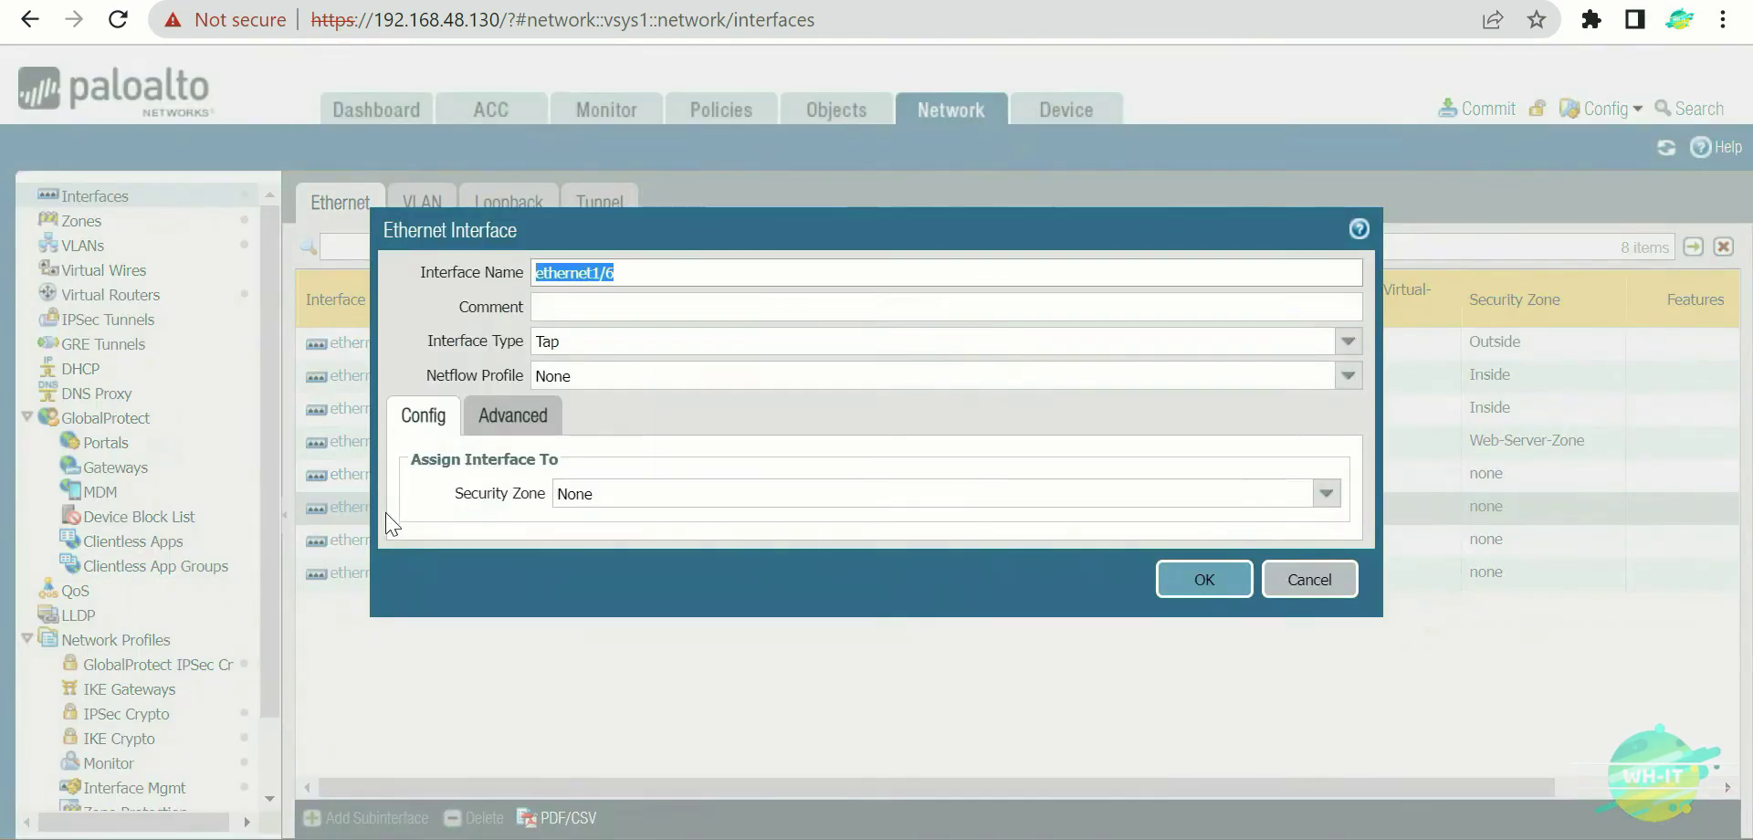
{"action": "left_click", "coordinate": [619, 304]}
{"action": "type", "text": "I"}
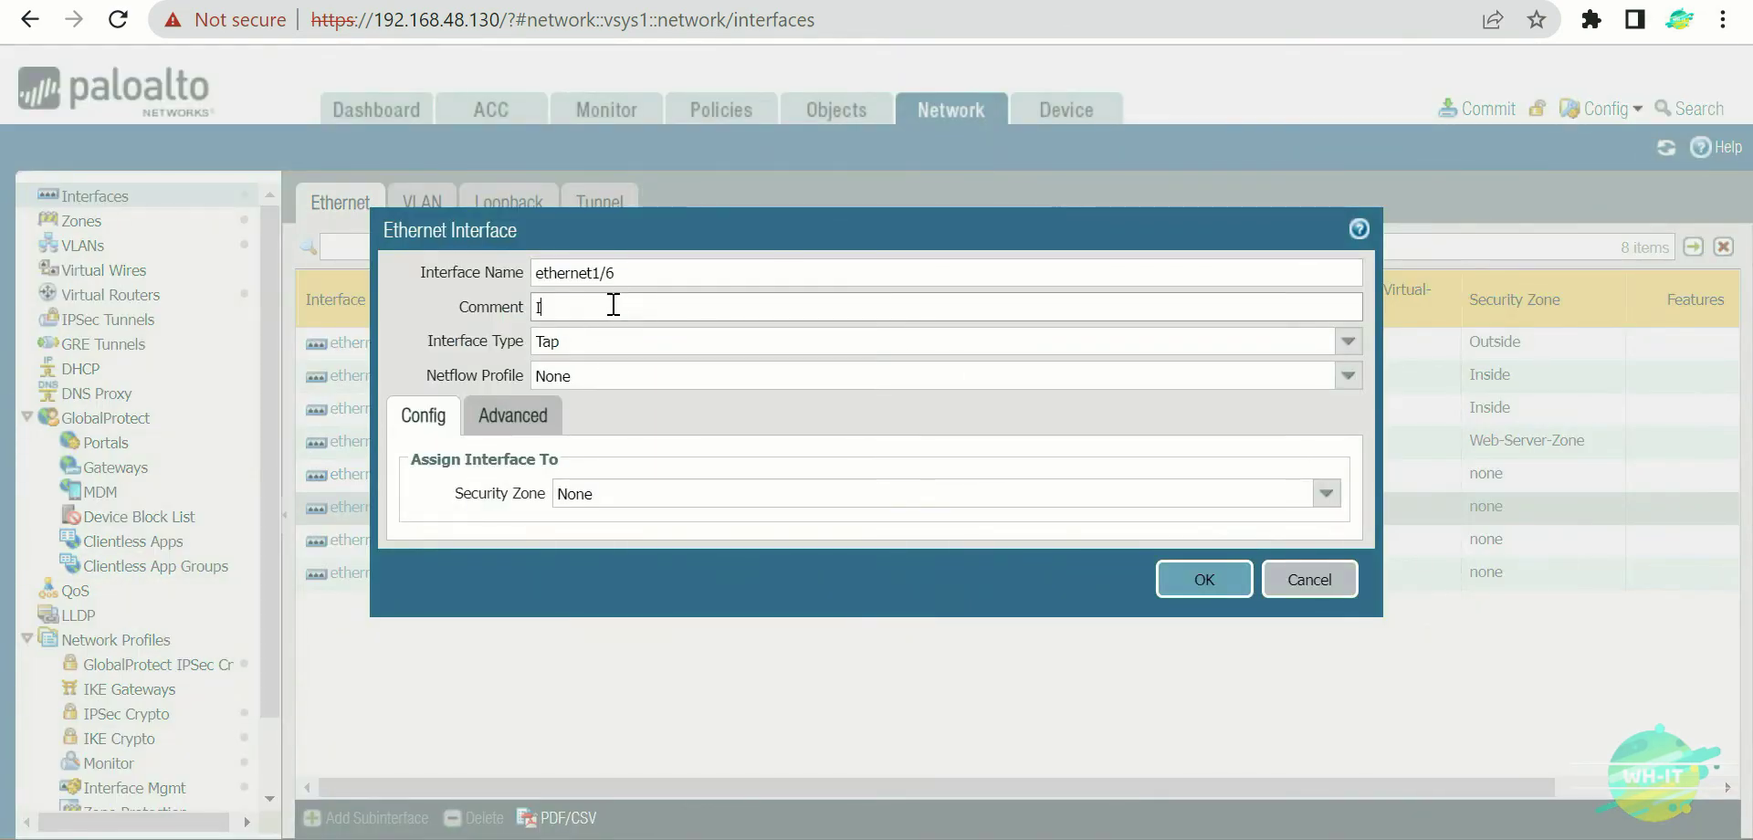
{"action": "type", "text": "NTERNET"}
{"action": "left_click", "coordinate": [1348, 348]}
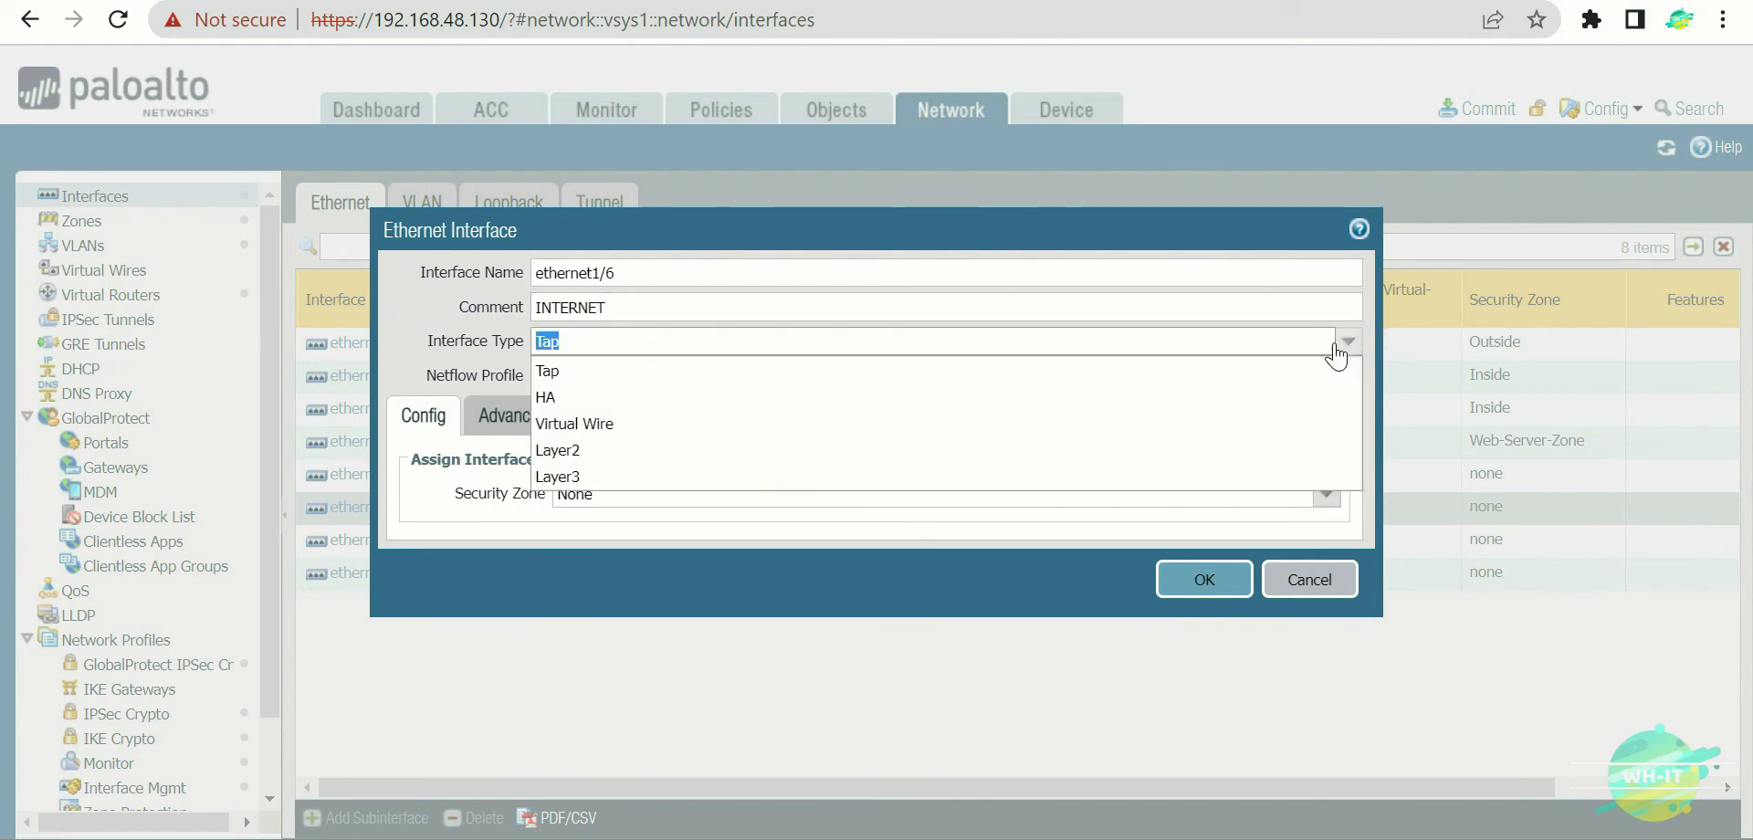
{"action": "left_click", "coordinate": [949, 475]}
Assign ethernet1/6 to the Internet-Router virtual router and the Outside security zone.
{"action": "left_click", "coordinate": [822, 493]}
{"action": "left_click", "coordinate": [621, 575]}
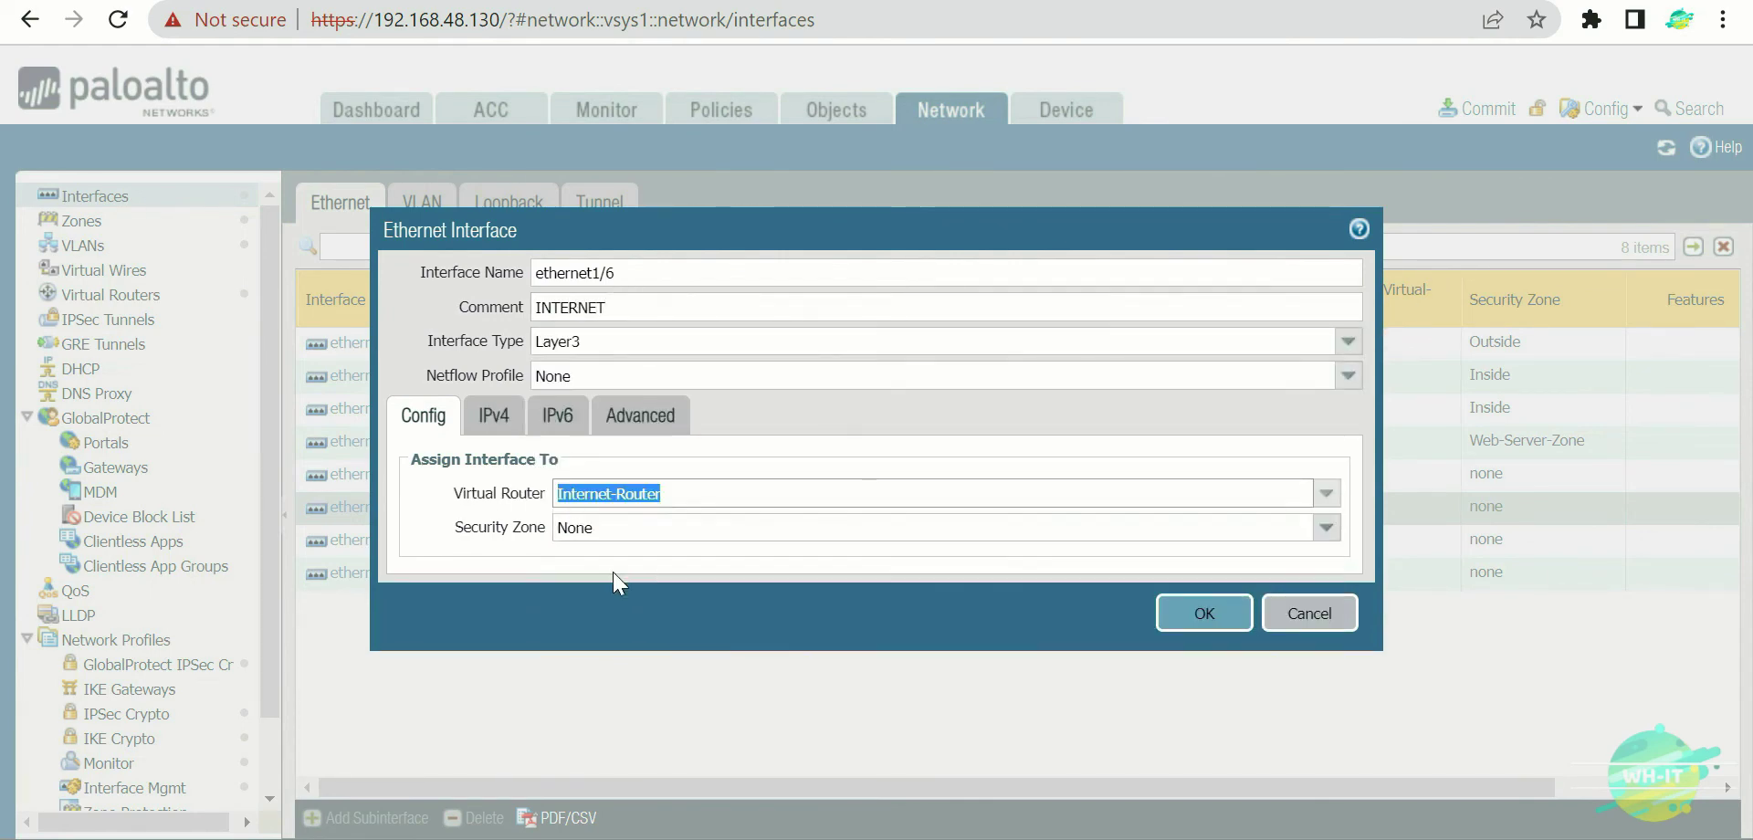
{"action": "left_click", "coordinate": [1325, 528]}
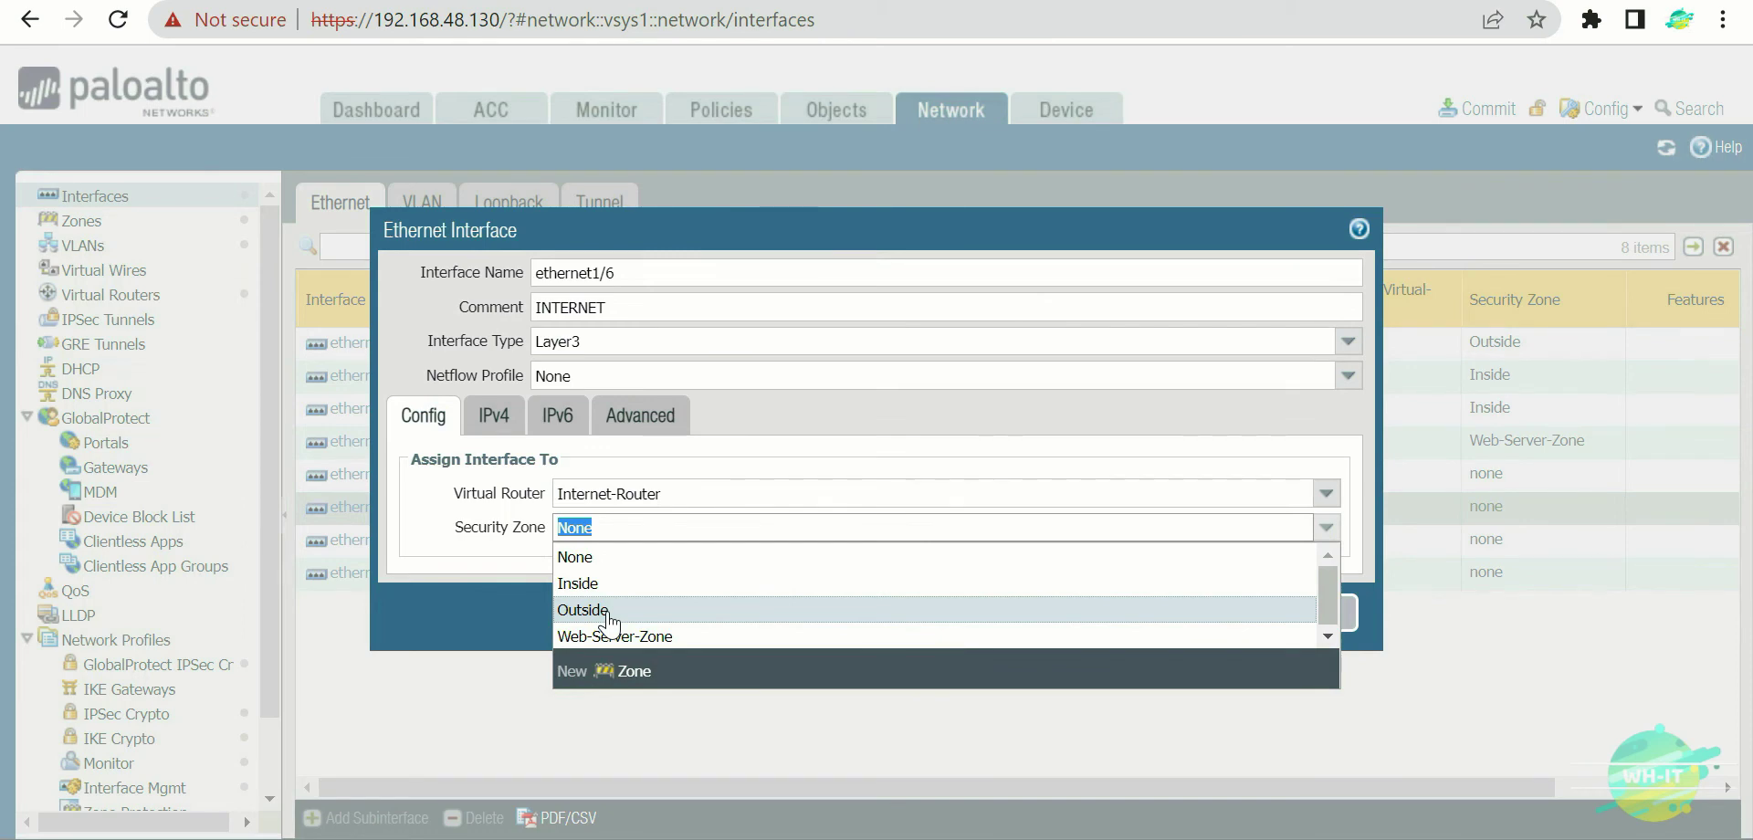
{"action": "left_click", "coordinate": [607, 610]}
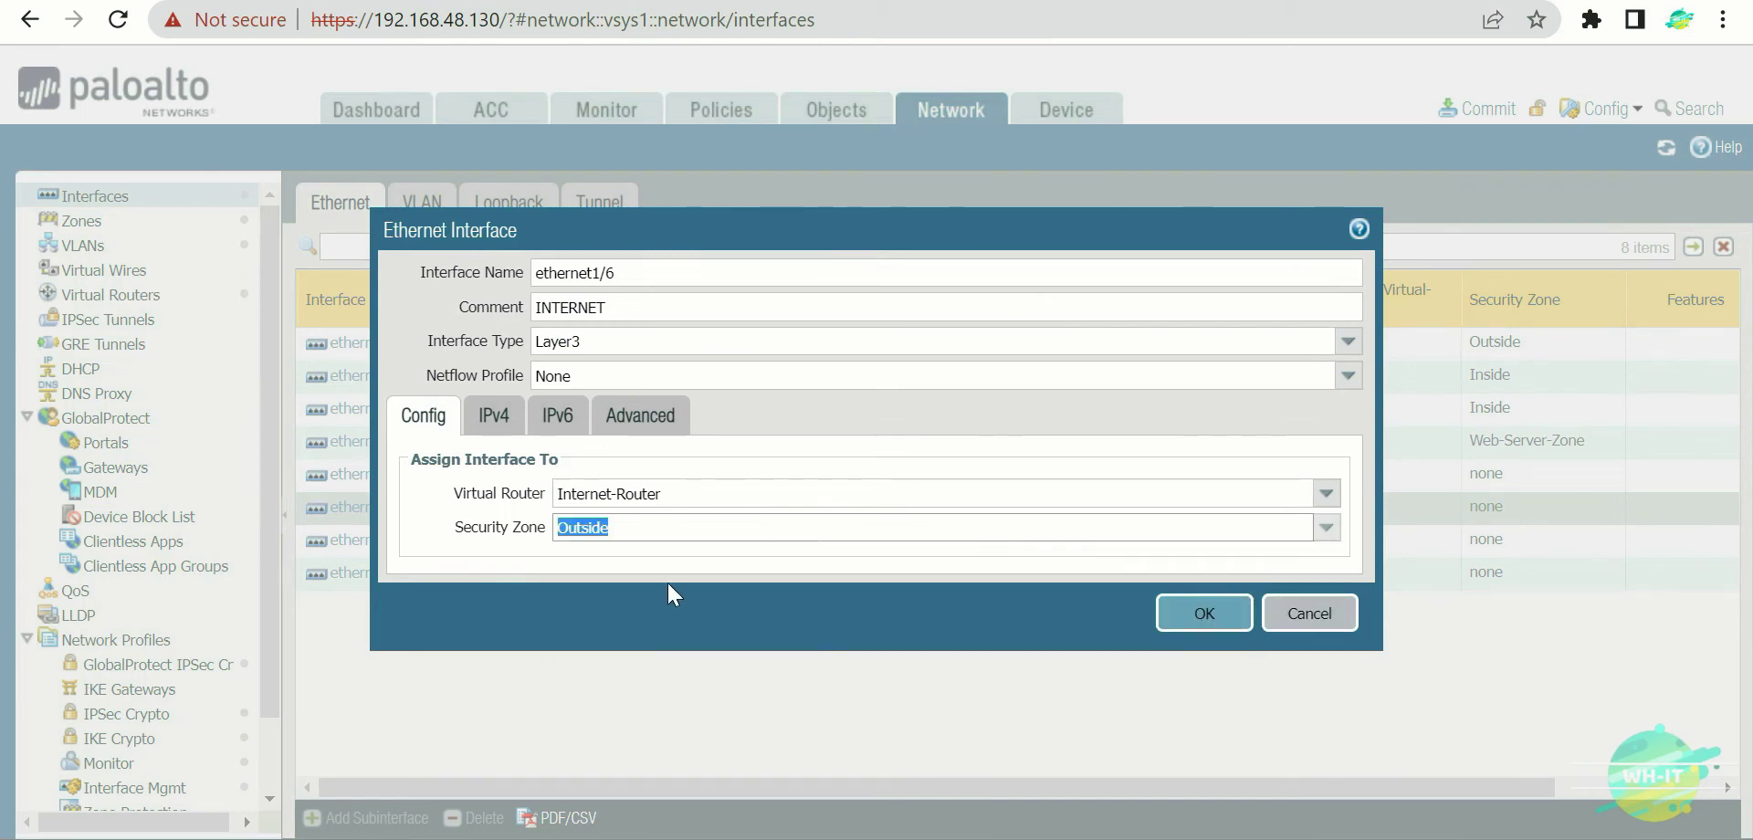
Add the static IPv4 address 1.2.3.100/29 to ethernet1/6.
{"action": "left_click", "coordinate": [494, 416]}
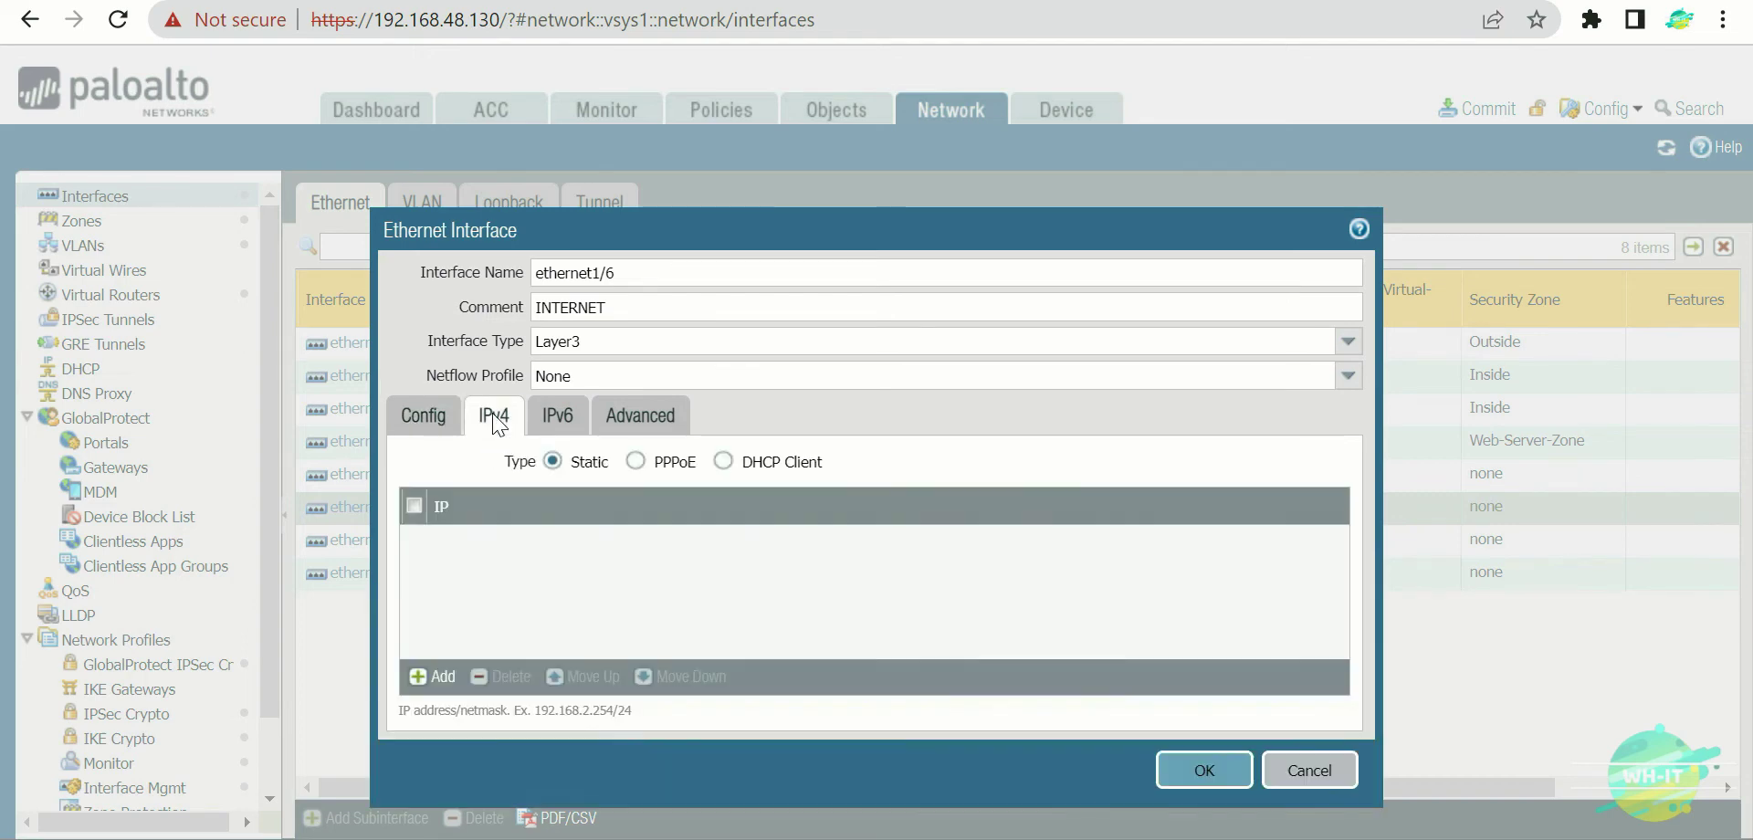
{"action": "left_click", "coordinate": [433, 679]}
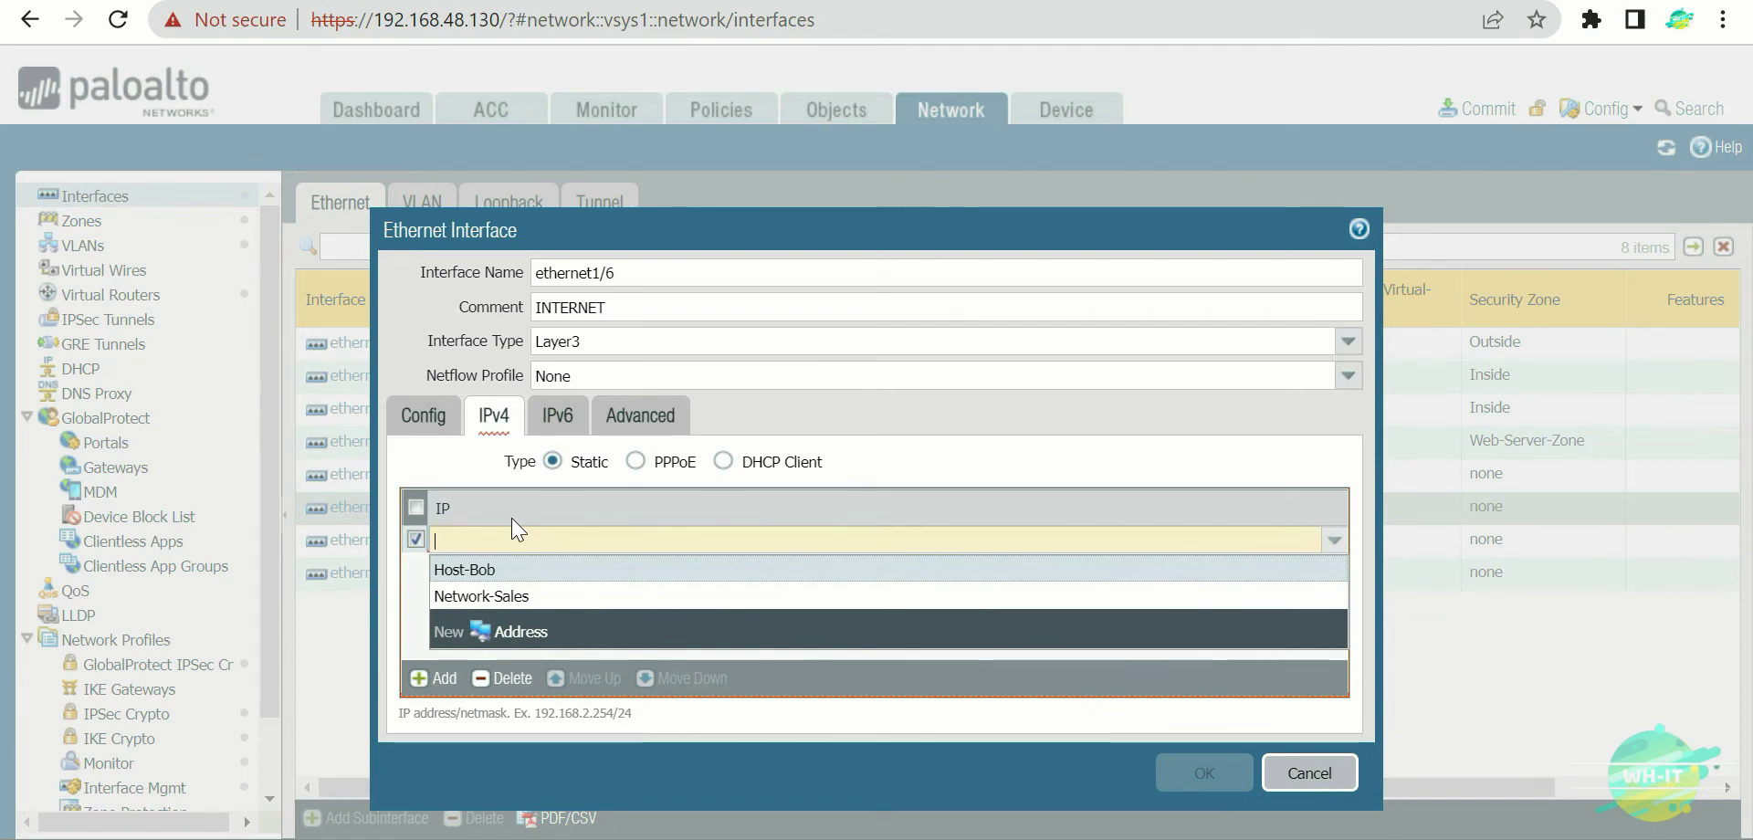
{"action": "type", "text": "1.2"}
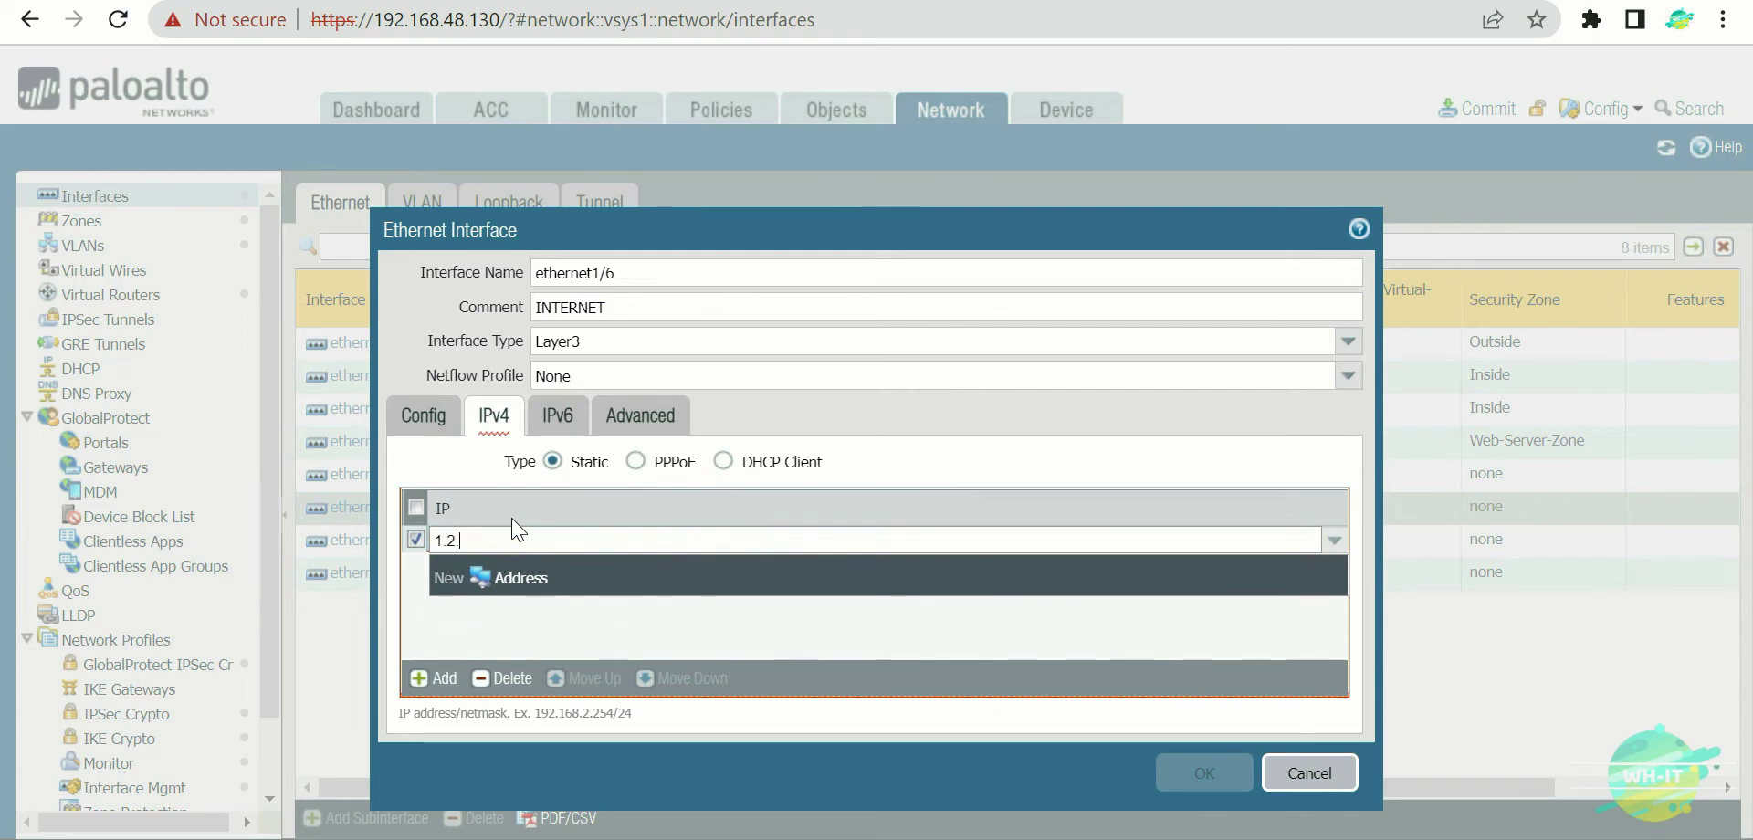
{"action": "type", "text": ".3.100"}
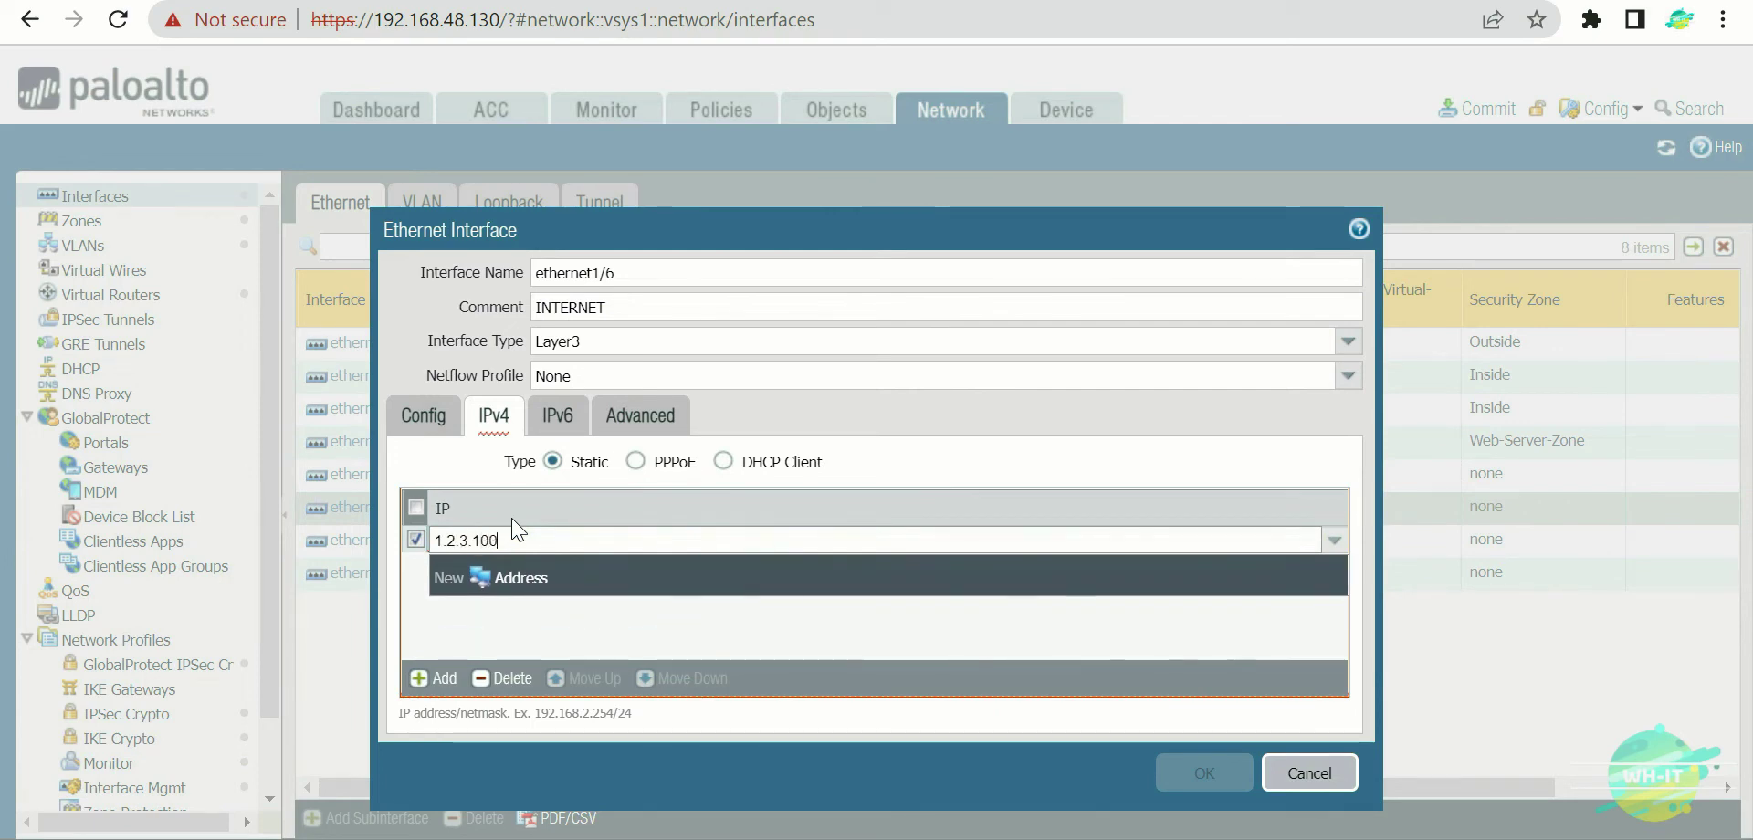
{"action": "type", "text": "/30"}
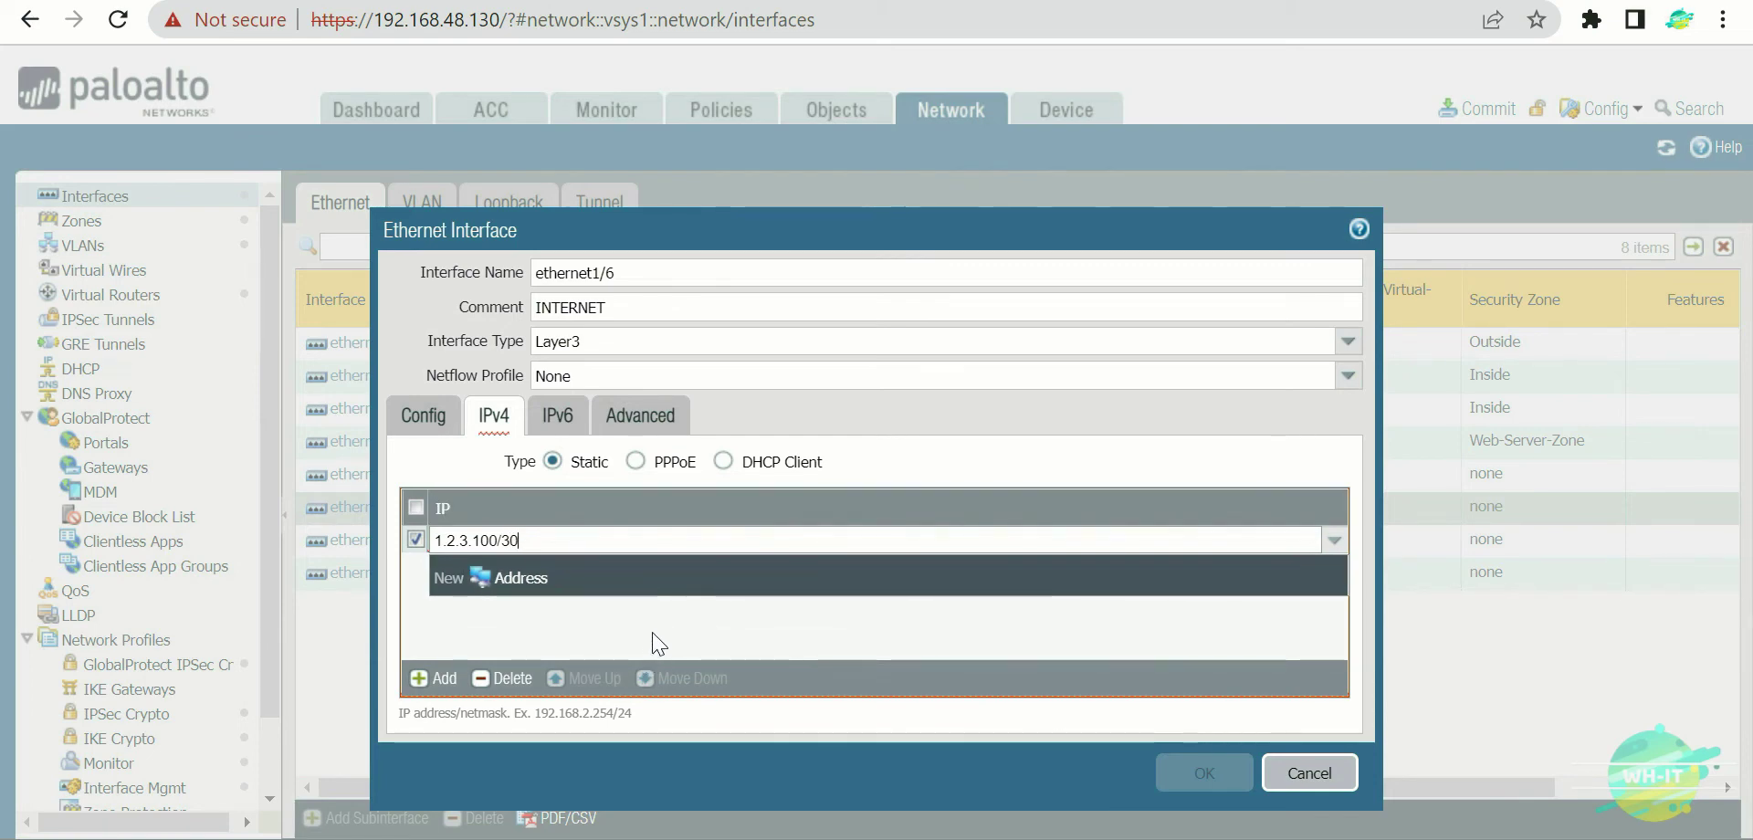
{"action": "key", "text": "BackSpace"}
{"action": "key", "text": "BackSpace"}
{"action": "type", "text": "29"}
{"action": "left_click", "coordinate": [653, 643]}
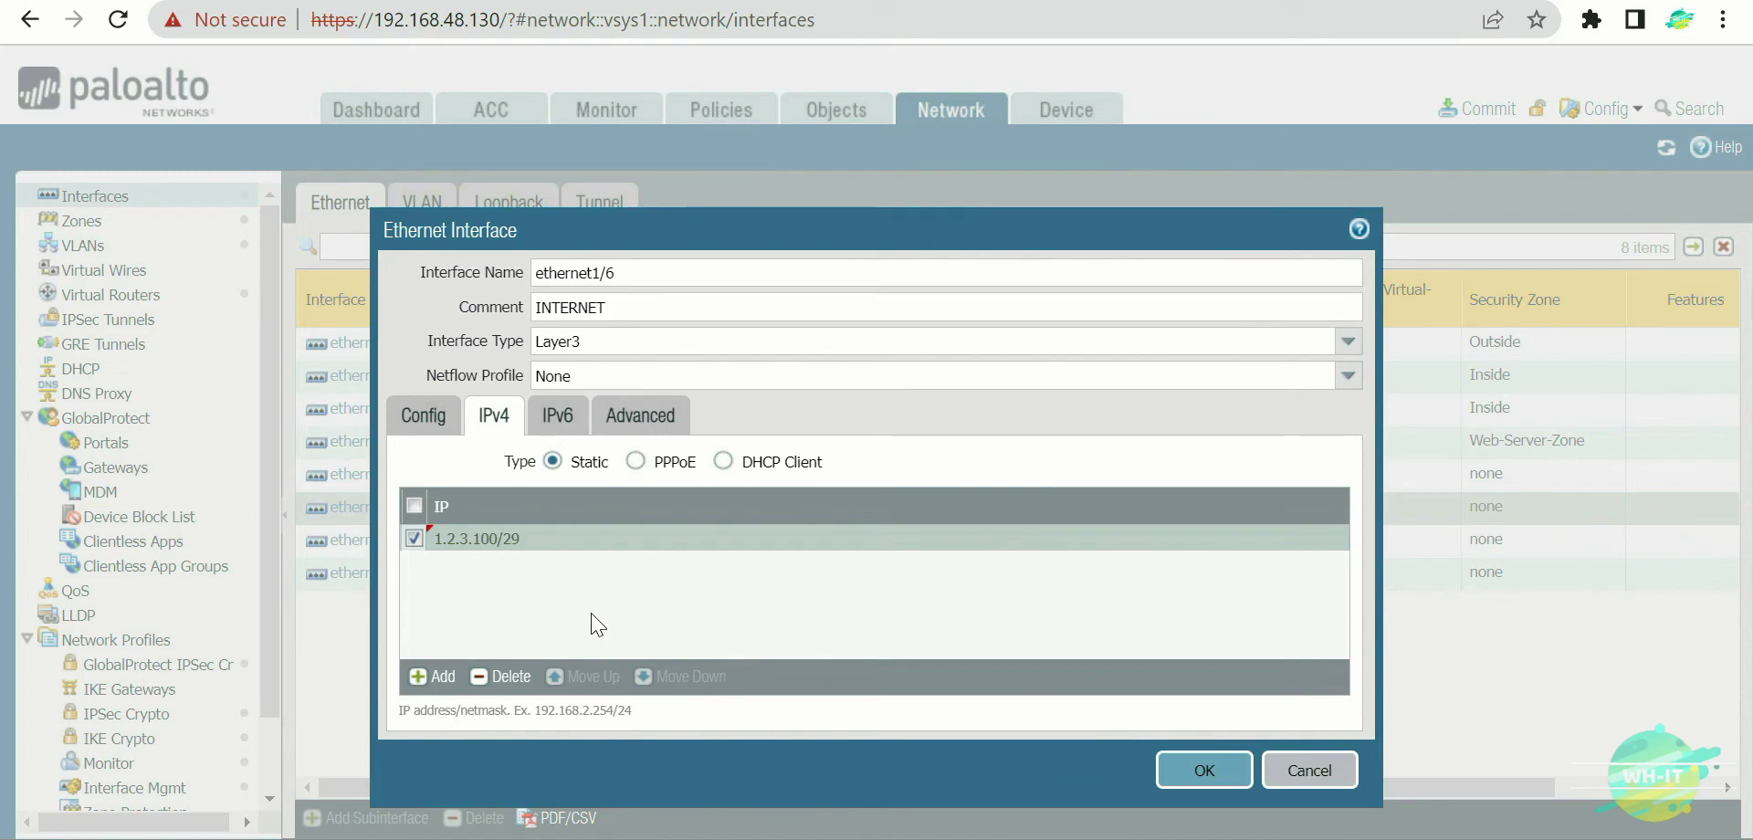
Leave the management profile of ethernet1/6 at None in the advanced settings and save the interface.
{"action": "left_click", "coordinate": [681, 418]}
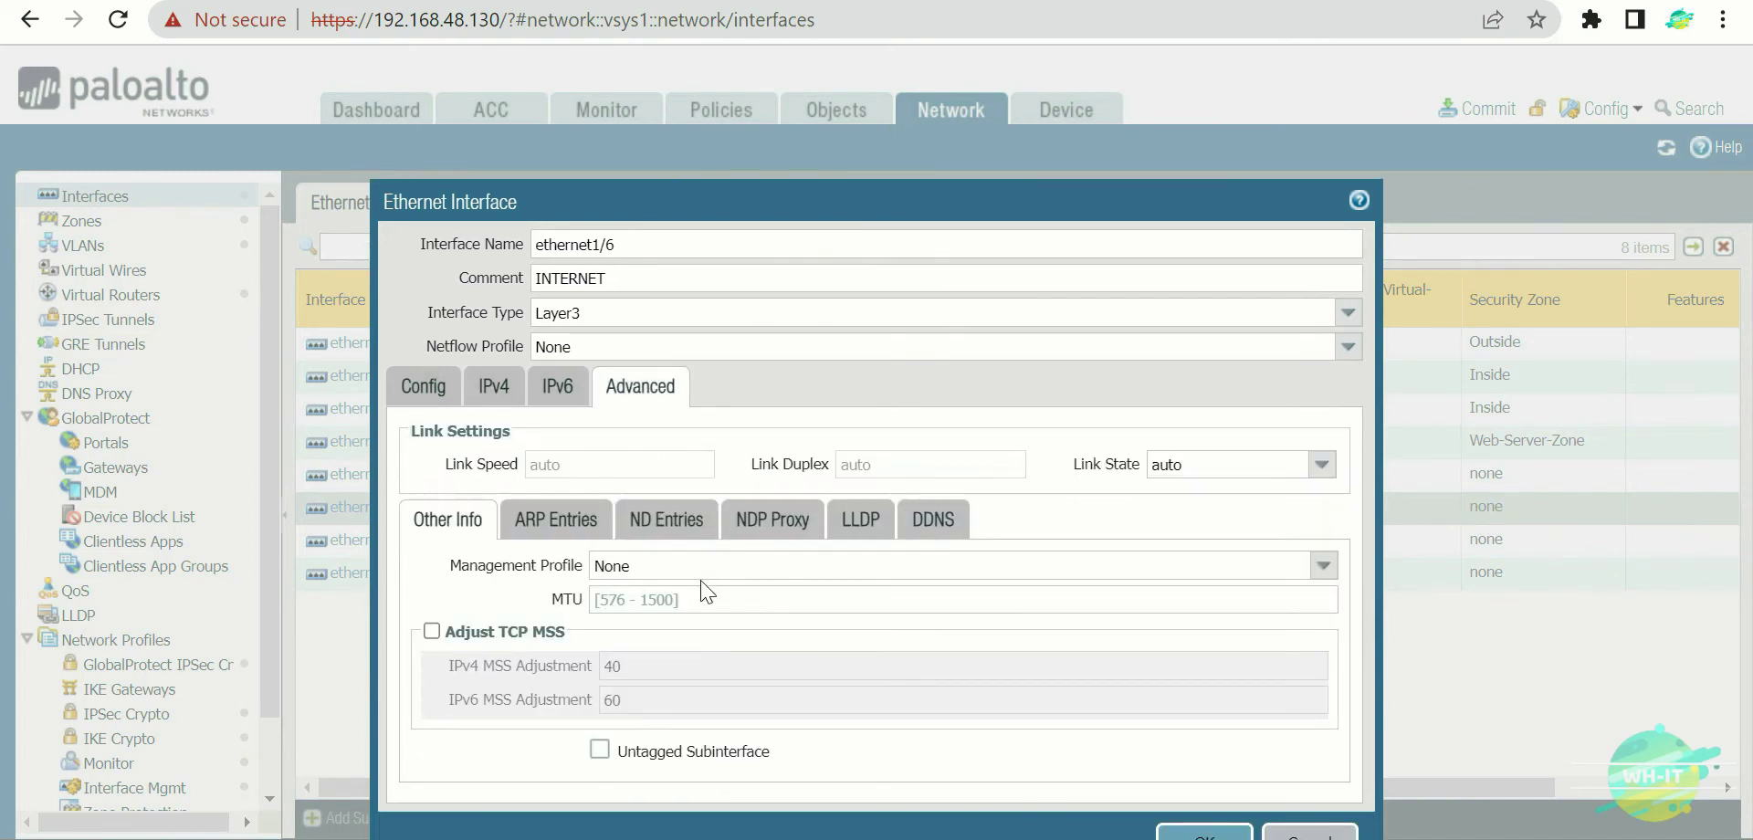
{"action": "left_click", "coordinate": [1321, 566]}
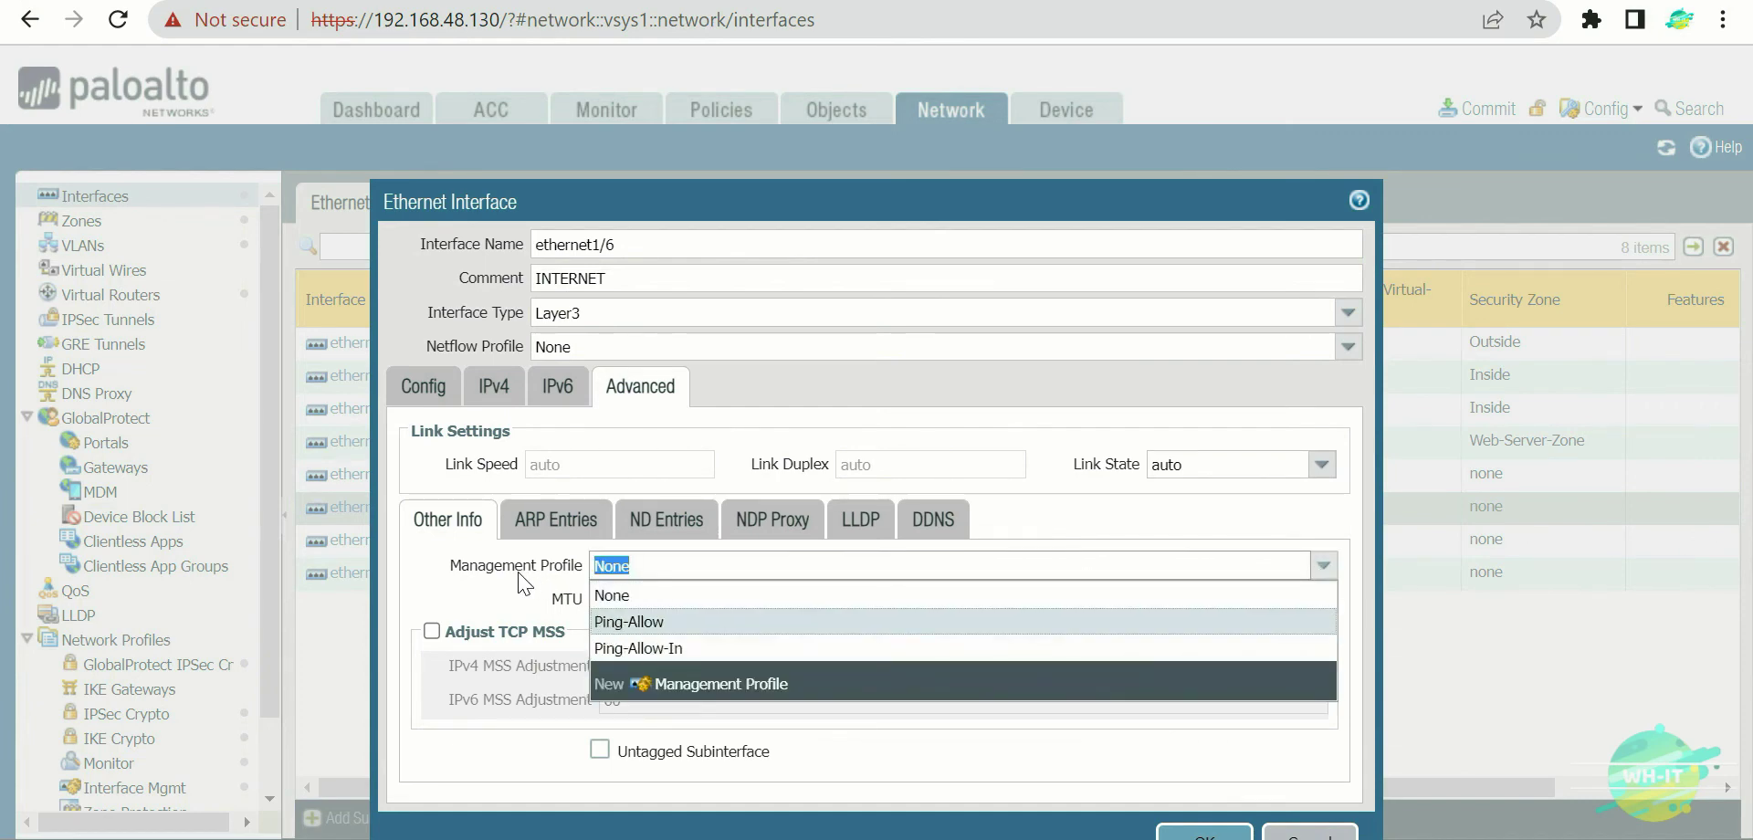
{"action": "left_click", "coordinate": [463, 587]}
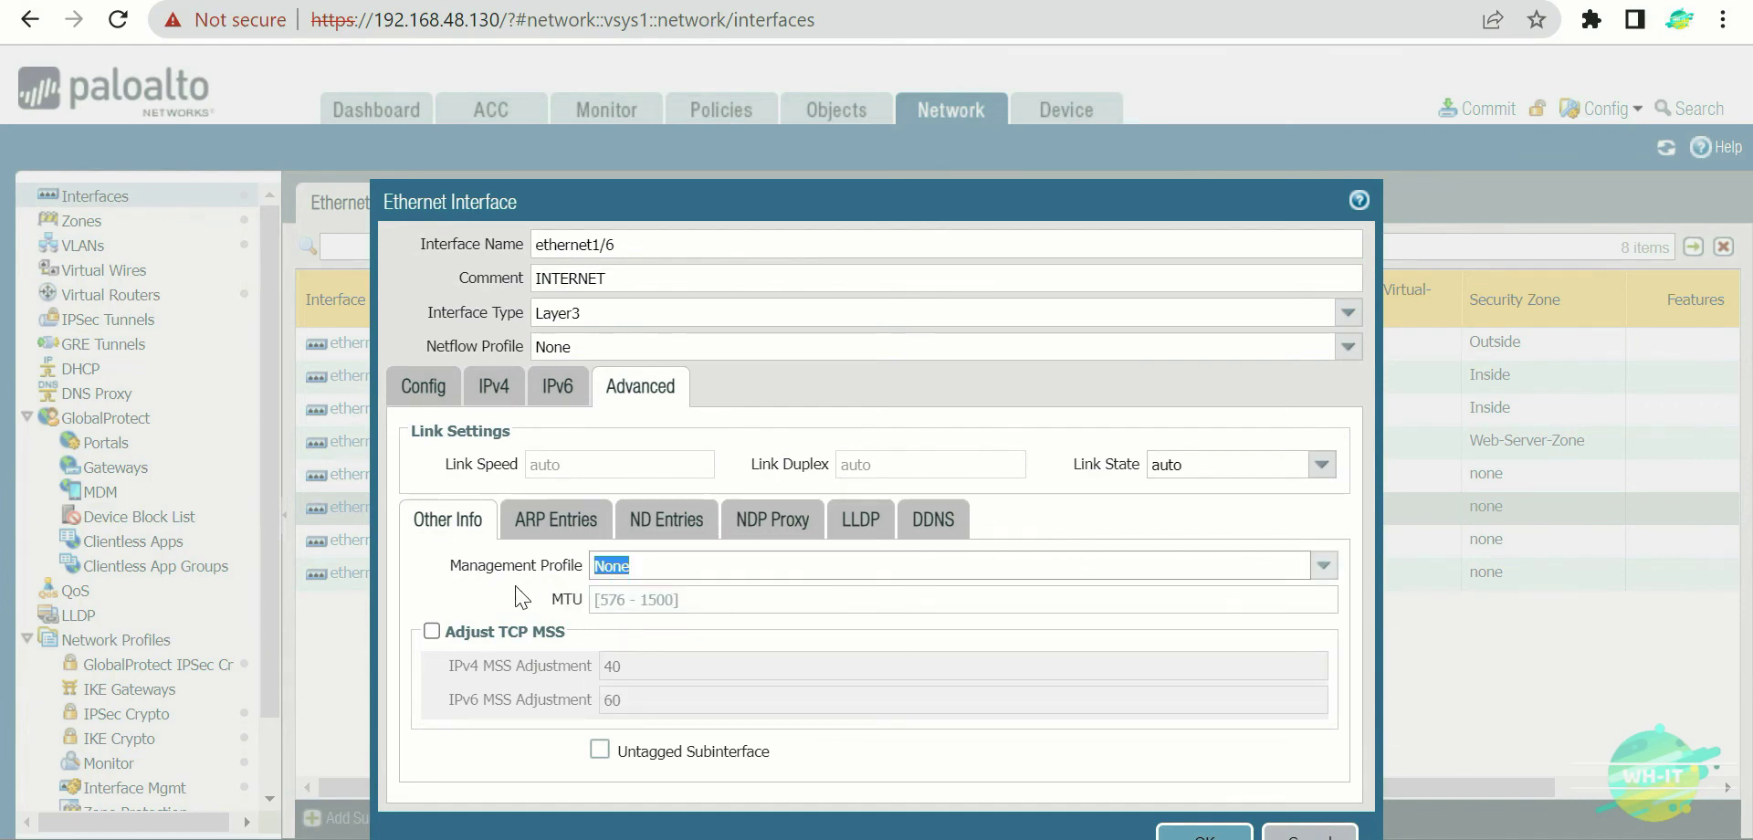
{"action": "key", "text": "Tab"}
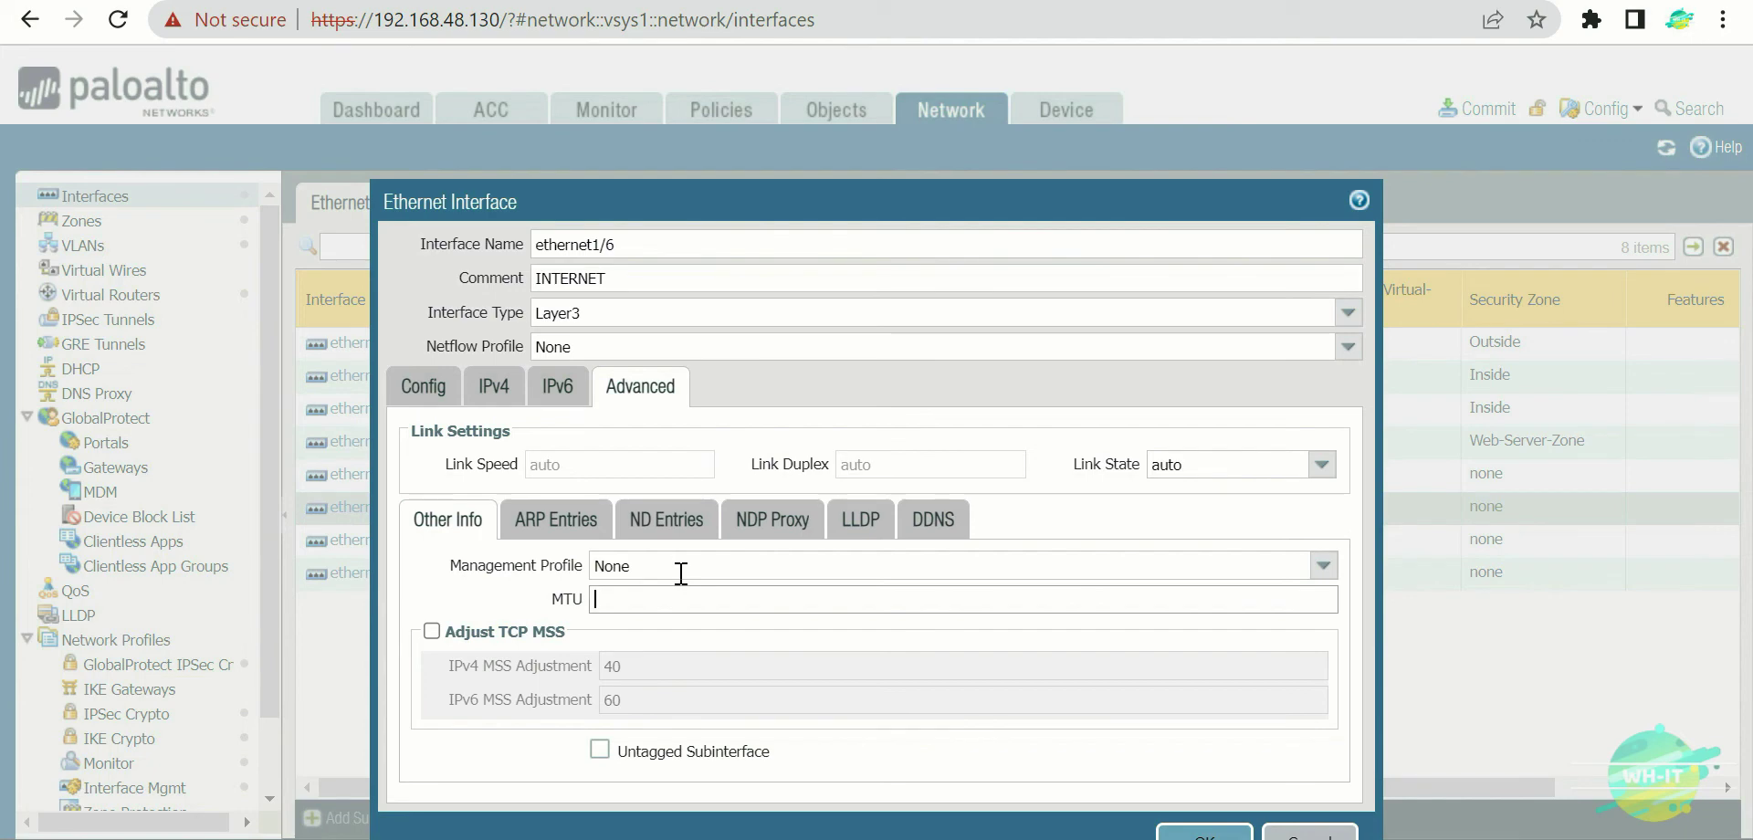
{"action": "left_click", "coordinate": [493, 588]}
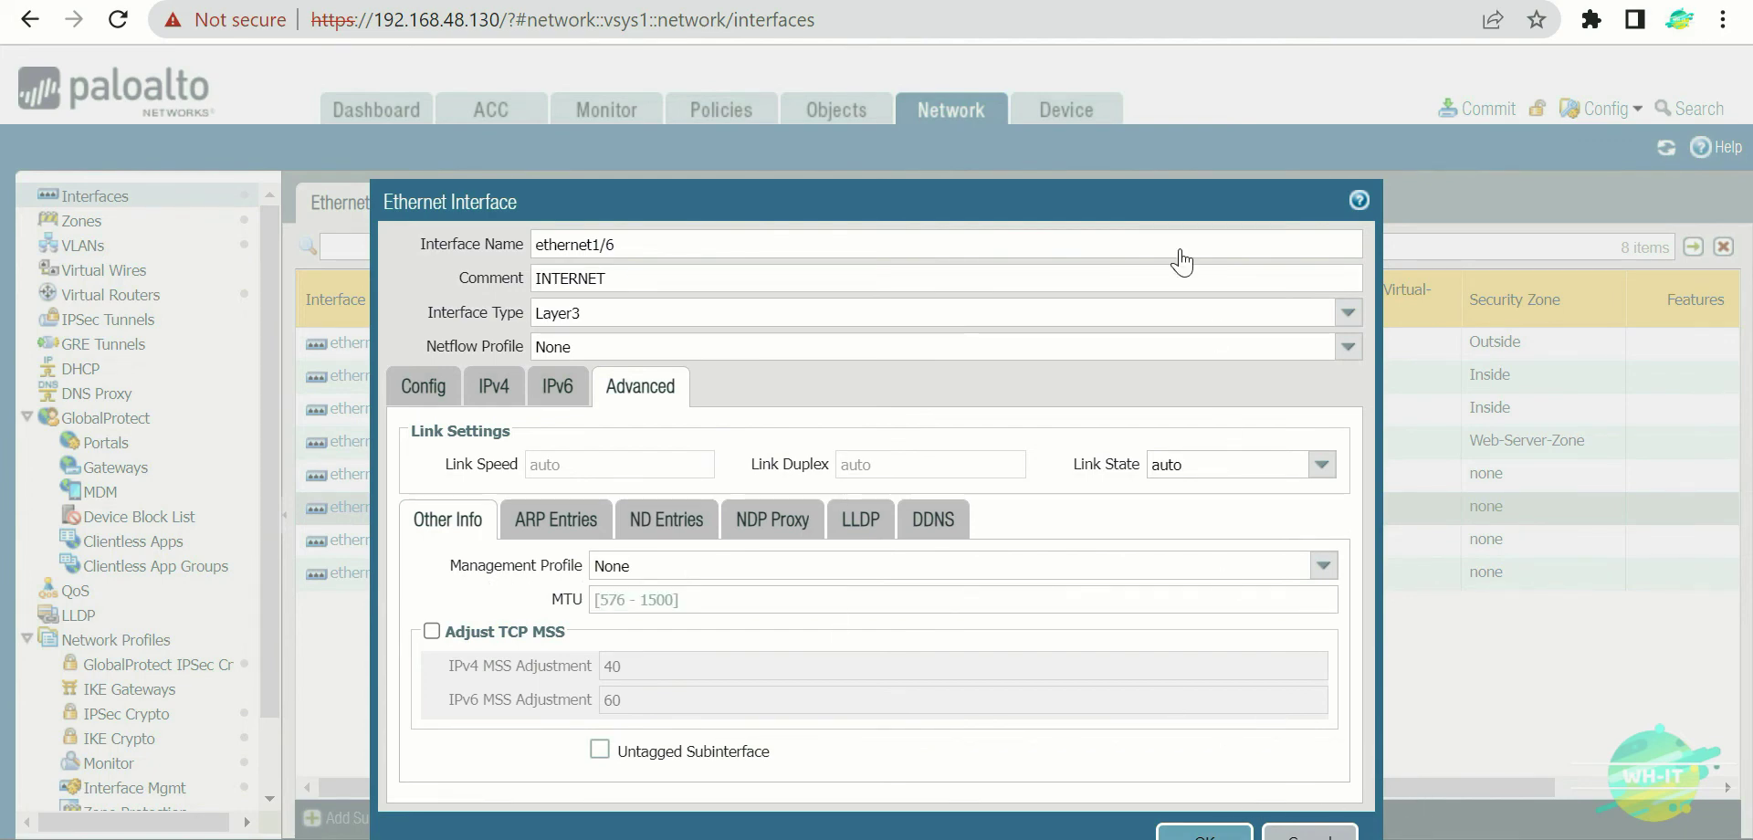
{"action": "left_click_drag", "start_coordinate": [1174, 191], "coordinate": [1189, 80]}
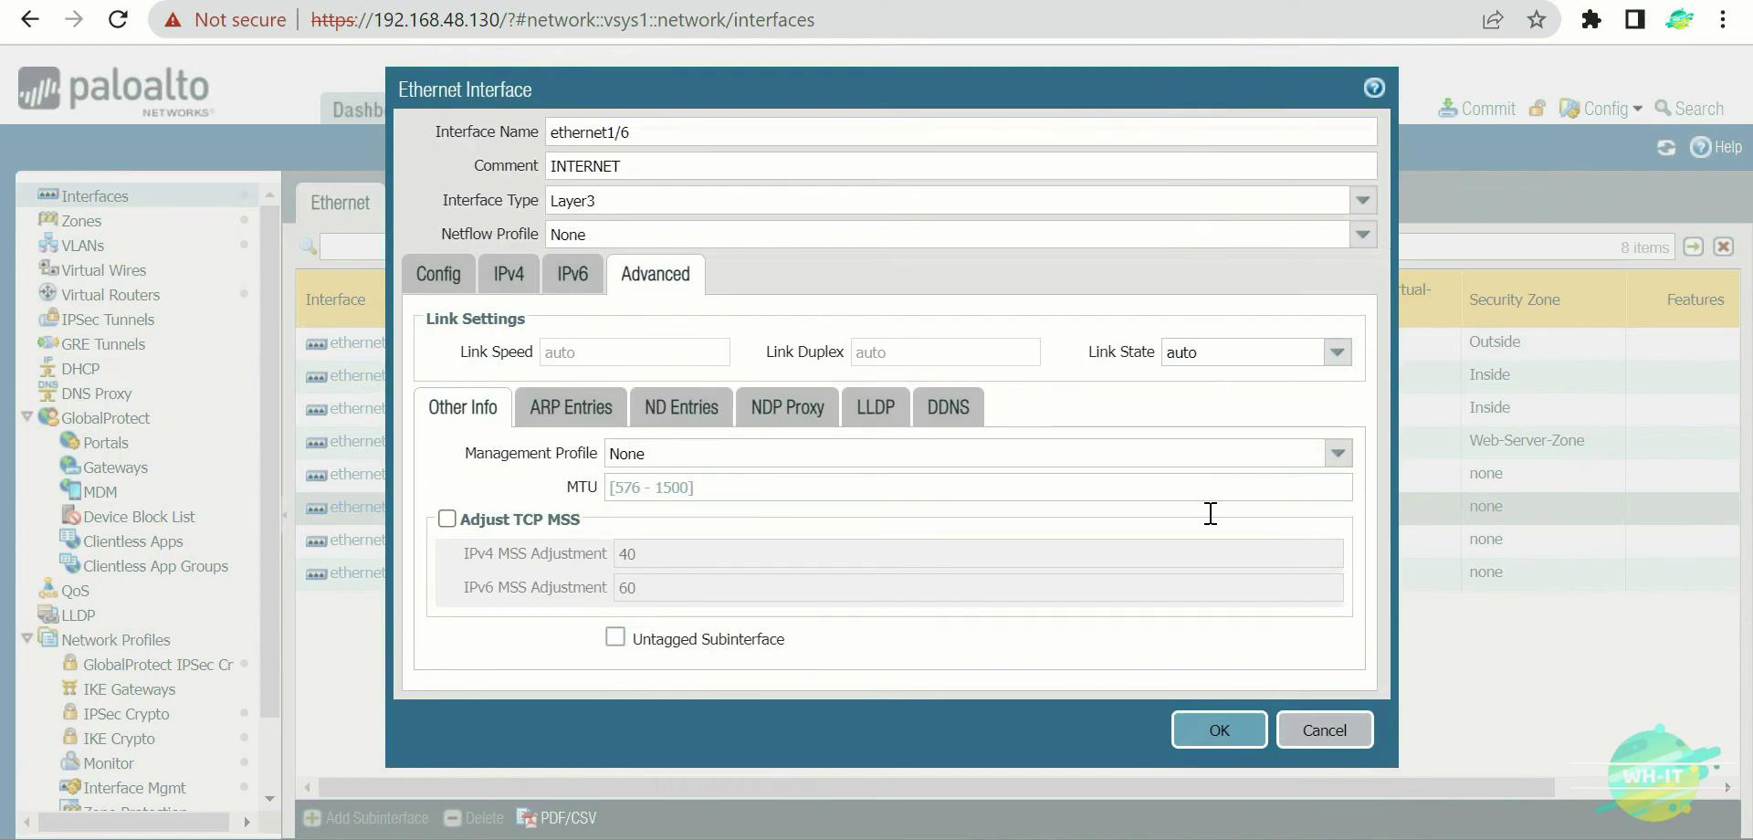
{"action": "left_click", "coordinate": [1214, 730]}
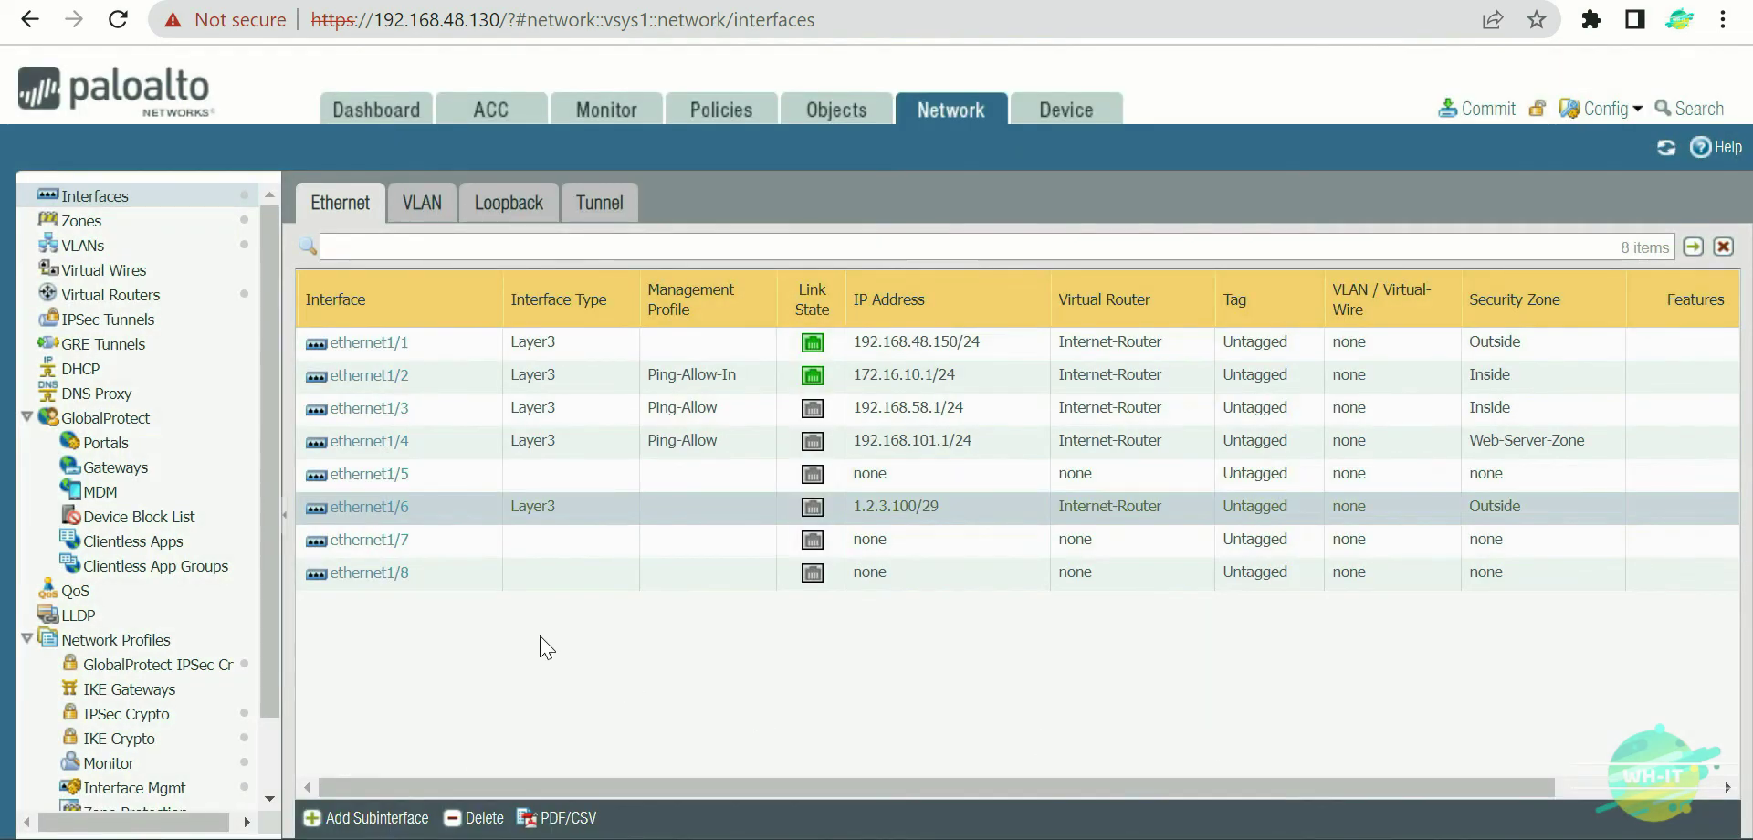
{"action": "left_click_drag", "start_coordinate": [423, 395], "coordinate": [532, 290]}
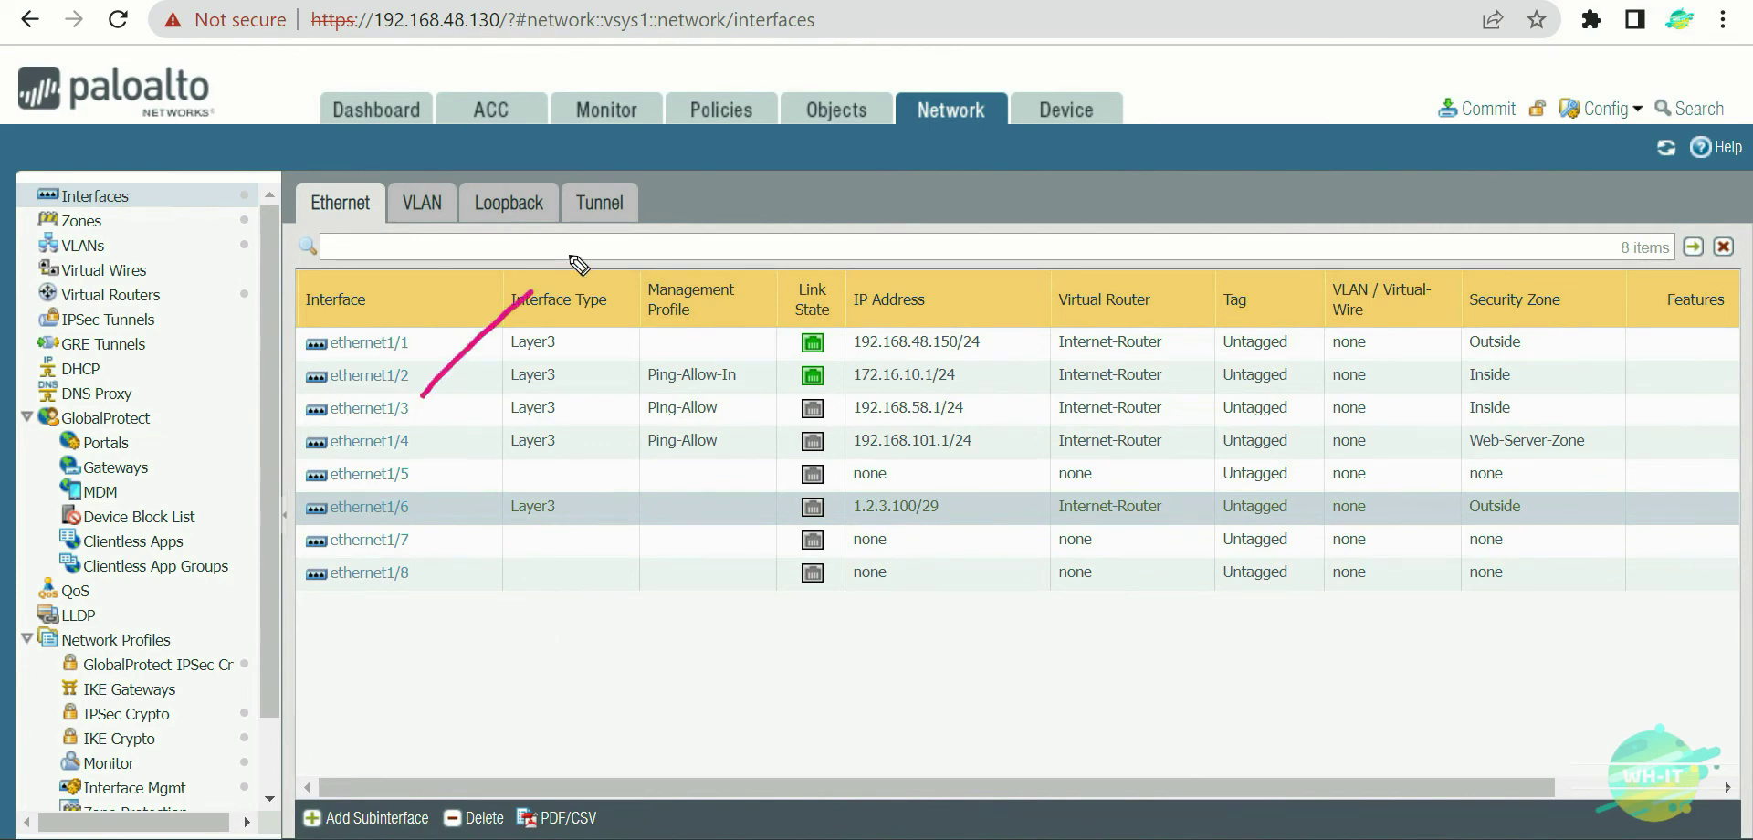
{"action": "left_click_drag", "start_coordinate": [429, 383], "coordinate": [474, 376]}
{"action": "mouse_move", "coordinate": [301, 450]}
{"action": "left_mouse_down"}
{"action": "mouse_move", "coordinate": [199, 546]}
{"action": "mouse_move", "coordinate": [274, 494]}
{"action": "left_mouse_up"}
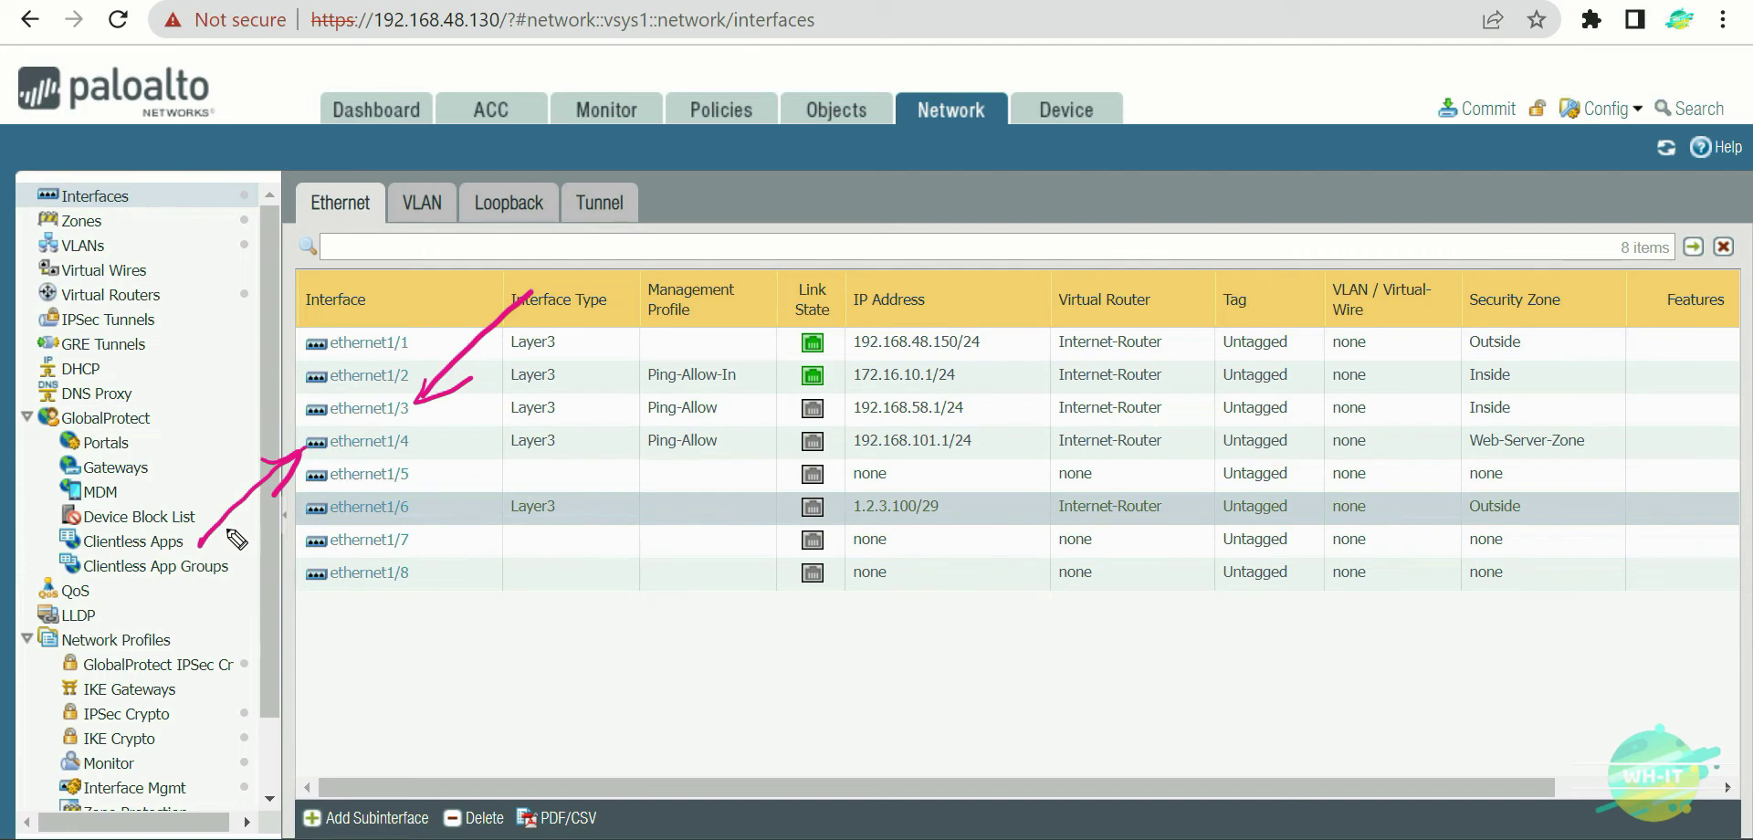
{"action": "left_click_drag", "start_coordinate": [407, 517], "coordinate": [452, 671]}
{"action": "mouse_move", "coordinate": [400, 584]}
{"action": "left_mouse_down"}
{"action": "mouse_move", "coordinate": [408, 516]}
{"action": "mouse_move", "coordinate": [459, 568]}
{"action": "left_mouse_up"}
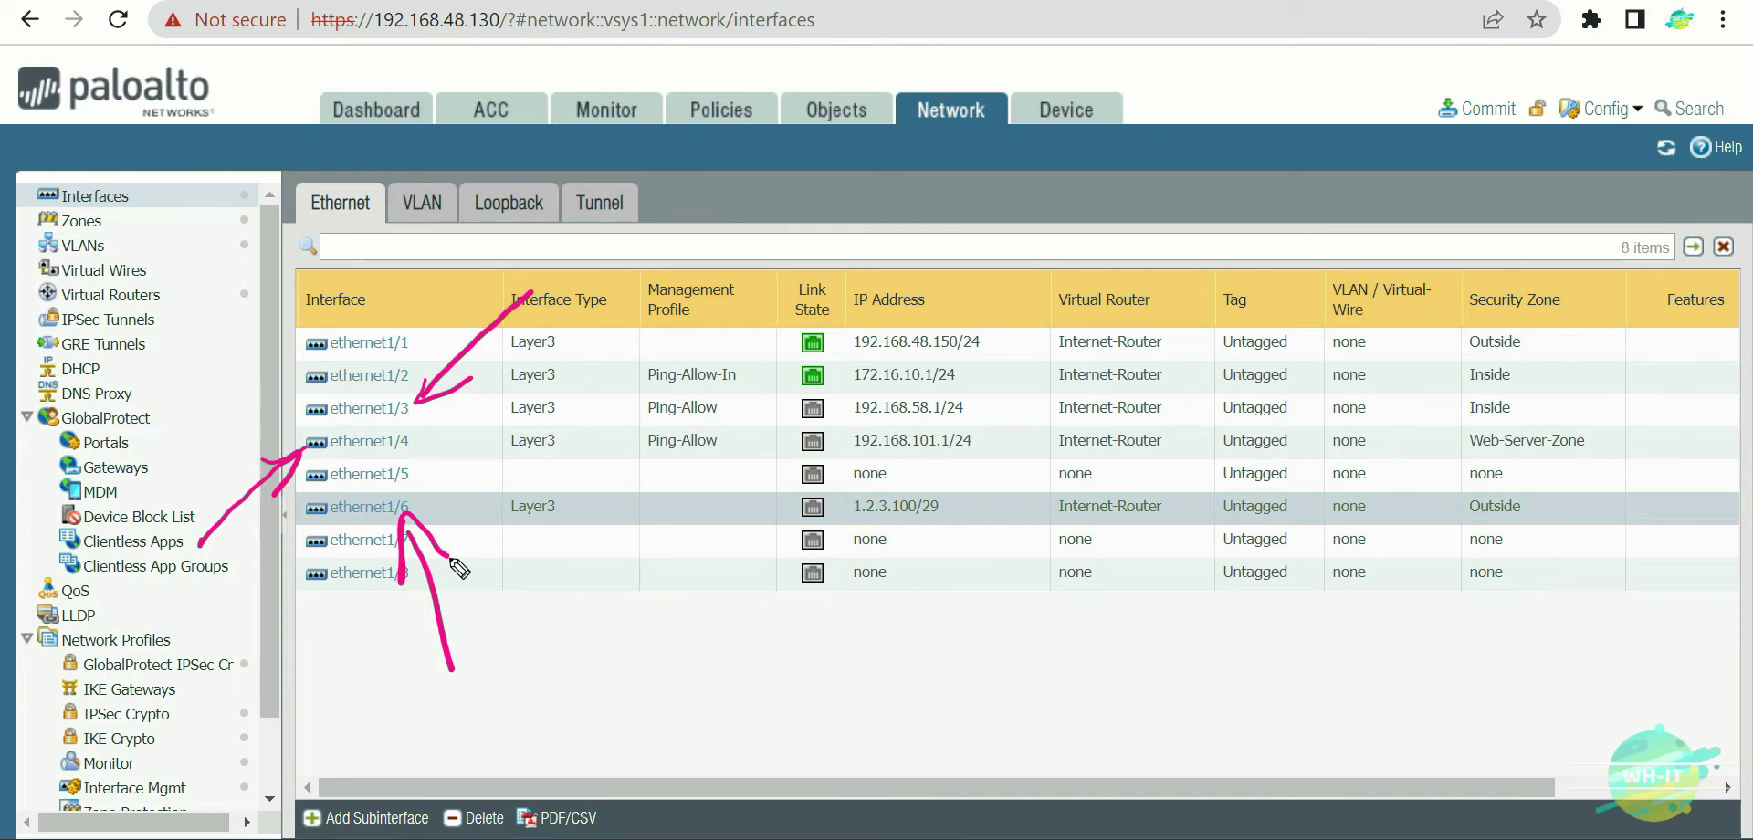
{"action": "key", "text": "Escape"}
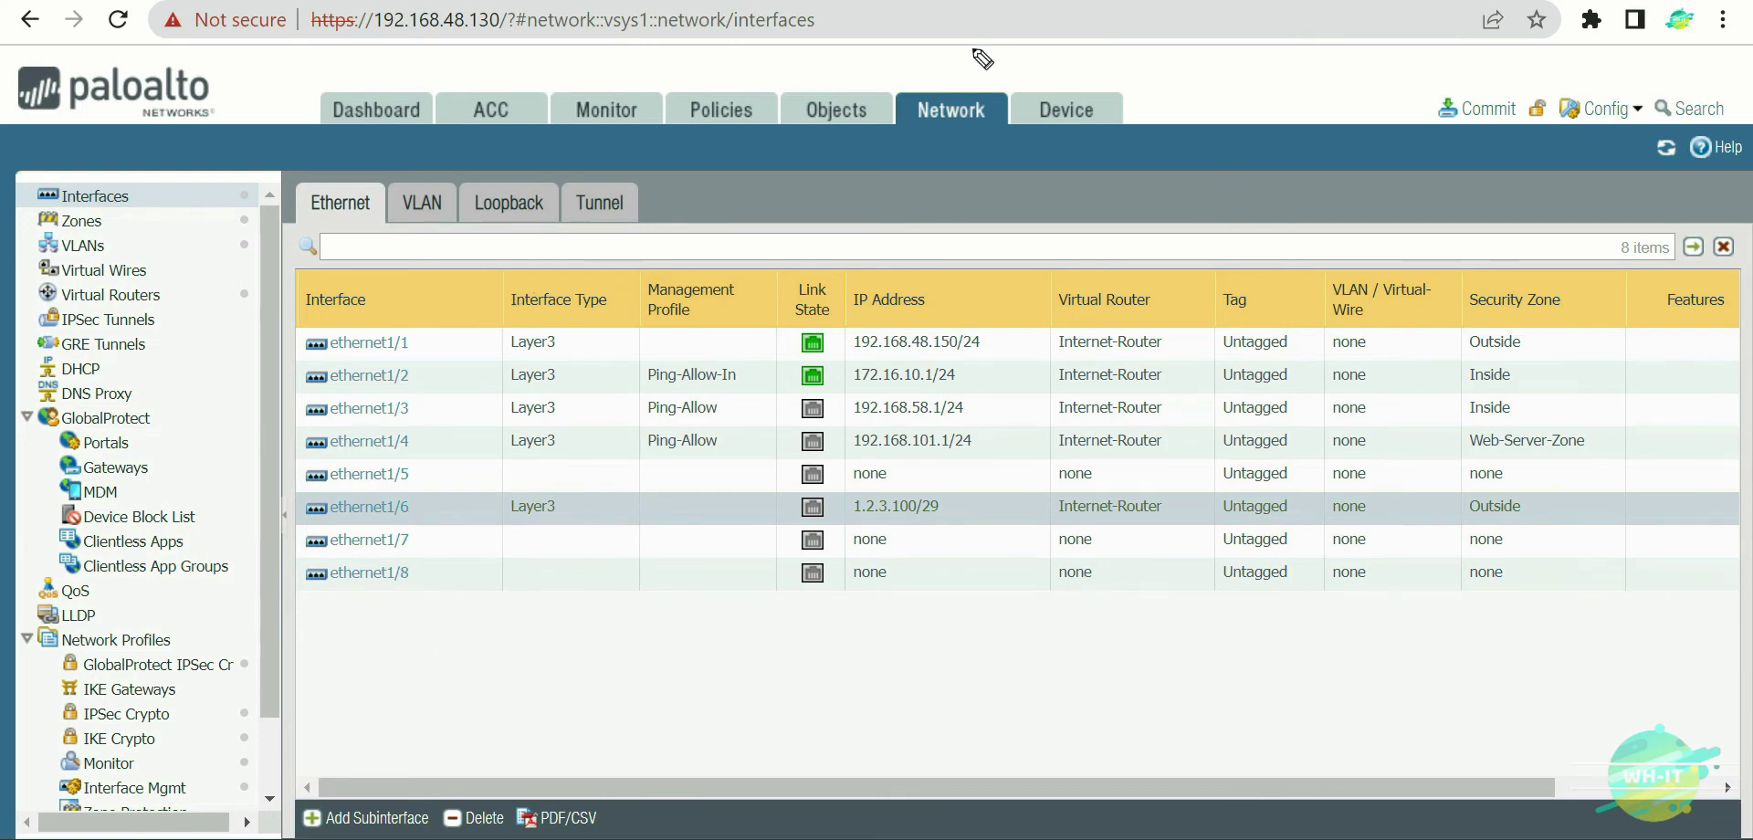
Create a new security policy rule named "Internet Traffic".
{"action": "left_click", "coordinate": [731, 116]}
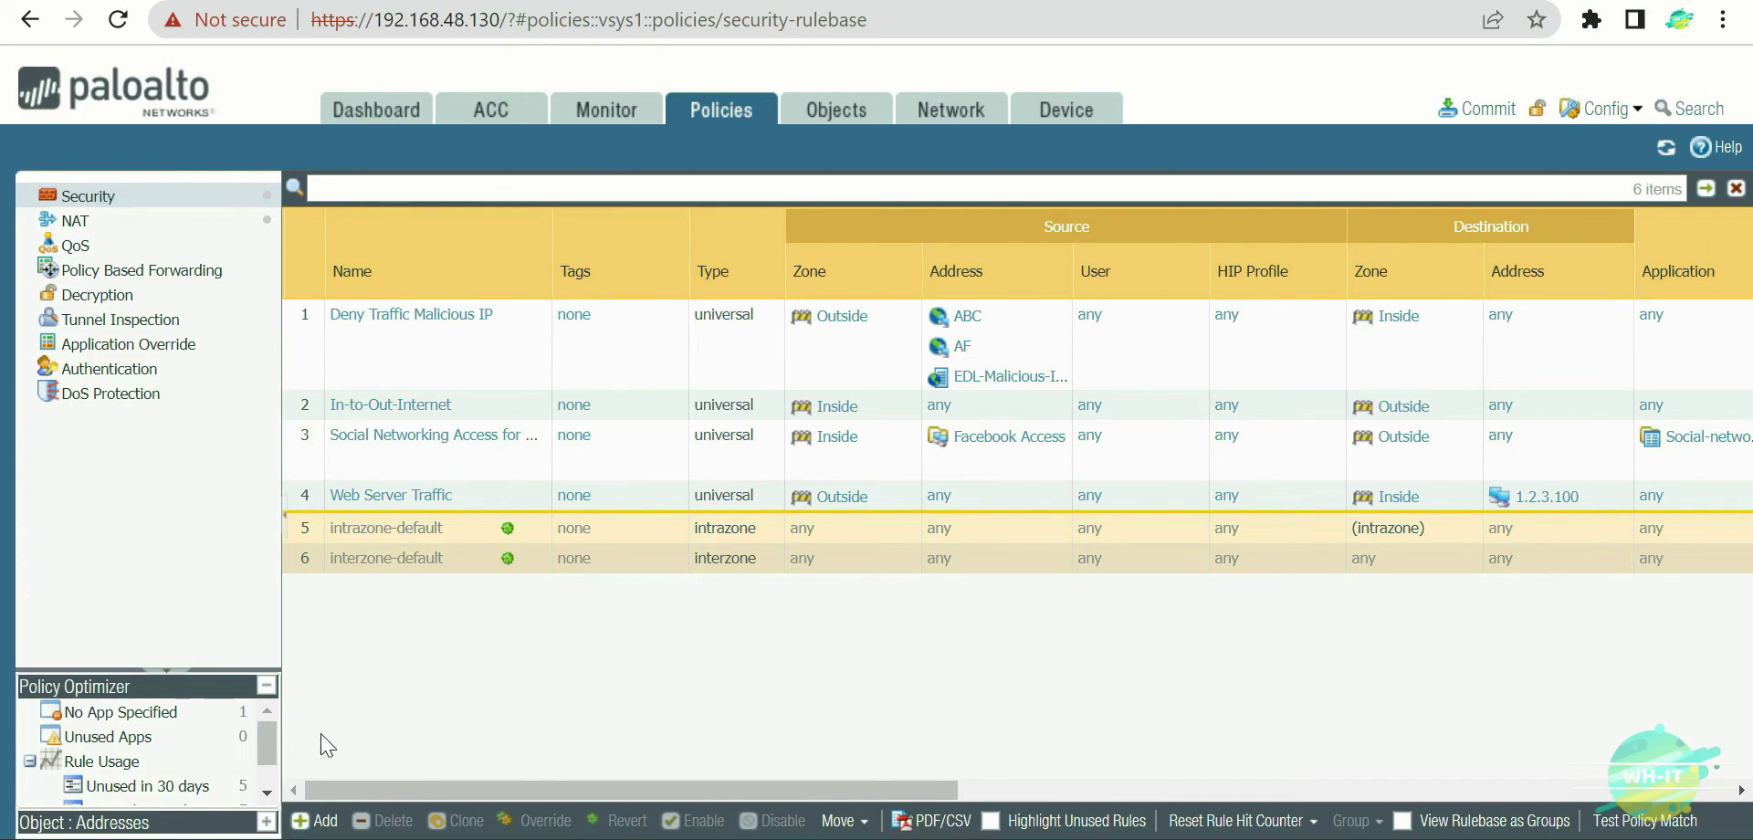
{"action": "left_click", "coordinate": [314, 819]}
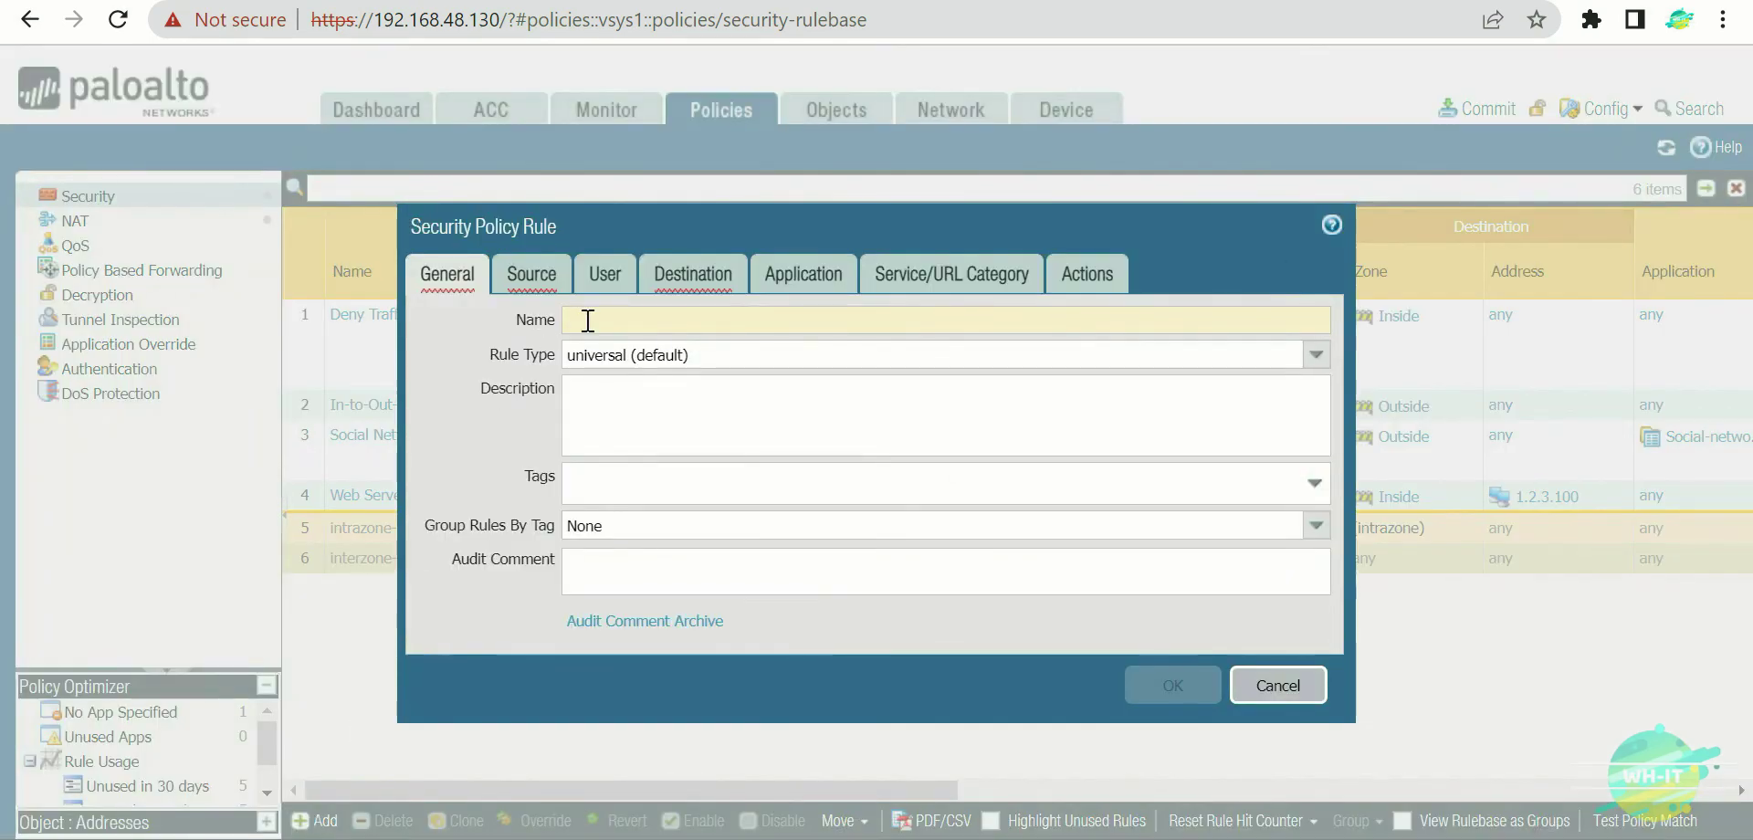
{"action": "type", "text": "Internet"}
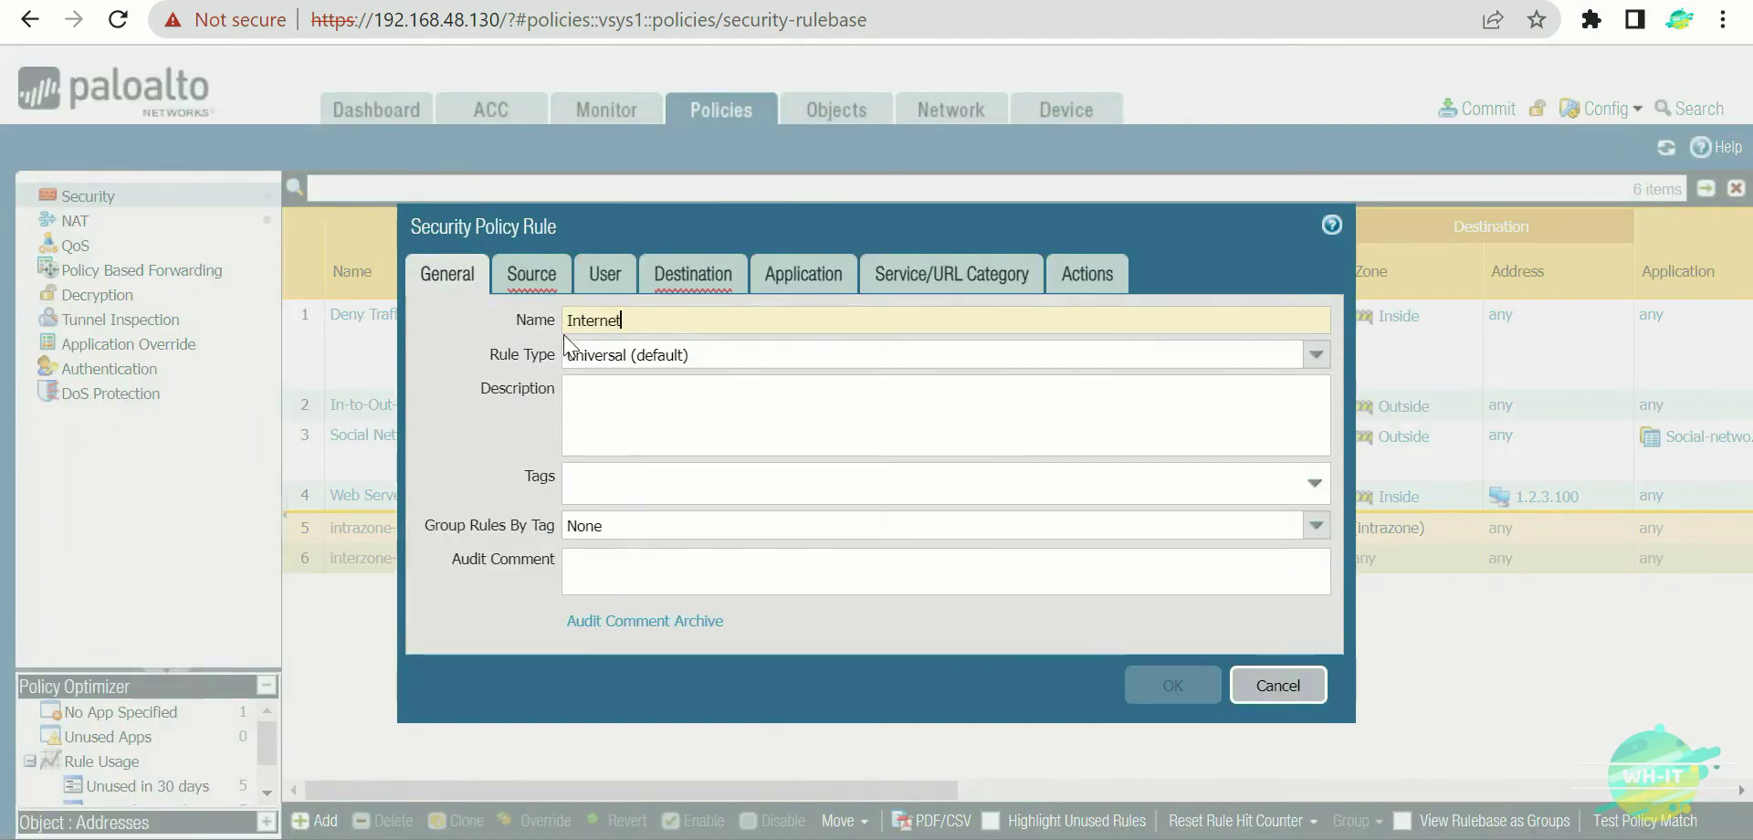
{"action": "type", "text": " Traffic"}
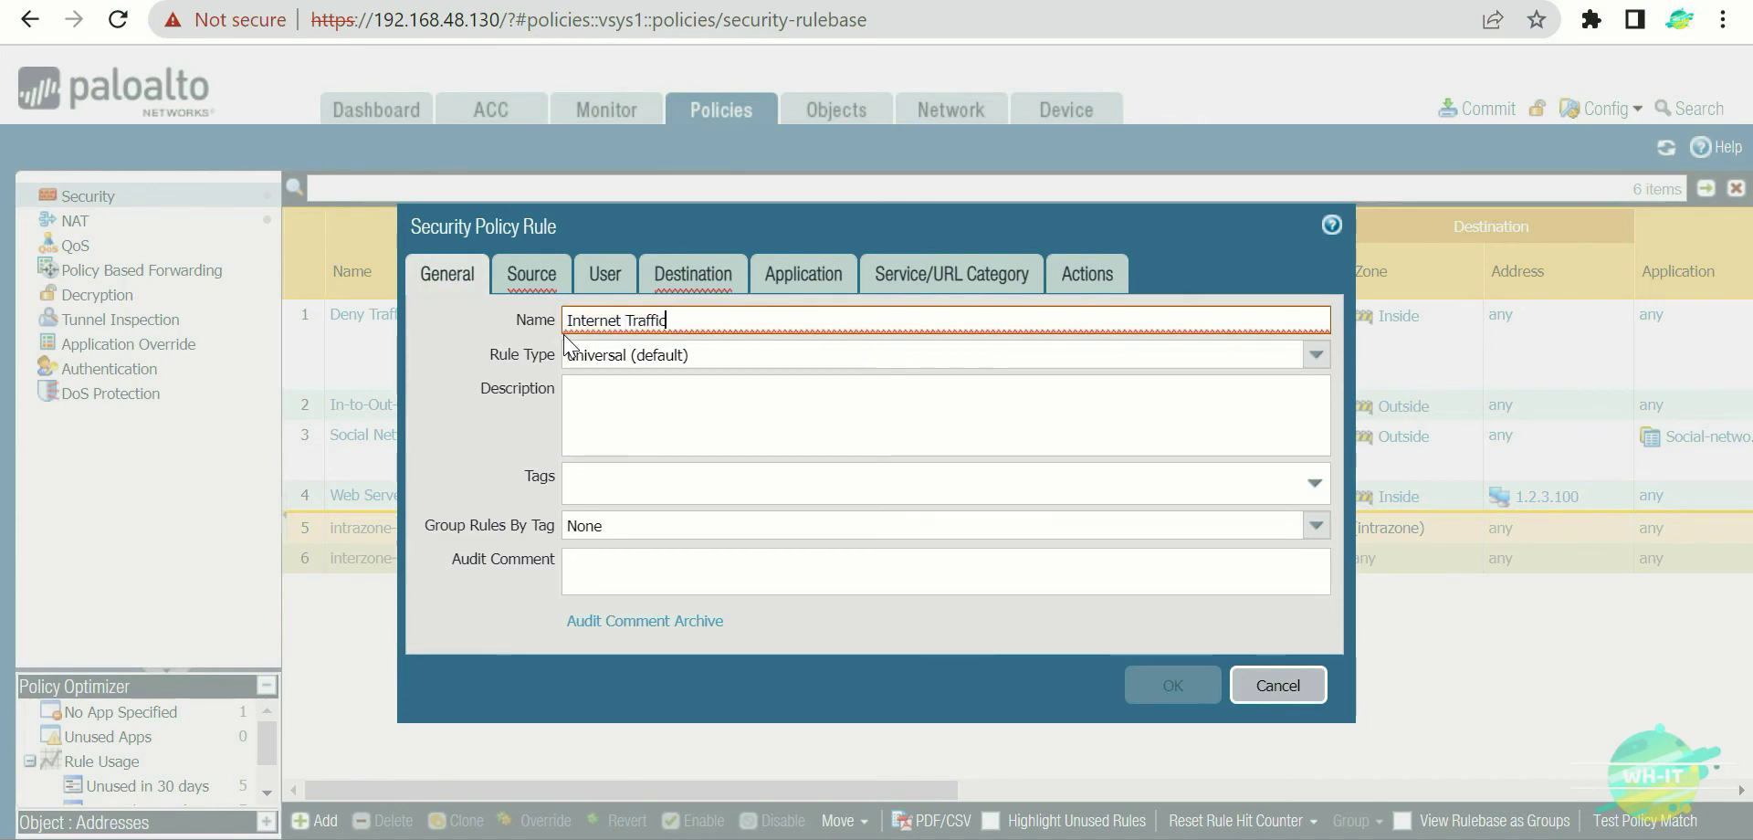
Add Inside and Web-Server-Zone as source zones of the Internet Traffic rule.
{"action": "left_click", "coordinate": [537, 274]}
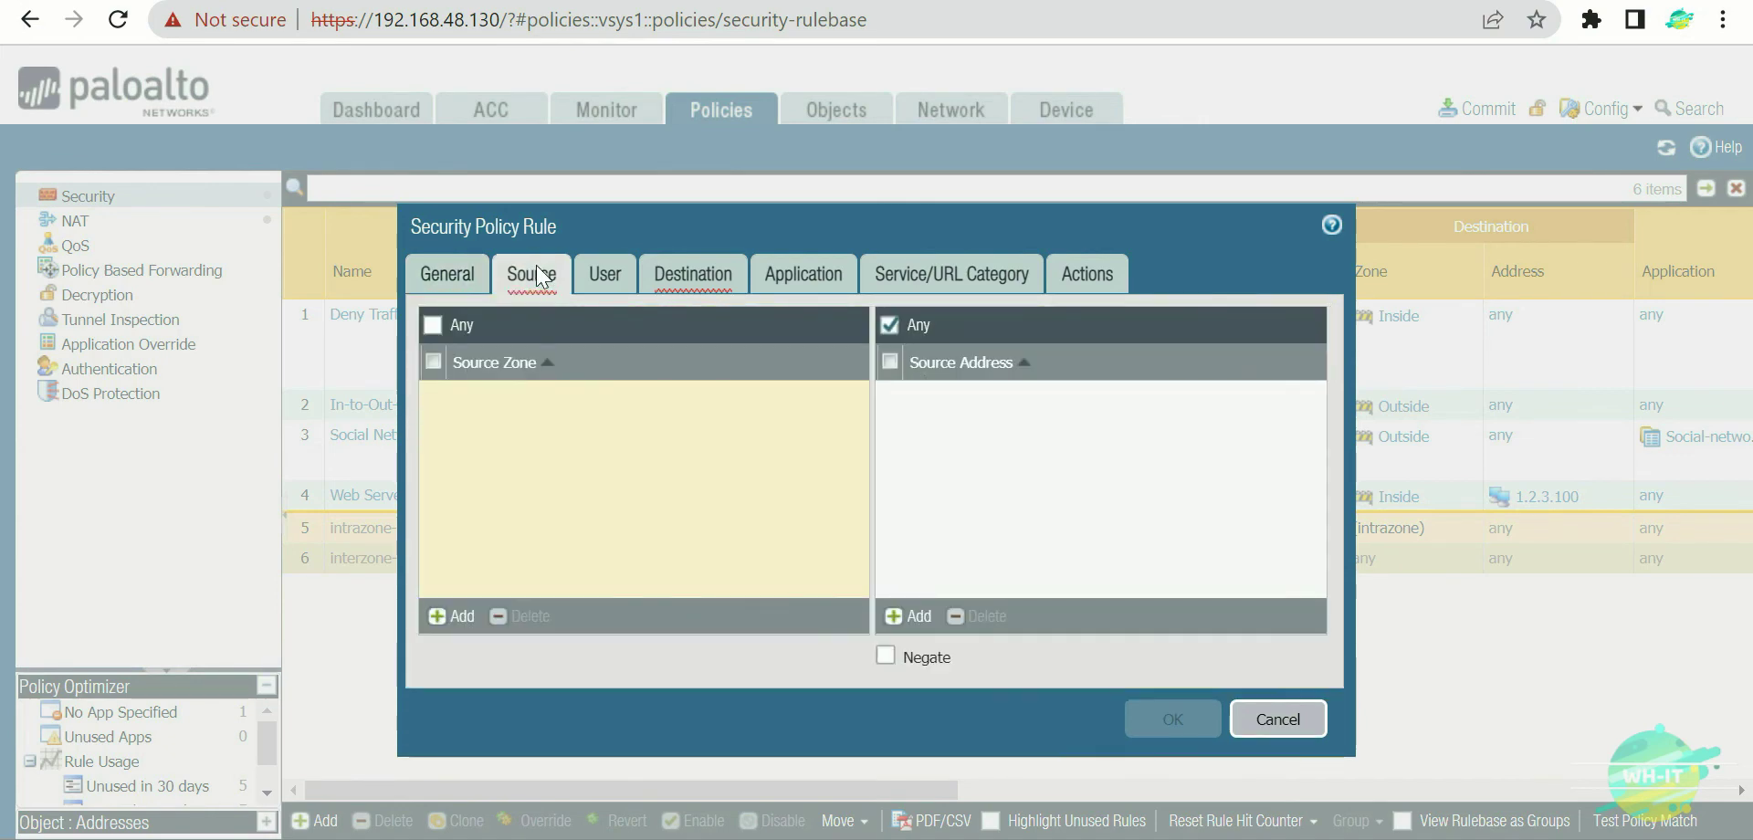
{"action": "left_click", "coordinate": [461, 623]}
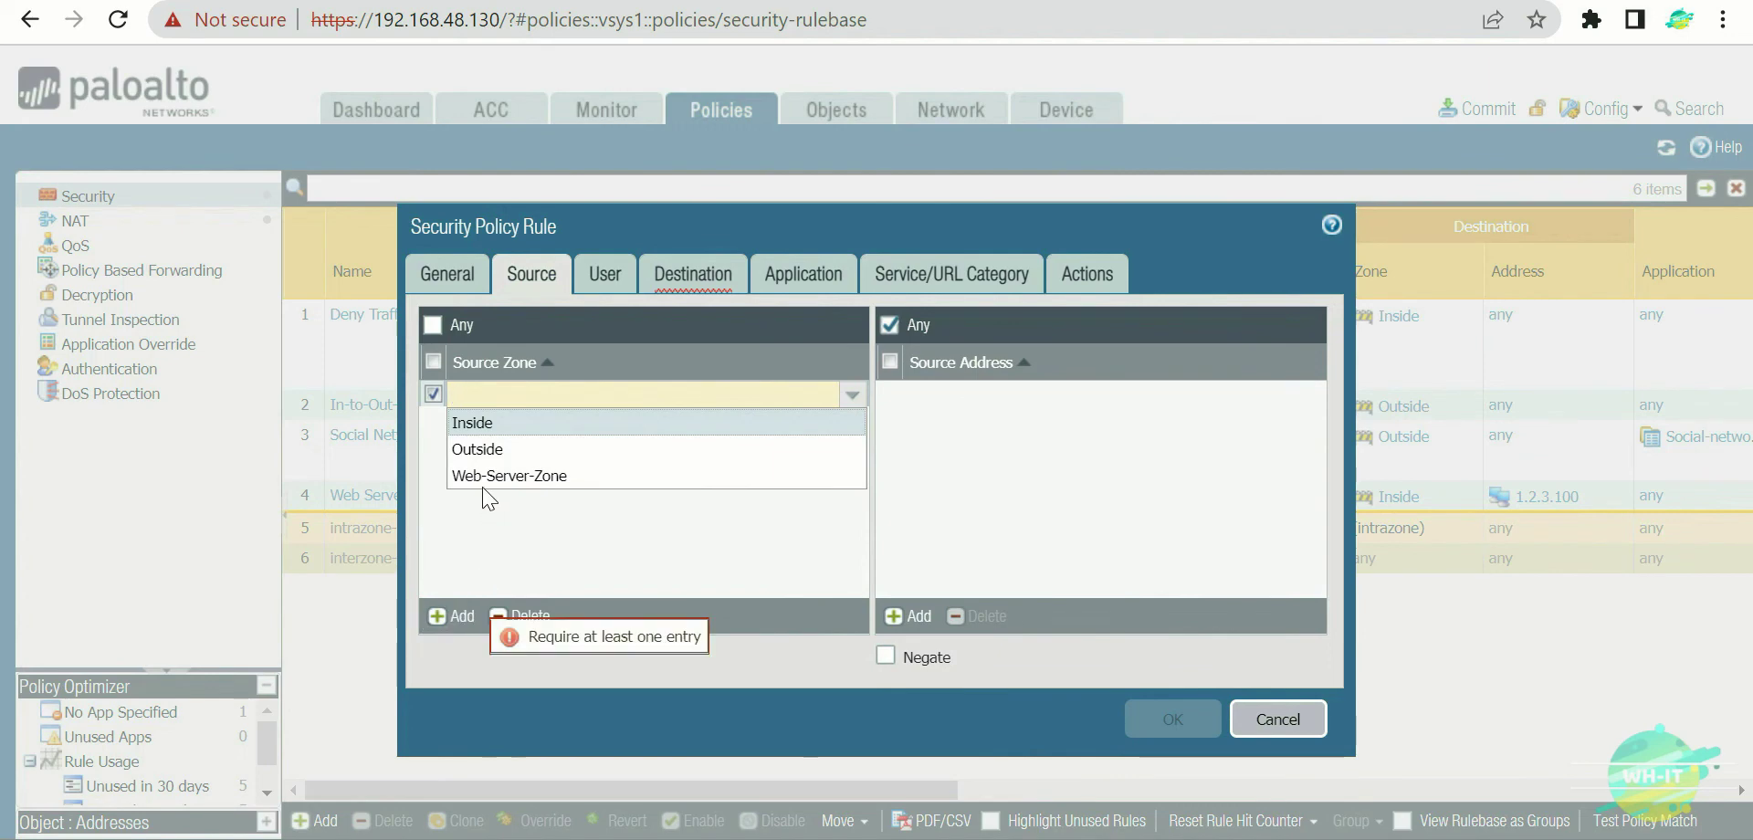
{"action": "left_click", "coordinate": [475, 426]}
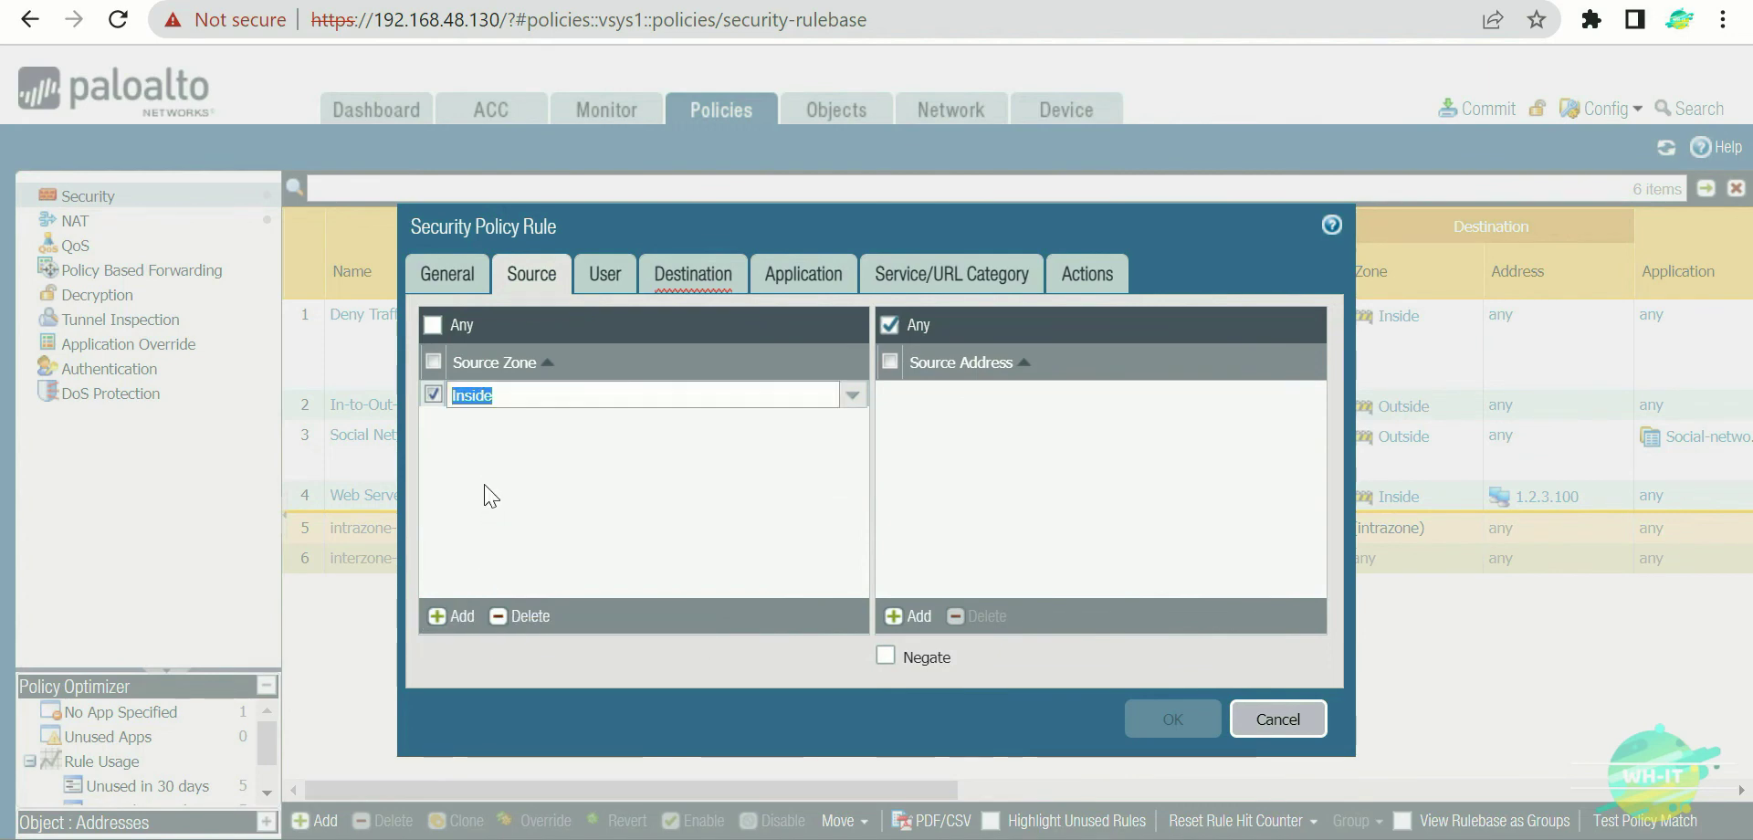
{"action": "left_click", "coordinate": [461, 617]}
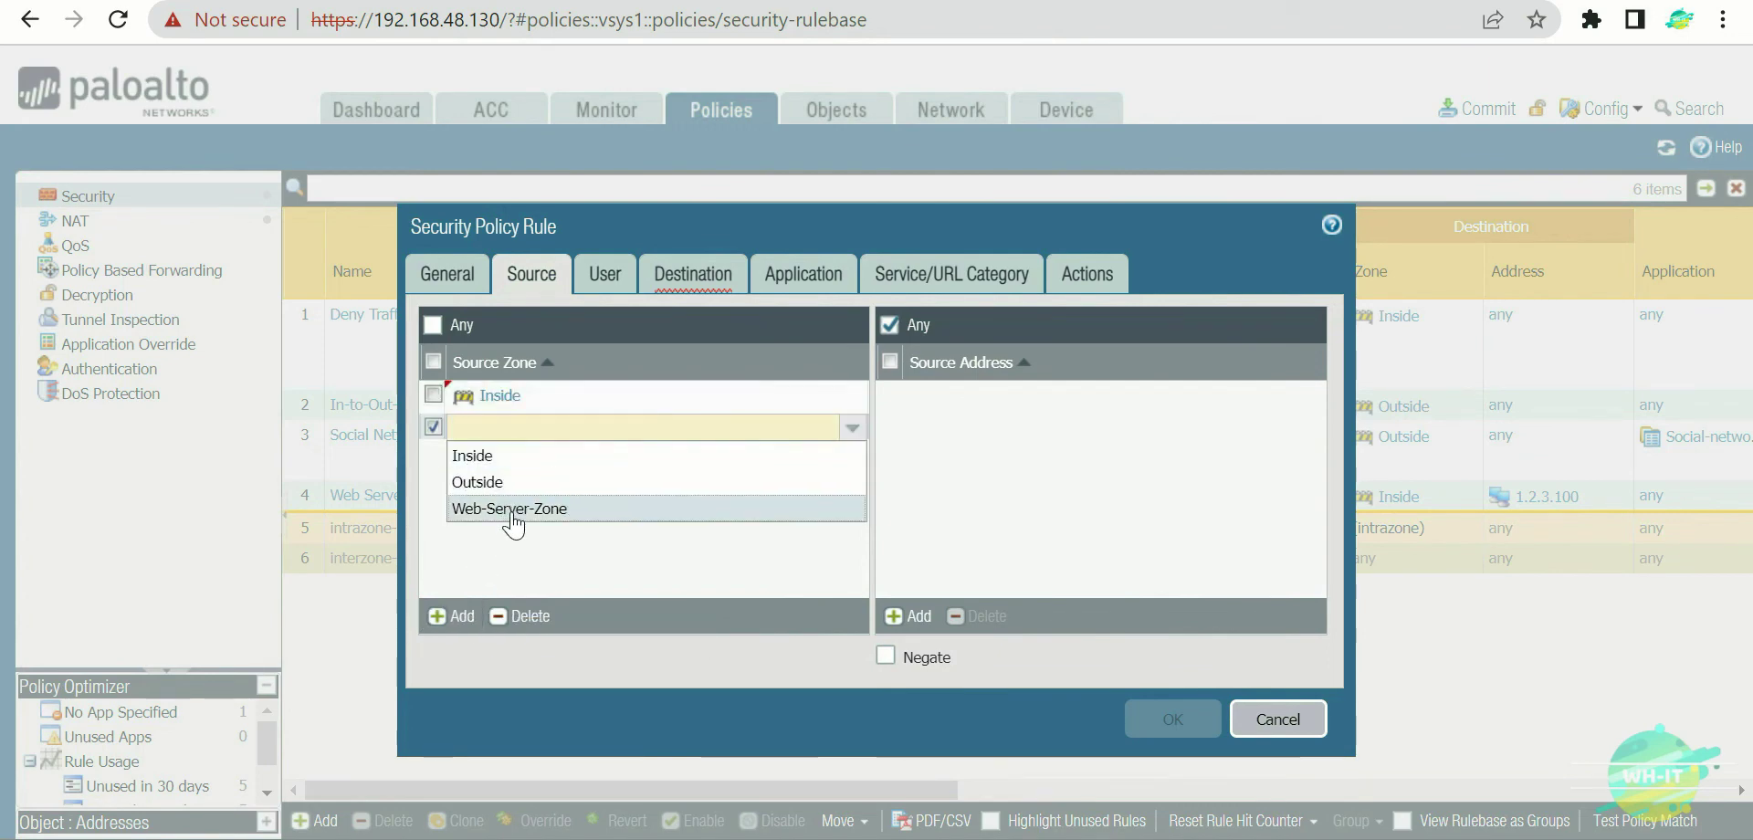
{"action": "left_click", "coordinate": [511, 508]}
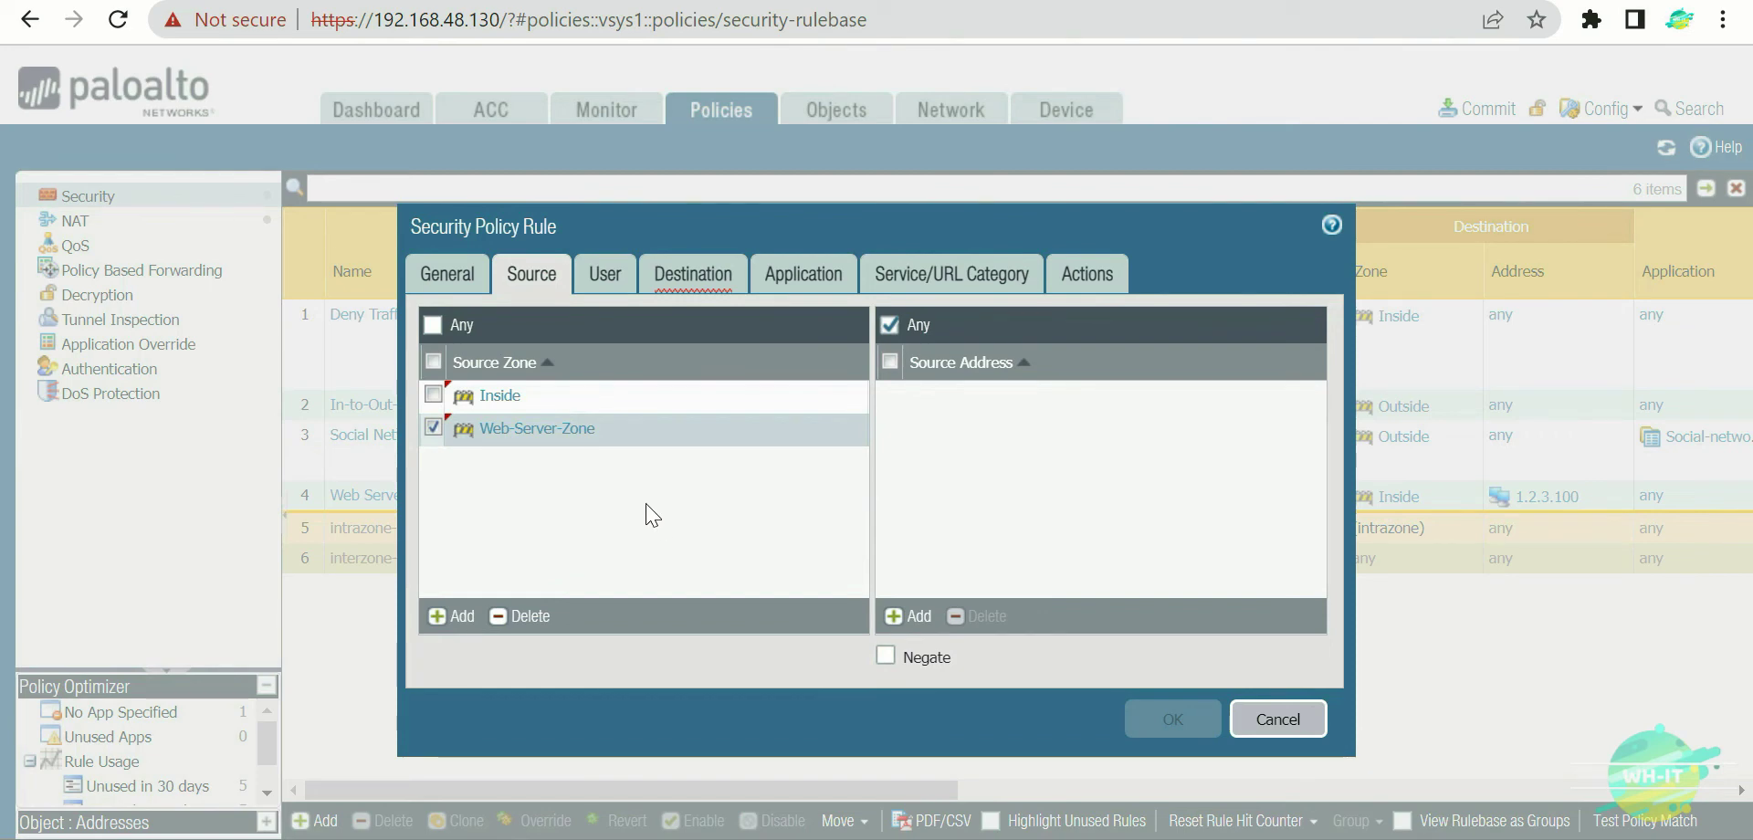
Add Outside as the destination zone of the Internet Traffic rule.
{"action": "left_click", "coordinate": [680, 283]}
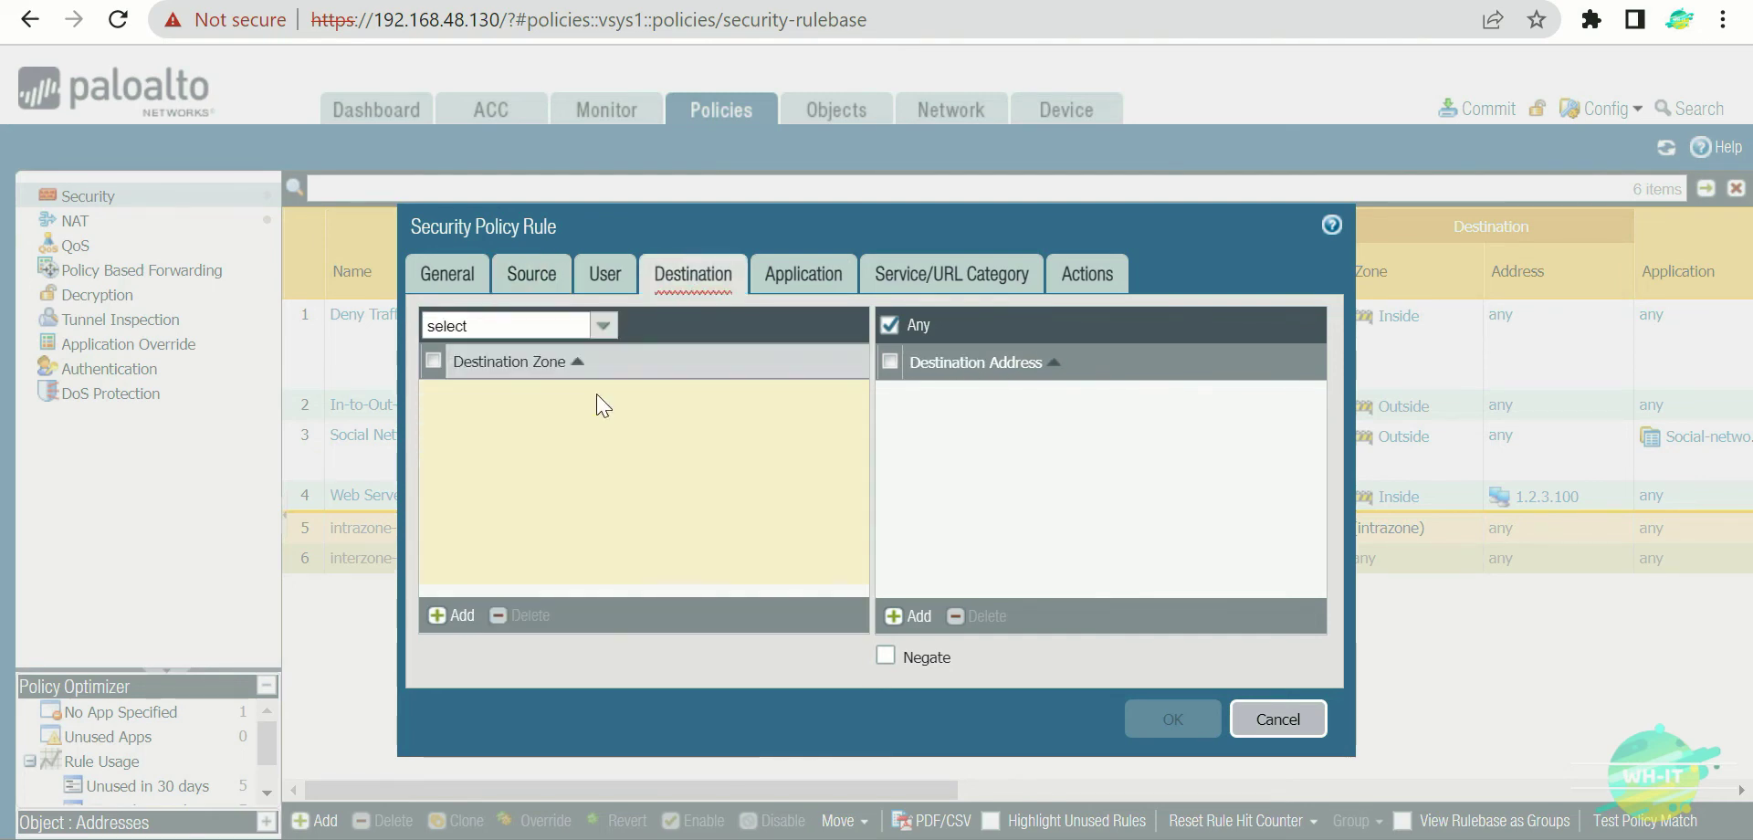
{"action": "left_click", "coordinate": [452, 619]}
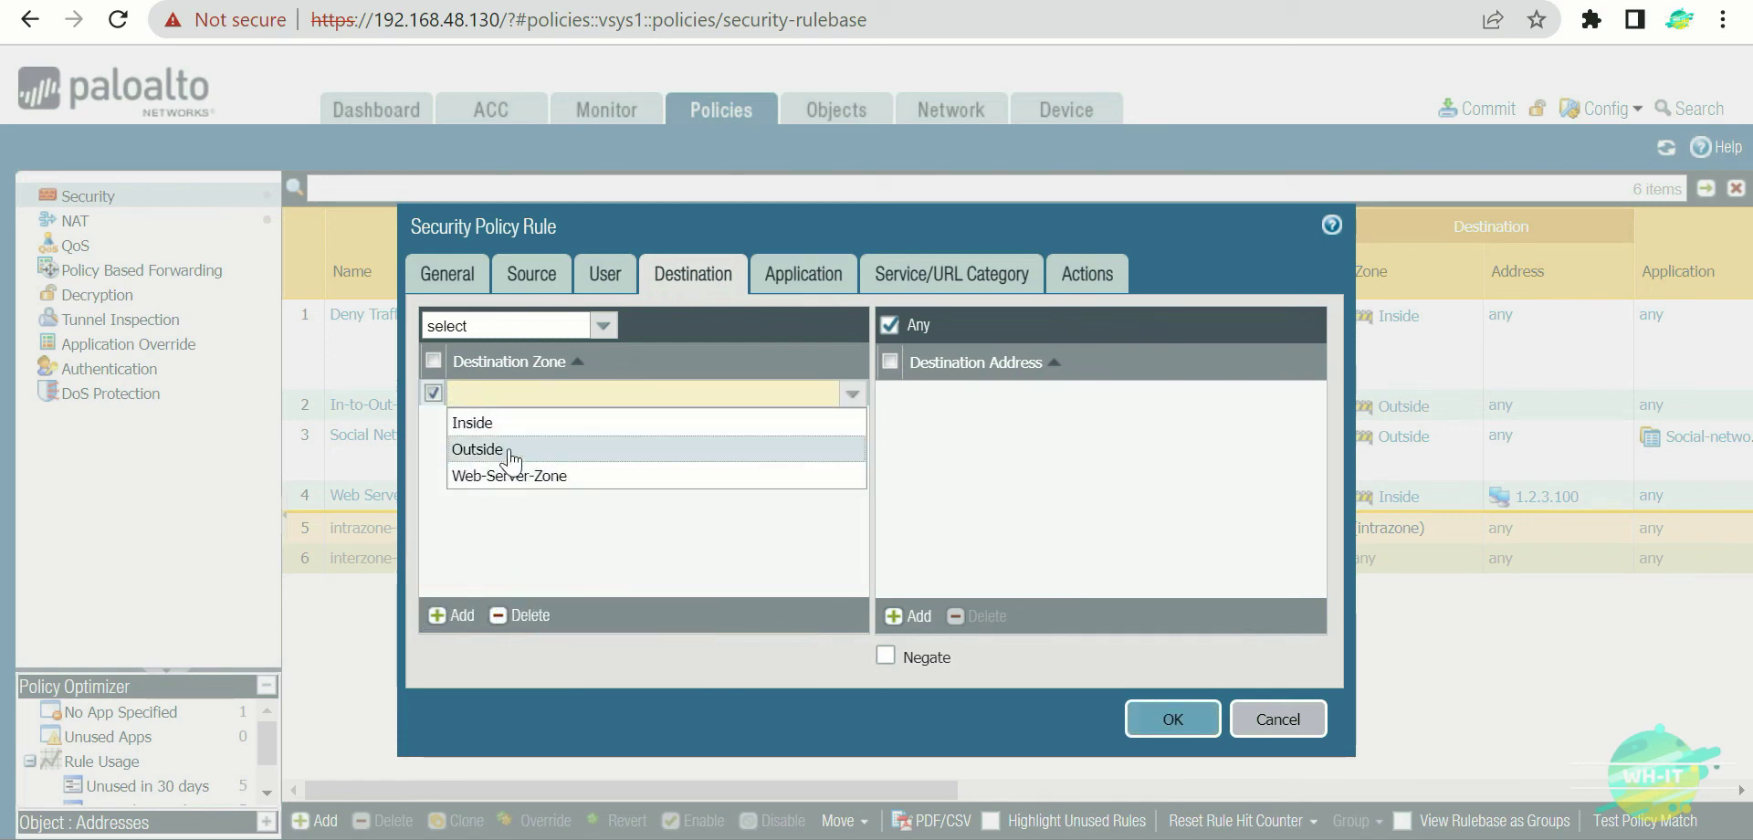
{"action": "left_click", "coordinate": [512, 449]}
{"action": "left_click", "coordinate": [552, 509]}
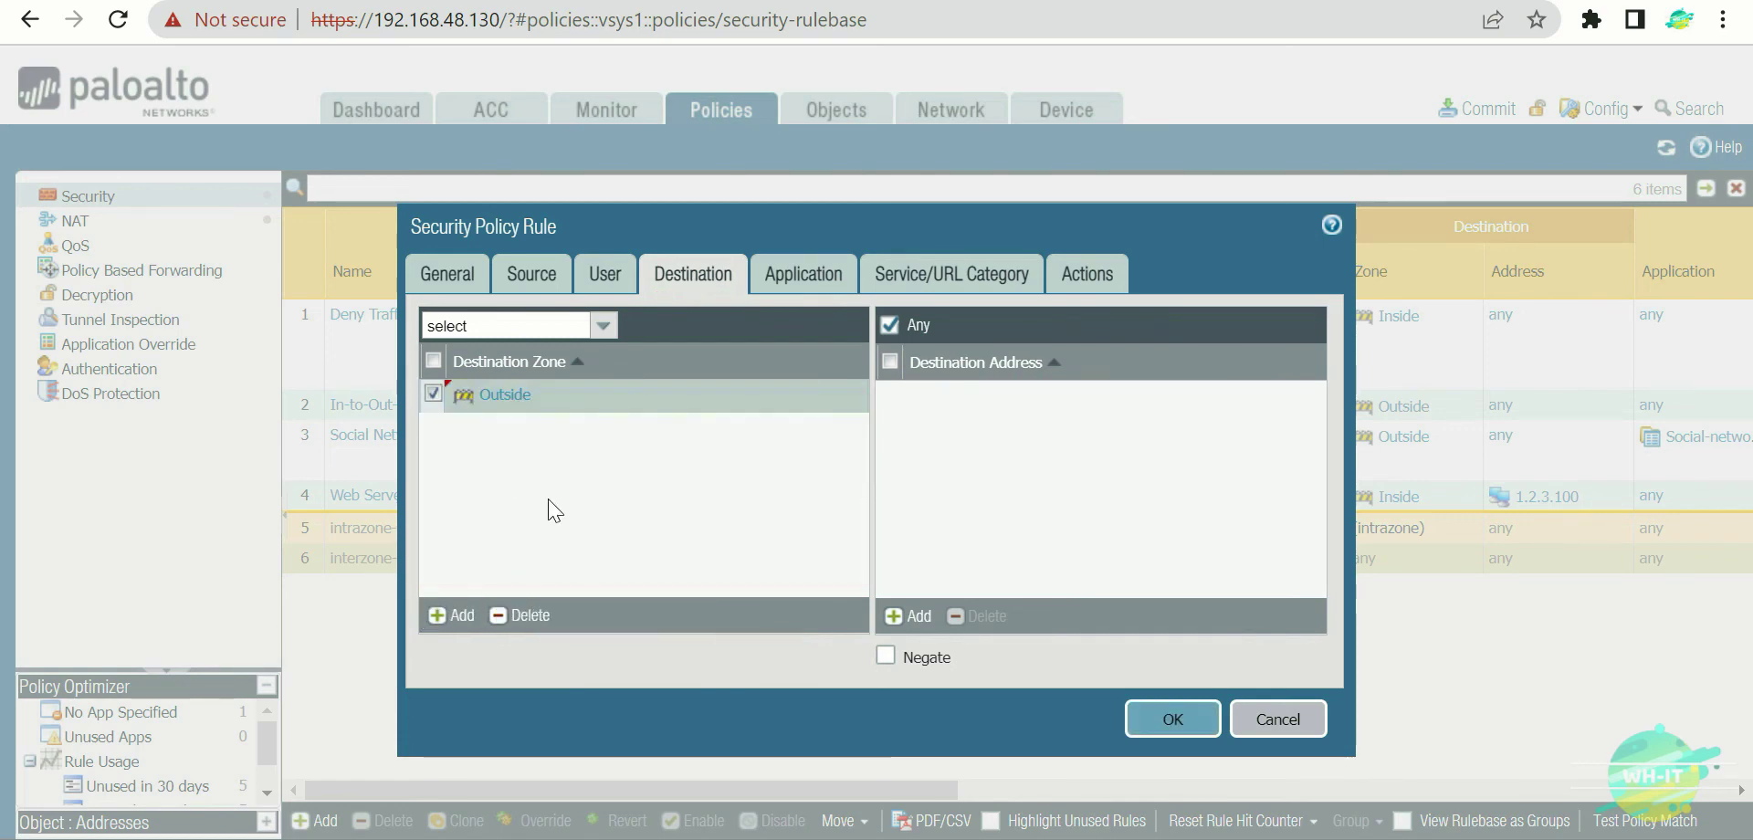
Add service-https to the Internet Traffic rule, keep any application and the Allow action, and save the rule.
{"action": "left_click", "coordinate": [815, 276]}
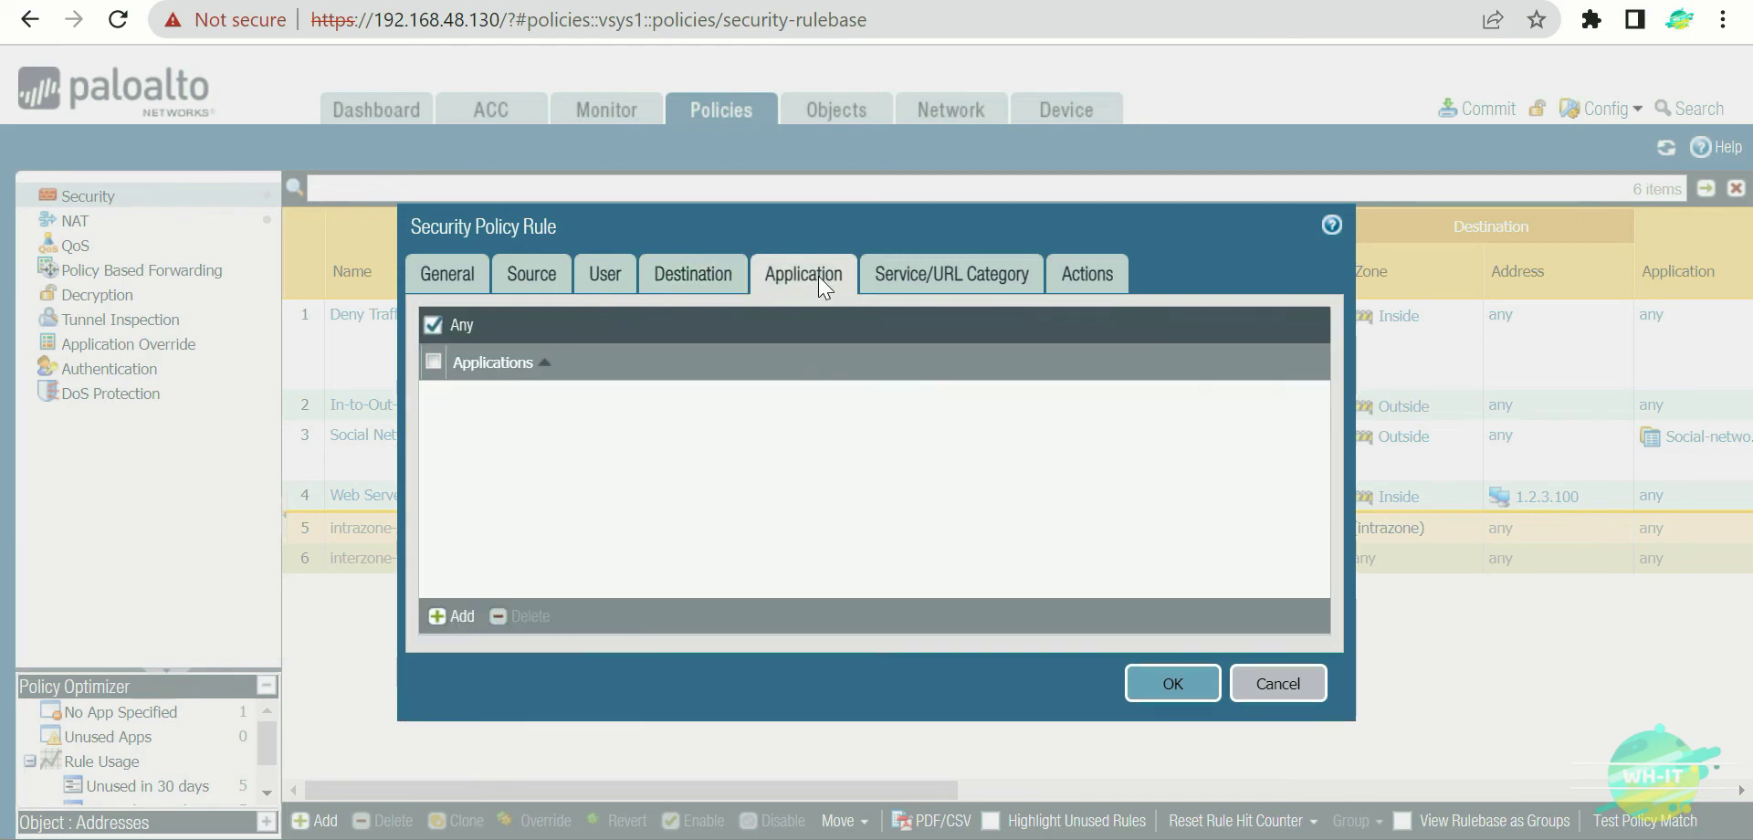
{"action": "left_click", "coordinate": [945, 290]}
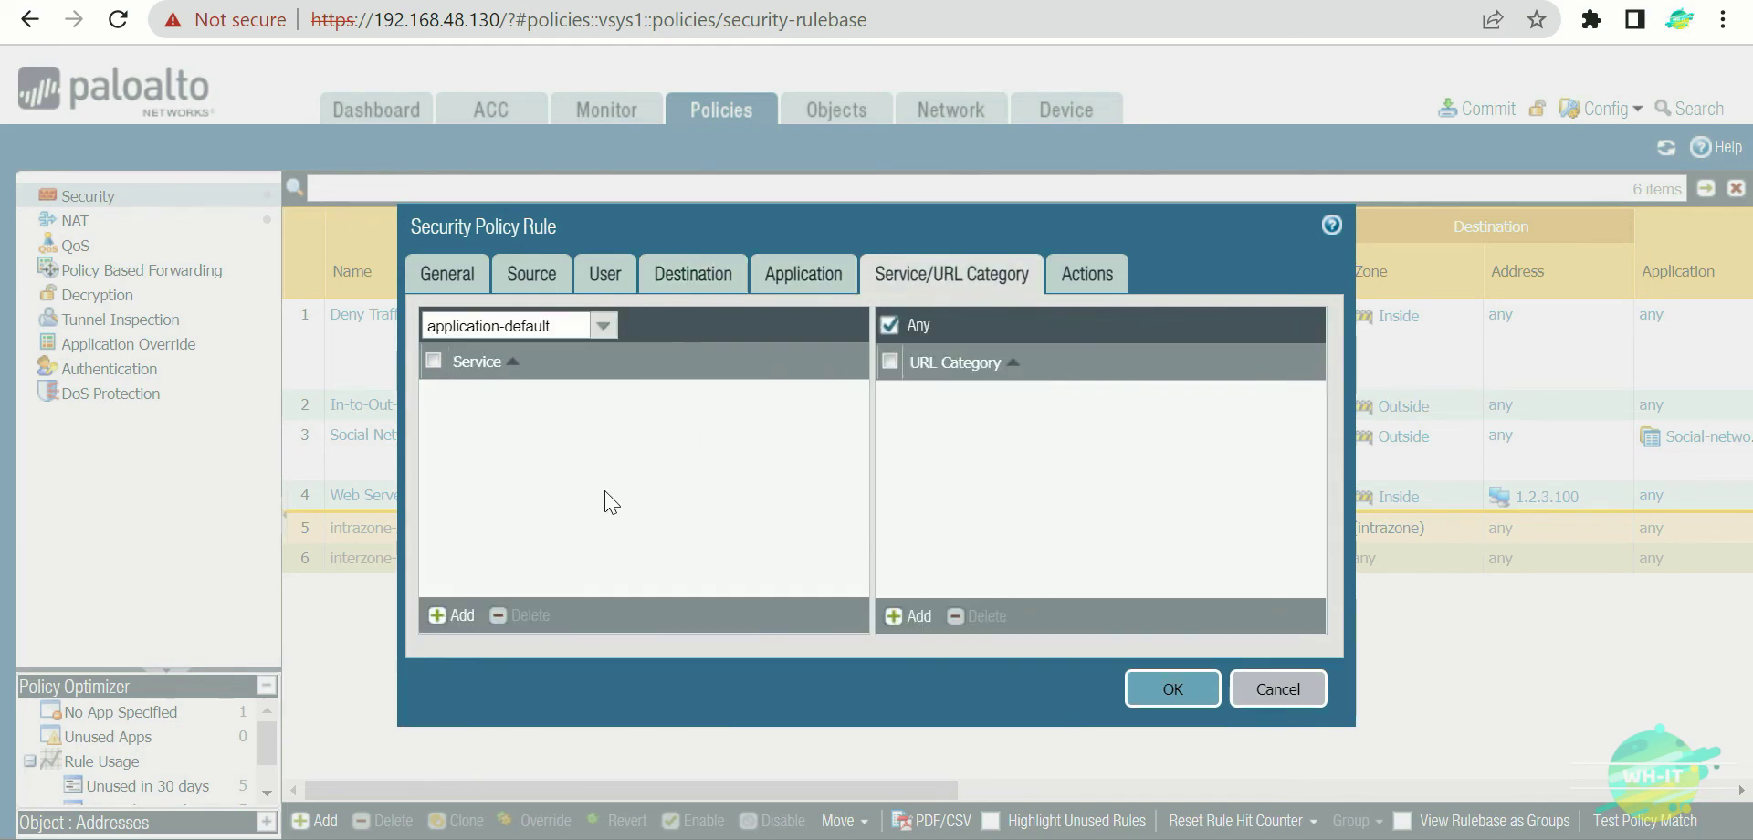
{"action": "left_click", "coordinate": [457, 618]}
{"action": "left_click", "coordinate": [687, 470]}
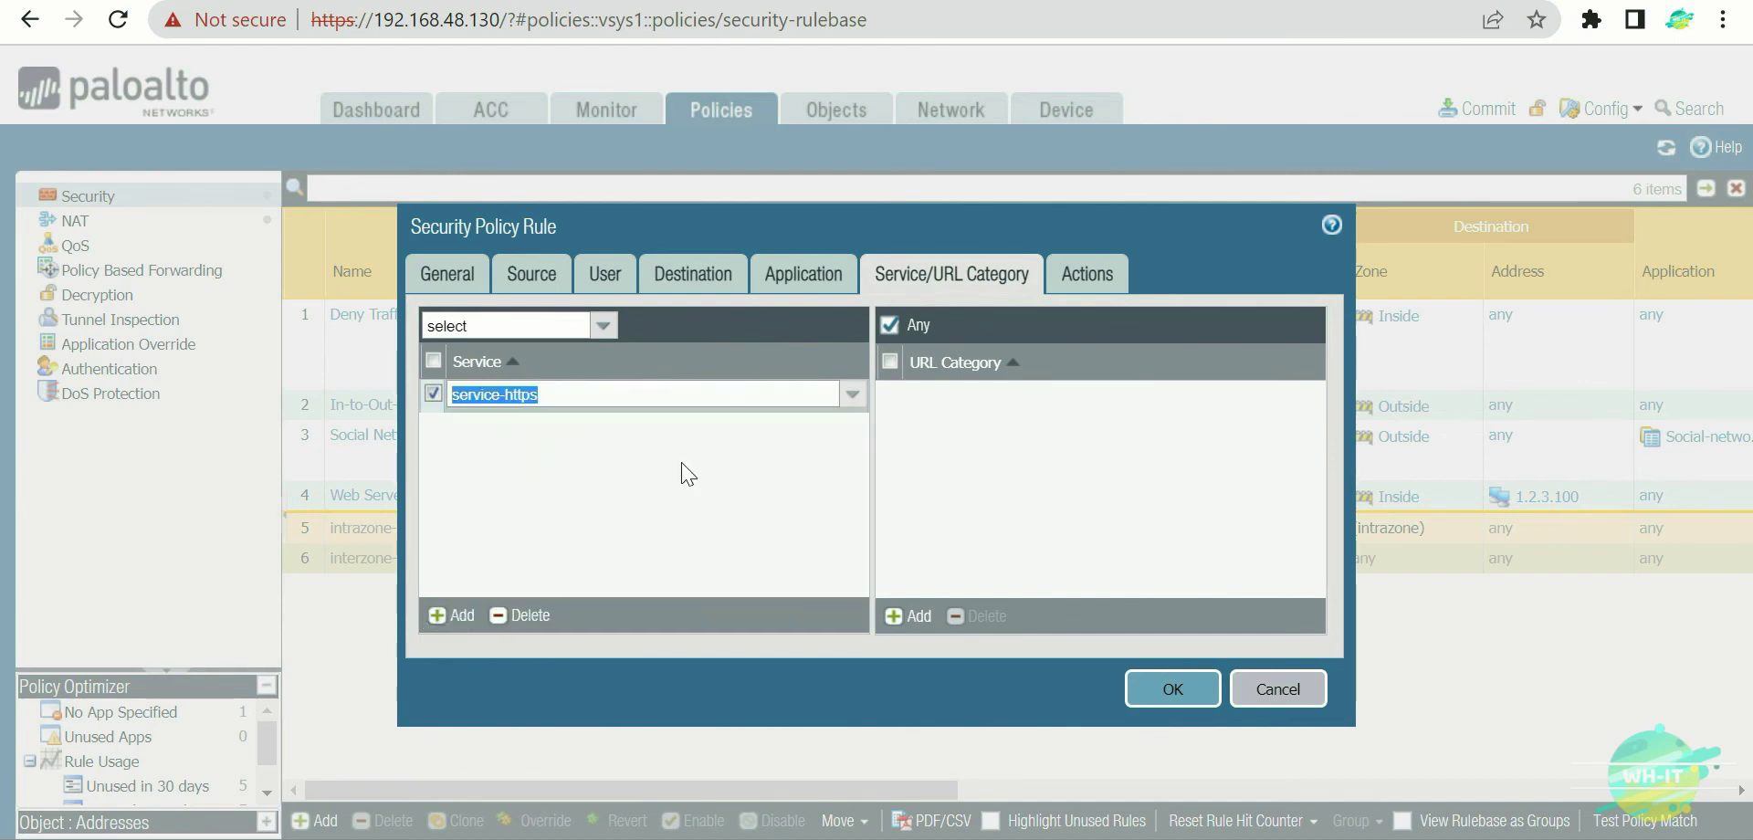
{"action": "left_click", "coordinate": [689, 474]}
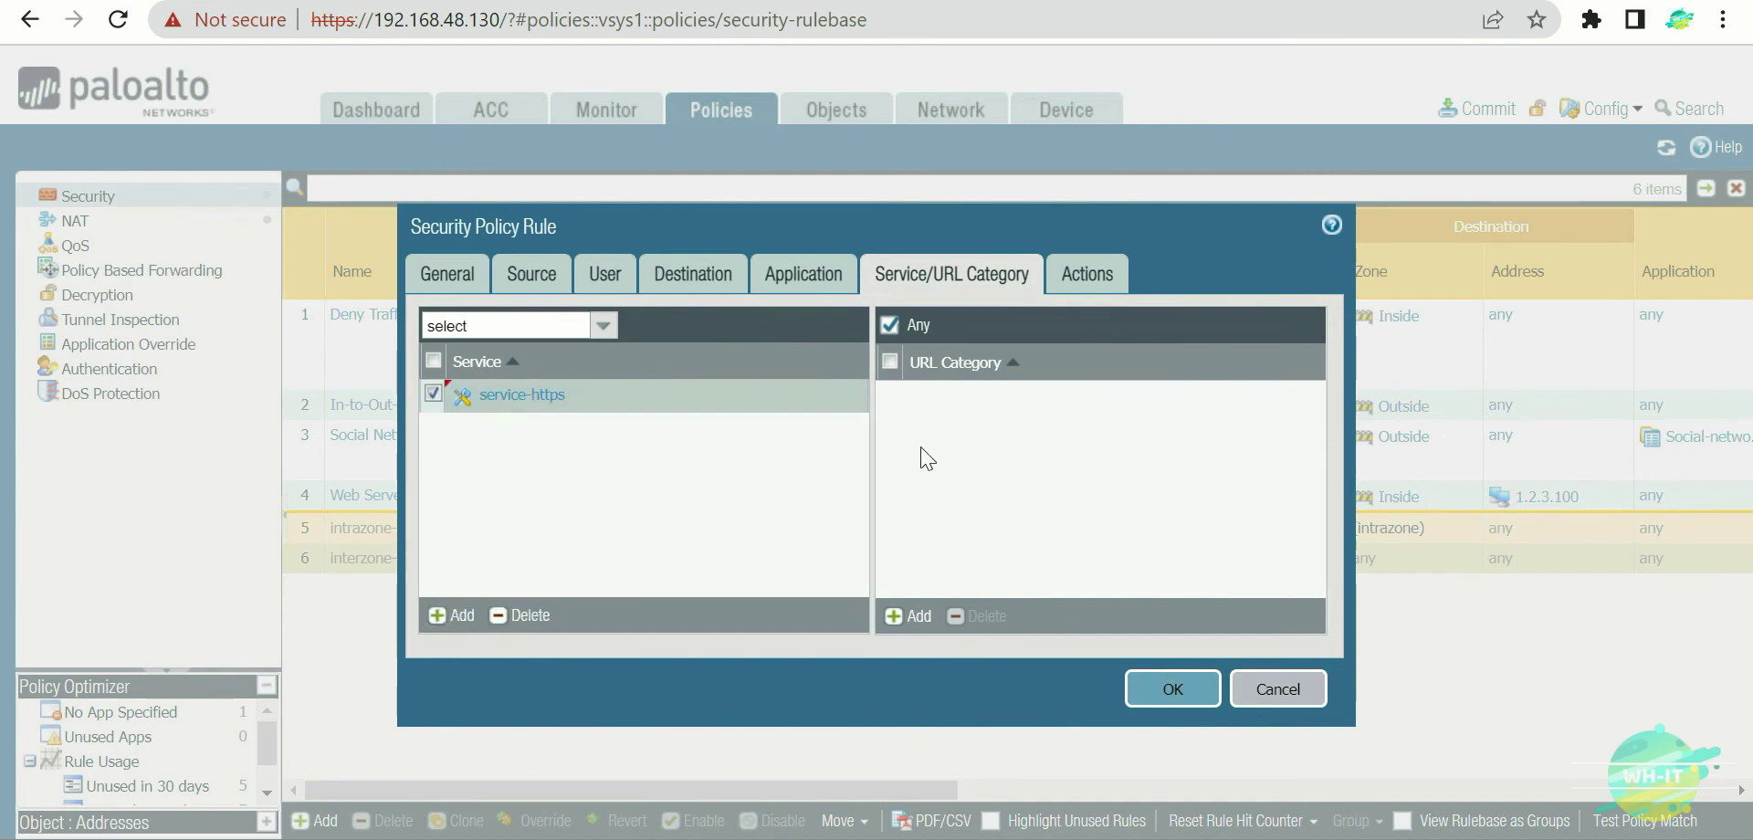
{"action": "left_click", "coordinate": [1084, 276]}
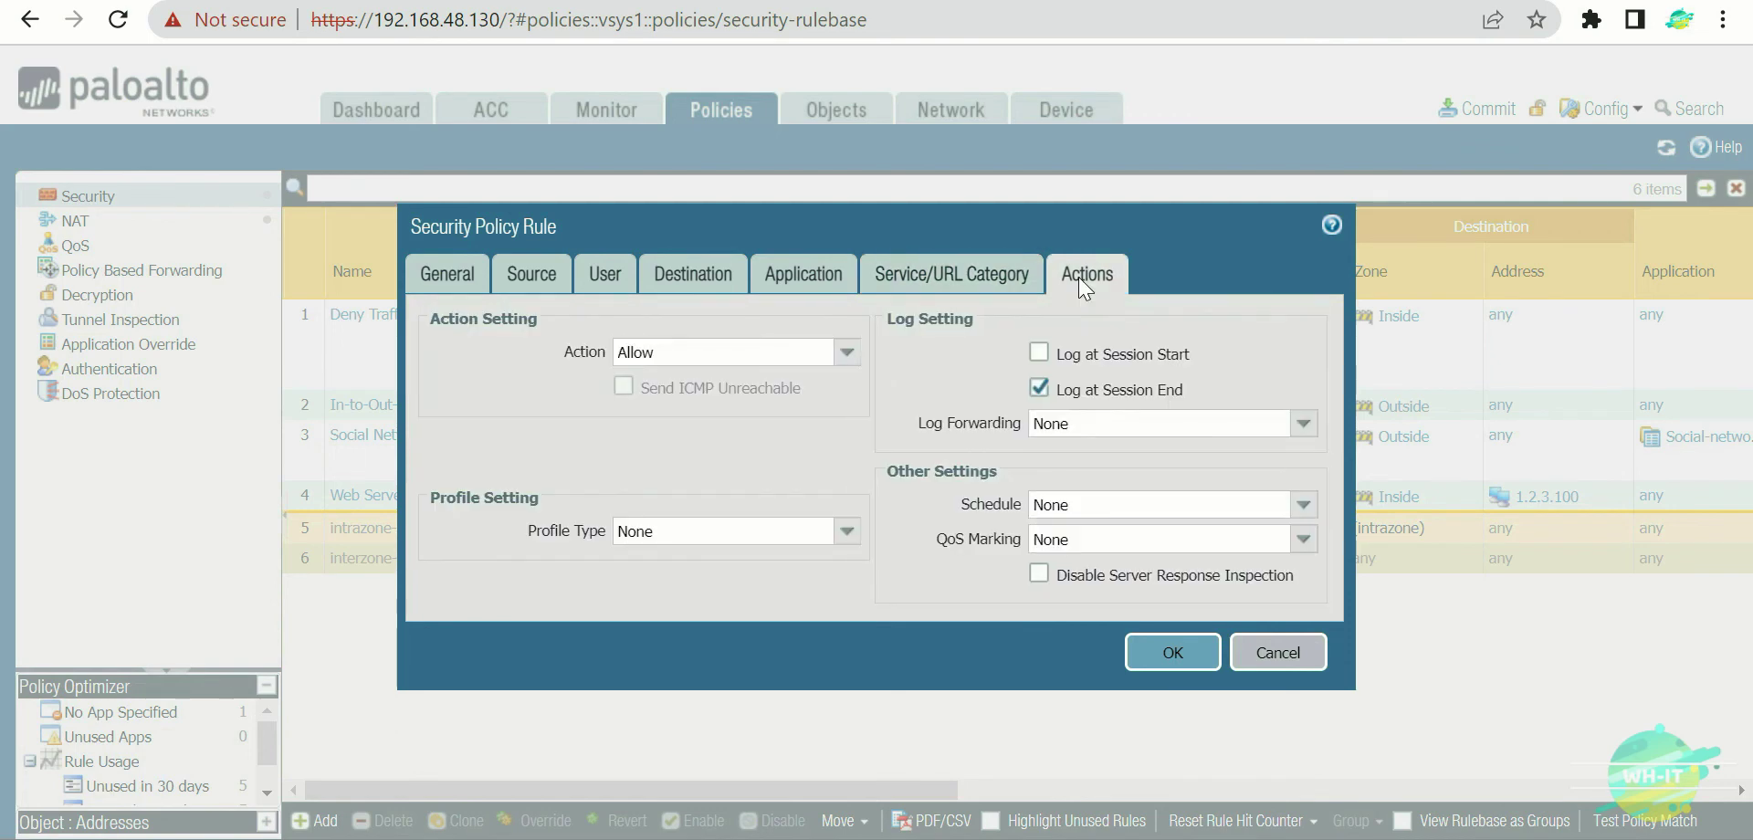
{"action": "left_click", "coordinate": [1169, 653]}
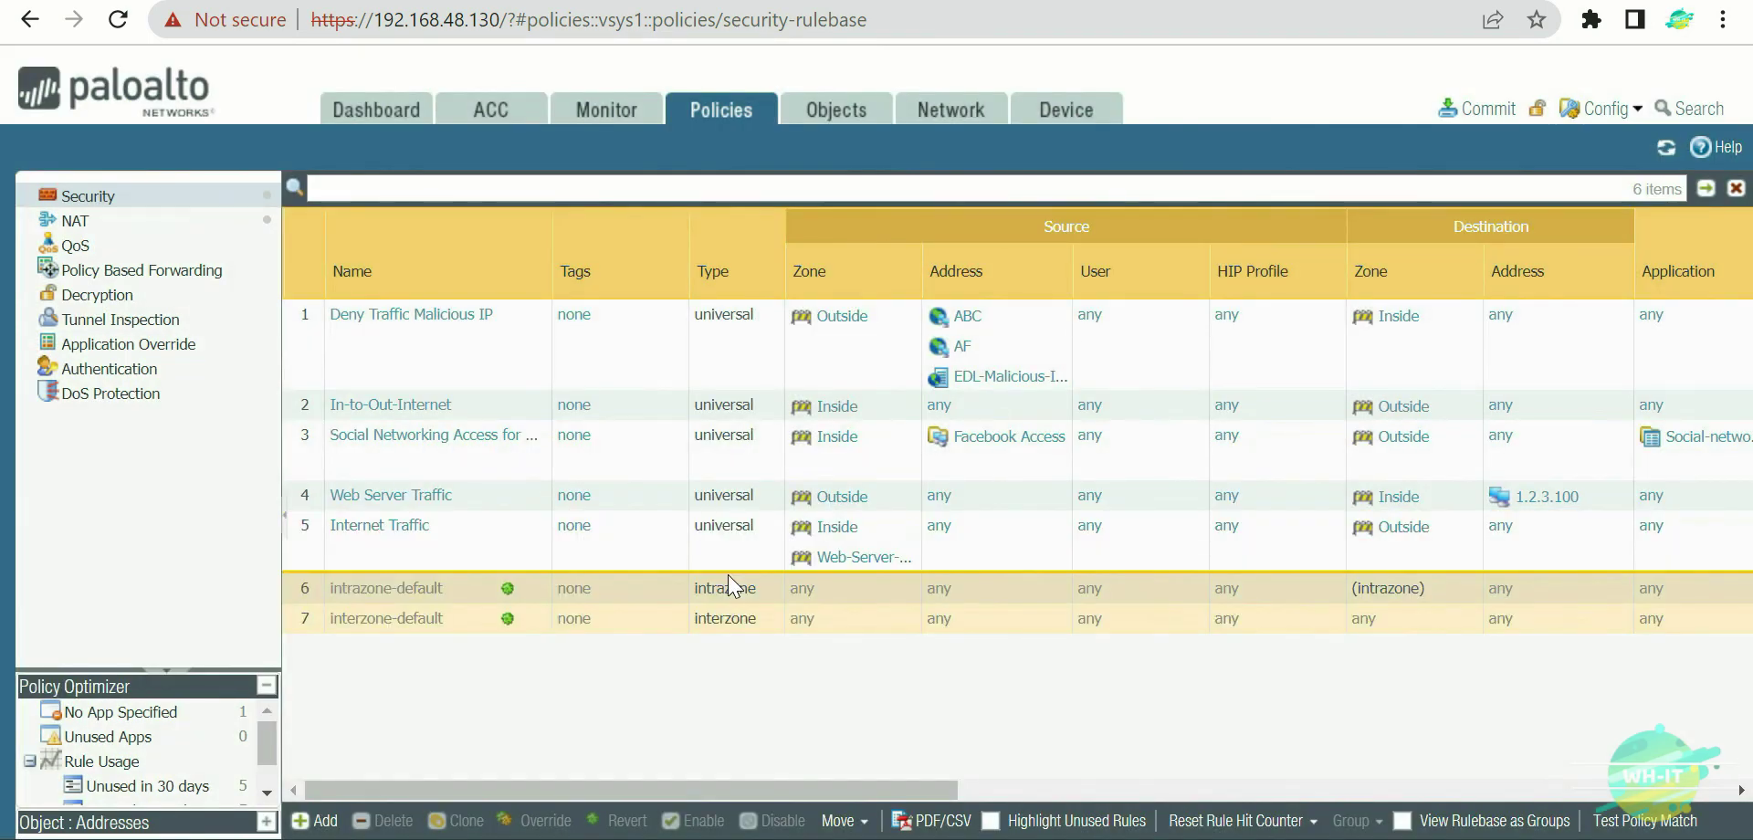
{"action": "left_click", "coordinate": [1156, 549]}
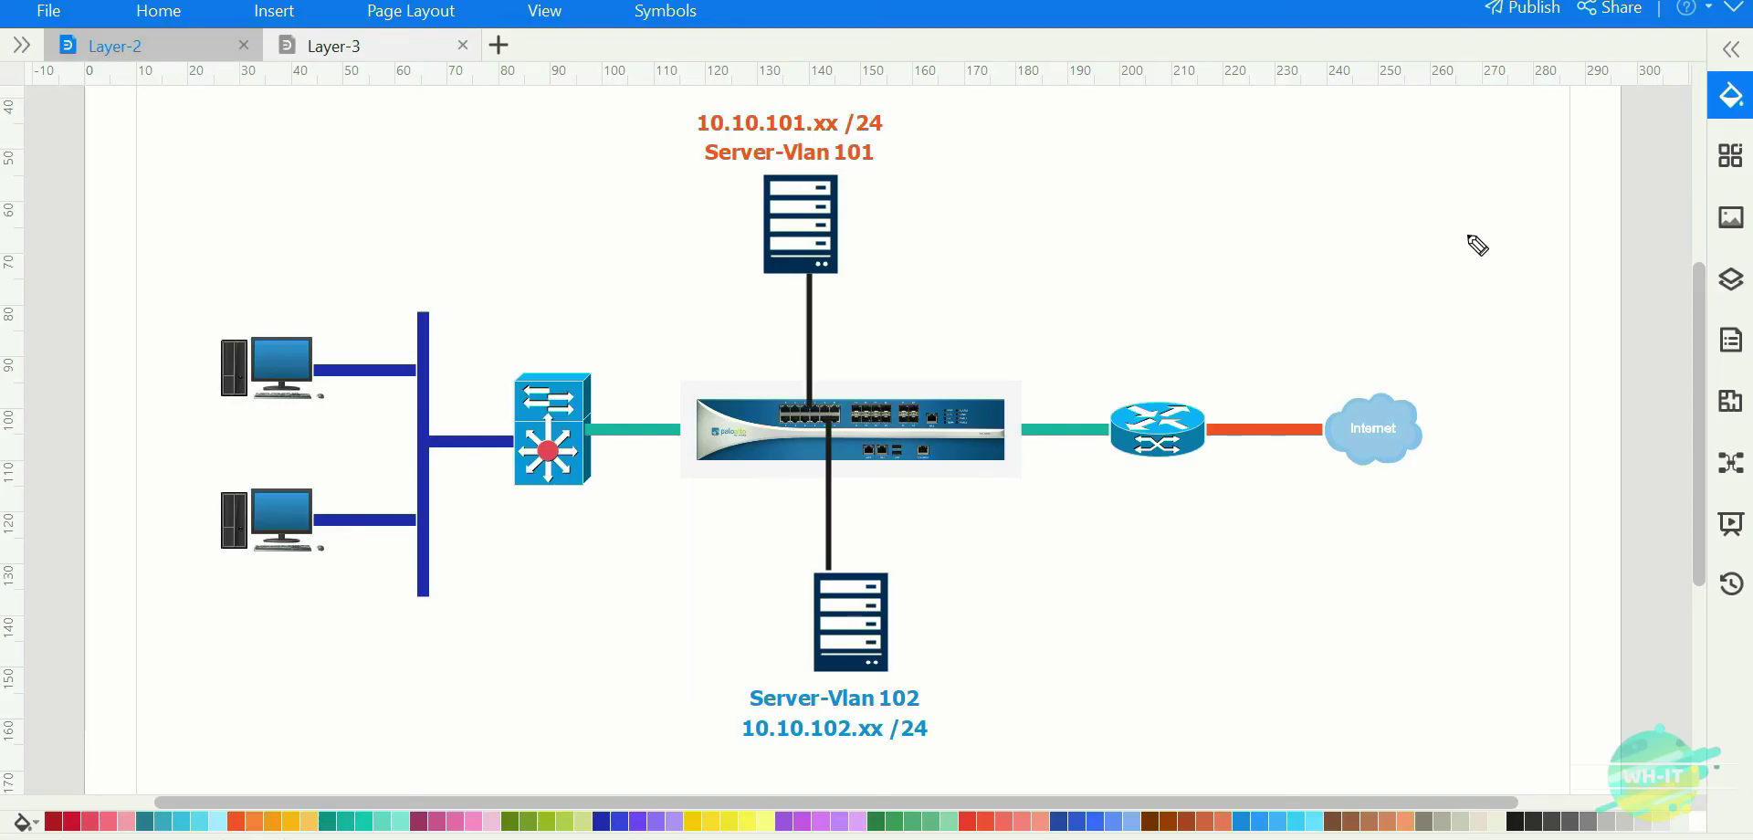
{"action": "left_click_drag", "start_coordinate": [1235, 280], "coordinate": [1228, 390]}
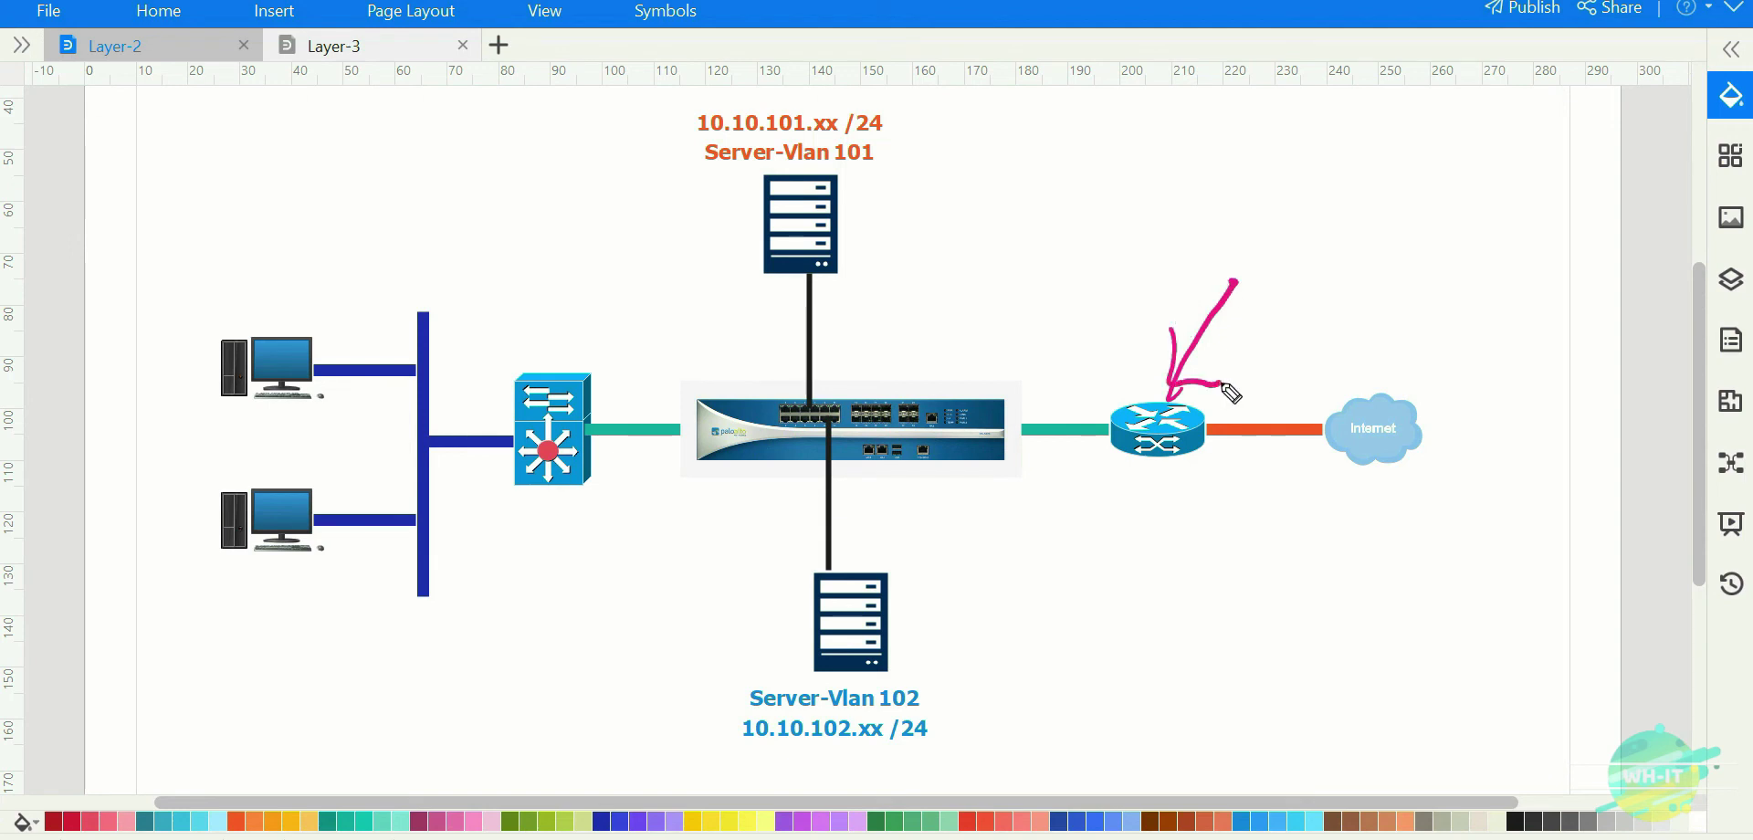
{"action": "mouse_move", "coordinate": [1231, 392]}
{"action": "left_mouse_down"}
{"action": "mouse_move", "coordinate": [1219, 338]}
{"action": "mouse_move", "coordinate": [1233, 359]}
{"action": "left_mouse_up"}
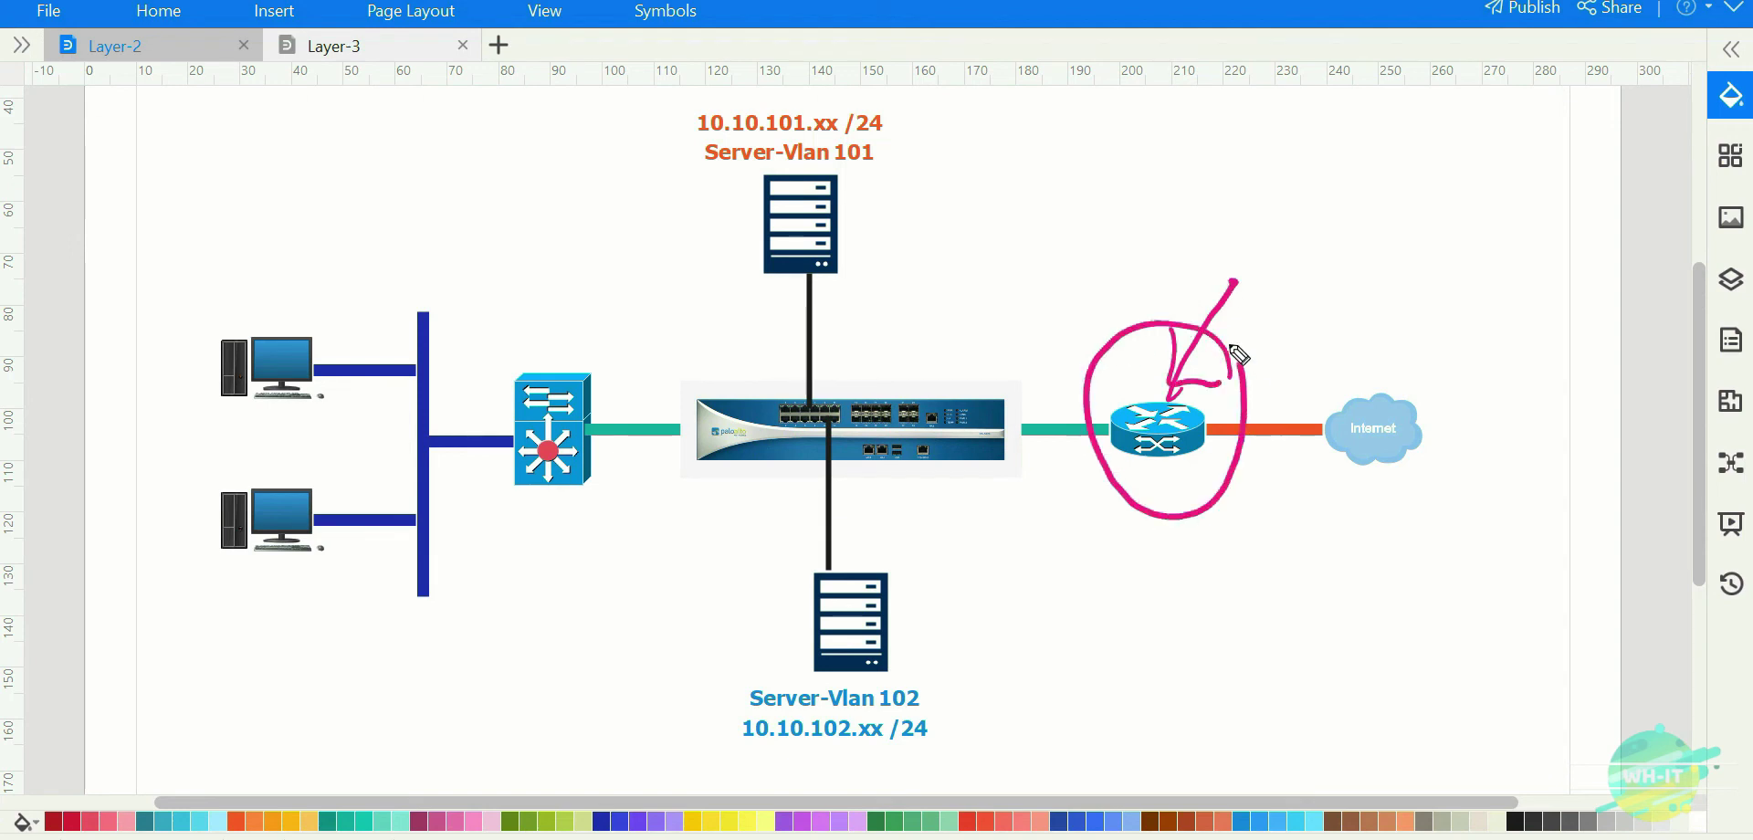
{"action": "left_click_drag", "start_coordinate": [1100, 384], "coordinate": [1205, 452]}
{"action": "left_click_drag", "start_coordinate": [1219, 352], "coordinate": [1132, 502]}
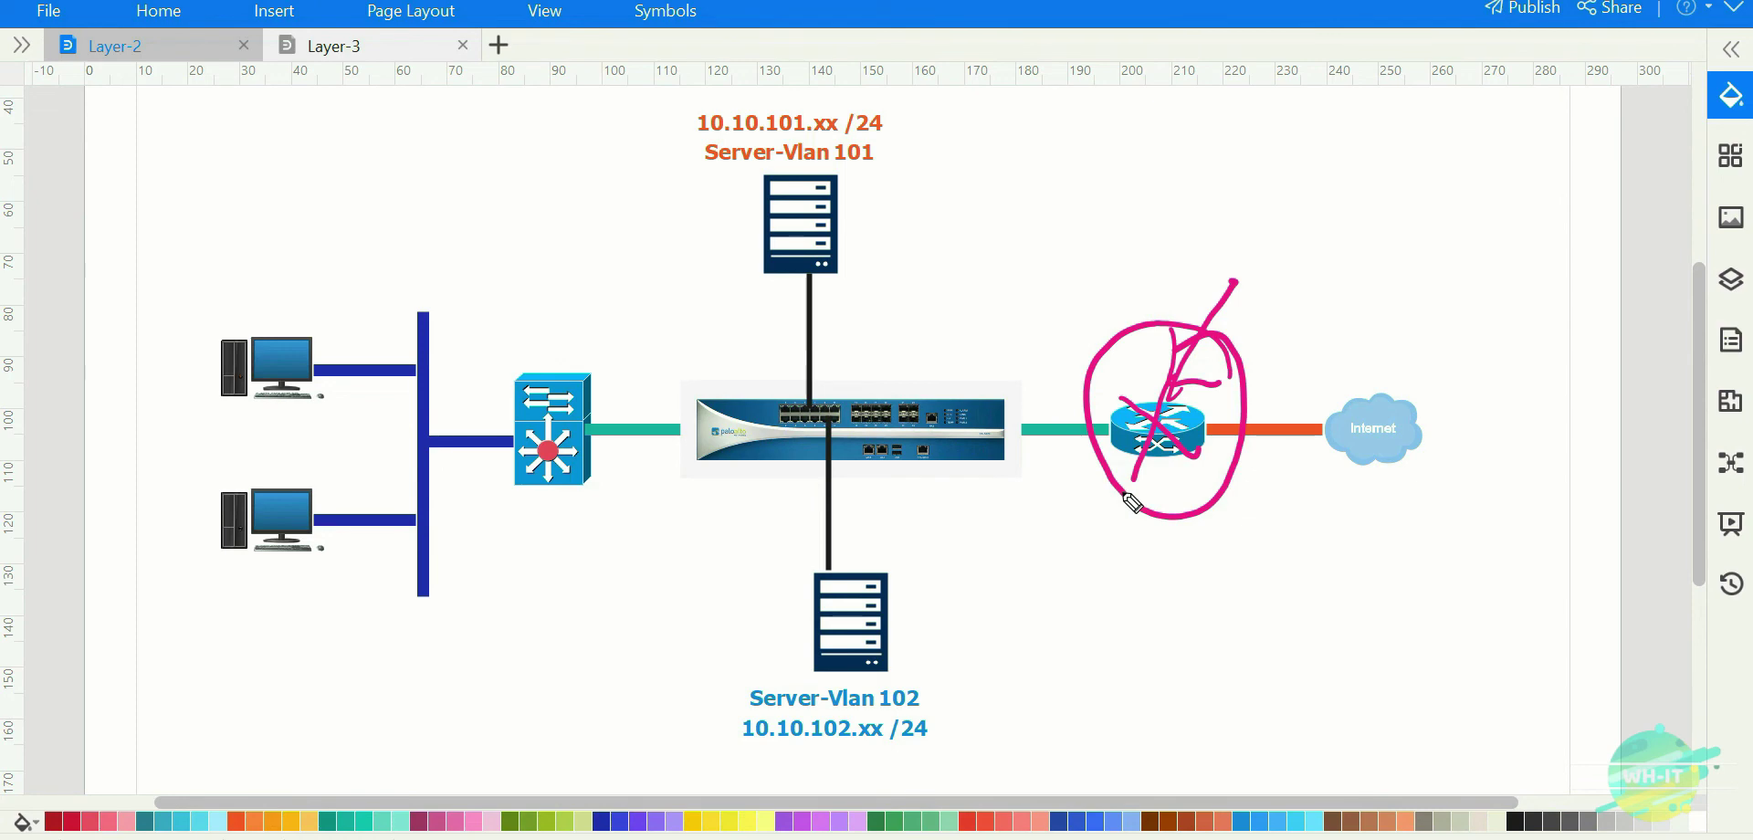
{"action": "mouse_move", "coordinate": [833, 330]}
{"action": "left_mouse_down"}
{"action": "mouse_move", "coordinate": [899, 351]}
{"action": "mouse_move", "coordinate": [900, 306]}
{"action": "mouse_move", "coordinate": [930, 315]}
{"action": "left_mouse_up"}
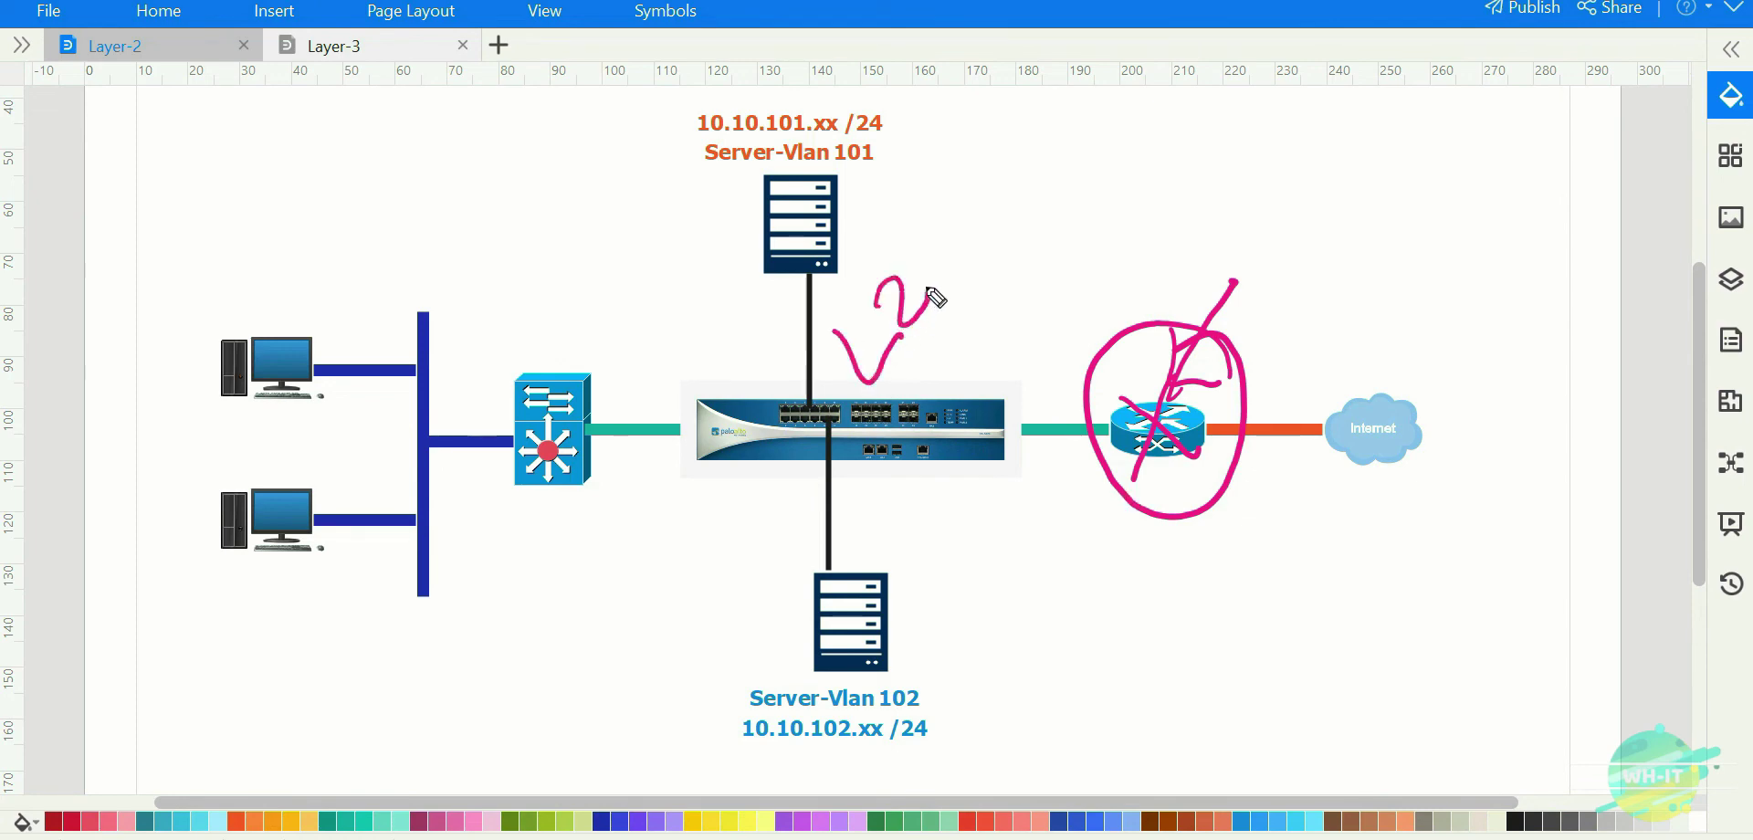
{"action": "left_click_drag", "start_coordinate": [906, 235], "coordinate": [945, 245]}
{"action": "left_click_drag", "start_coordinate": [942, 239], "coordinate": [950, 272]}
{"action": "left_click_drag", "start_coordinate": [944, 191], "coordinate": [994, 211]}
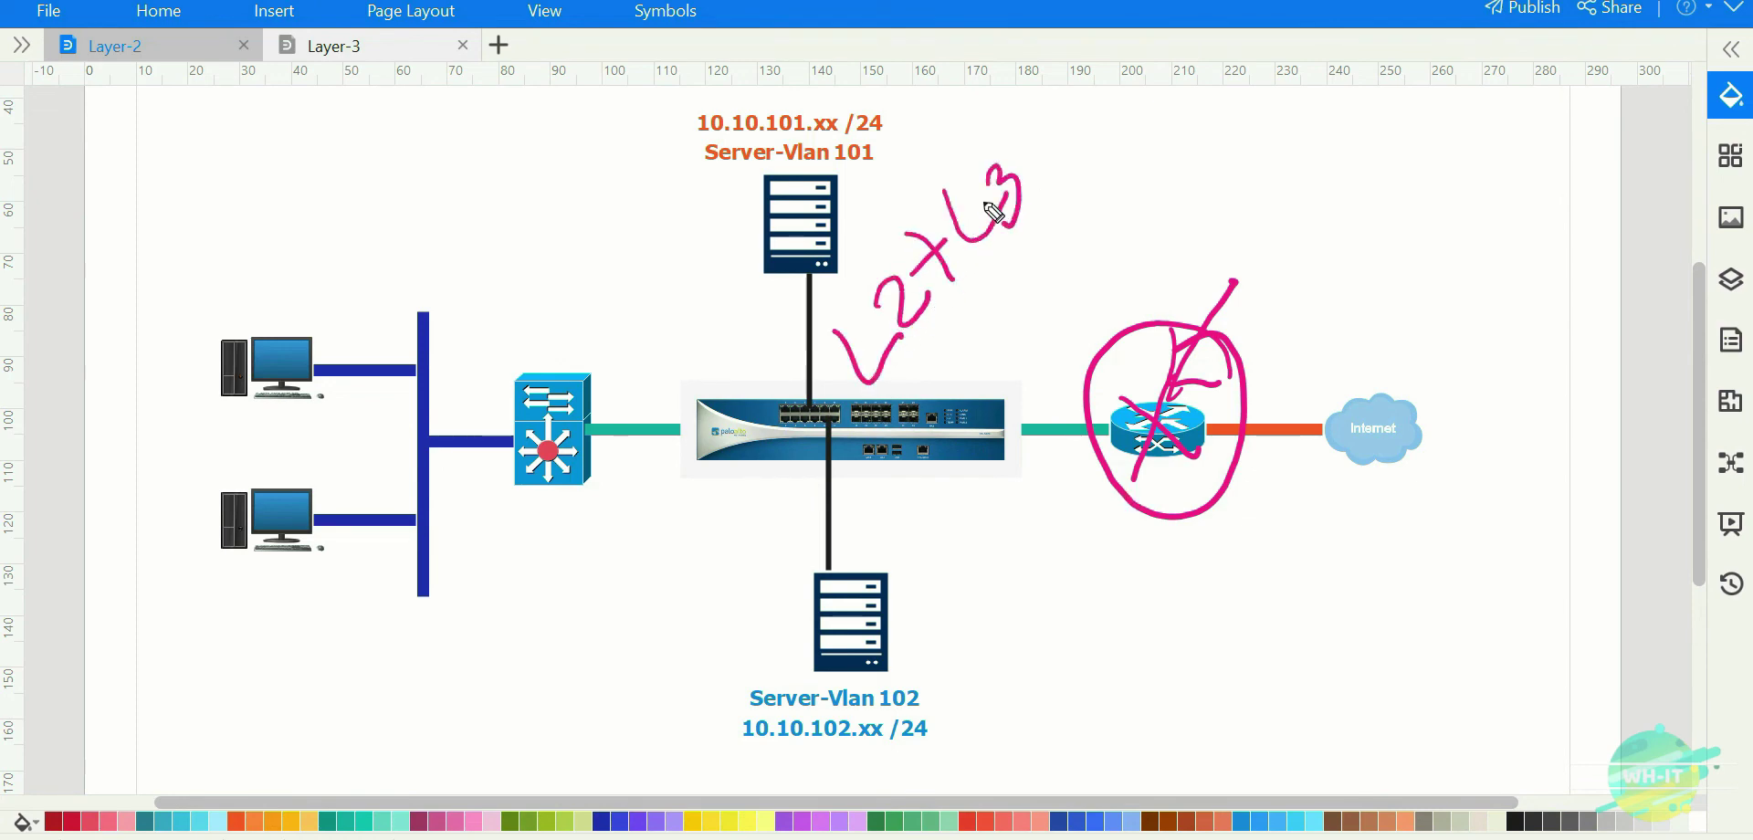
Circle the firewall's ports nearest the router, sketch an outside figure above the Internet cloud, and link it to the router by a line.
{"action": "mouse_move", "coordinate": [949, 375]}
{"action": "left_mouse_down"}
{"action": "mouse_move", "coordinate": [922, 461]}
{"action": "mouse_move", "coordinate": [961, 442]}
{"action": "left_mouse_up"}
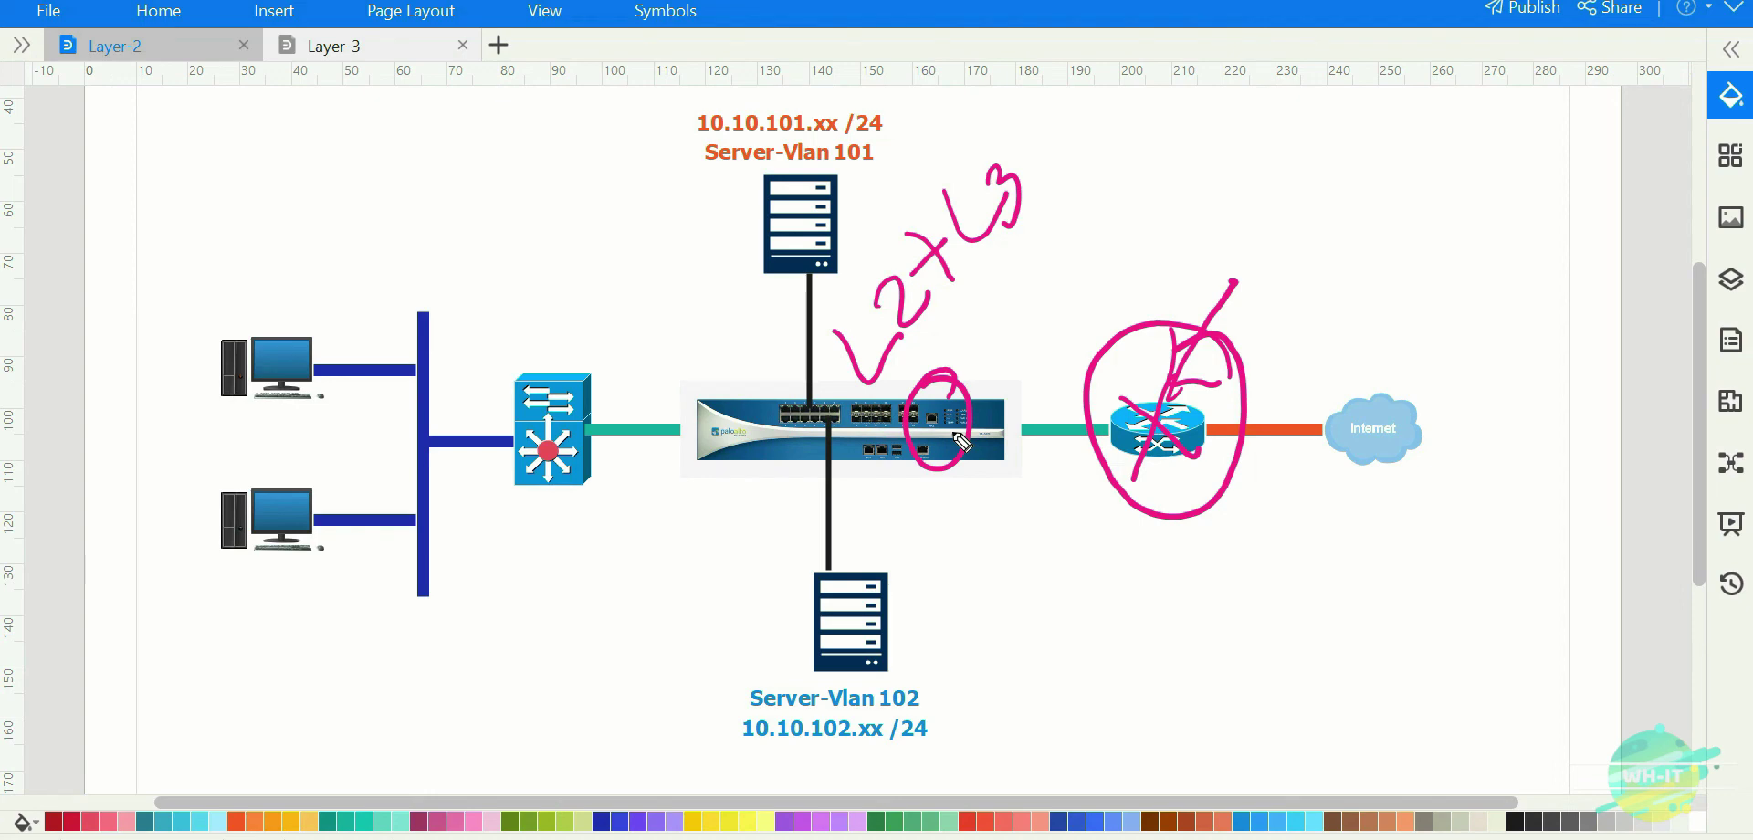
{"action": "mouse_move", "coordinate": [1475, 127]}
{"action": "left_mouse_down"}
{"action": "mouse_move", "coordinate": [1472, 173]}
{"action": "mouse_move", "coordinate": [1533, 189]}
{"action": "mouse_move", "coordinate": [1486, 233]}
{"action": "mouse_move", "coordinate": [1501, 223]}
{"action": "left_mouse_up"}
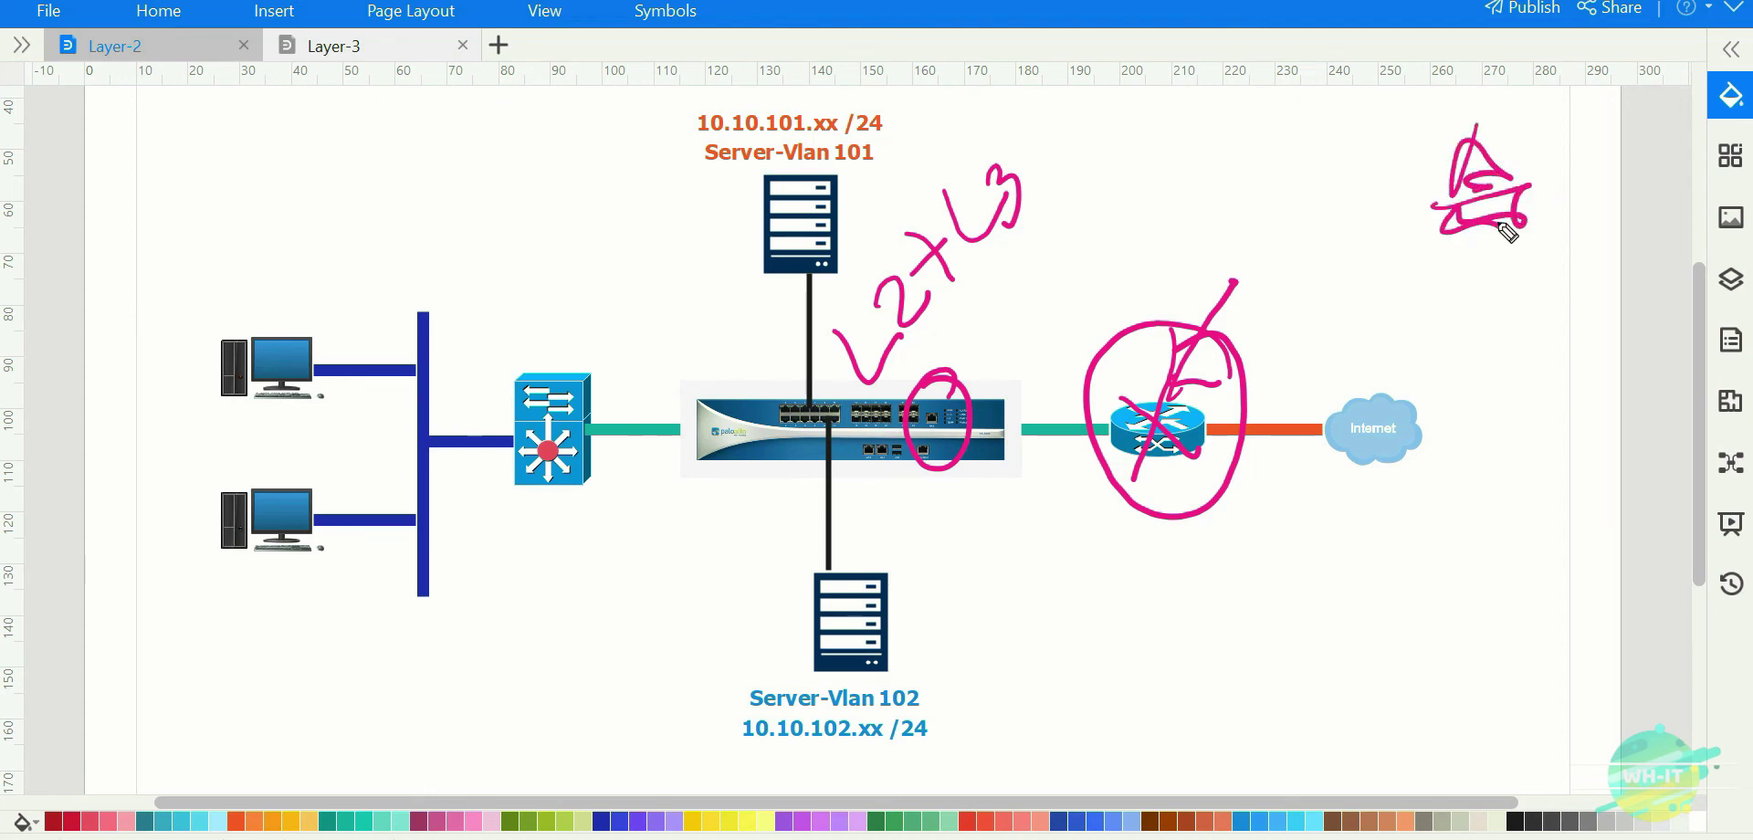
{"action": "mouse_move", "coordinate": [1497, 194]}
{"action": "left_mouse_down"}
{"action": "mouse_move", "coordinate": [1508, 225]}
{"action": "mouse_move", "coordinate": [1221, 429]}
{"action": "mouse_move", "coordinate": [1207, 461]}
{"action": "left_mouse_up"}
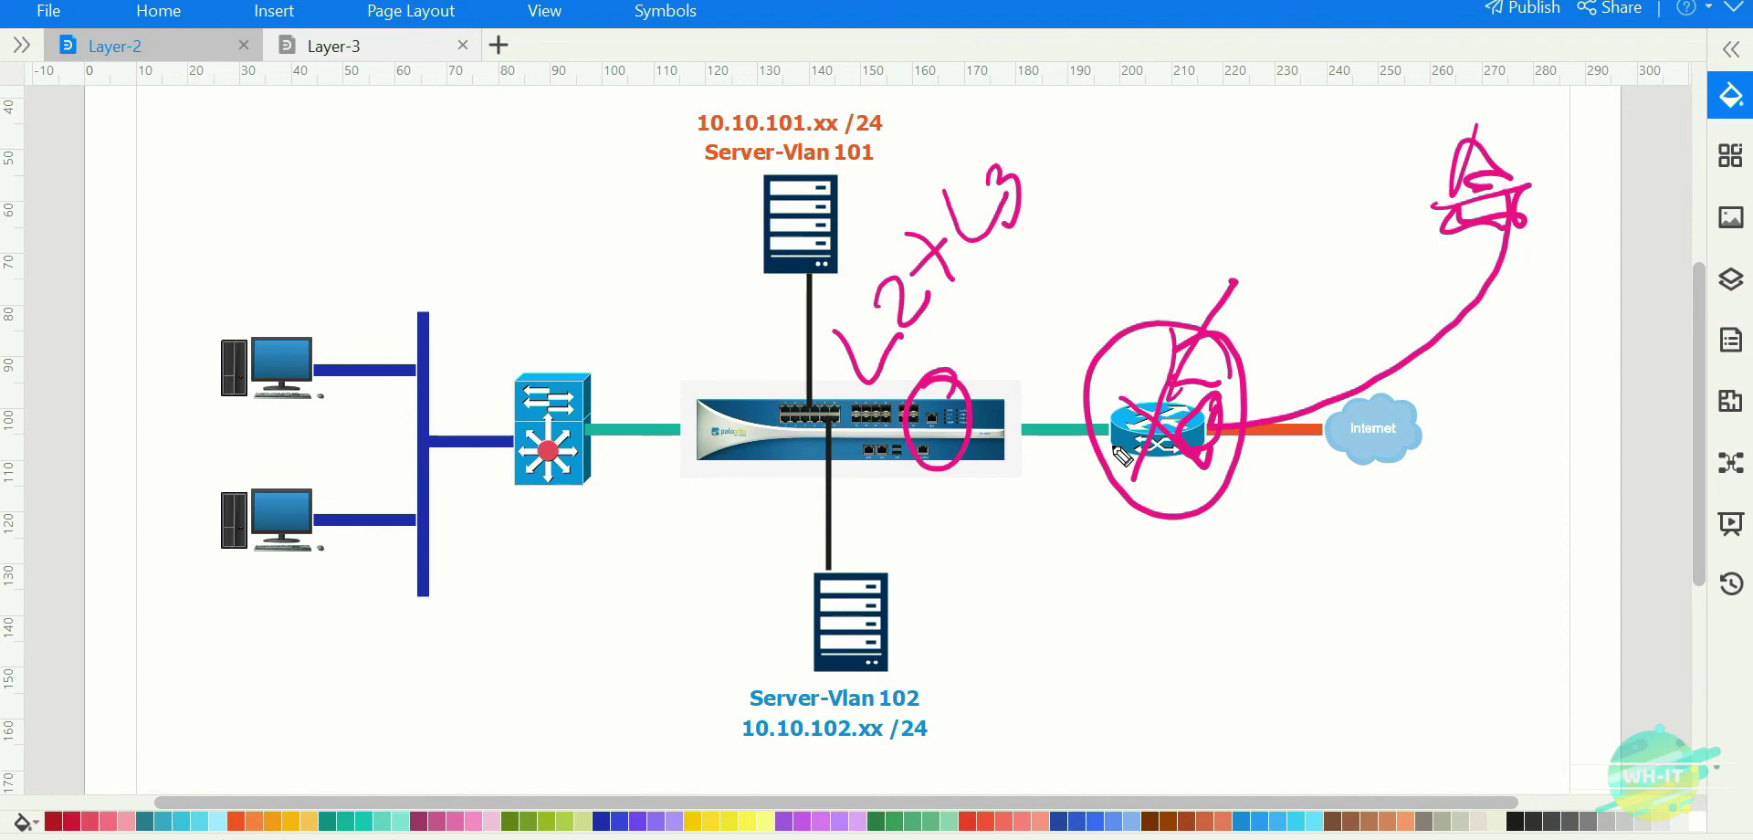
Draw freehand arrows pointing down at the router, from the router to the firewall, and curving from the Internet cloud to the firewall.
{"action": "left_click_drag", "start_coordinate": [1132, 397], "coordinate": [1182, 139]}
{"action": "left_click_drag", "start_coordinate": [1094, 288], "coordinate": [1161, 353]}
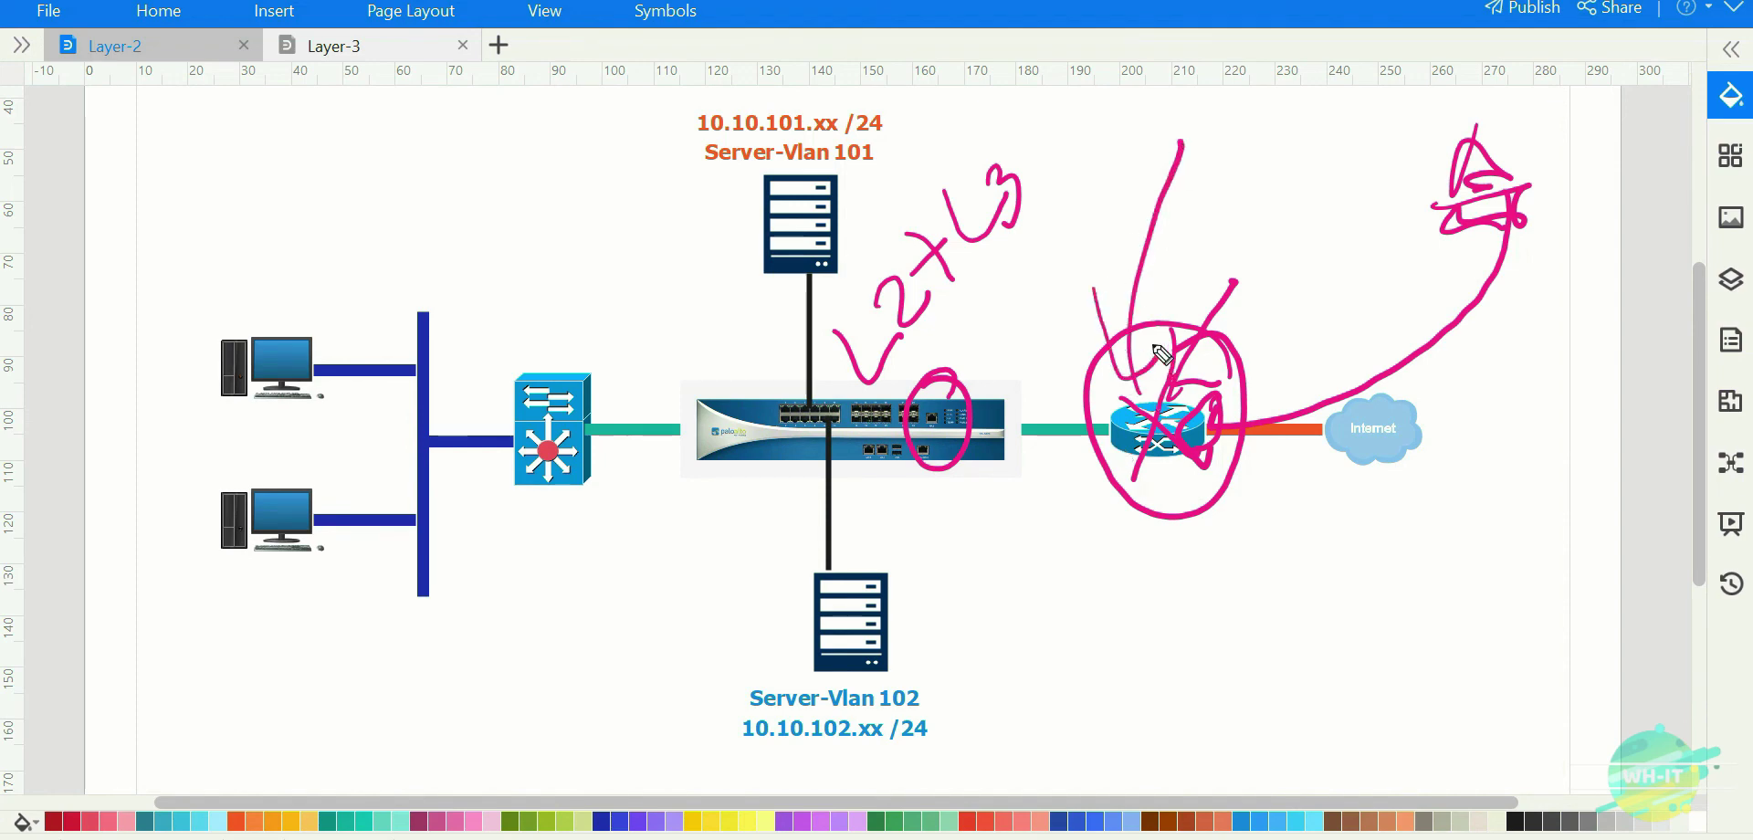
{"action": "mouse_move", "coordinate": [1101, 456]}
{"action": "left_mouse_down"}
{"action": "mouse_move", "coordinate": [998, 485]}
{"action": "mouse_move", "coordinate": [1025, 513]}
{"action": "left_mouse_up"}
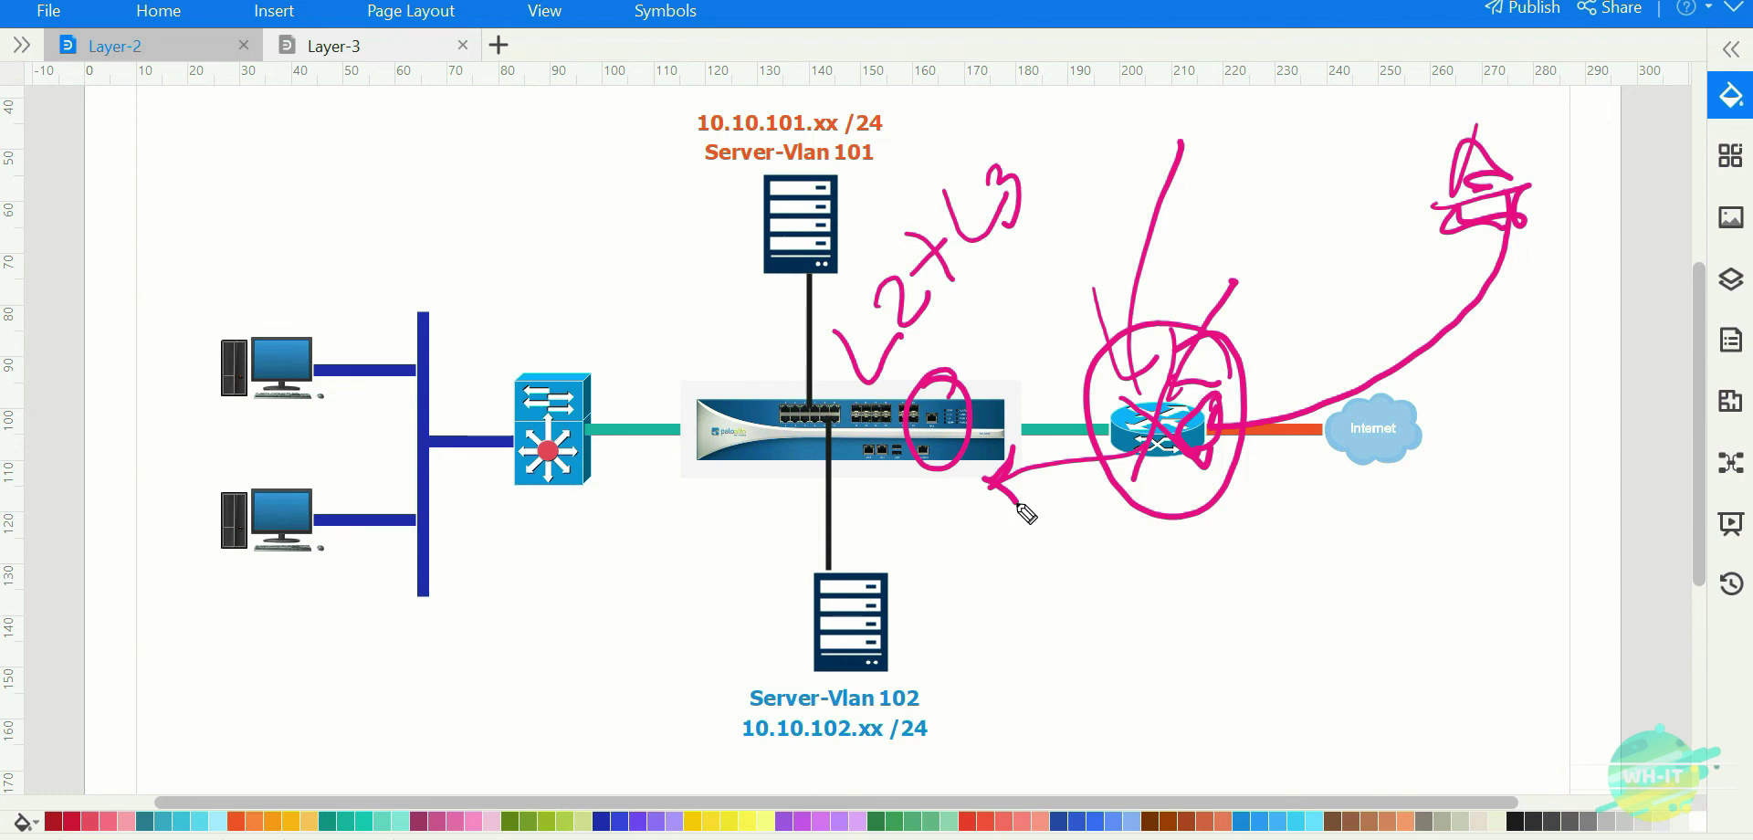
{"action": "mouse_move", "coordinate": [1395, 436]}
{"action": "left_mouse_down"}
{"action": "mouse_move", "coordinate": [1330, 577]}
{"action": "mouse_move", "coordinate": [922, 497]}
{"action": "mouse_move", "coordinate": [941, 514]}
{"action": "left_mouse_up"}
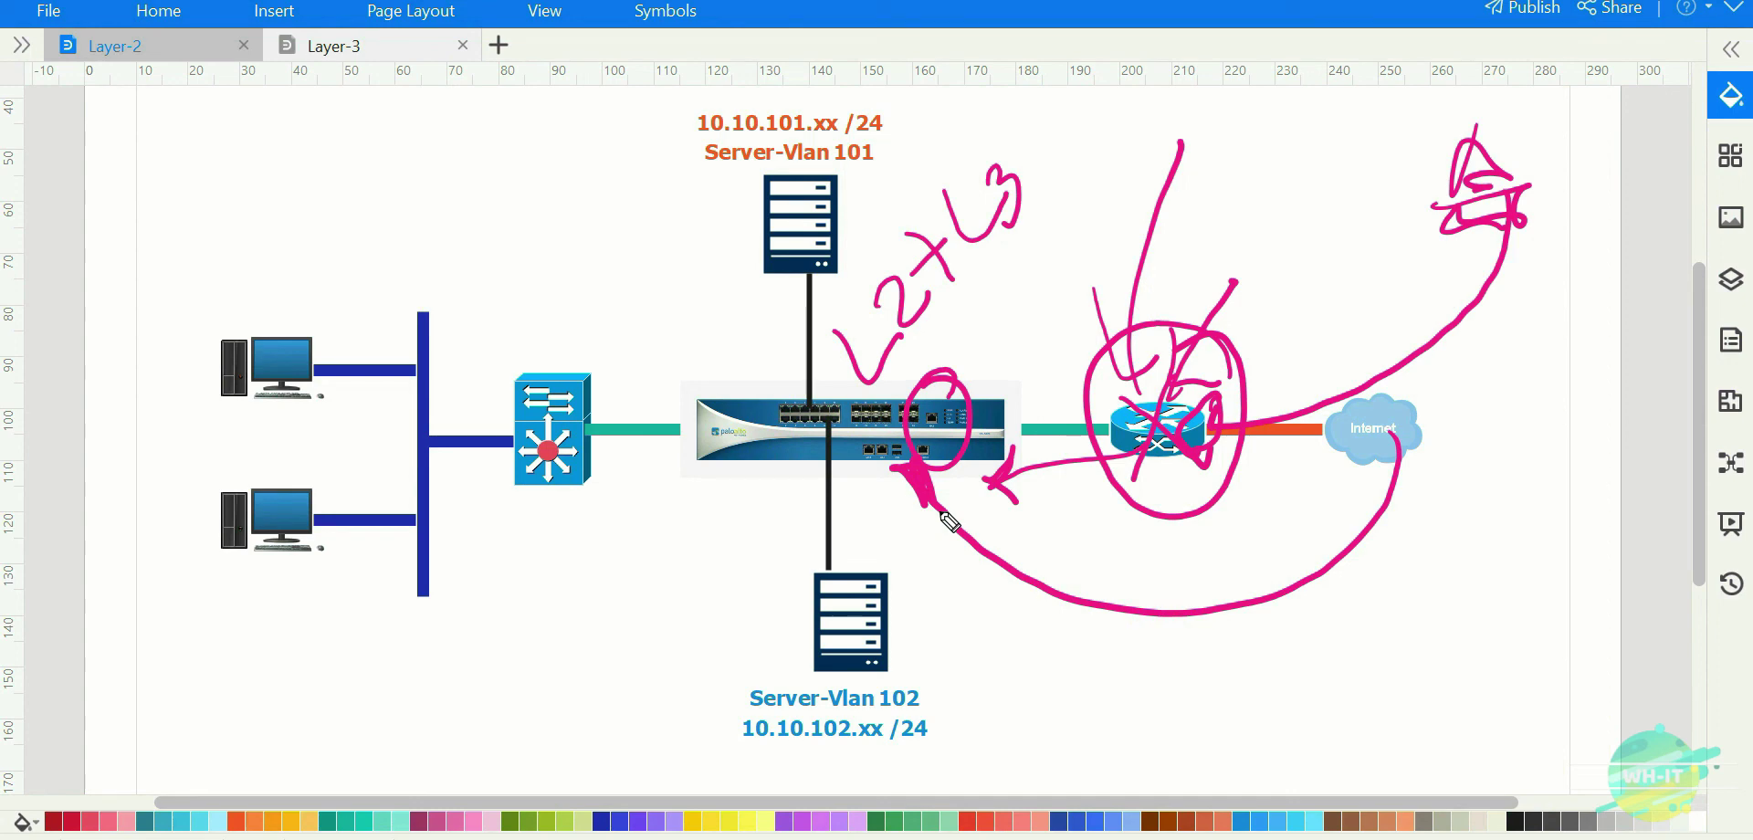
Handwrite "Pi" below the curved Internet arrow and mark an X beside the Server-Vlan 102 server.
{"action": "left_click_drag", "start_coordinate": [993, 627], "coordinate": [992, 699]}
{"action": "left_click_drag", "start_coordinate": [989, 630], "coordinate": [1024, 687]}
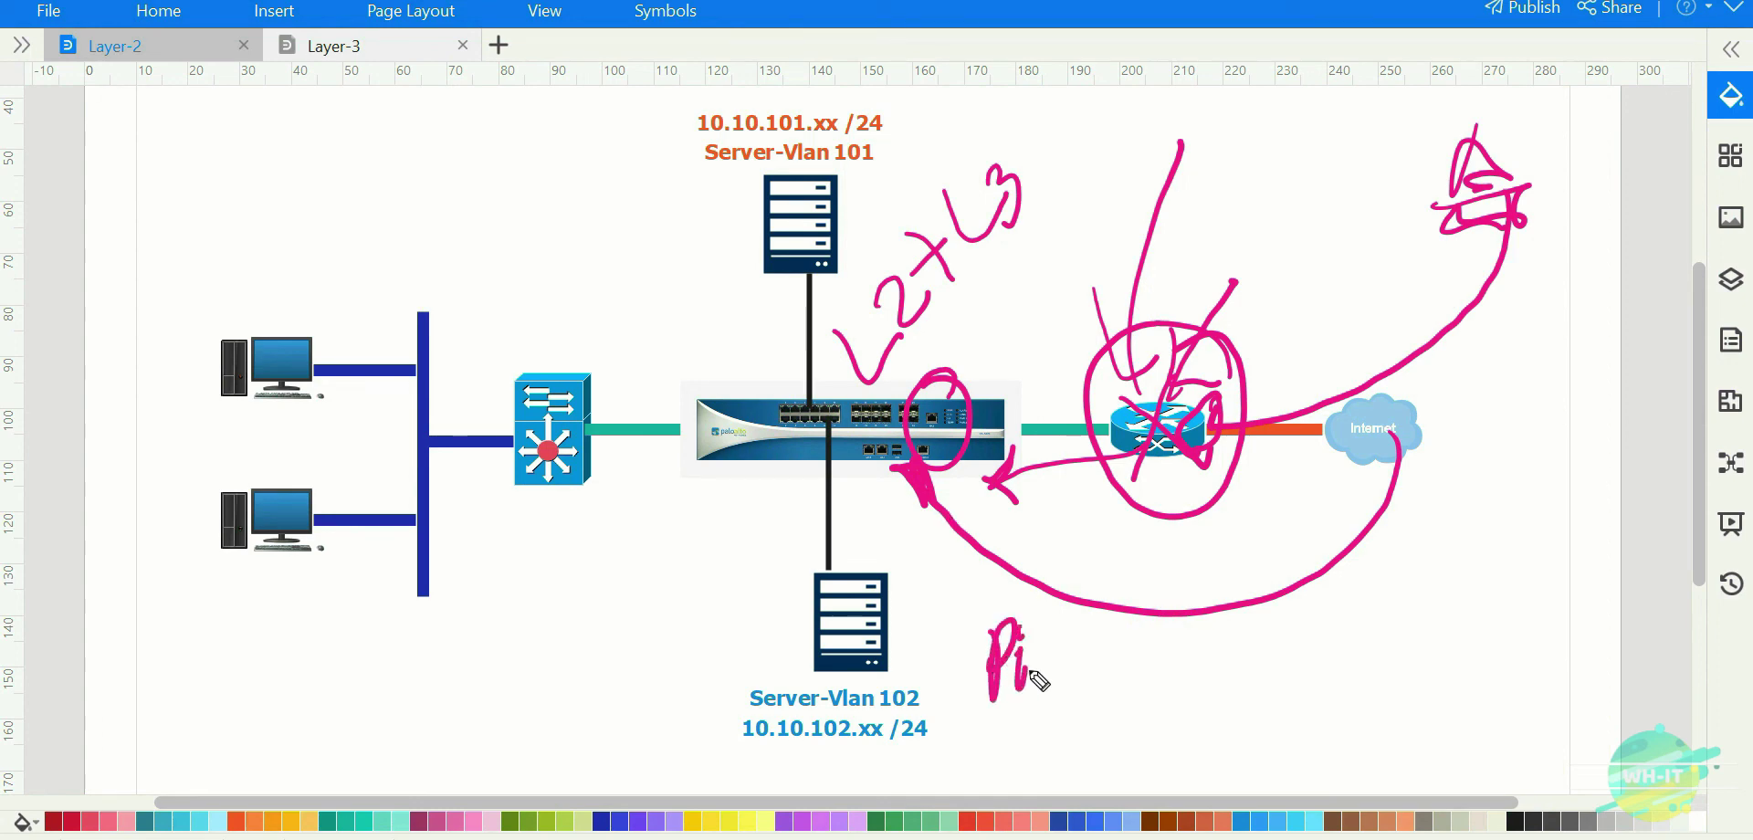
{"action": "left_click_drag", "start_coordinate": [906, 608], "coordinate": [951, 677]}
{"action": "left_click_drag", "start_coordinate": [950, 610], "coordinate": [902, 692]}
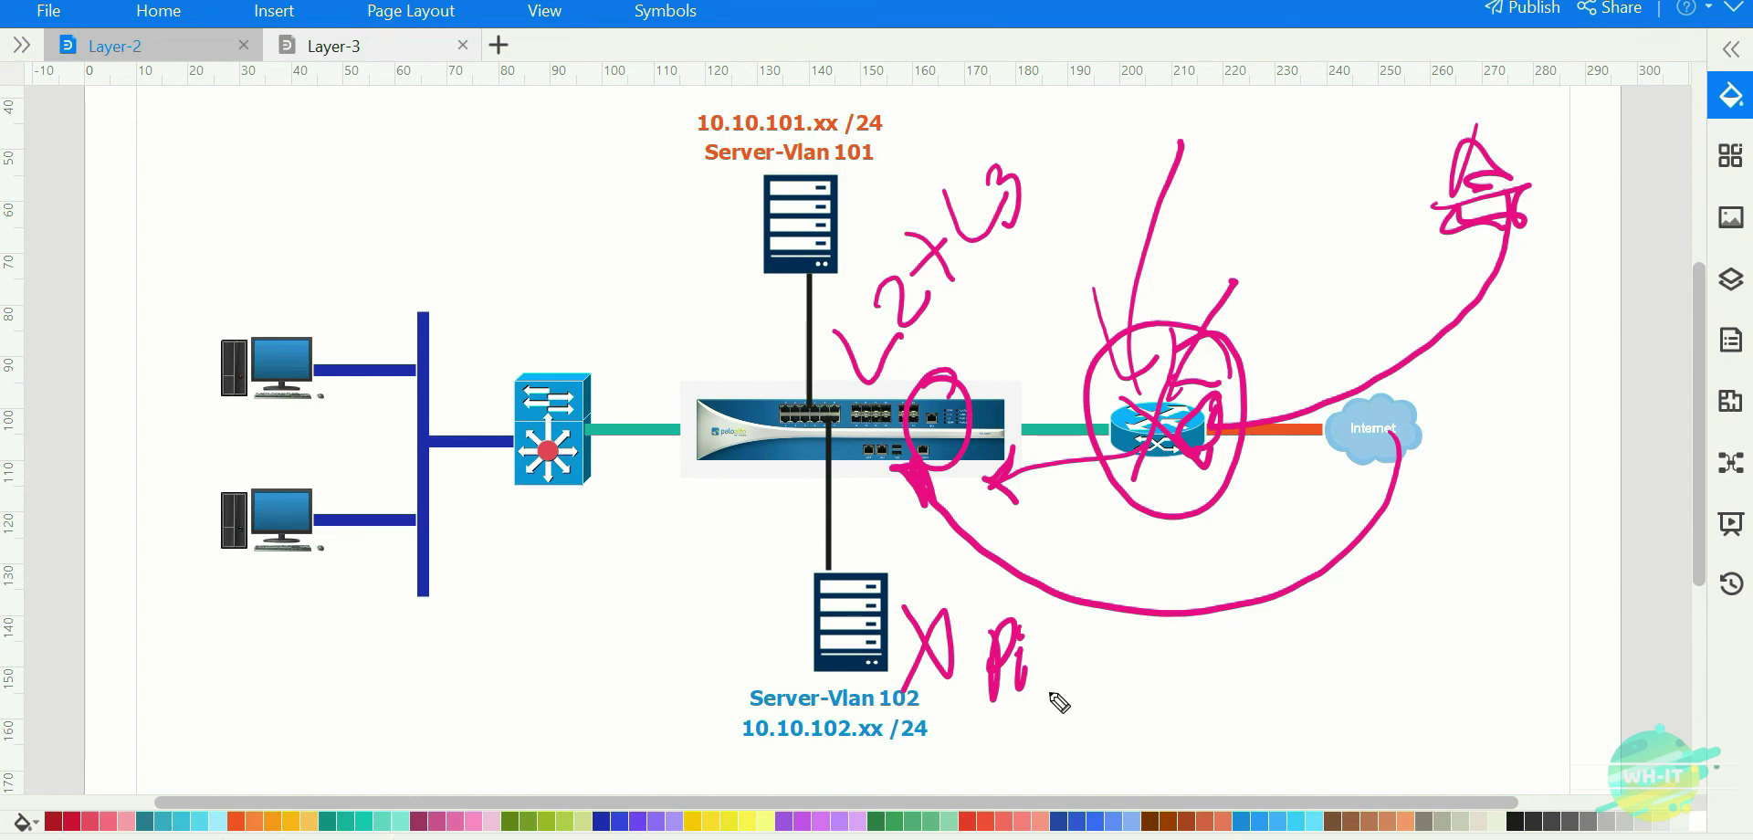
Handwrite "zone protection" below the curved arrow between the Internet cloud and the firewall.
{"action": "mouse_move", "coordinate": [1030, 698]}
{"action": "left_mouse_down"}
{"action": "mouse_move", "coordinate": [1090, 730]}
{"action": "mouse_move", "coordinate": [1156, 730]}
{"action": "mouse_move", "coordinate": [1185, 697]}
{"action": "left_mouse_up"}
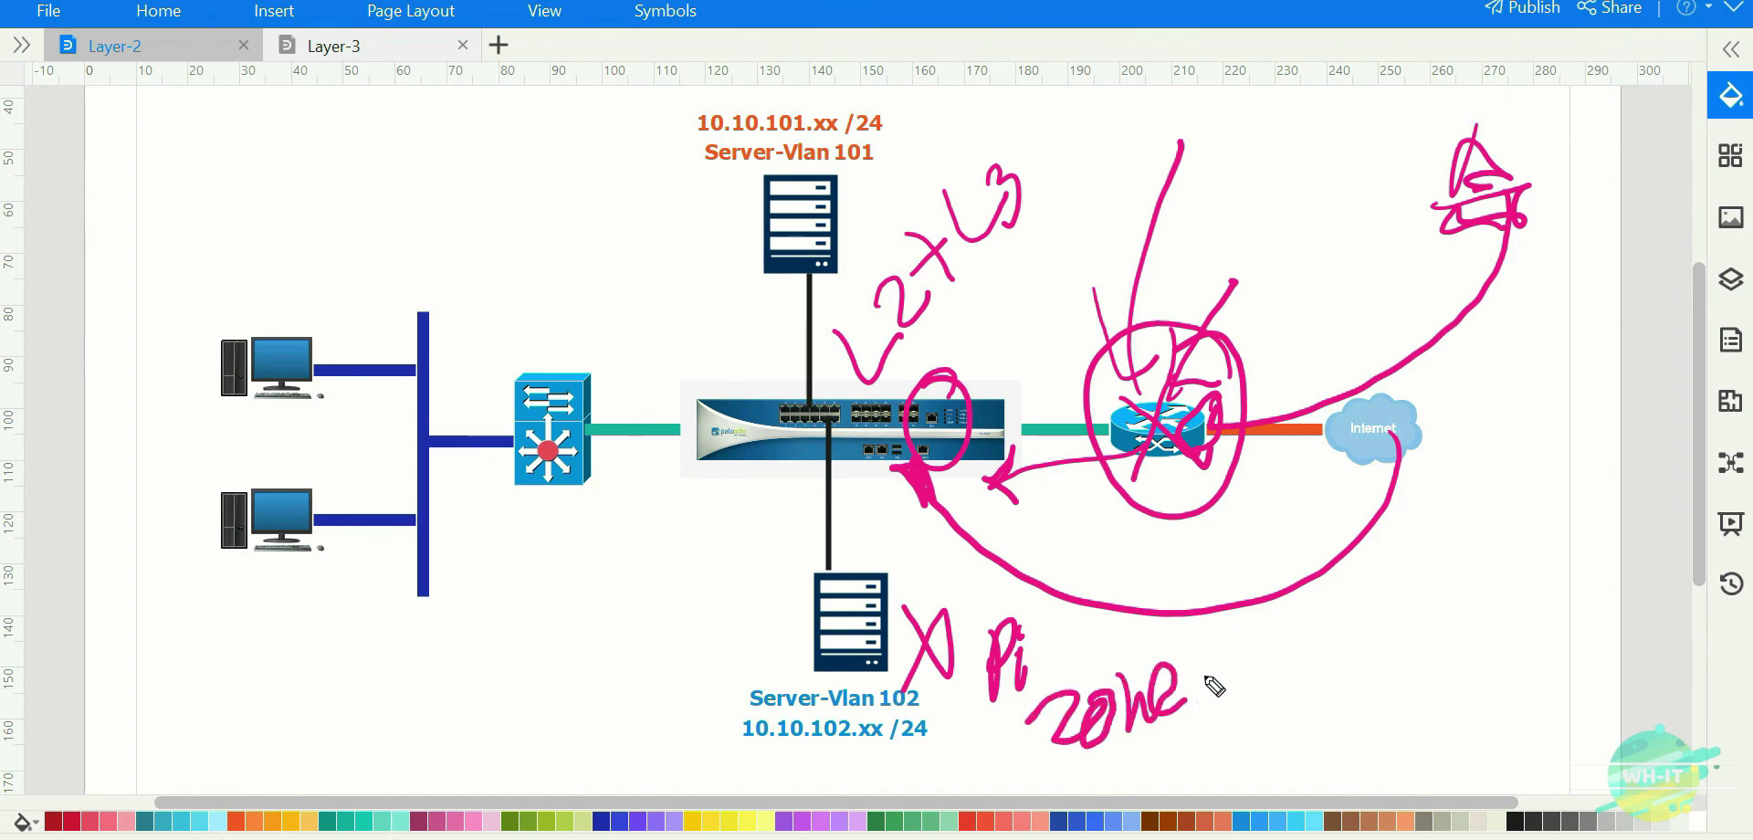
{"action": "mouse_move", "coordinate": [1234, 641]}
{"action": "left_mouse_down"}
{"action": "mouse_move", "coordinate": [1253, 675]}
{"action": "mouse_move", "coordinate": [1287, 667]}
{"action": "left_mouse_up"}
{"action": "mouse_move", "coordinate": [1312, 593]}
{"action": "left_mouse_down"}
{"action": "mouse_move", "coordinate": [1301, 644]}
{"action": "mouse_move", "coordinate": [1366, 609]}
{"action": "mouse_move", "coordinate": [1388, 630]}
{"action": "left_mouse_up"}
{"action": "mouse_move", "coordinate": [1397, 548]}
{"action": "left_mouse_down"}
{"action": "mouse_move", "coordinate": [1395, 626]}
{"action": "mouse_move", "coordinate": [1429, 557]}
{"action": "mouse_move", "coordinate": [1507, 511]}
{"action": "mouse_move", "coordinate": [1521, 573]}
{"action": "left_mouse_up"}
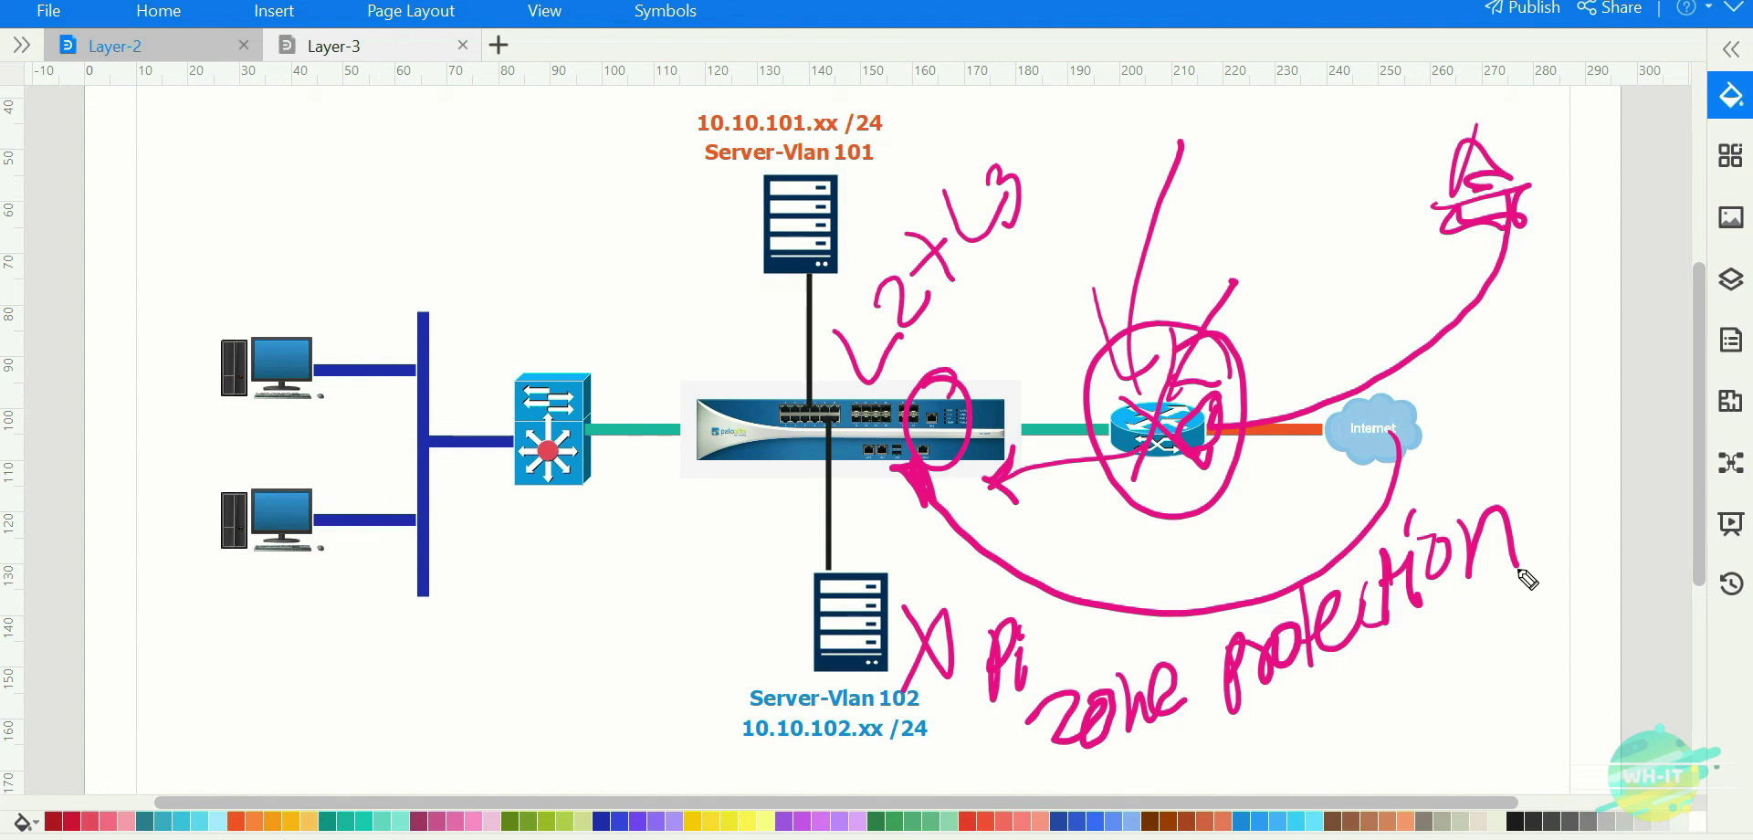
Cross out the curved Internet arrow near the firewall, then circle the firewall area and add "+ Secu" beside the L2+L3 note.
{"action": "left_click_drag", "start_coordinate": [996, 518], "coordinate": [1057, 568]}
{"action": "left_click_drag", "start_coordinate": [1057, 513], "coordinate": [992, 599]}
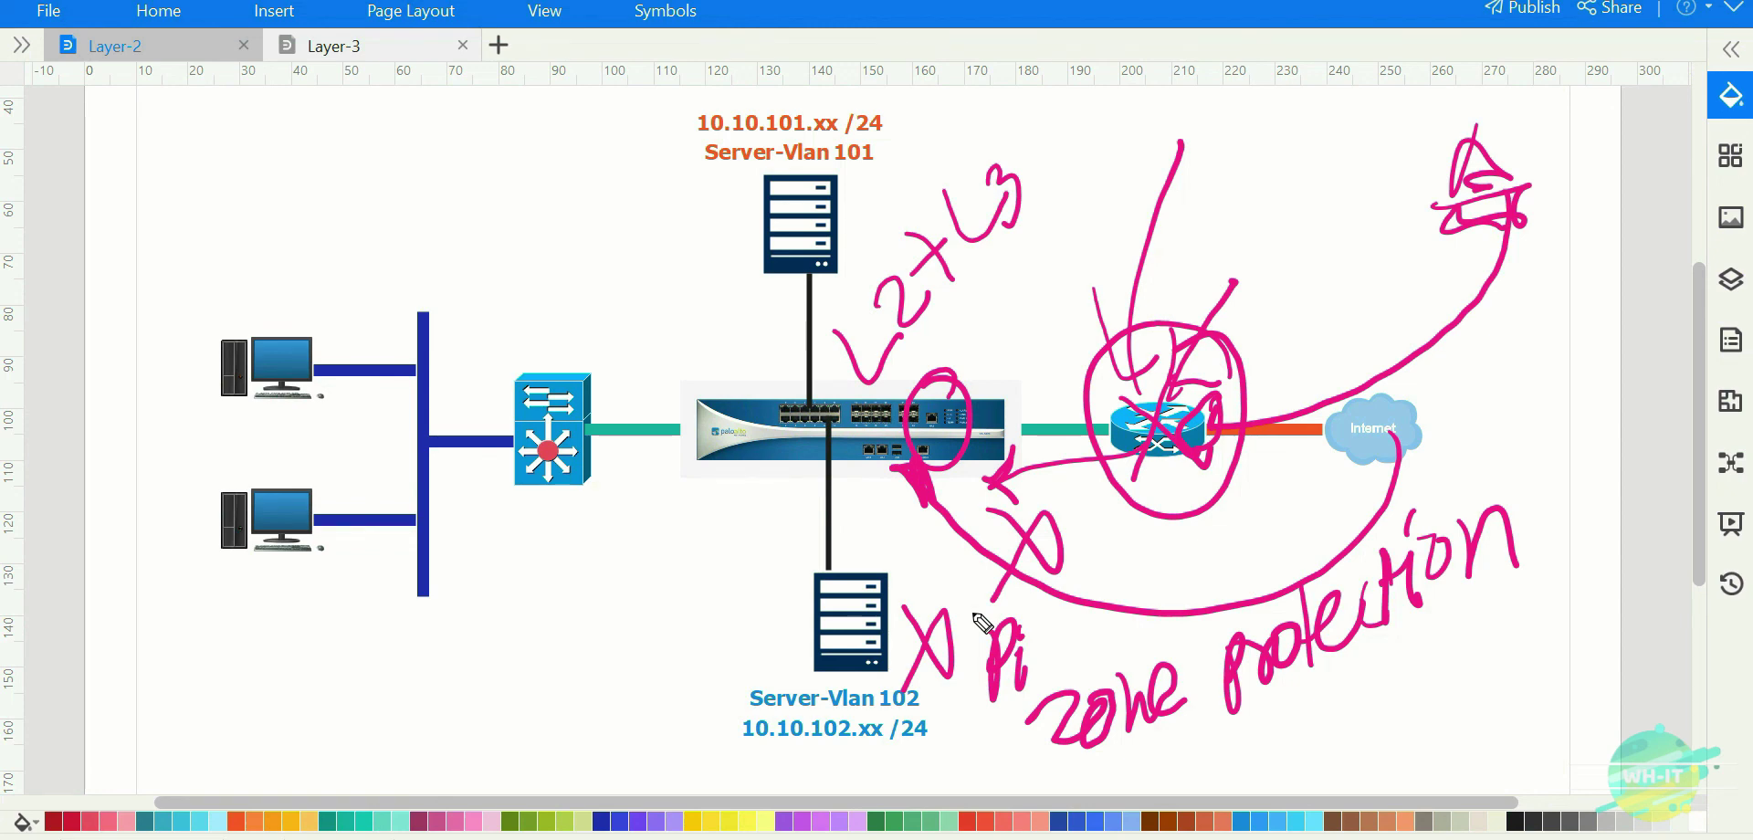
{"action": "mouse_move", "coordinate": [857, 160]}
{"action": "left_mouse_down"}
{"action": "mouse_move", "coordinate": [694, 301]}
{"action": "mouse_move", "coordinate": [1157, 283]}
{"action": "mouse_move", "coordinate": [1105, 132]}
{"action": "left_mouse_up"}
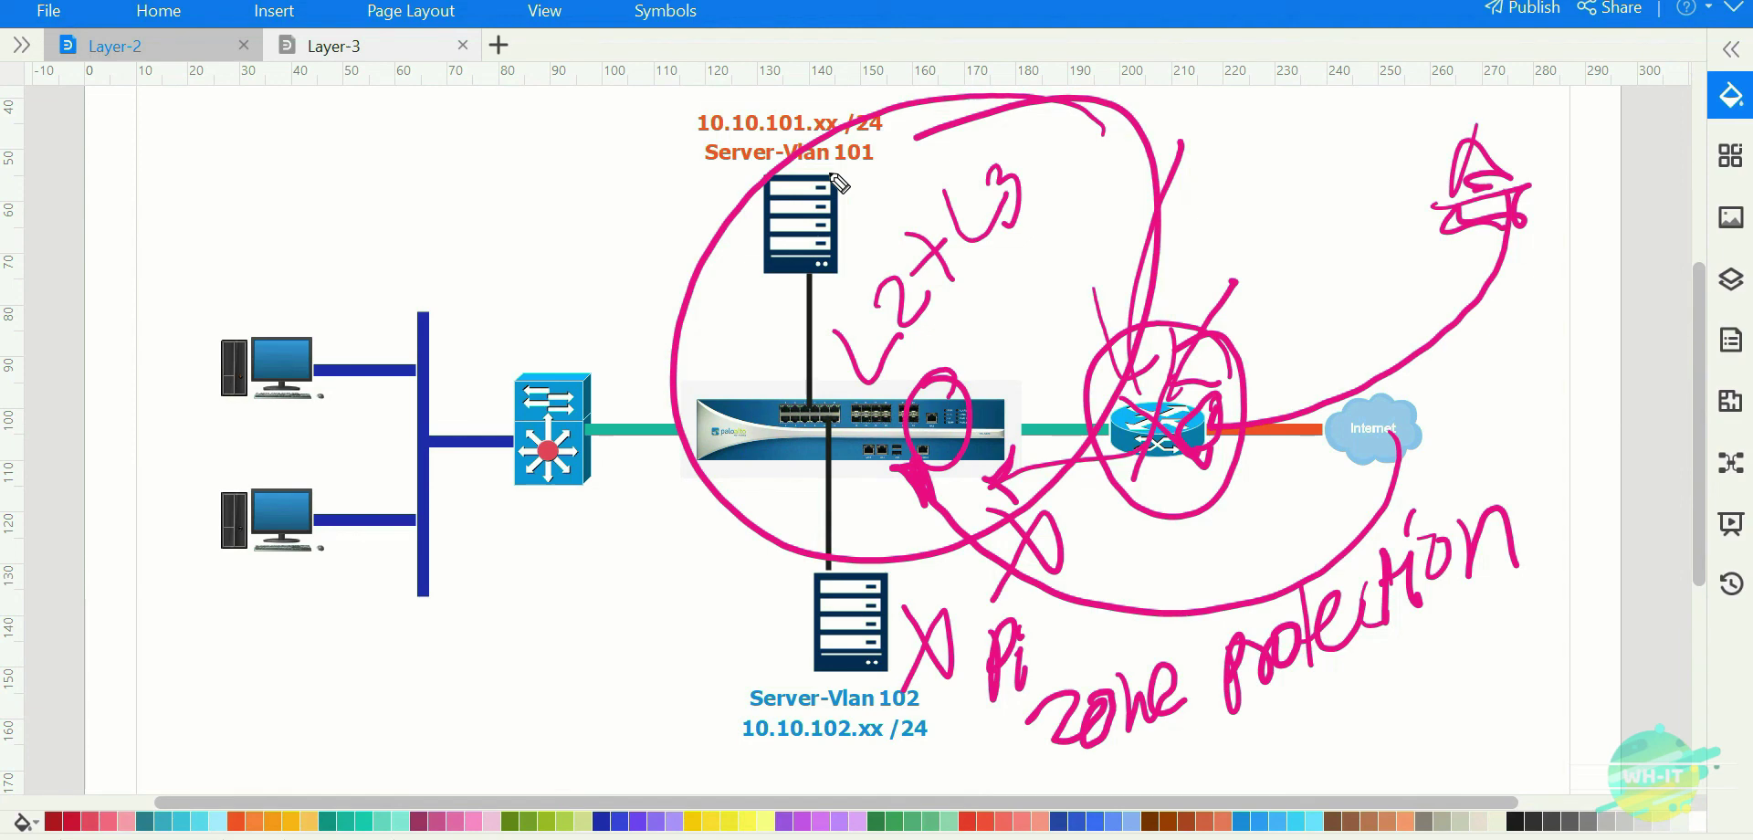
{"action": "mouse_move", "coordinate": [959, 324]}
{"action": "left_mouse_down"}
{"action": "mouse_move", "coordinate": [1013, 347]}
{"action": "mouse_move", "coordinate": [1110, 183]}
{"action": "mouse_move", "coordinate": [1129, 201]}
{"action": "left_mouse_up"}
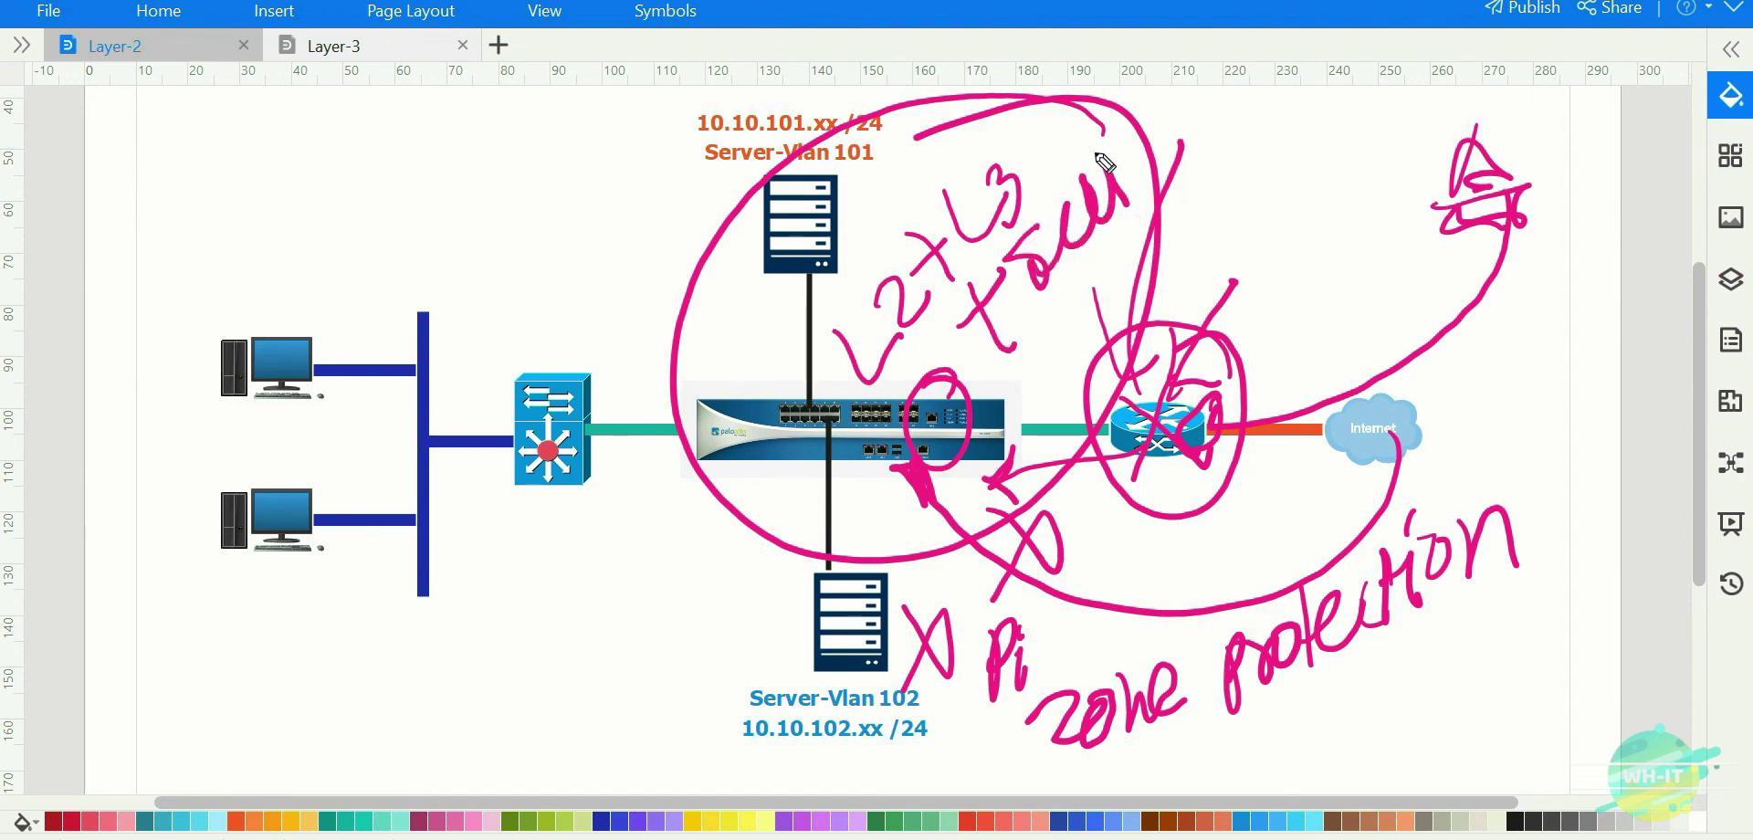